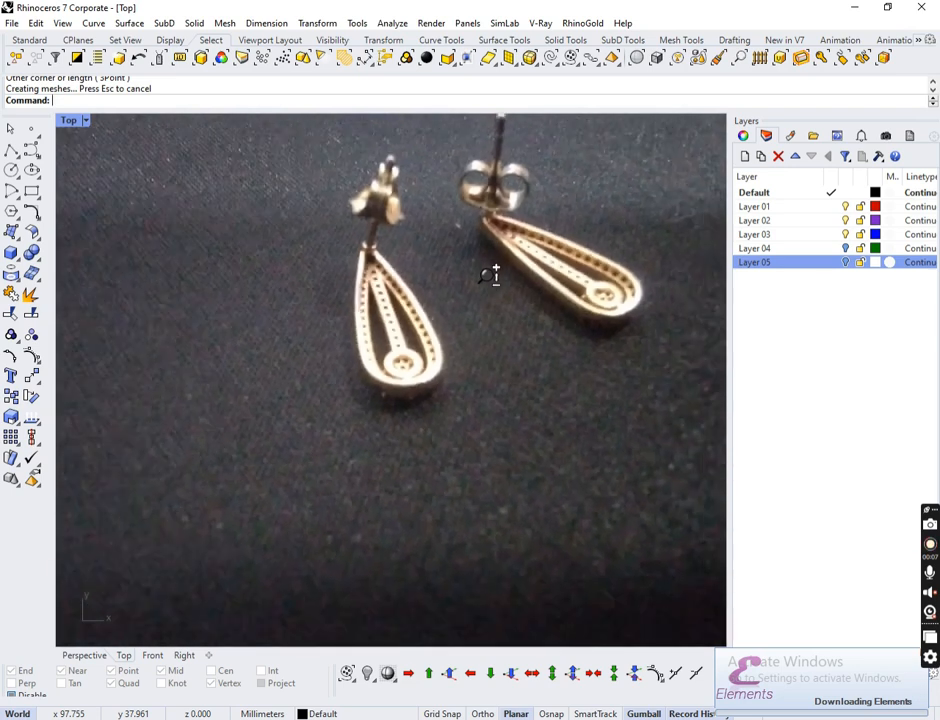
Step: Pan across both earring reference photos and centre the view on the origin beside them
right_click_drag(549, 480, 531, 214)
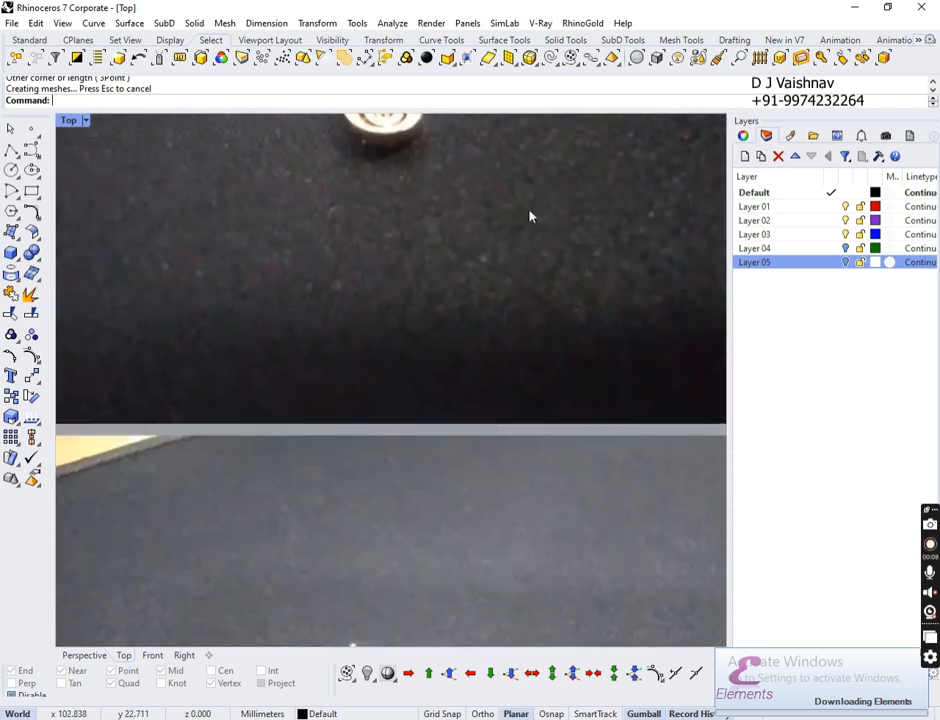
scroll(445, 337, "down", 6)
right_click_drag(517, 511, 531, 454)
scroll(531, 454, "down", 1)
scroll(472, 308, "up", 6)
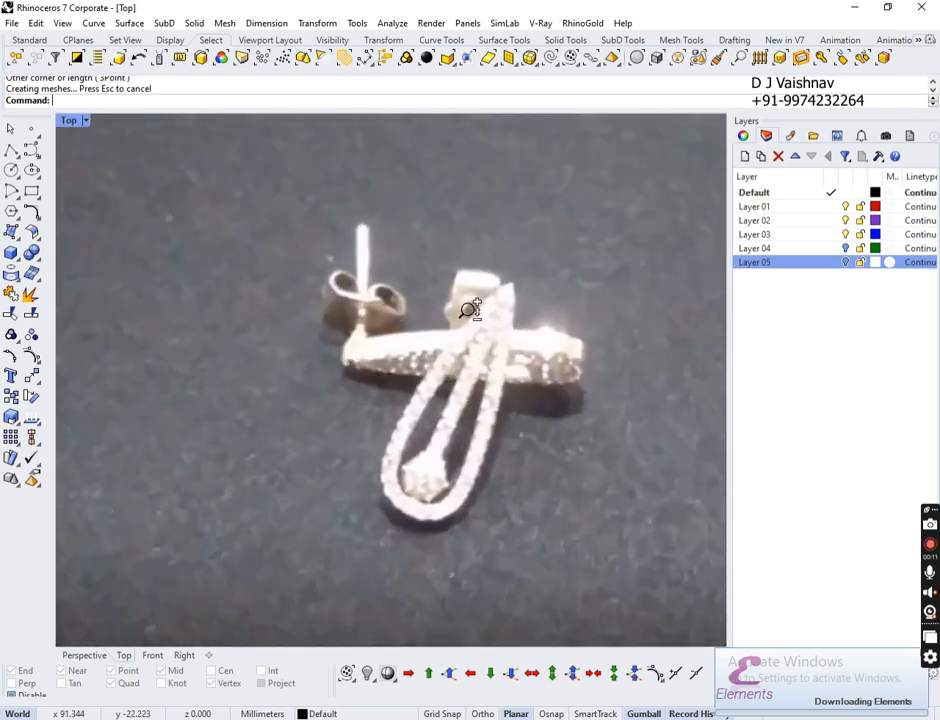
scroll(469, 330, "down", 2)
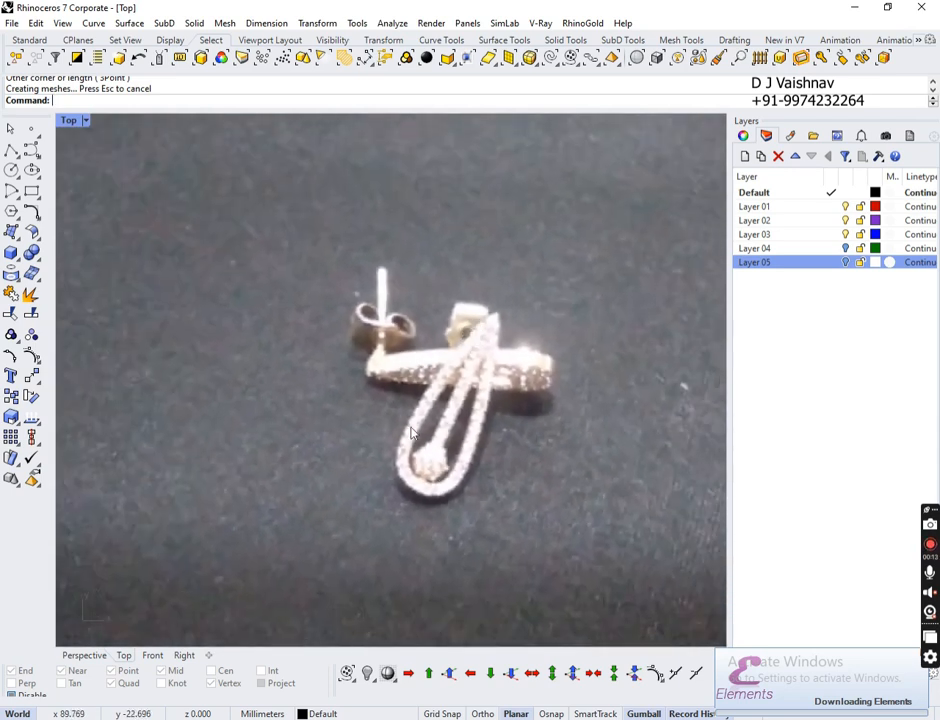
right_click_drag(508, 252, 488, 716)
right_click_drag(486, 122, 465, 628)
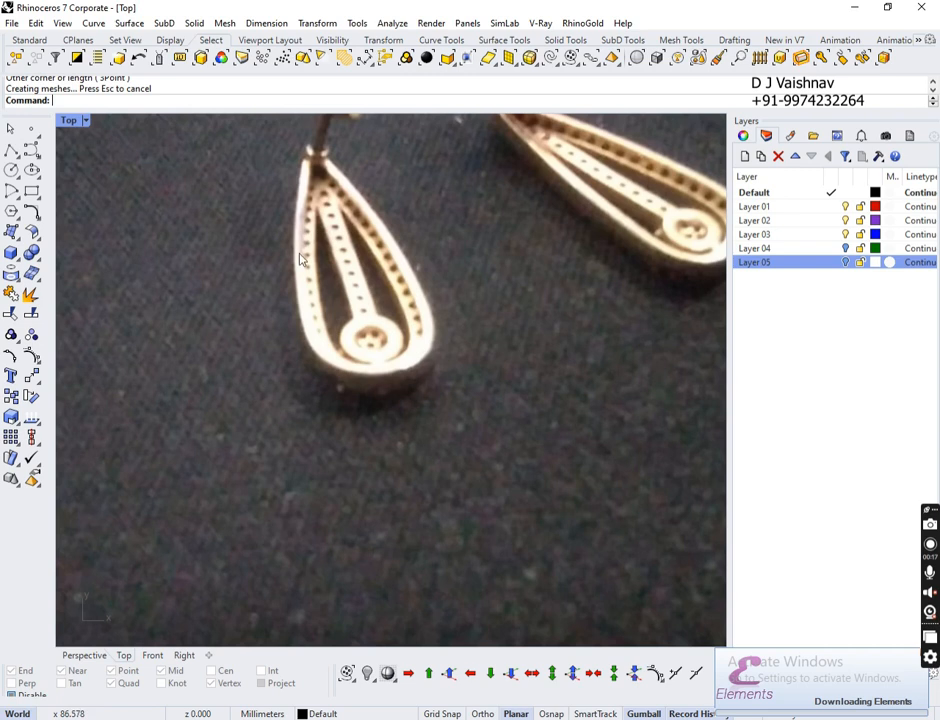
scroll(382, 254, "down", 14)
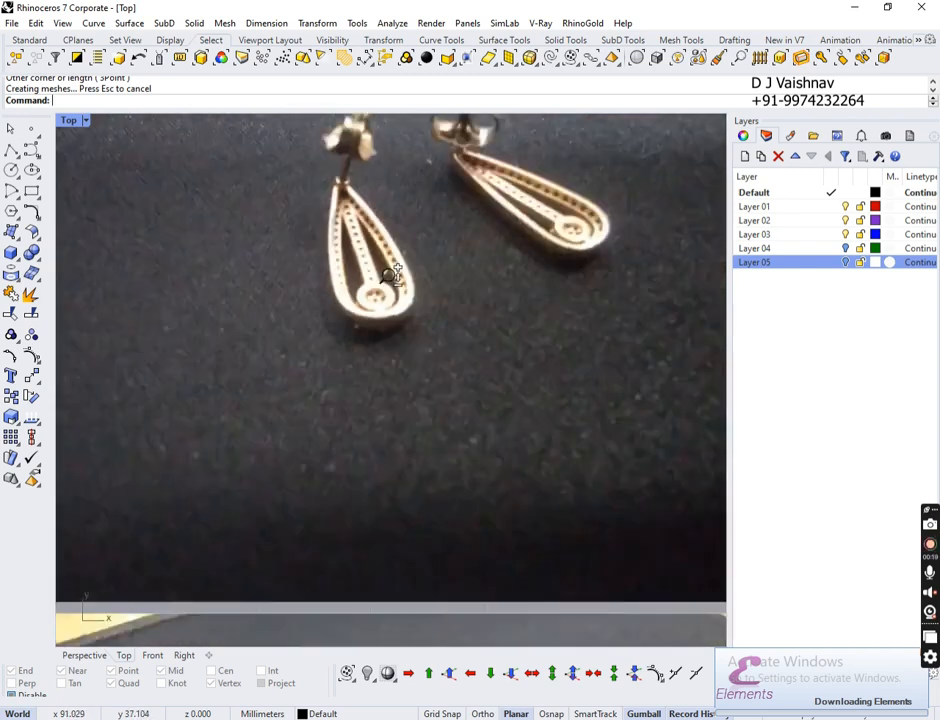
right_click_drag(384, 289, 586, 307)
scroll(342, 392, "down", 3)
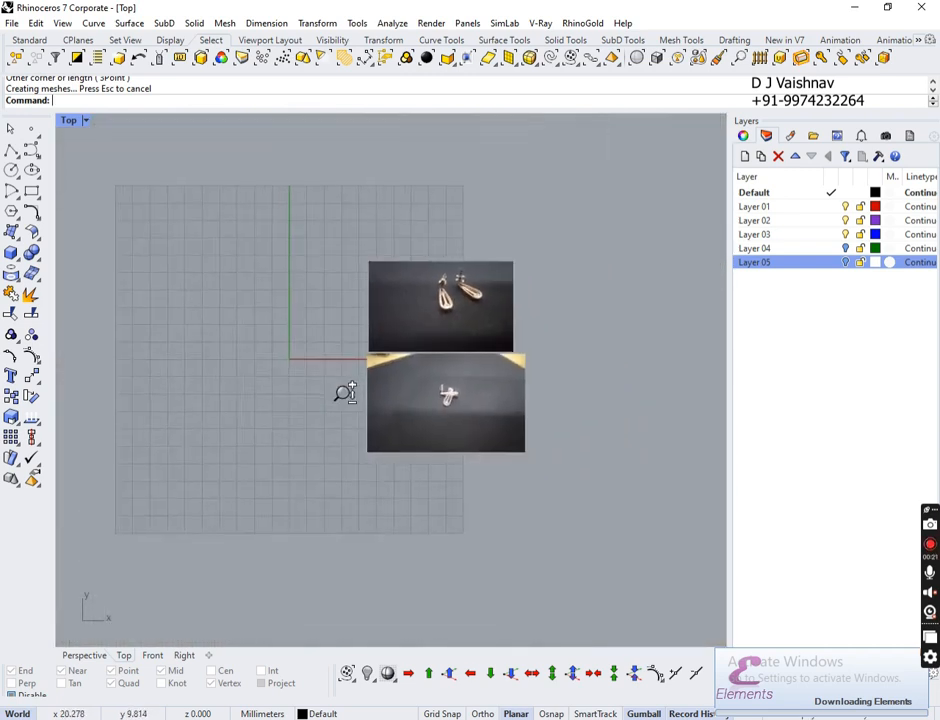
scroll(340, 300, "up", 8)
right_click_drag(340, 300, 407, 346)
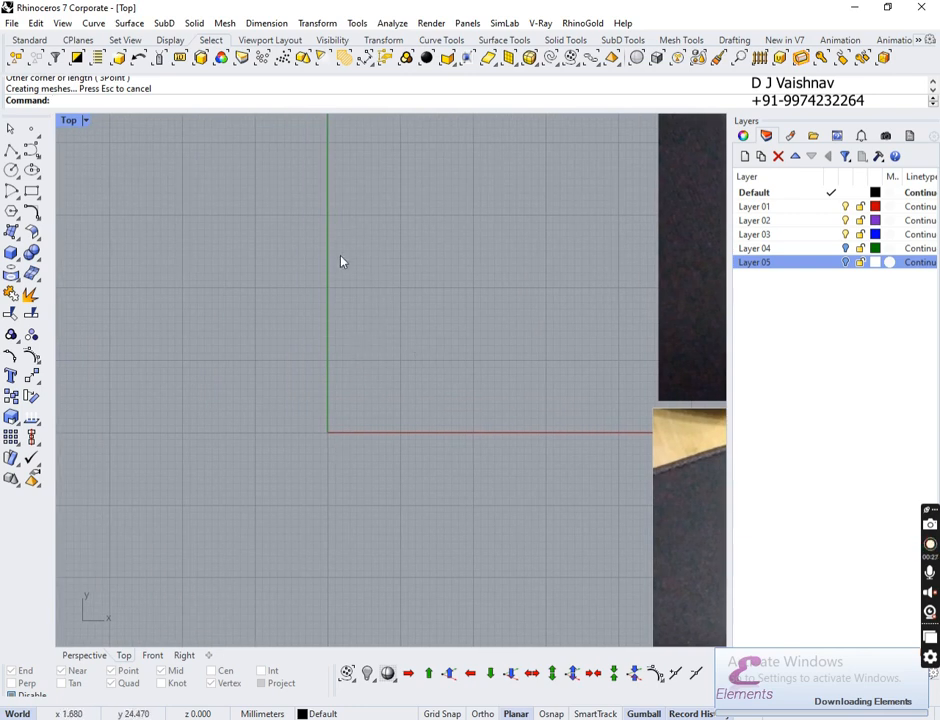
Step: Draw a single 20 mm line straight up from origin 0 with Ortho on
left_click(13, 150)
left_click(35, 177)
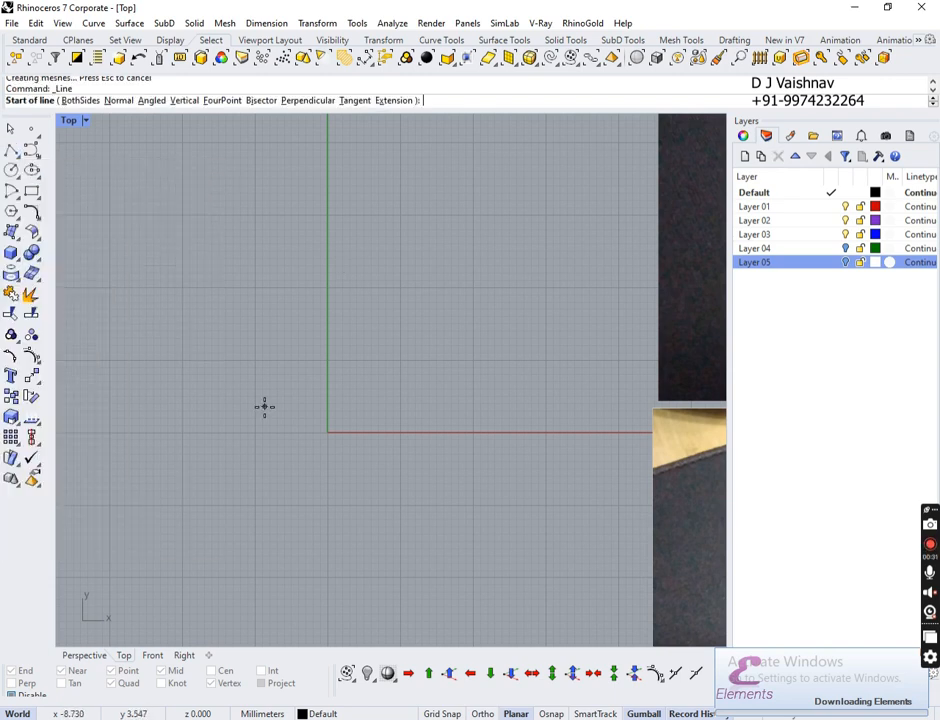
type("0")
key("Return")
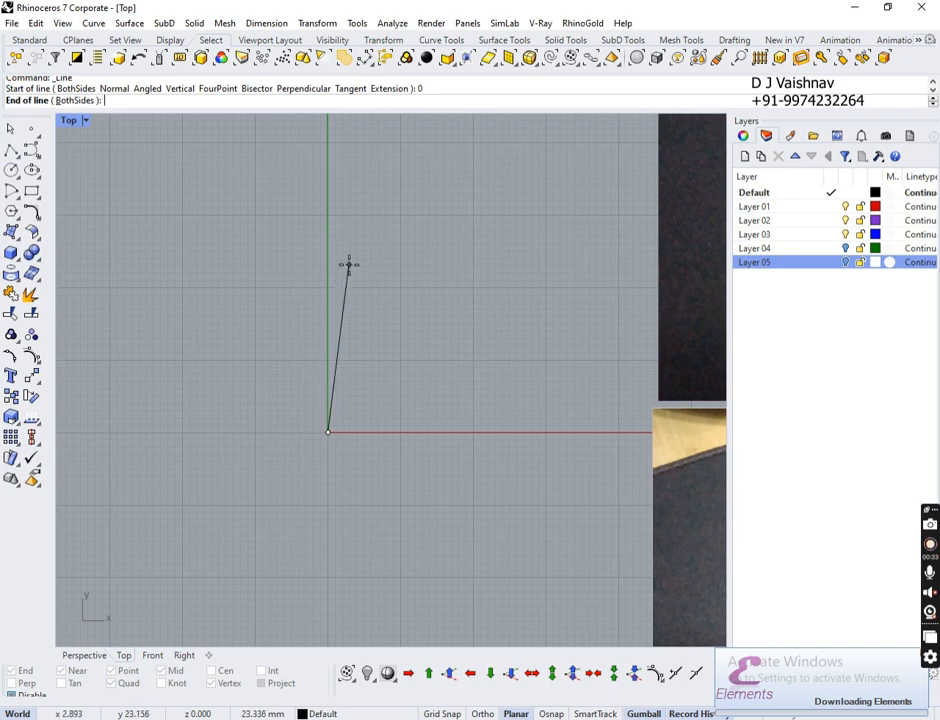
left_click(483, 714)
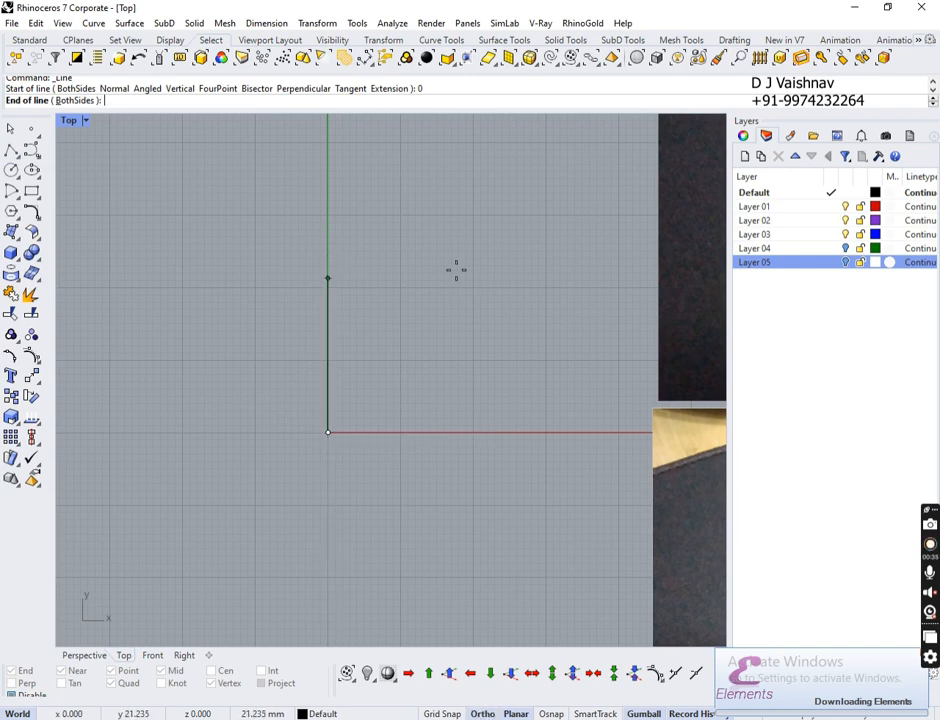
type("20")
key("Return")
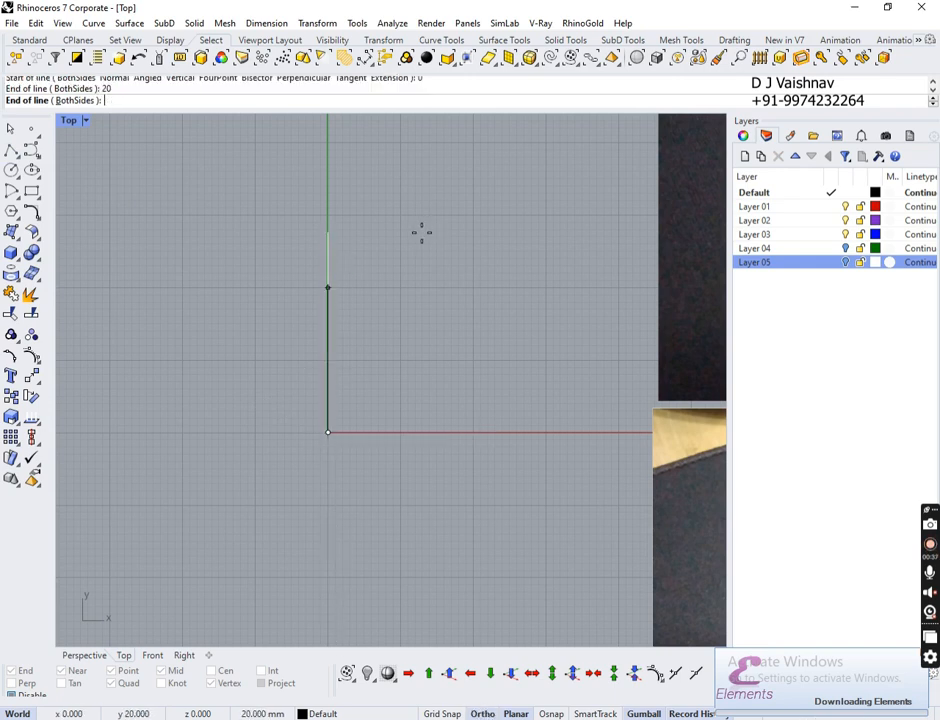
left_click(453, 240)
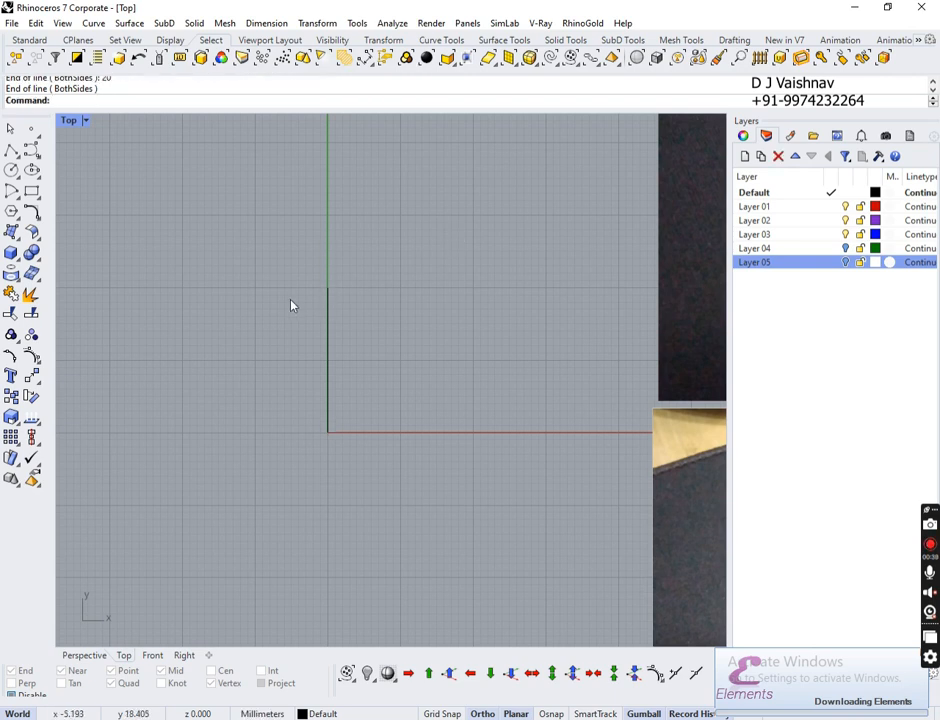
scroll(311, 318, "up", 4)
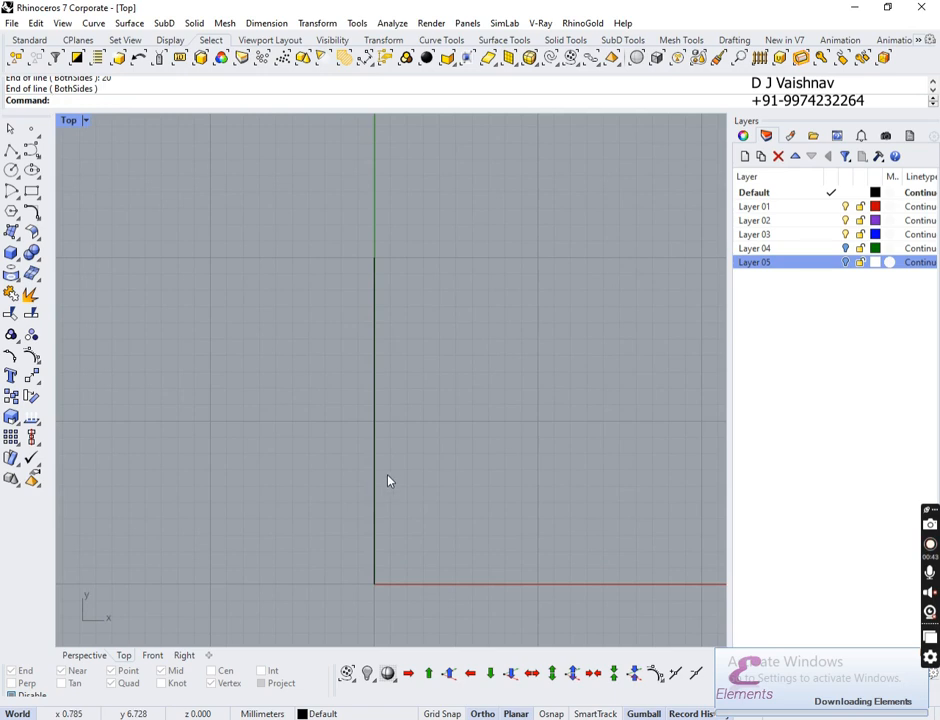
Step: Move the earring pair photo and the second reference photo to the left of the line
scroll(428, 342, "down", 6)
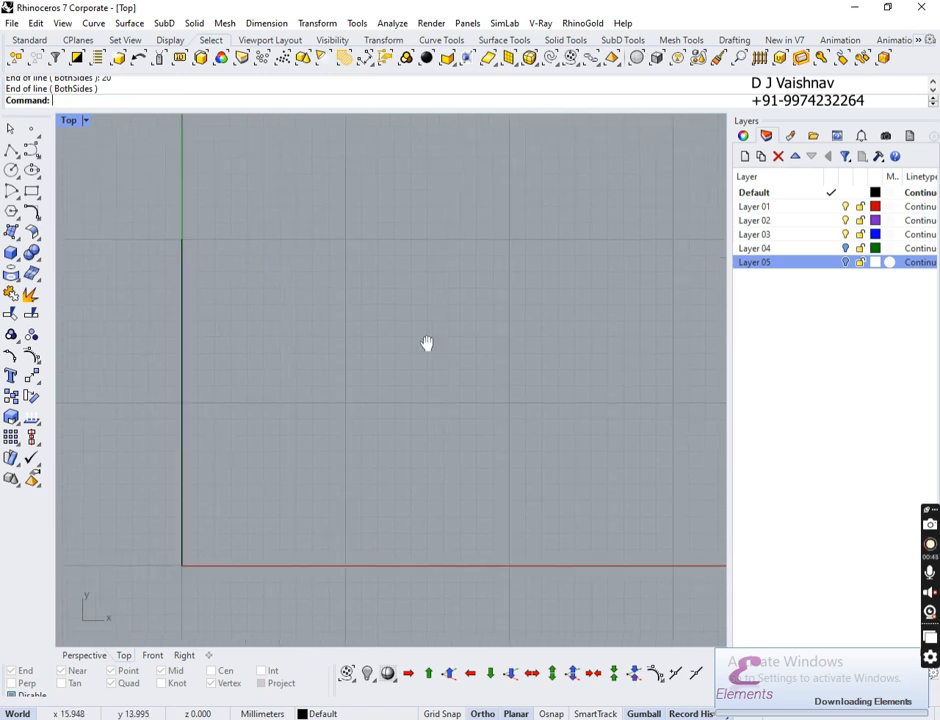
scroll(375, 337, "up", 6)
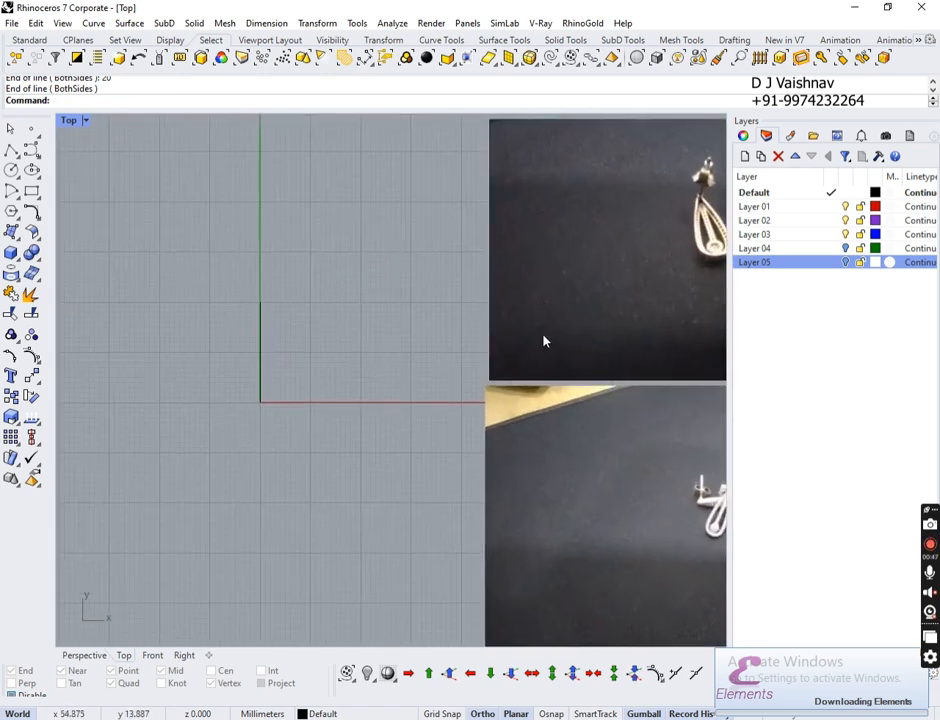
left_click(615, 305)
scroll(562, 244, "down", 3)
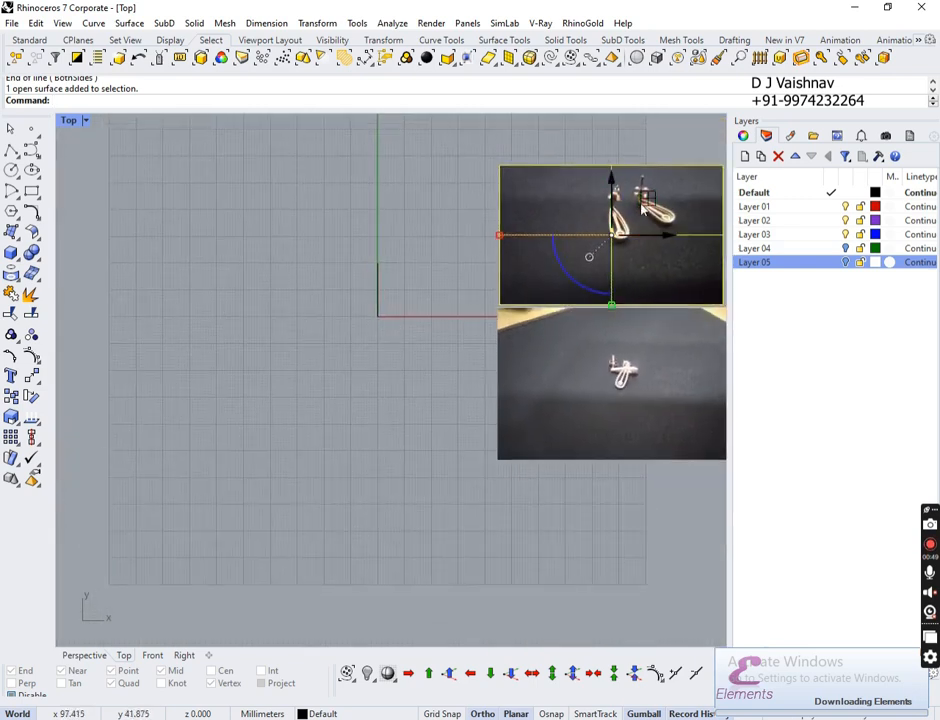
left_click_drag(644, 199, 242, 262)
left_click(640, 361)
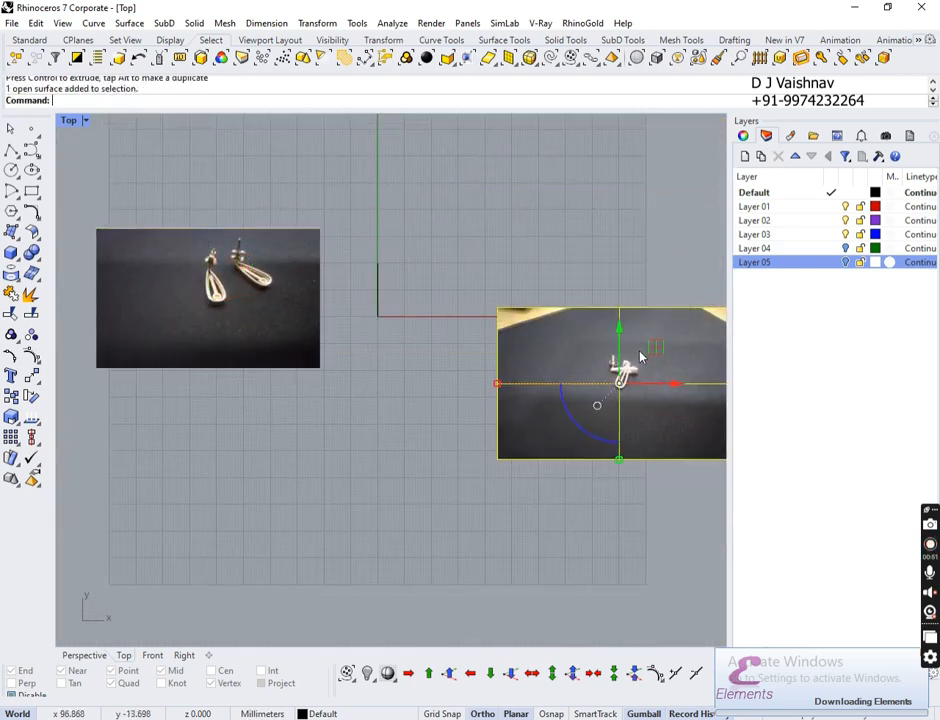
left_click_drag(655, 345, 269, 395)
Step: Put both reference photos on Layer 03 and deselect them
left_click_drag(340, 292, 286, 403)
right_click(775, 237)
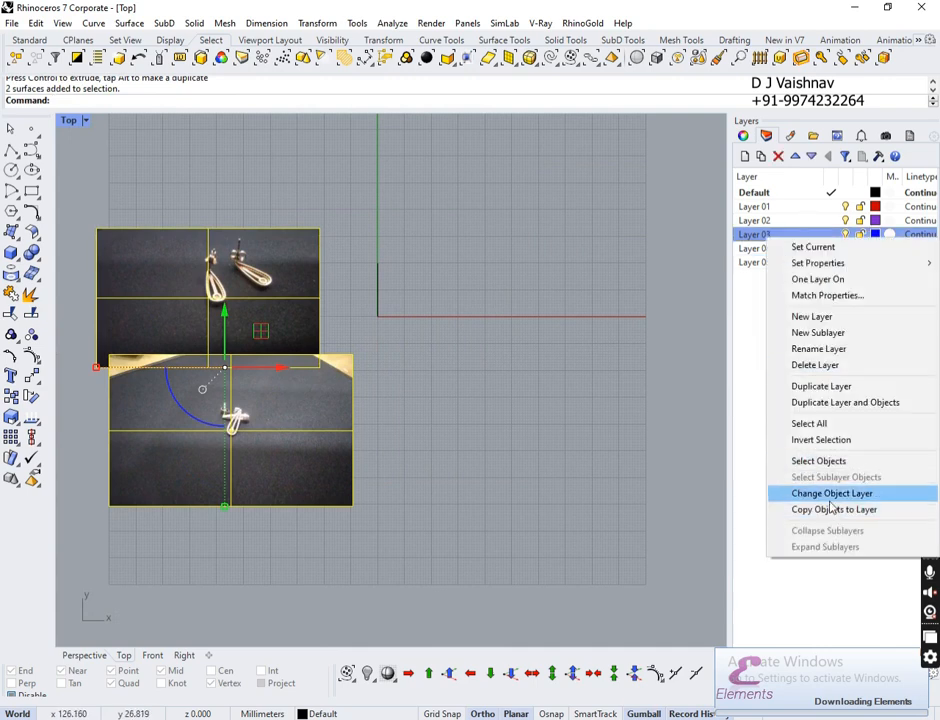
left_click(826, 493)
key("Escape")
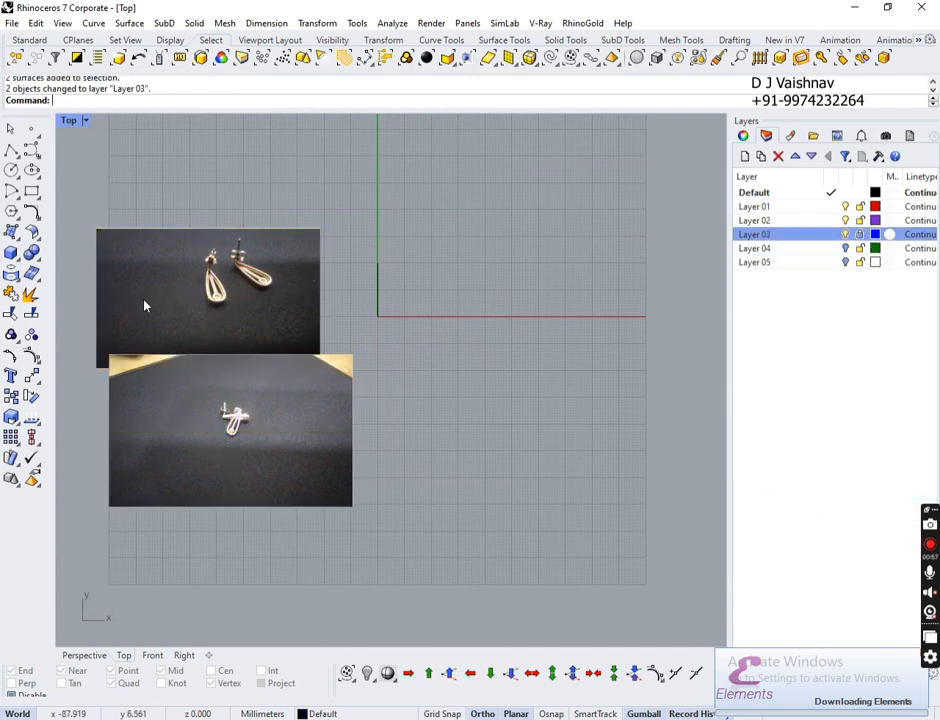
scroll(145, 304, "up", 4)
scroll(210, 231, "down", 1)
right_click_drag(397, 260, 324, 304)
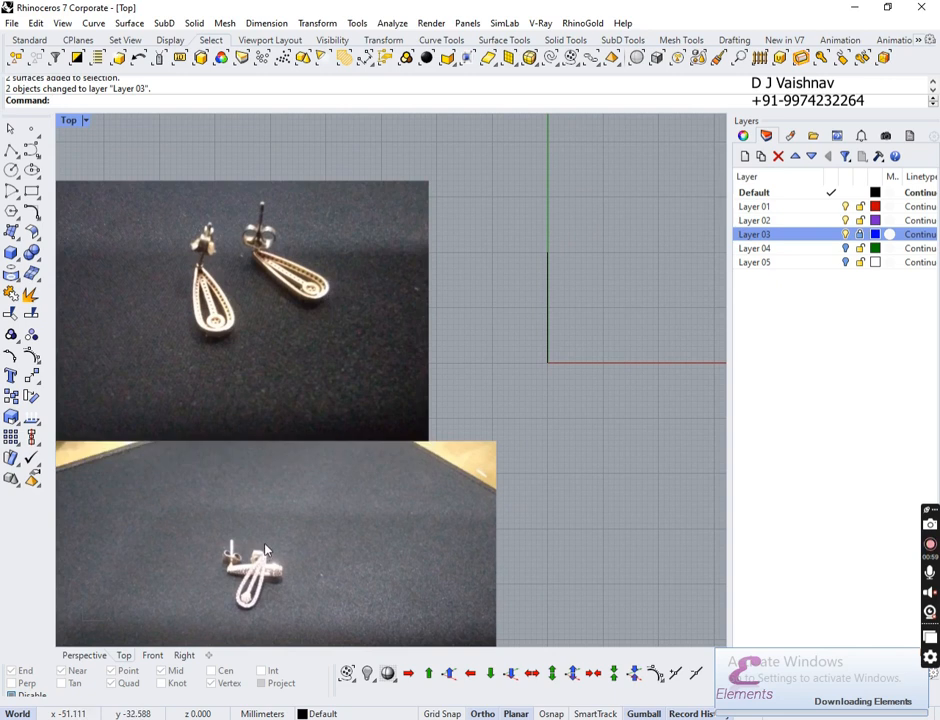
scroll(265, 537, "up", 9)
right_click_drag(294, 522, 340, 366)
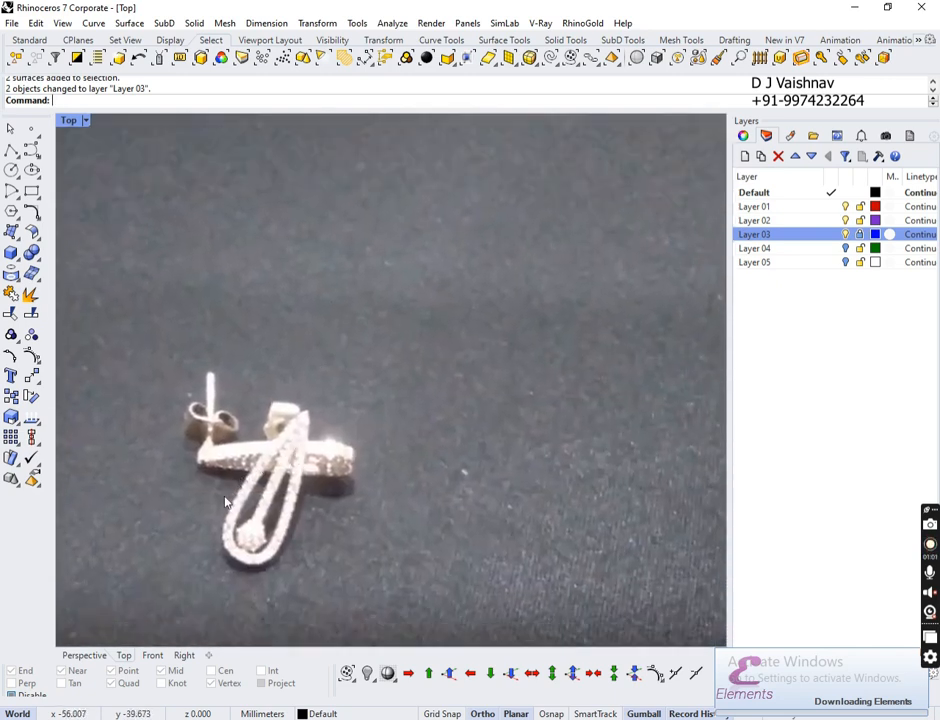
scroll(246, 477, "down", 3)
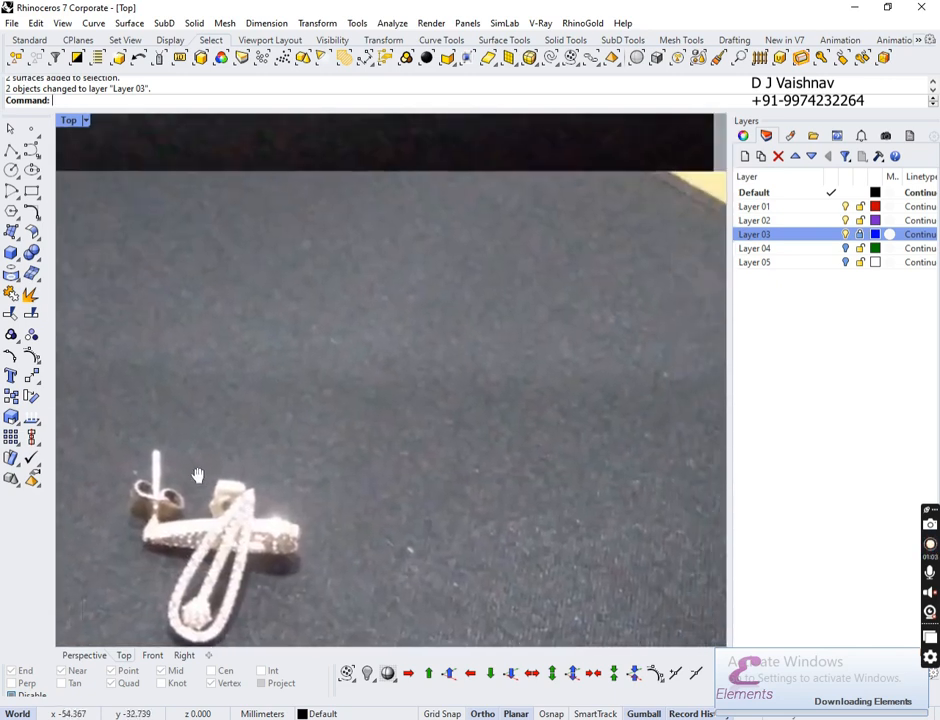
scroll(246, 477, "down", 2)
right_click_drag(547, 322, 455, 328)
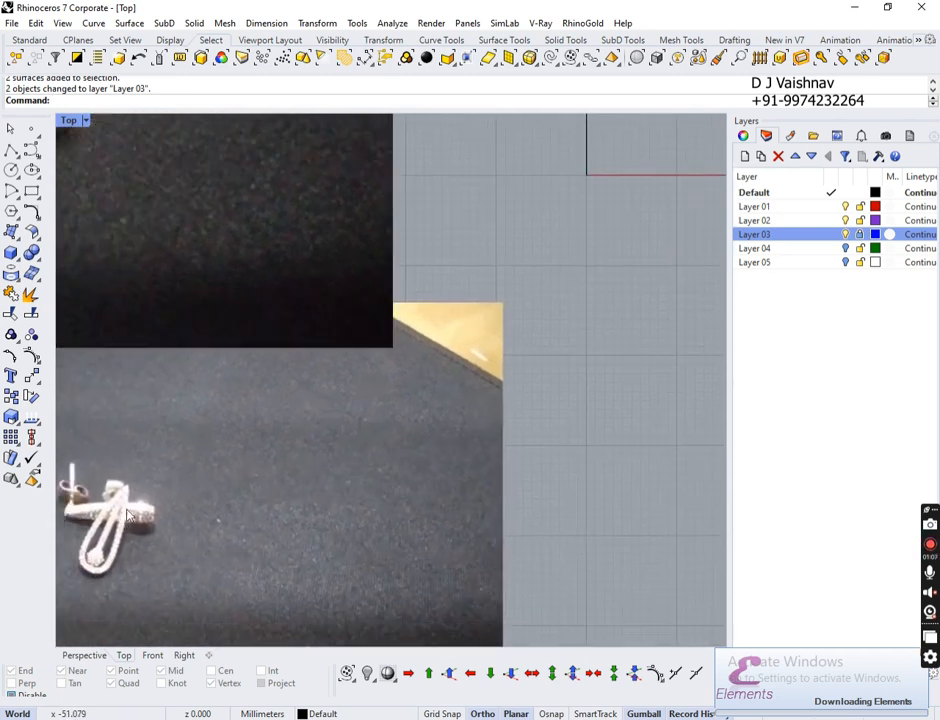
right_click_drag(480, 278, 262, 566)
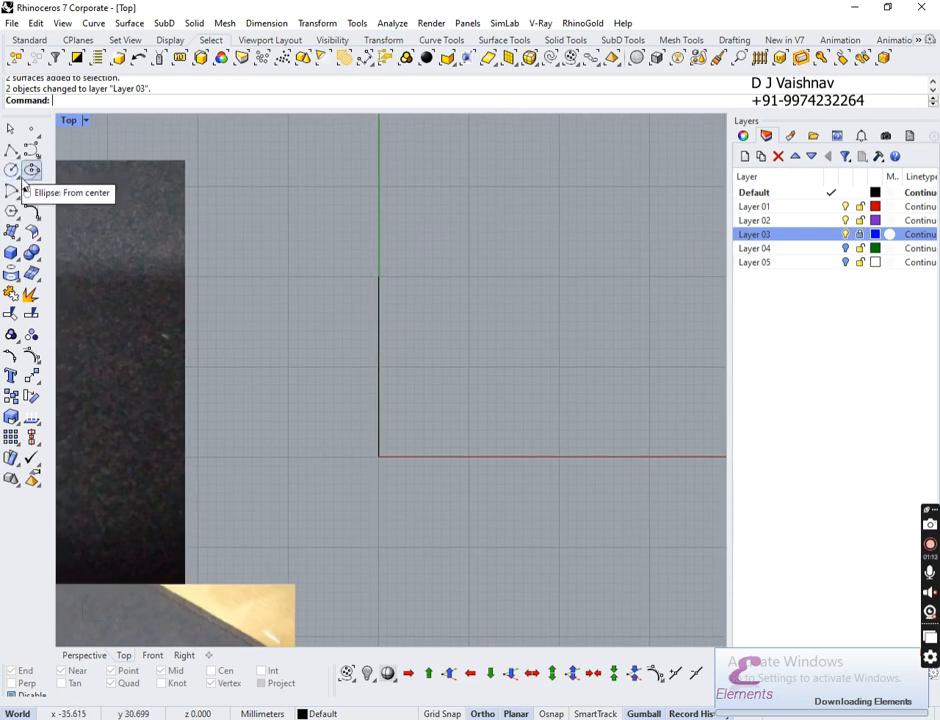
Step: Draw a 4 mm horizontal line from its midpoint, centred on the origin with Osnap on
left_click(37, 158)
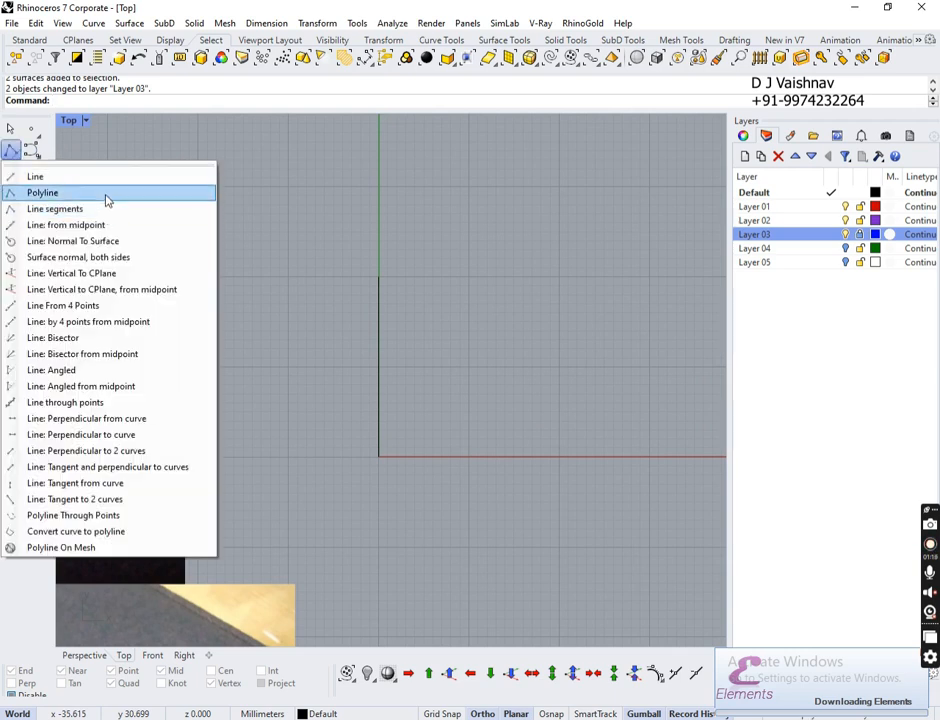
left_click(123, 229)
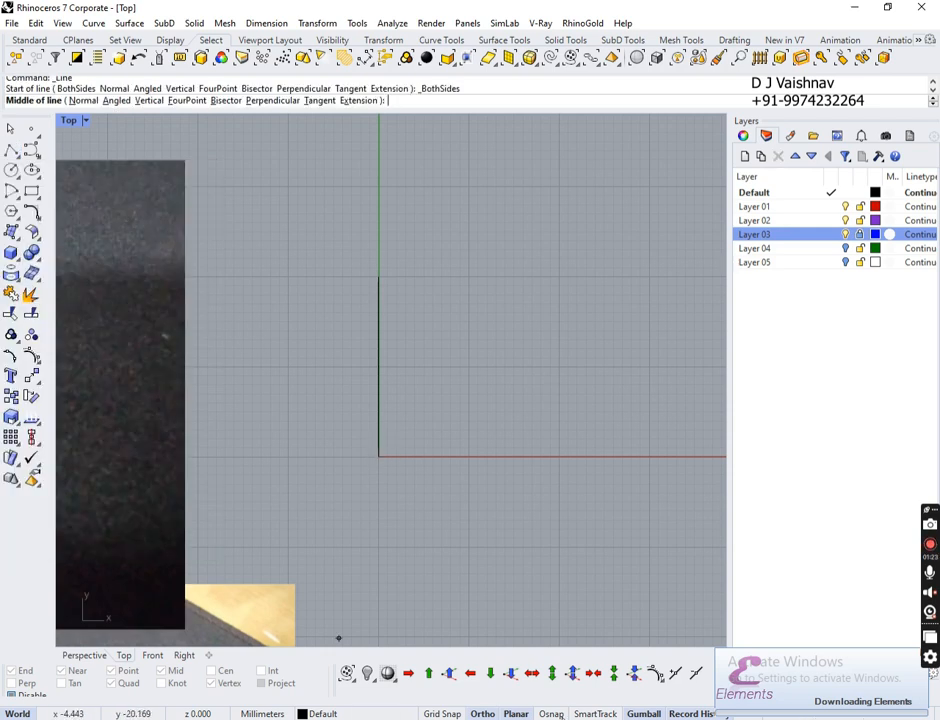
left_click(556, 714)
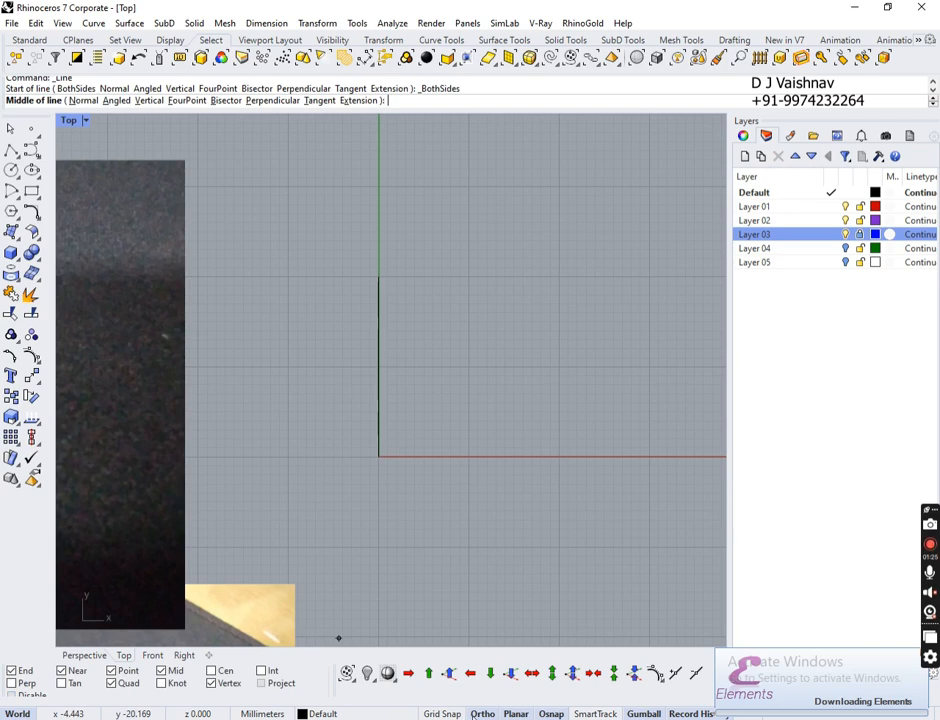
left_click(378, 456)
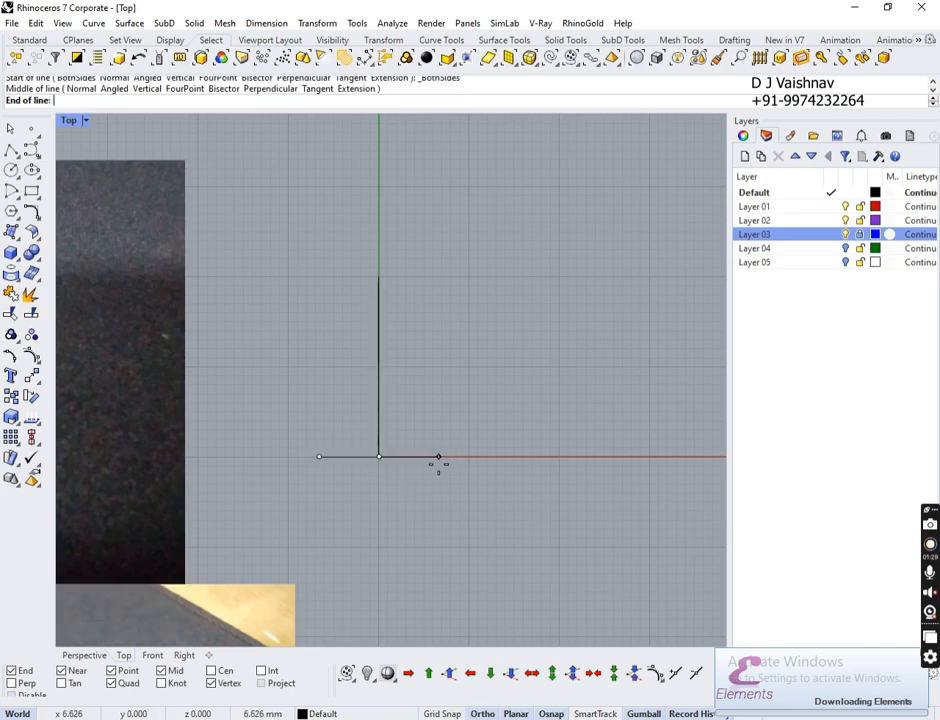
type("2")
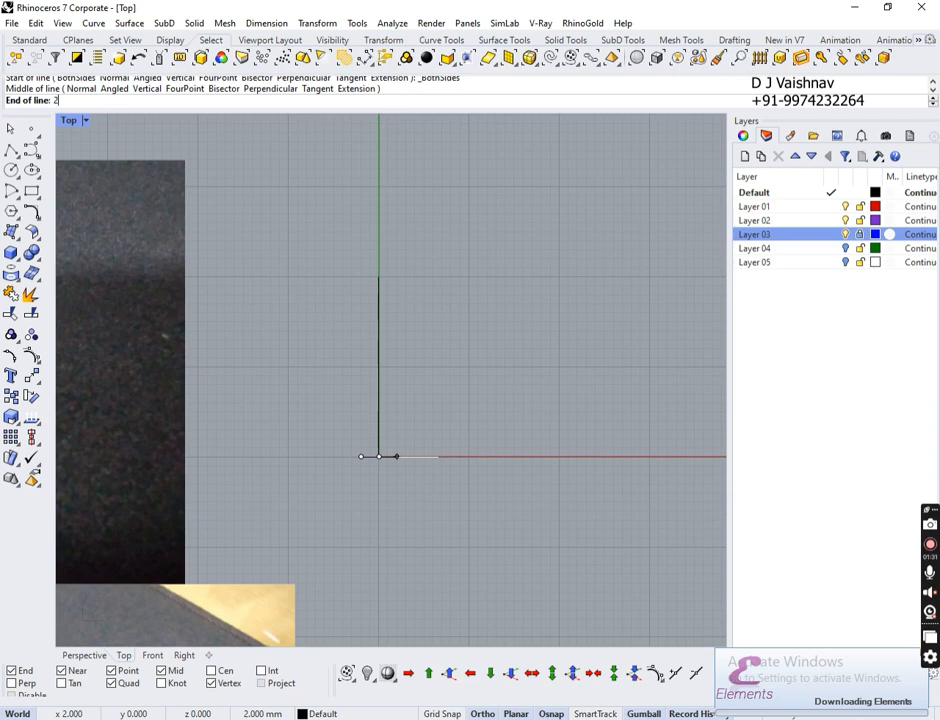
key("BackSpace")
type("4")
key("Return")
left_click(414, 457)
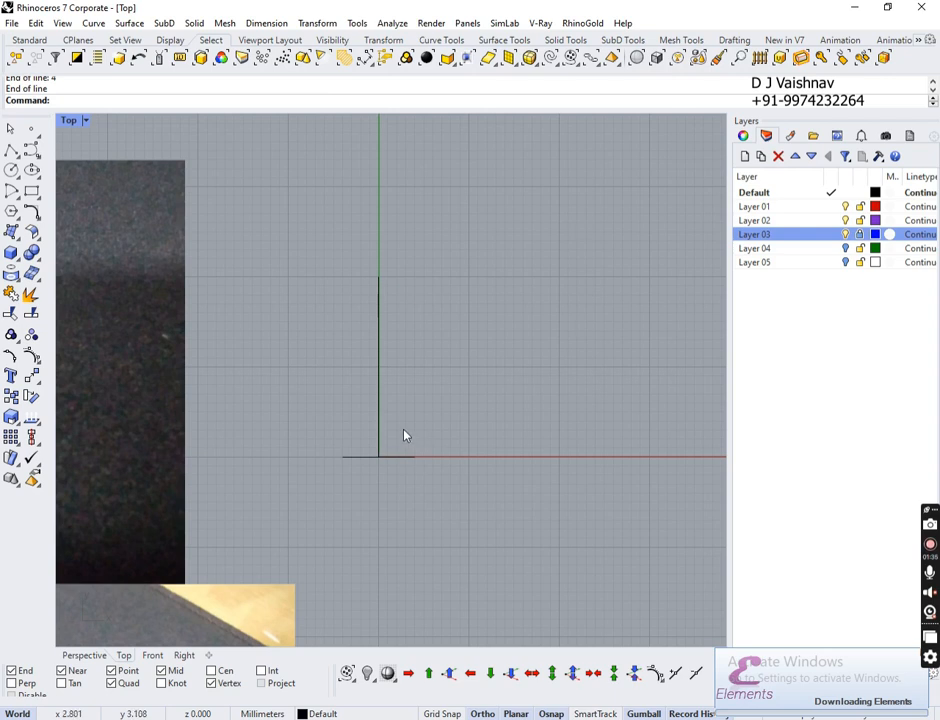
Step: Move the horizontal line 4 mm up with the gumball Y arrow
left_click(370, 458)
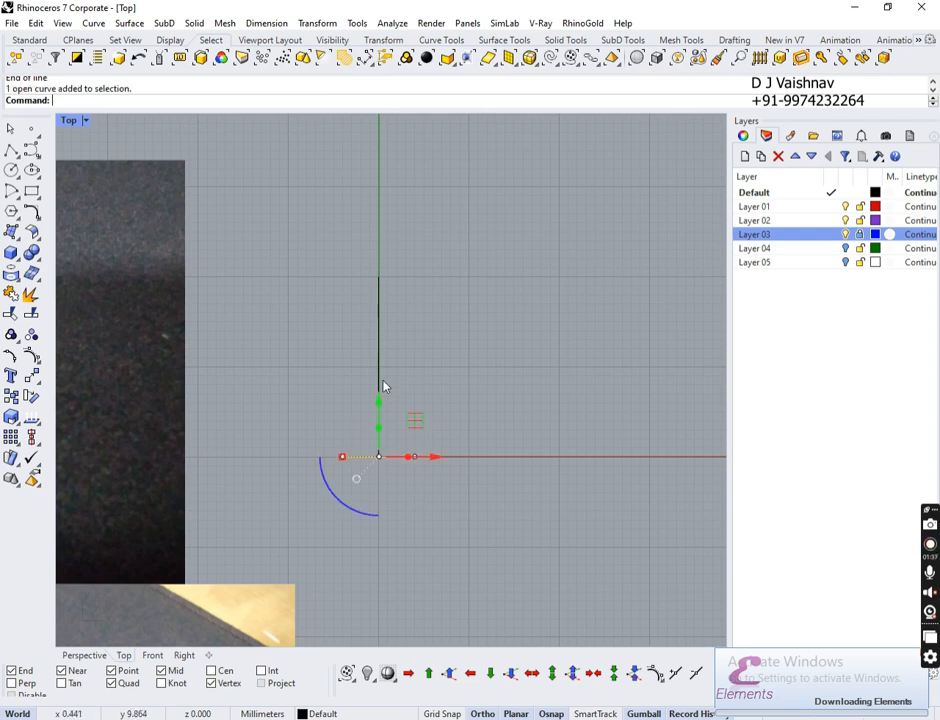
right_click_drag(317, 329, 388, 270)
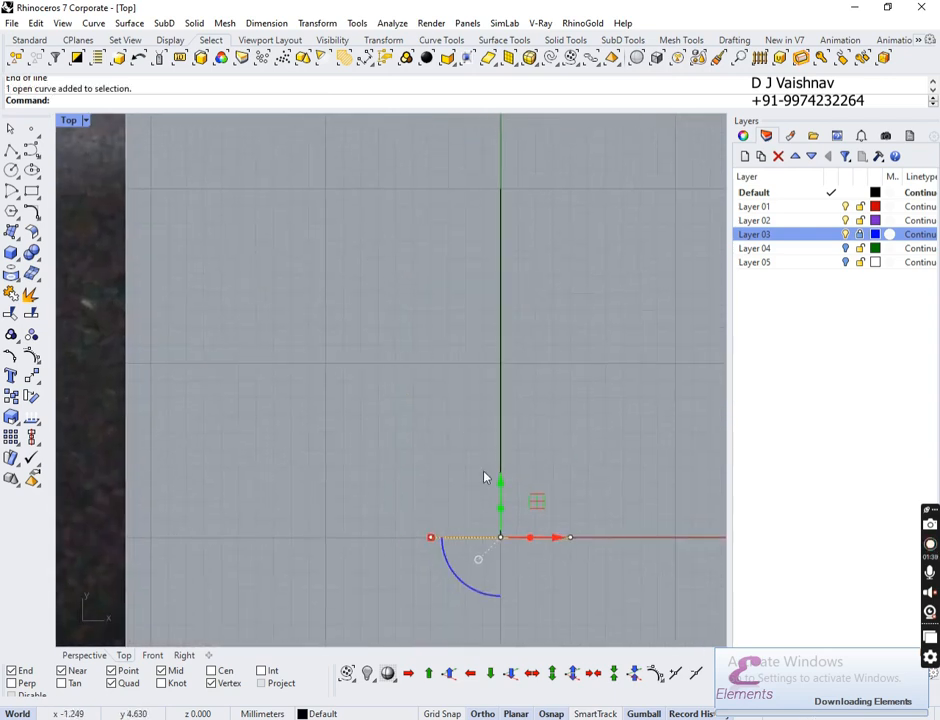
left_click(502, 486)
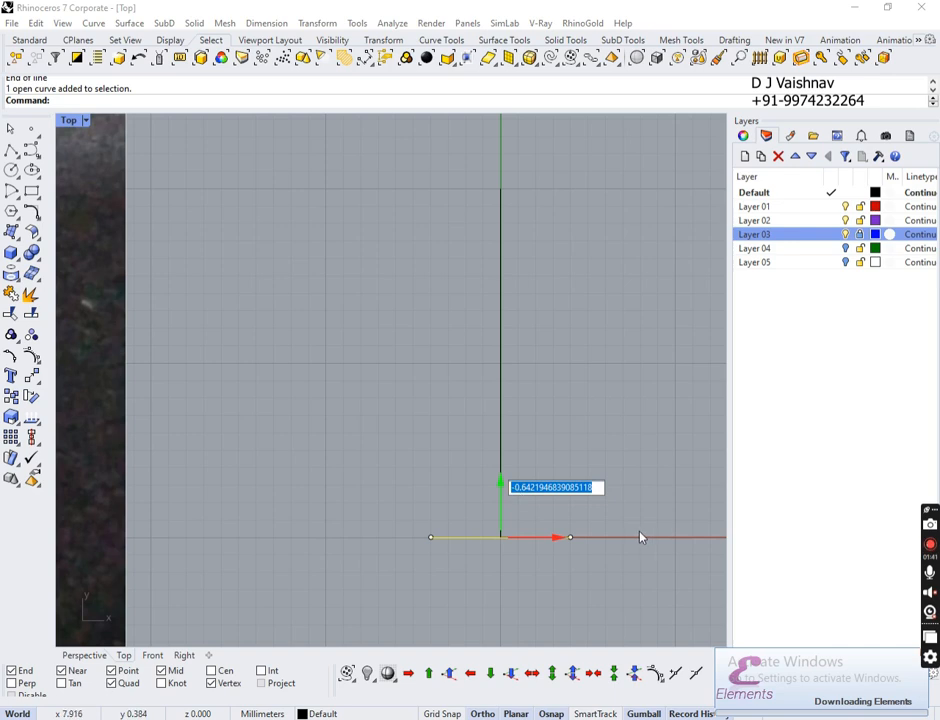
type("4")
key("Return")
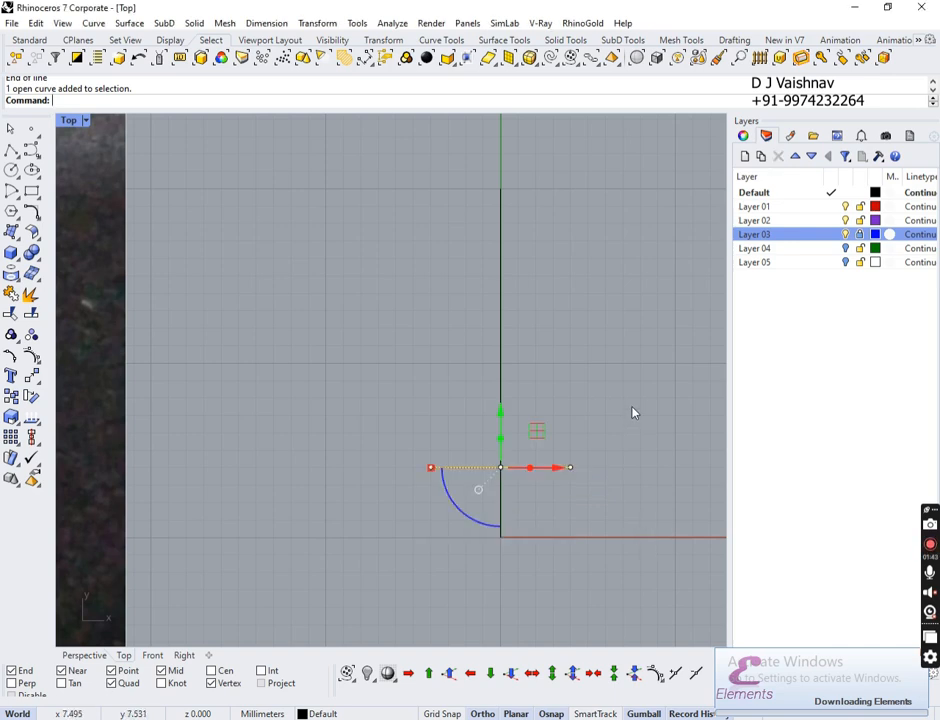
key("Escape")
left_click(11, 170)
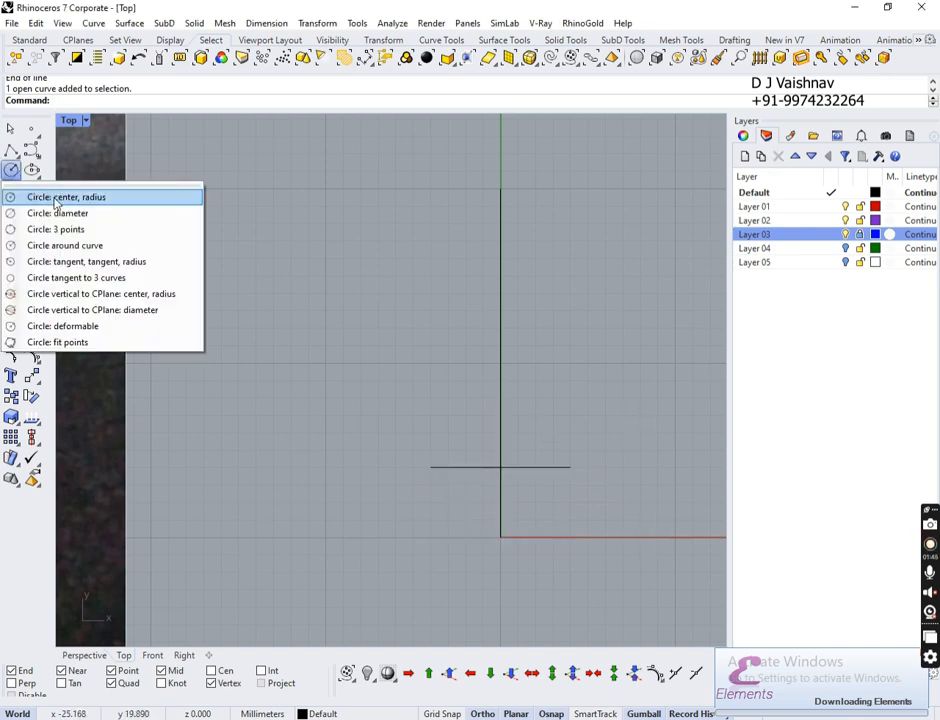
Step: Draw a centre-radius circle at the lines' crossing, through the guide's bottom end
left_click(56, 198)
left_click(500, 466)
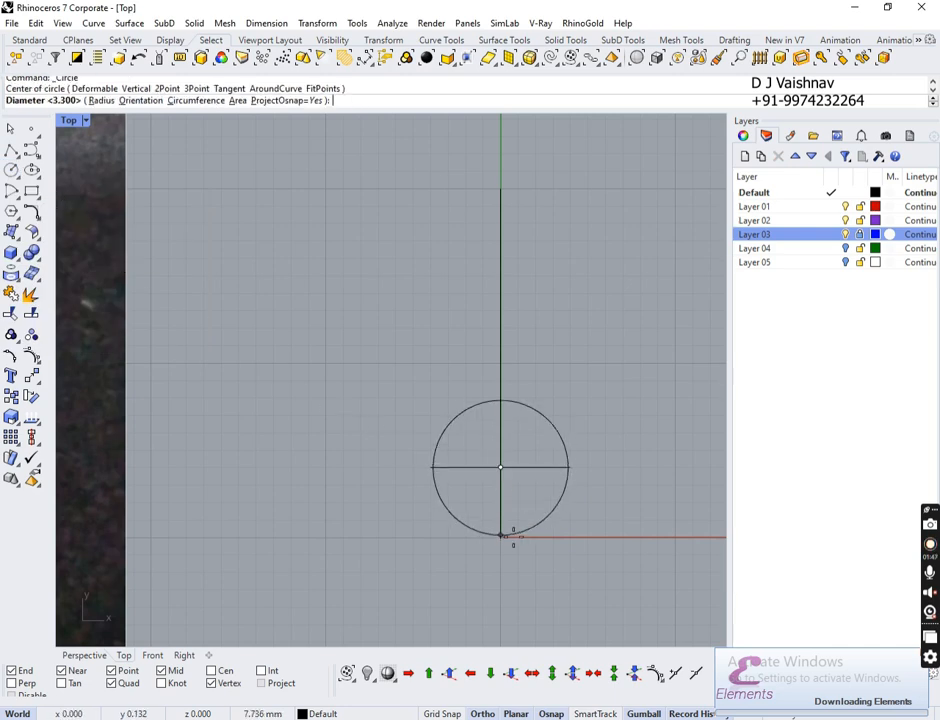
left_click(501, 535)
Step: Pan and zoom over the earring reference photos, then return to the circle
right_click_drag(549, 311, 464, 397)
right_click_drag(361, 338, 528, 369)
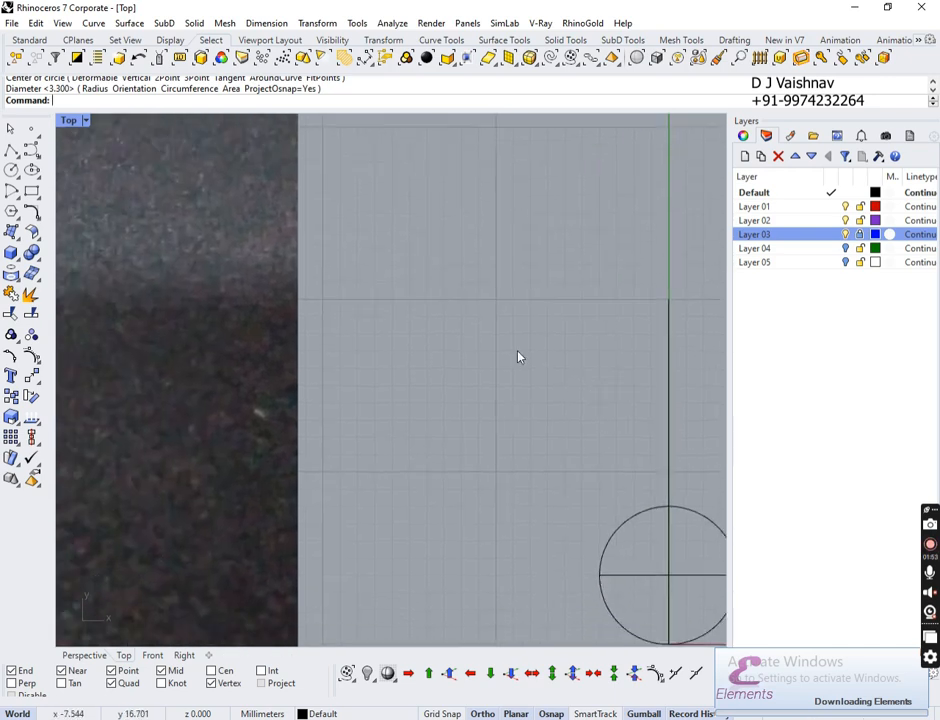
right_click_drag(459, 358, 467, 422, "ctrl")
right_click_drag(326, 338, 480, 94)
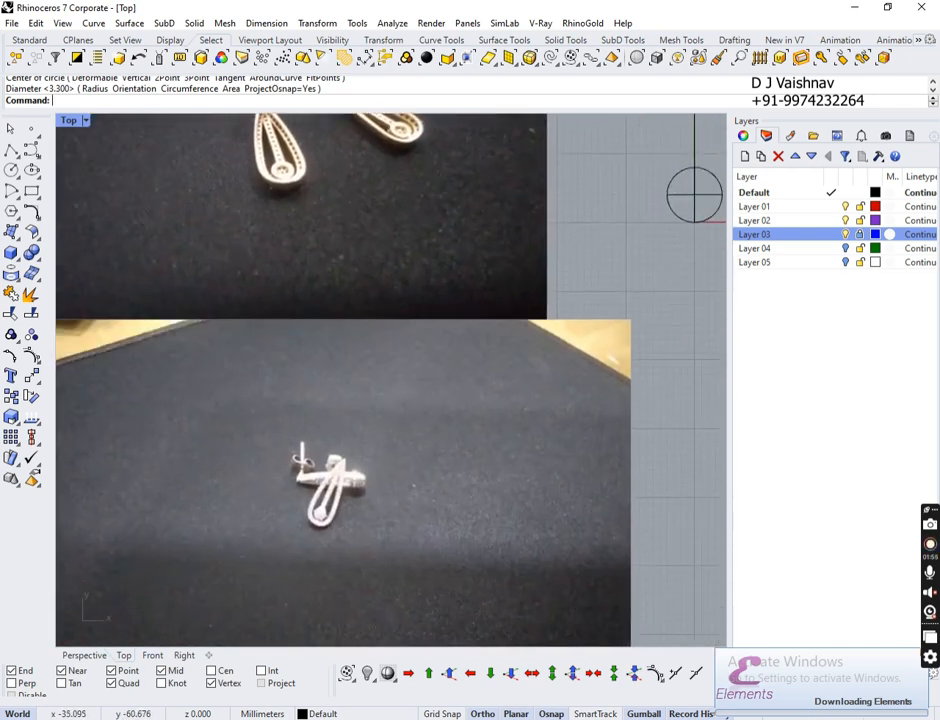
right_click_drag(323, 553, 308, 512, "ctrl")
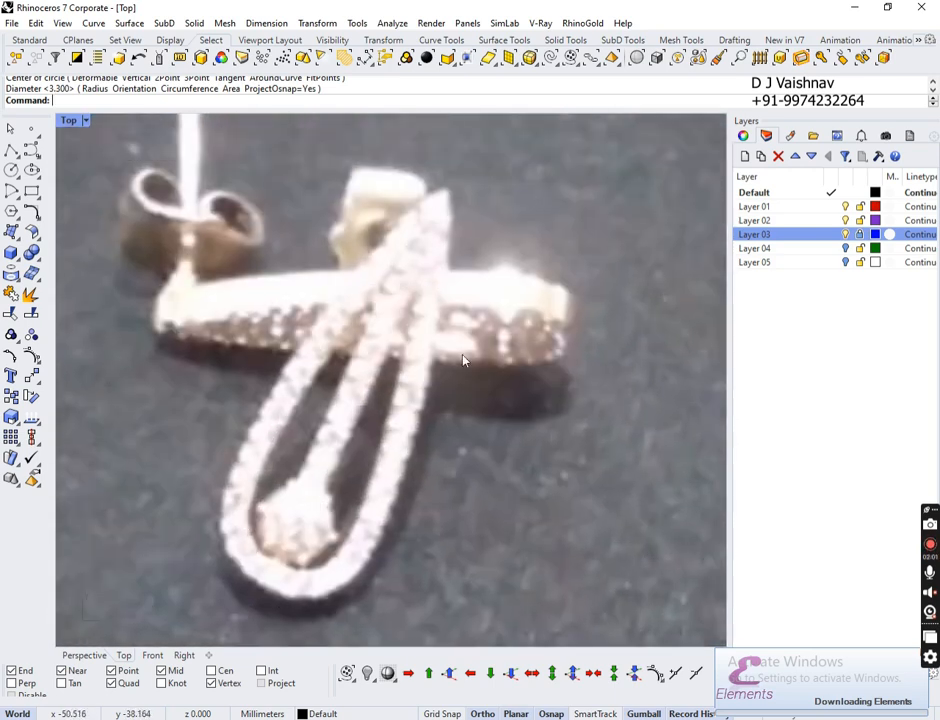
right_click_drag(485, 386, 315, 500)
right_click_drag(290, 360, 283, 482, "ctrl")
right_click_drag(474, 378, 60, 540)
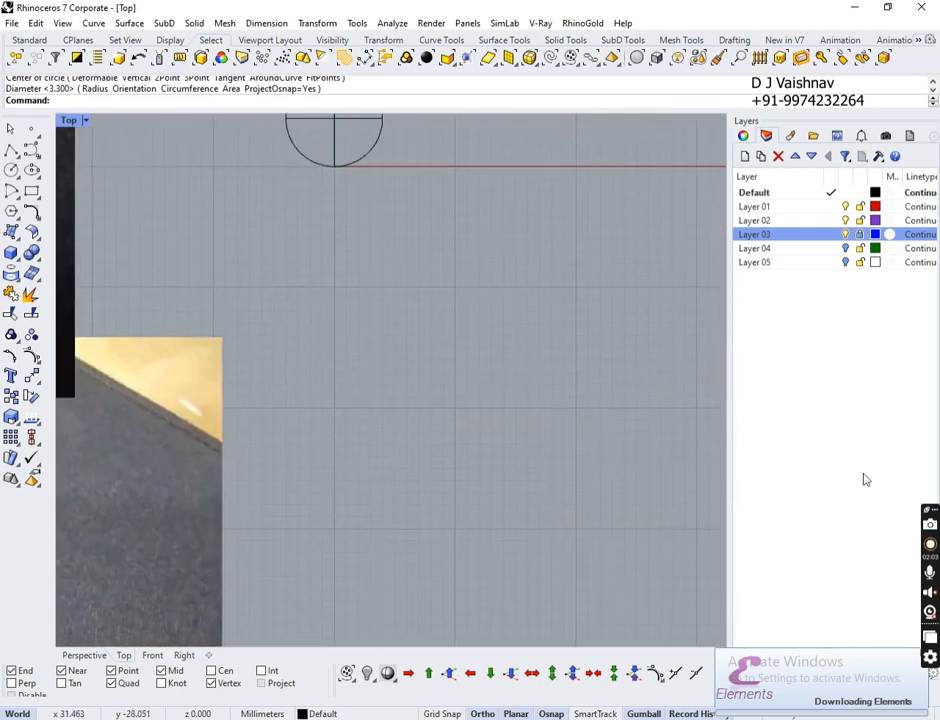
right_click_drag(443, 258, 585, 636)
right_click_drag(551, 420, 553, 397, "ctrl")
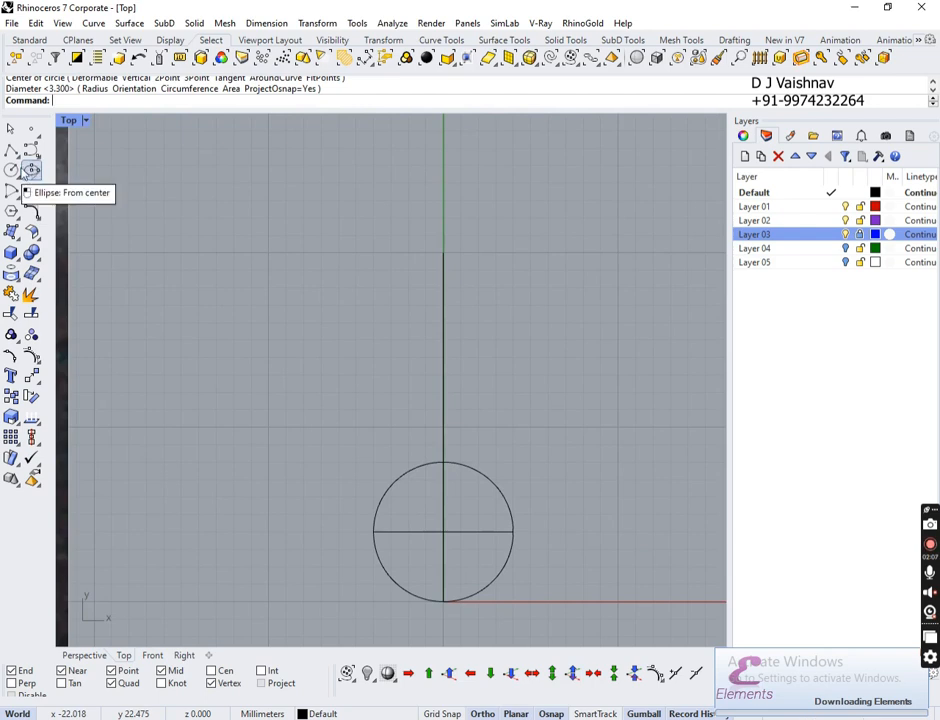
Step: Tear off the Circle and Arc tool flyouts as floating panels
left_click(12, 171)
left_click_drag(34, 185, 535, 163)
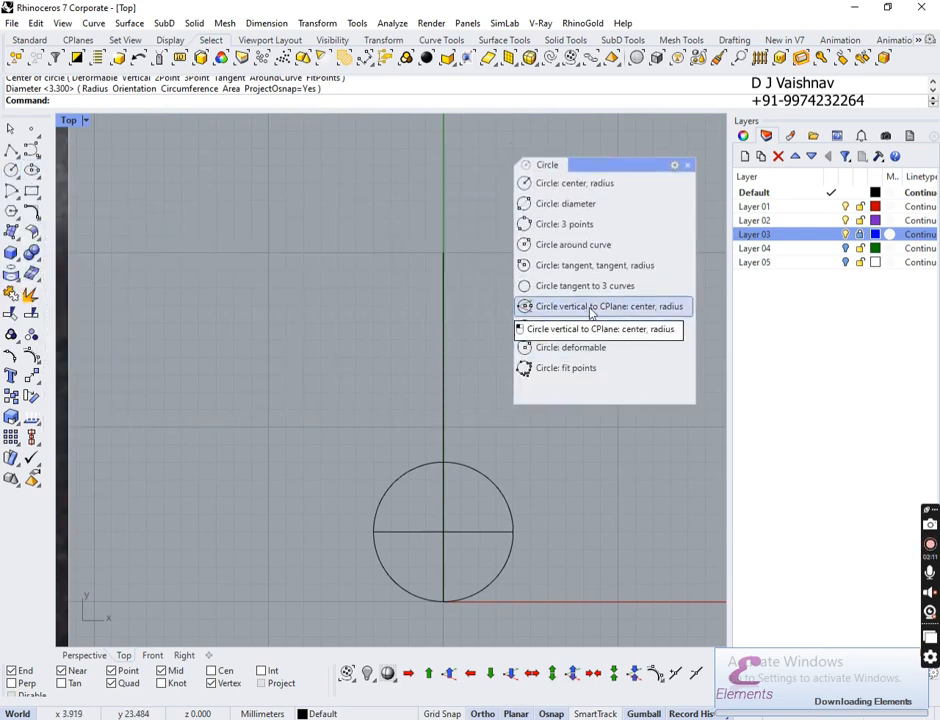
left_click(18, 198)
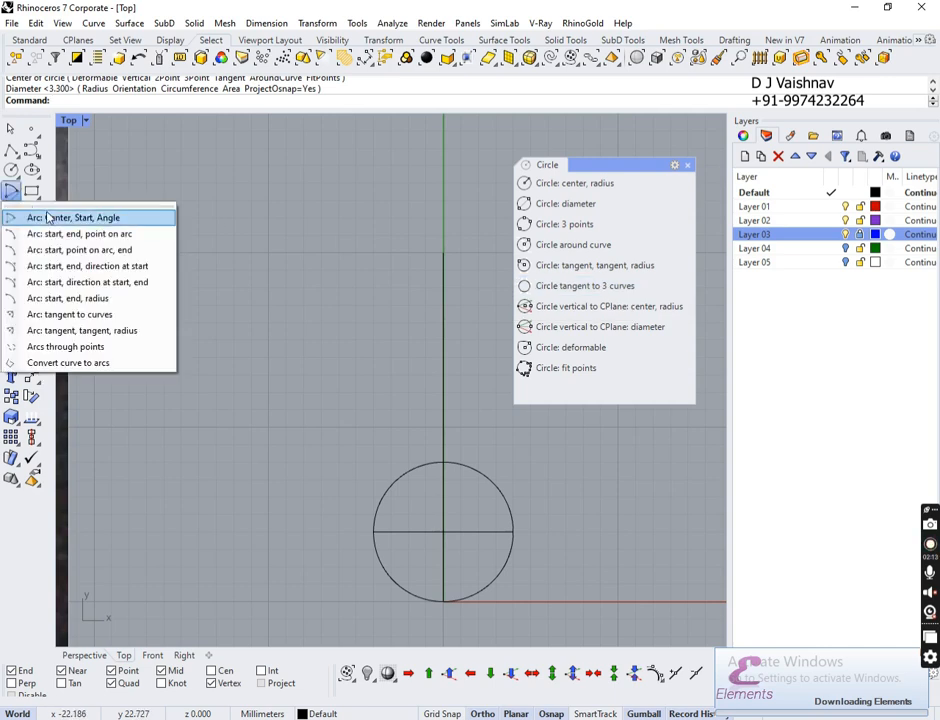
left_click_drag(46, 205, 154, 170)
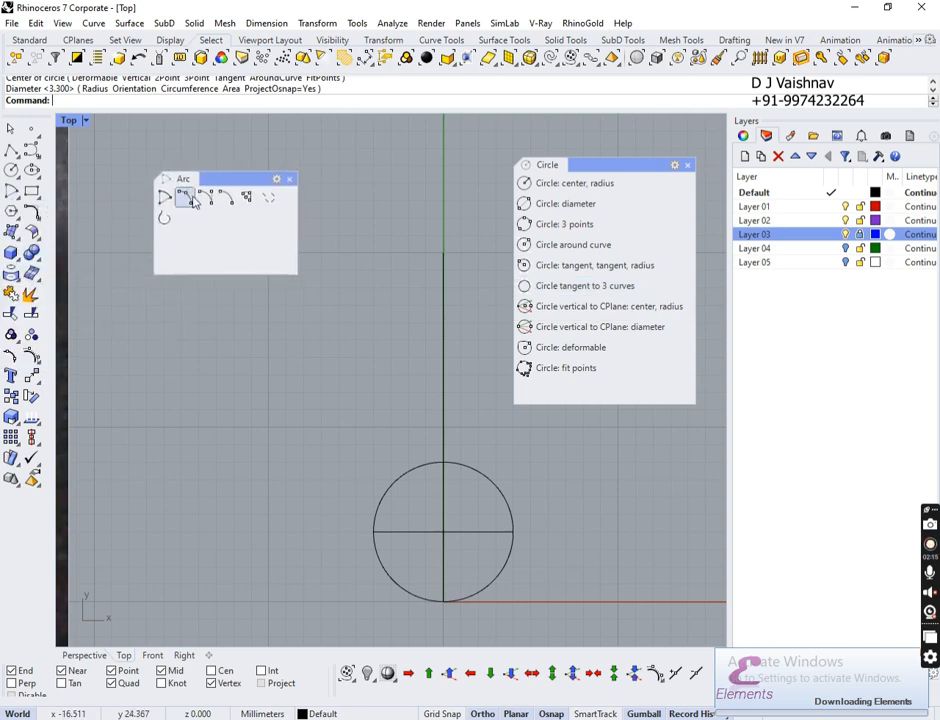
Step: Set the Arc panel to show both image and text, then enlarge and reposition it
right_click(272, 187)
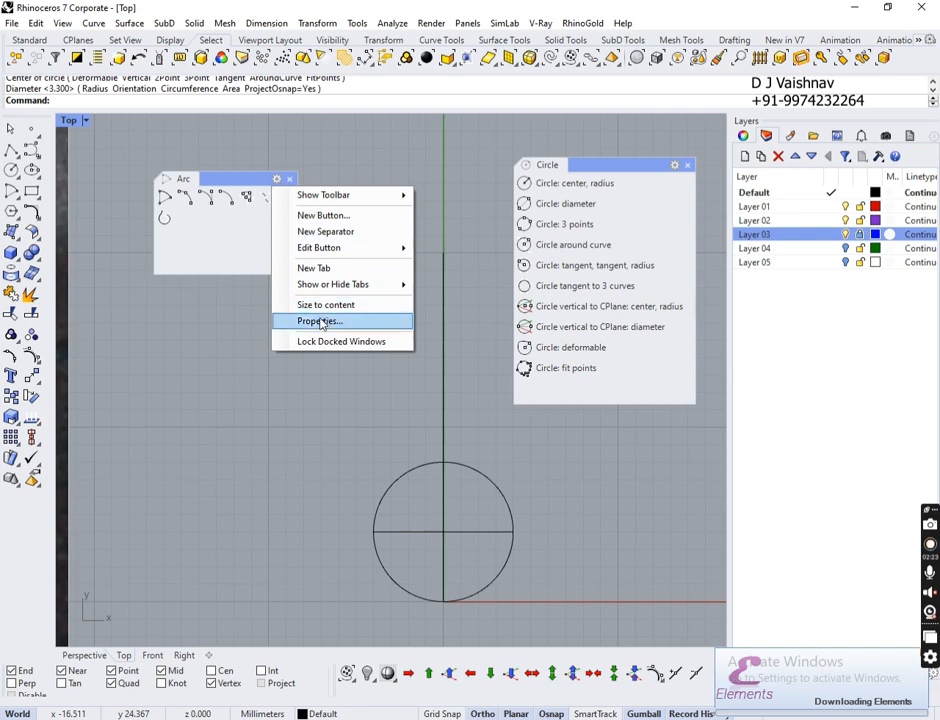
left_click(321, 322)
left_click(388, 403)
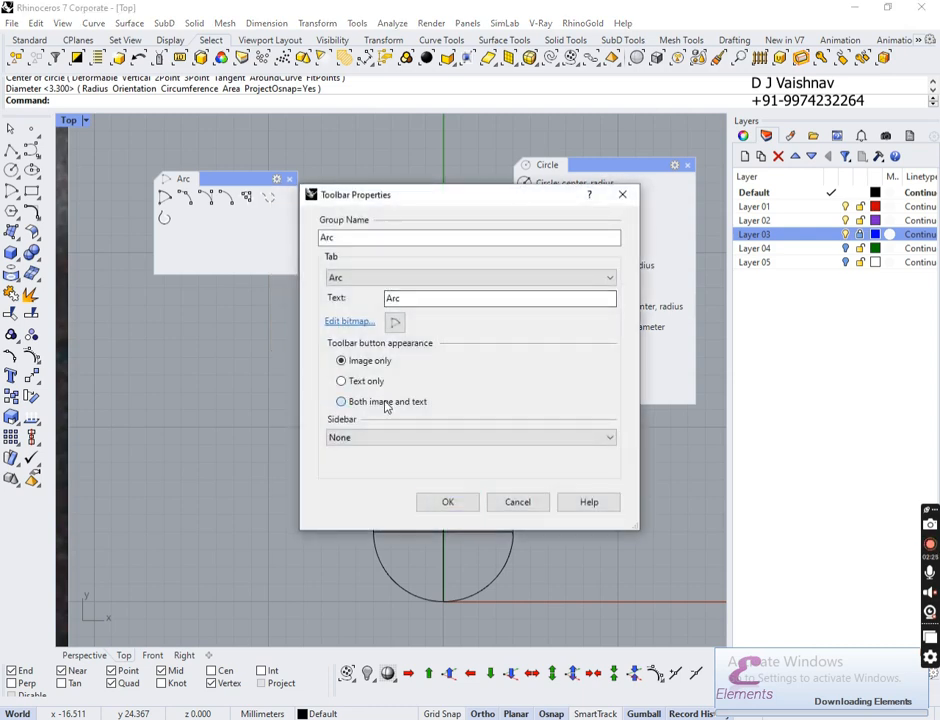
left_click(447, 499)
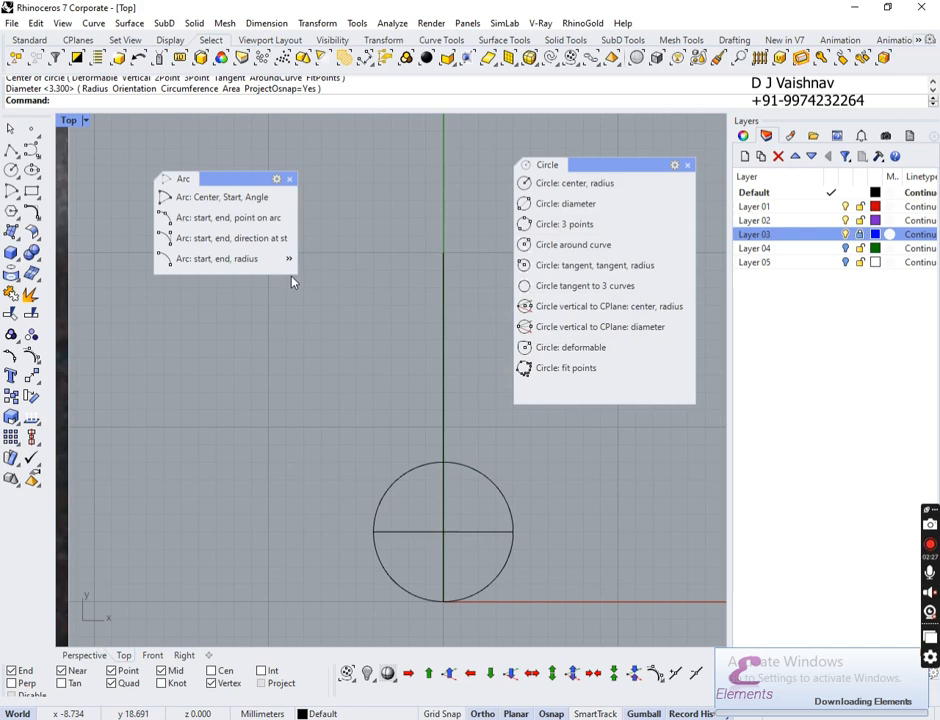
left_click_drag(298, 273, 336, 416)
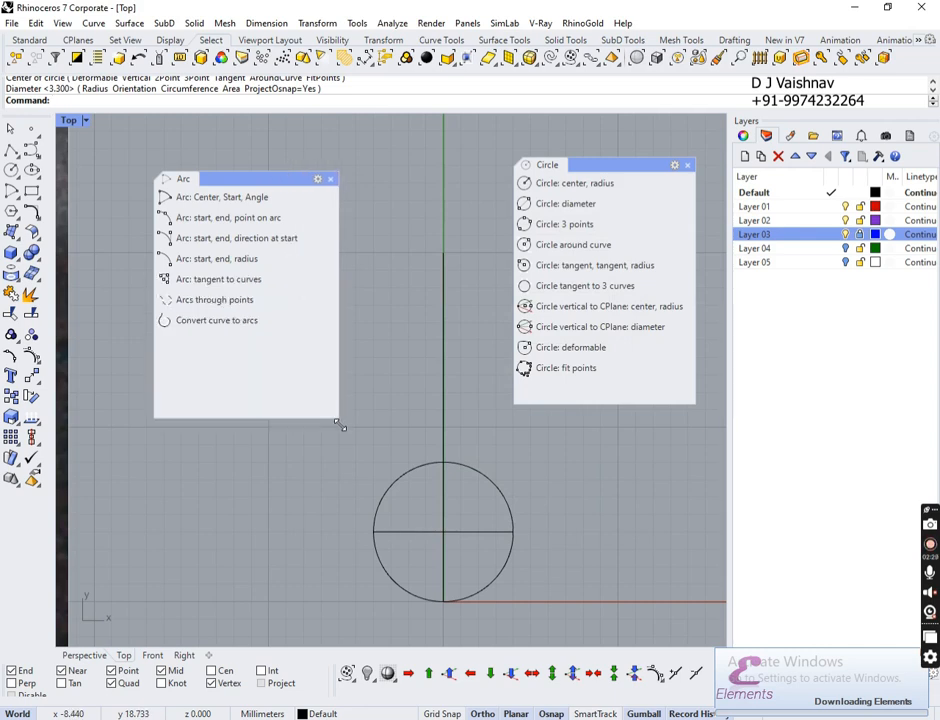
left_click_drag(260, 183, 227, 141)
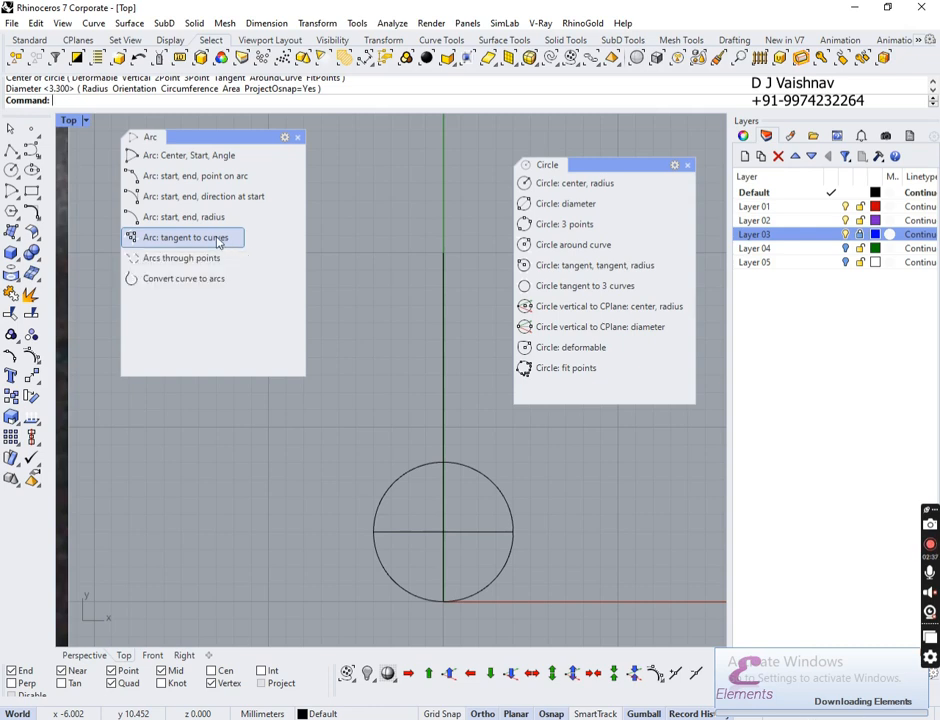
Step: Draw an arc tangent to the circle and to the vertical guide near its top
left_click(209, 245)
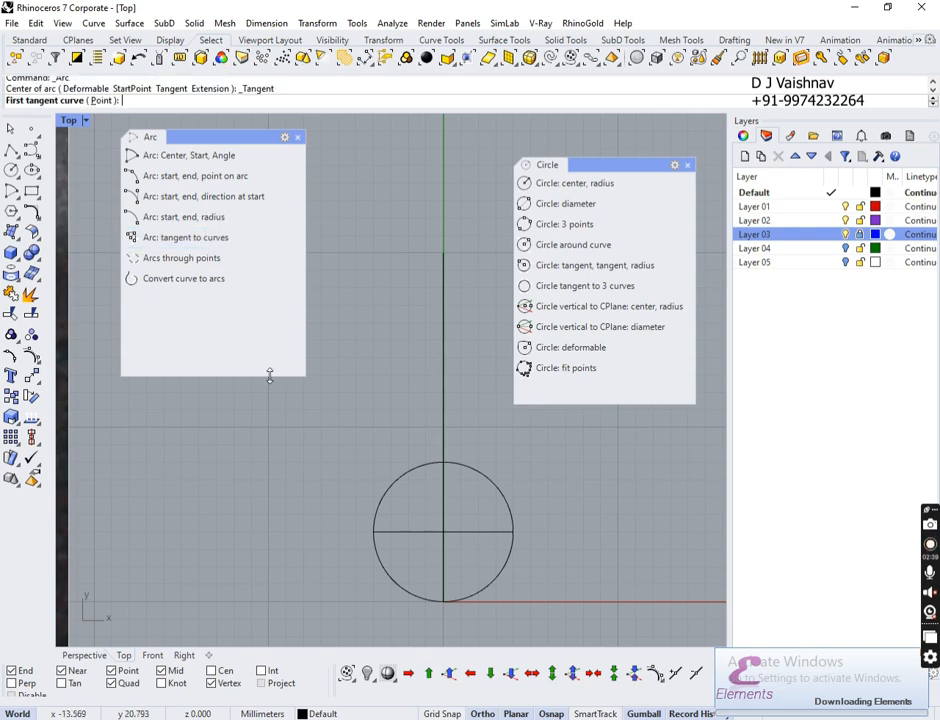
left_click(366, 531)
left_click(446, 251)
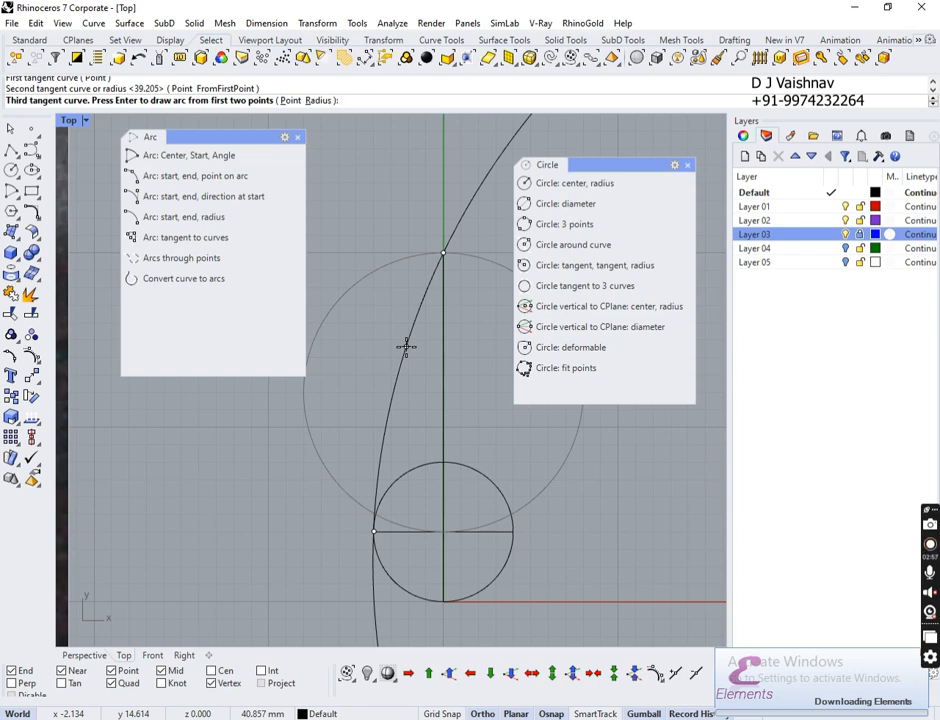
left_click(406, 347)
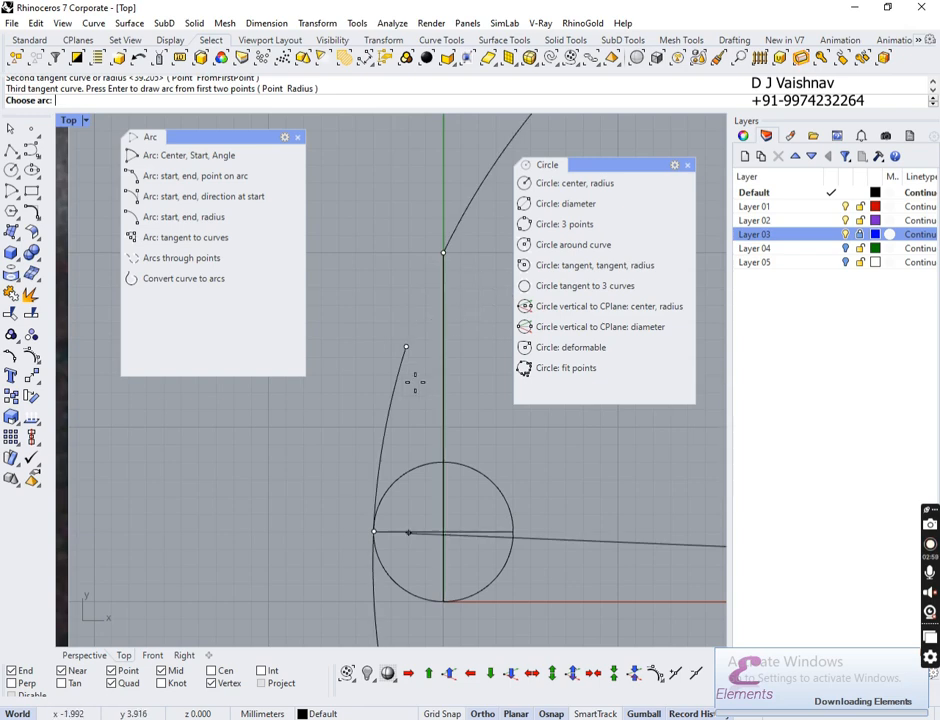
left_click(352, 378)
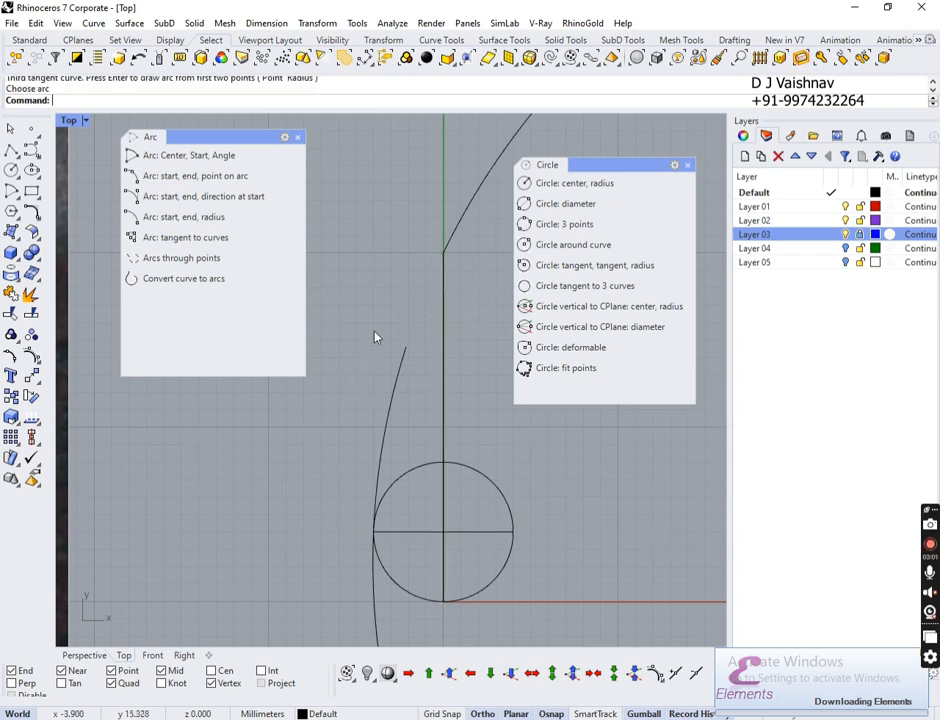
right_click_drag(366, 325, 377, 360, "ctrl")
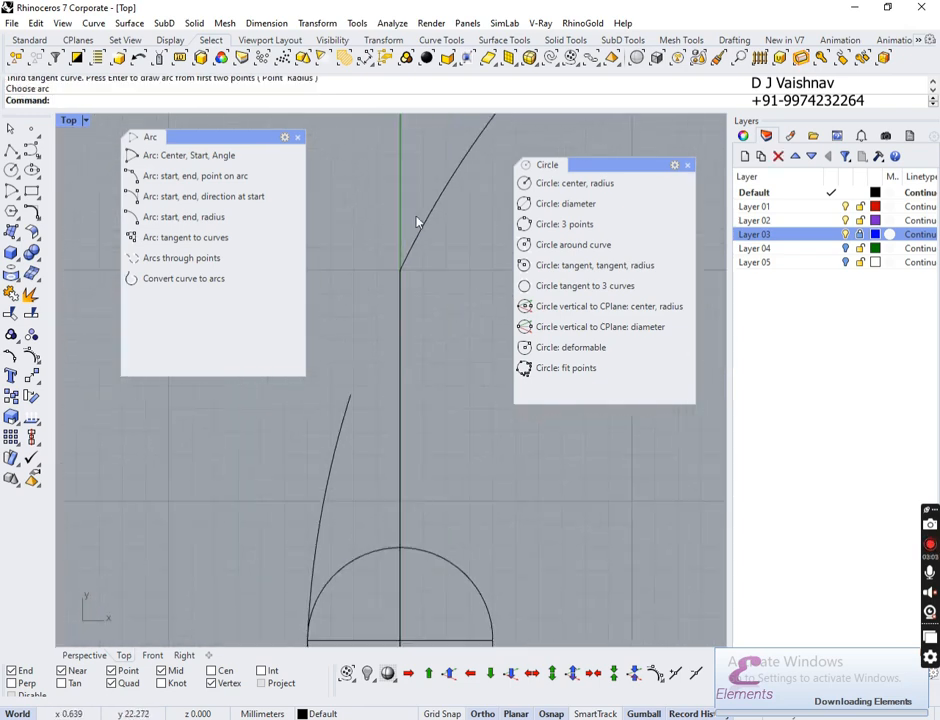
Step: Select the left arc, the circle and the vertical centre line together
left_click(425, 221)
scroll(400, 262, "down", 3)
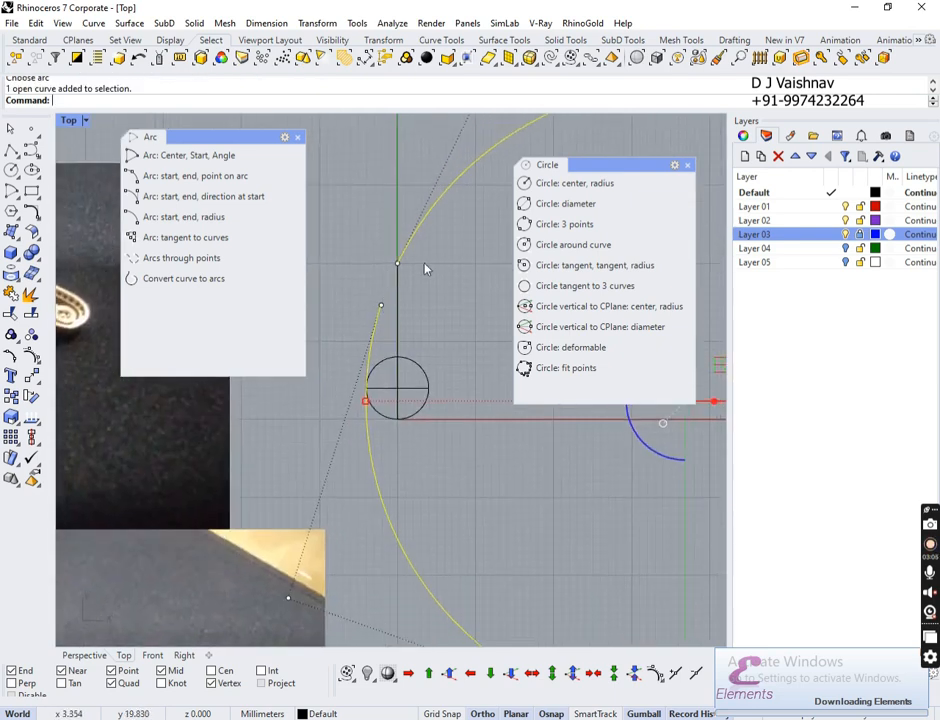
scroll(400, 300, "down", 2)
scroll(400, 299, "up", 4)
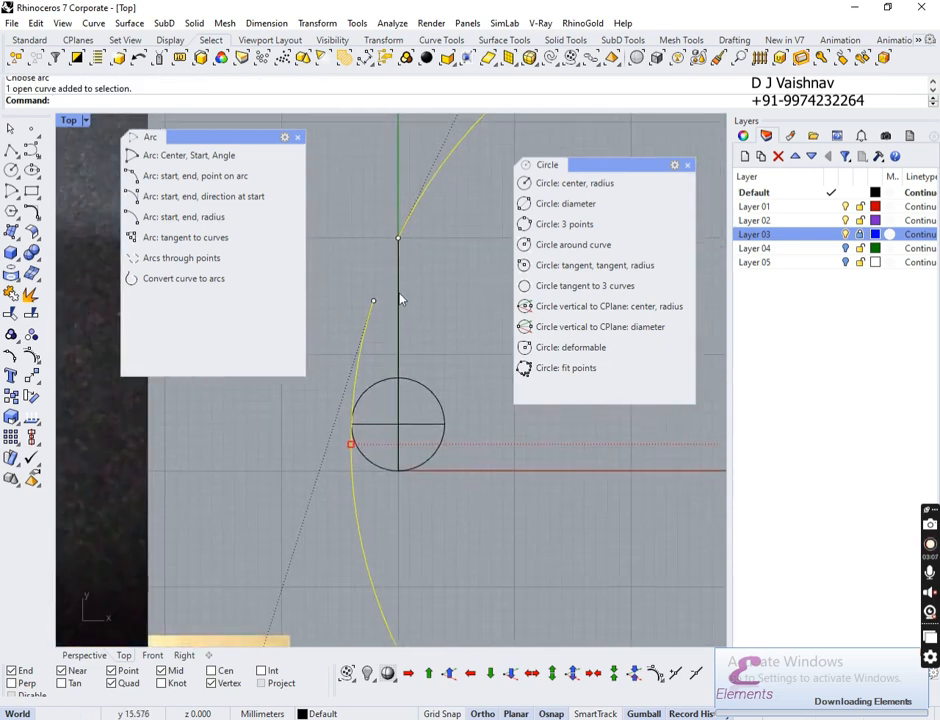
left_click_drag(397, 380, 391, 386)
right_click_drag(424, 240, 441, 326)
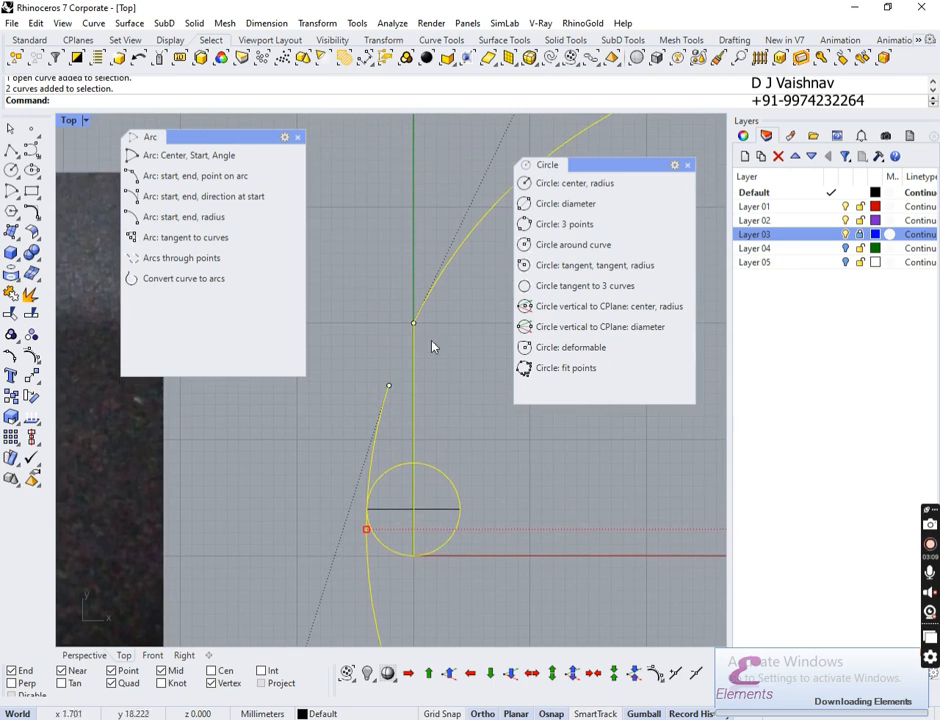
left_click(443, 363)
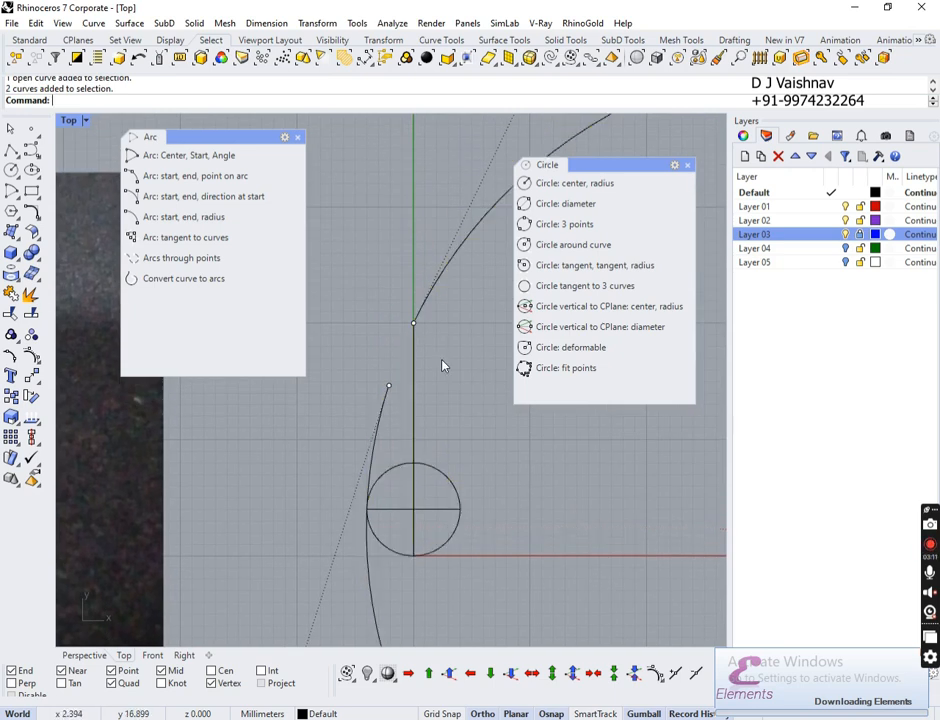
left_click(433, 304)
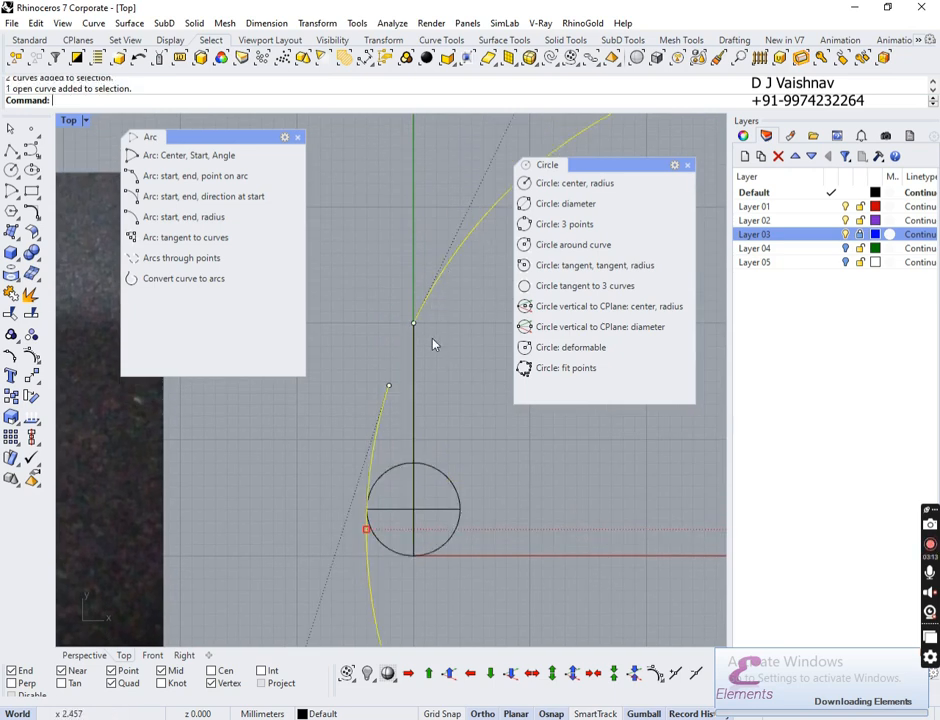
left_click(386, 470)
left_click(411, 376)
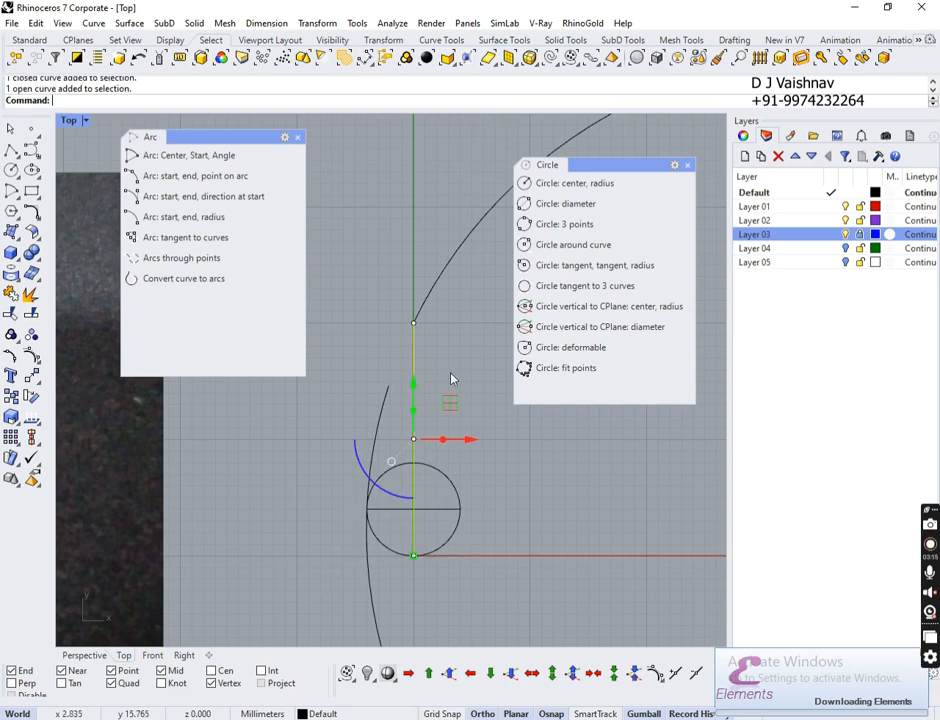
left_click(451, 372)
left_click(441, 263)
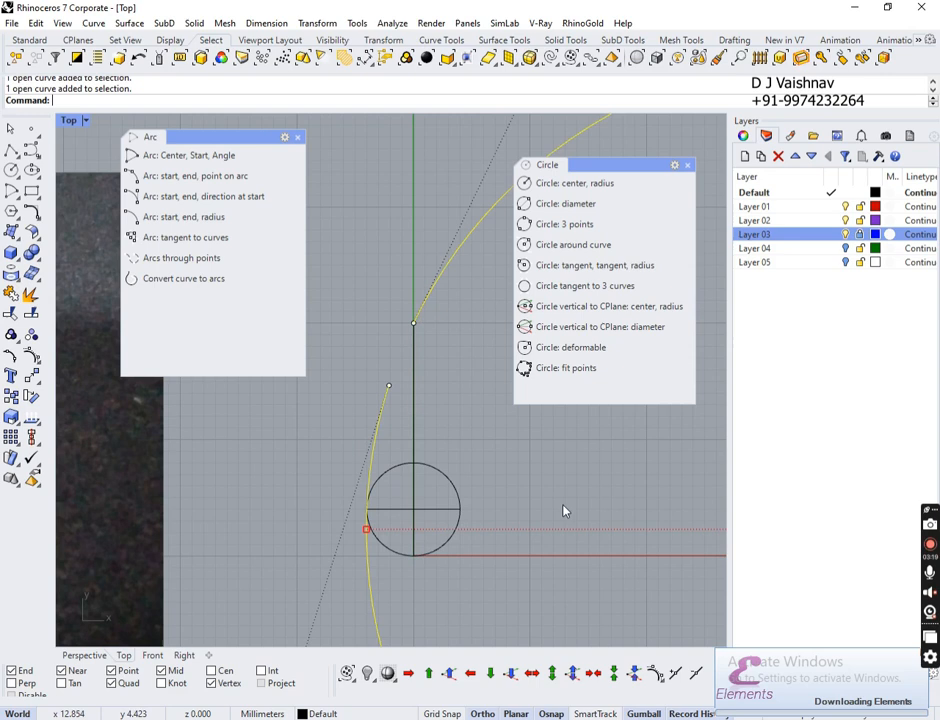
left_click(414, 392)
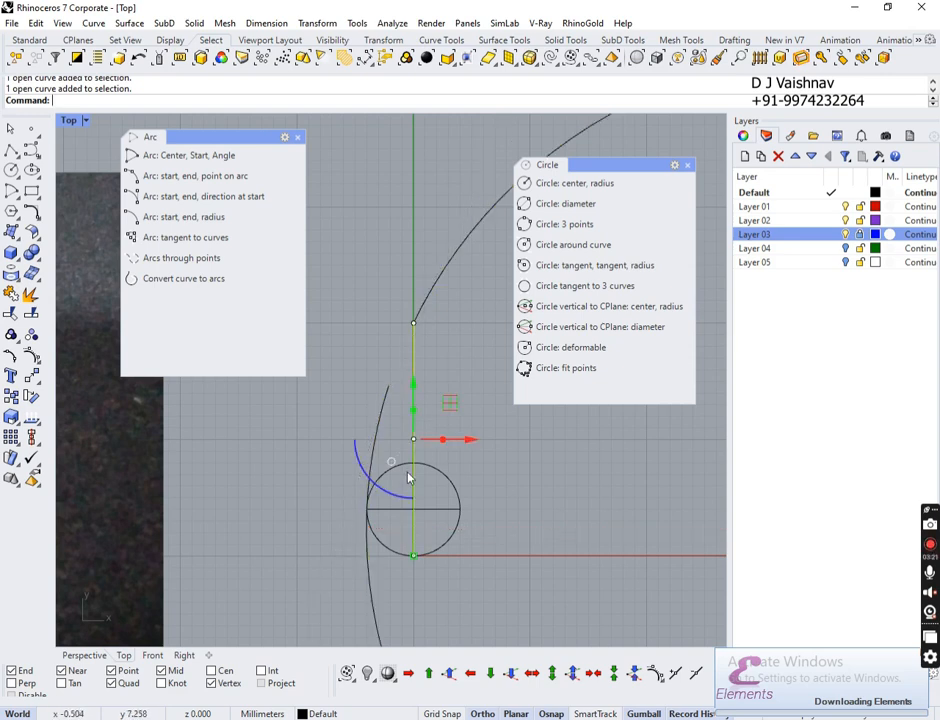
left_click(441, 477)
left_click(440, 436)
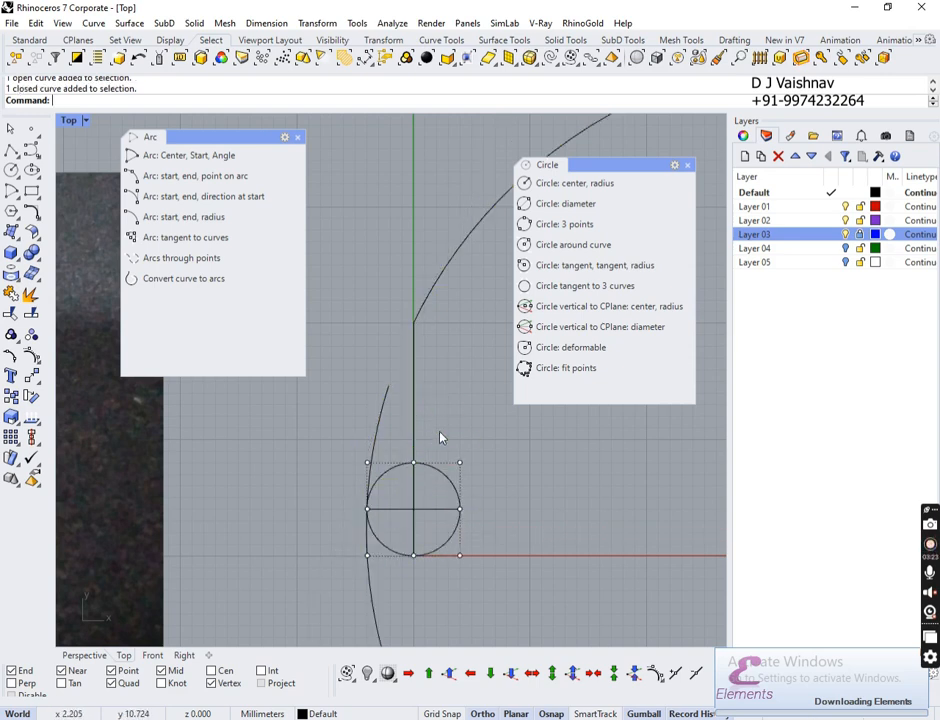
left_click(386, 388)
left_click_drag(435, 450, 408, 468, "shift")
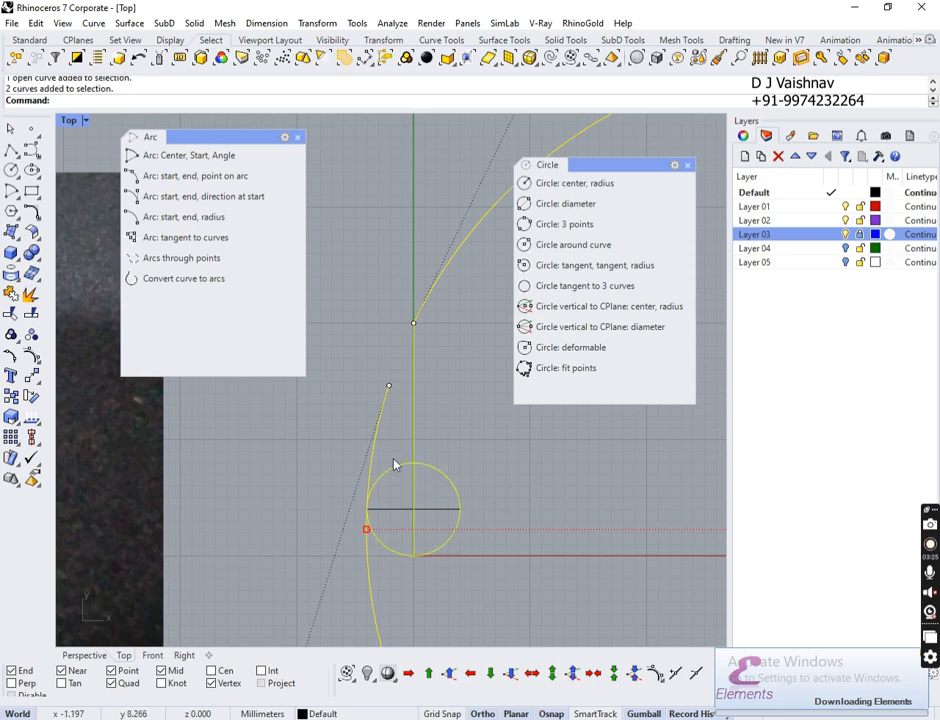
Step: Trim away the large upper-right curve using the selected curves as cutters
left_click(12, 317)
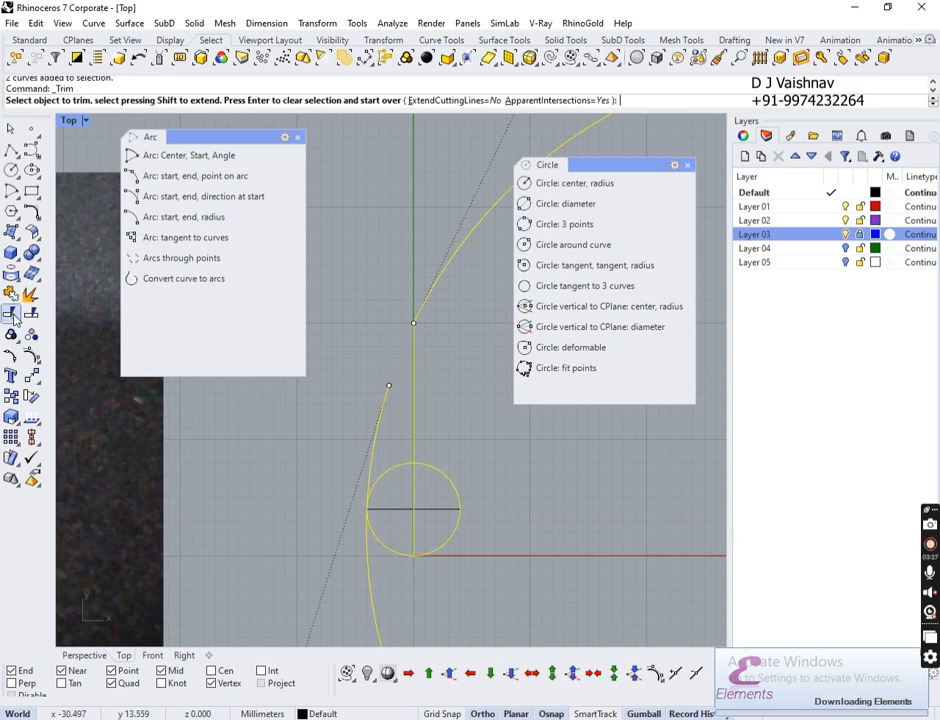
left_click(459, 257)
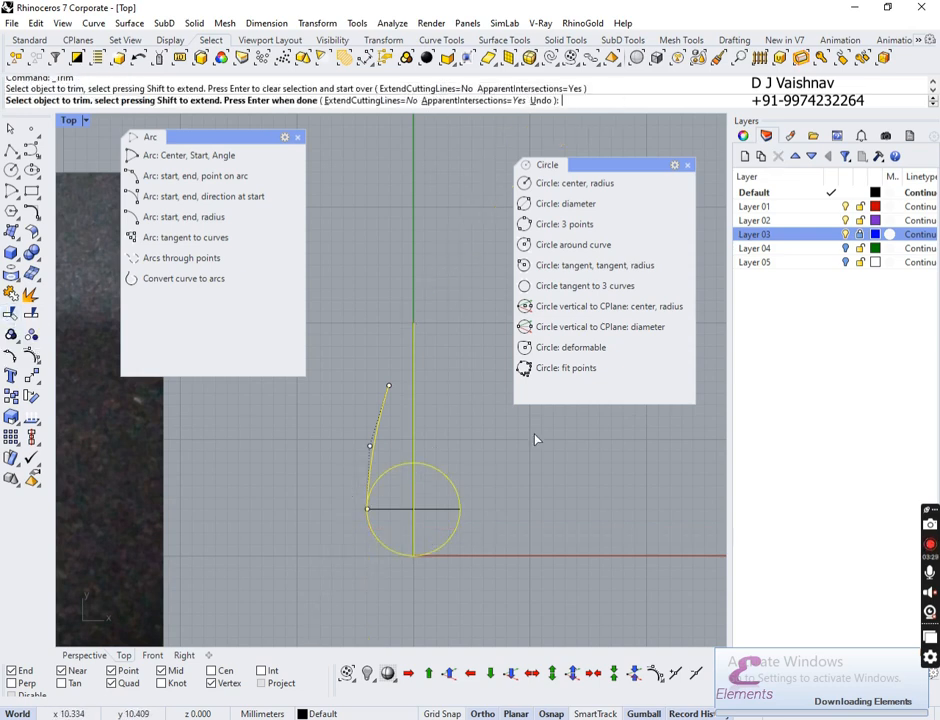
key("Return")
key("Escape")
scroll(415, 392, "up", 3)
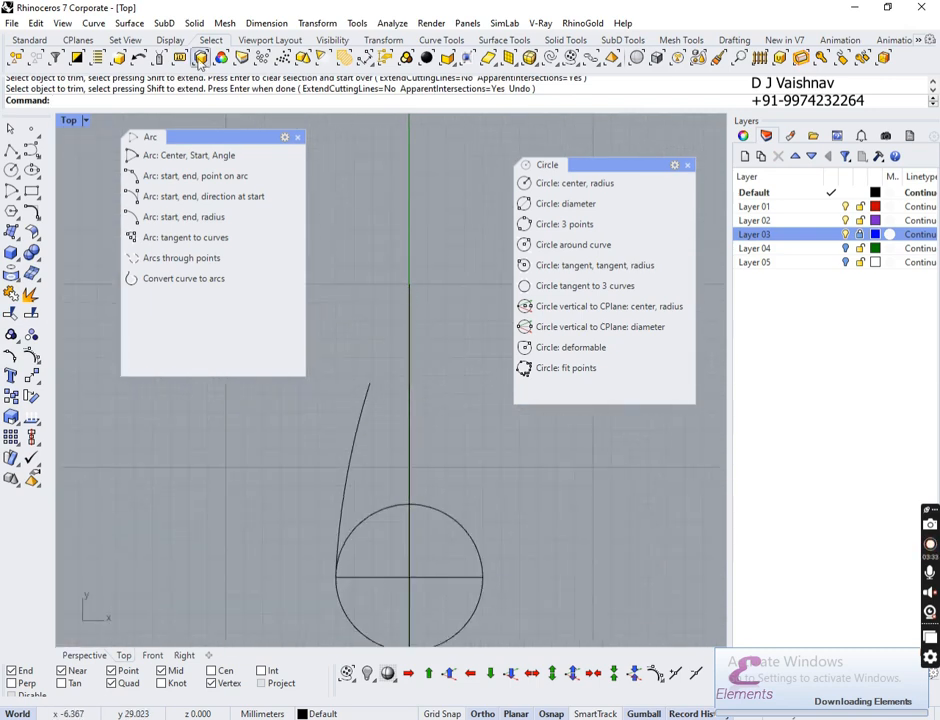
Step: Extend the left arc by arc to the top of the centre line
left_click(92, 23)
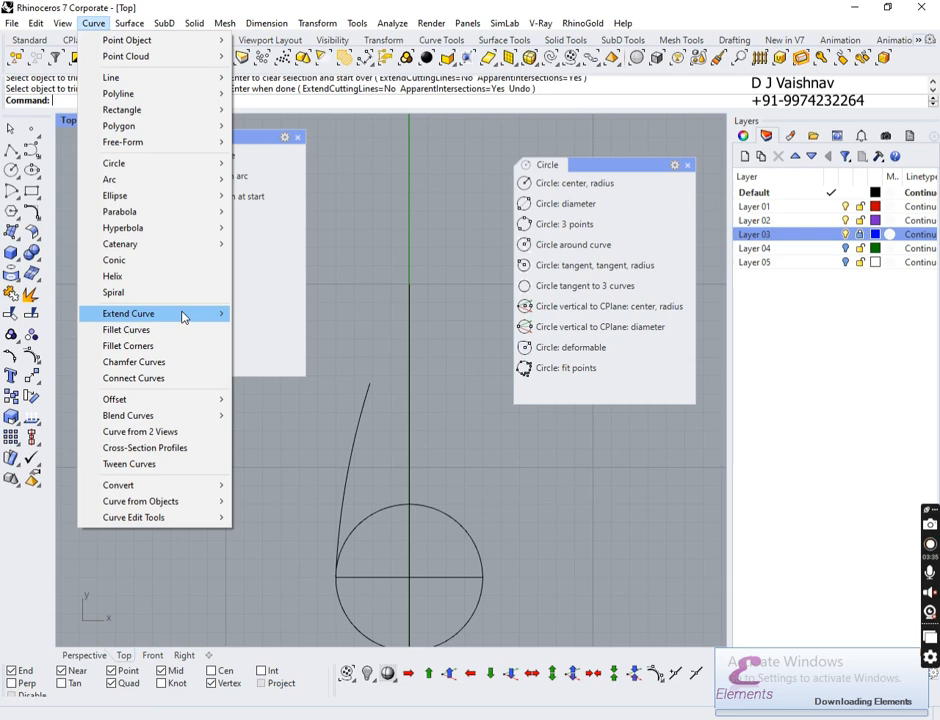
mouse_move(216, 313)
left_click(302, 348)
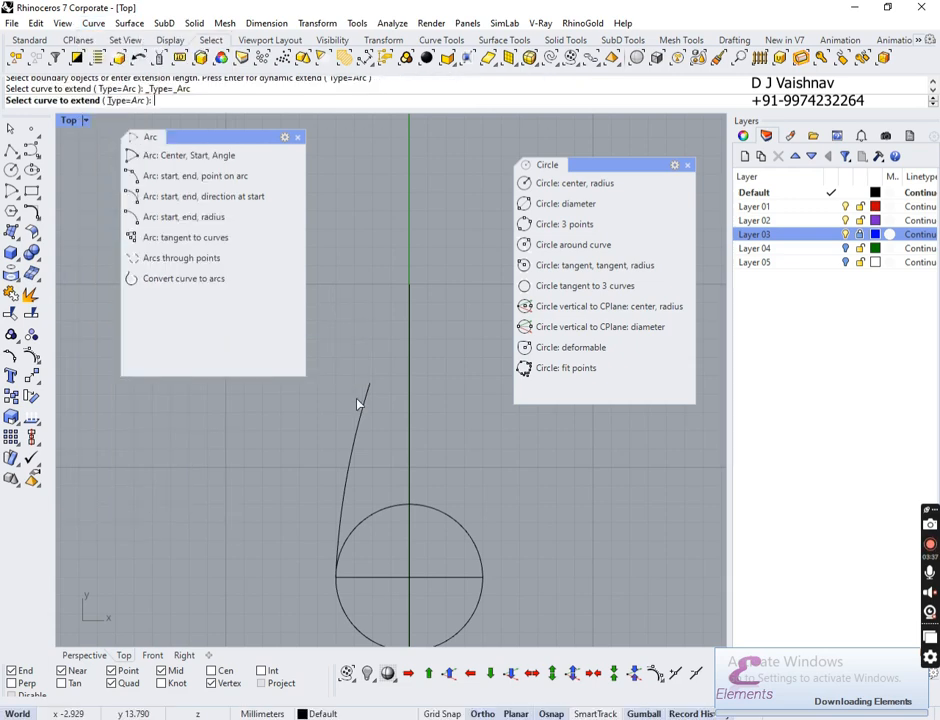
left_click(365, 403)
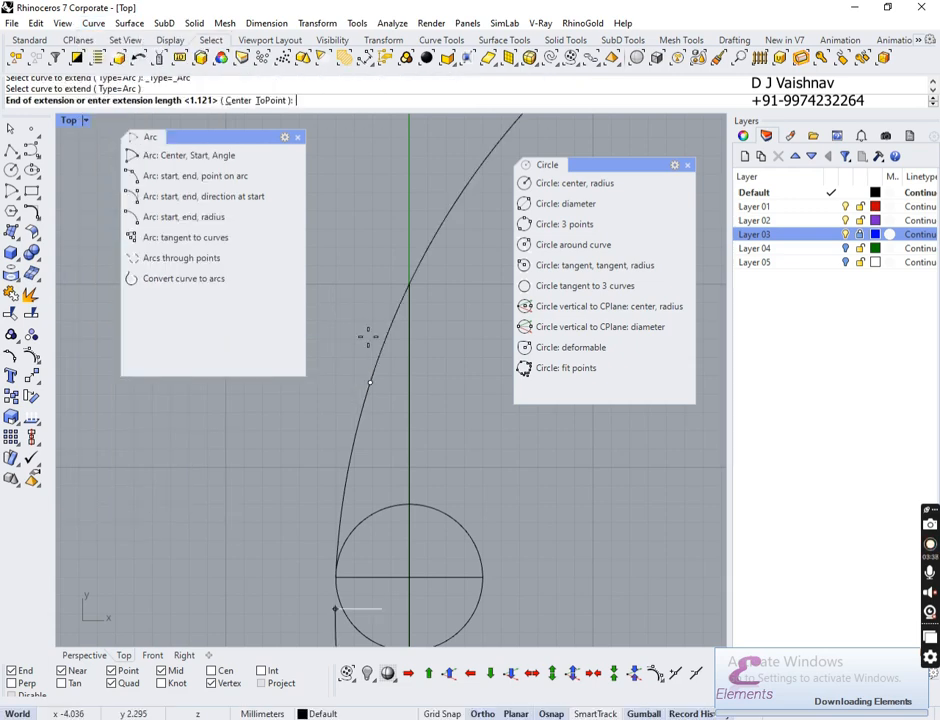
left_click(409, 285)
scroll(412, 287, "up", 1)
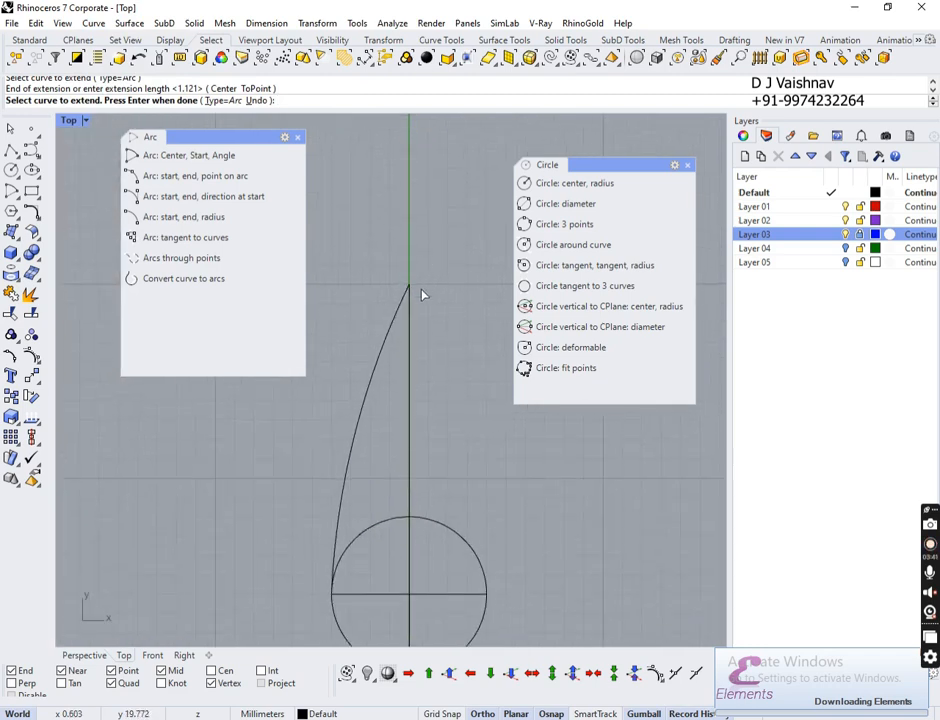
key("Return")
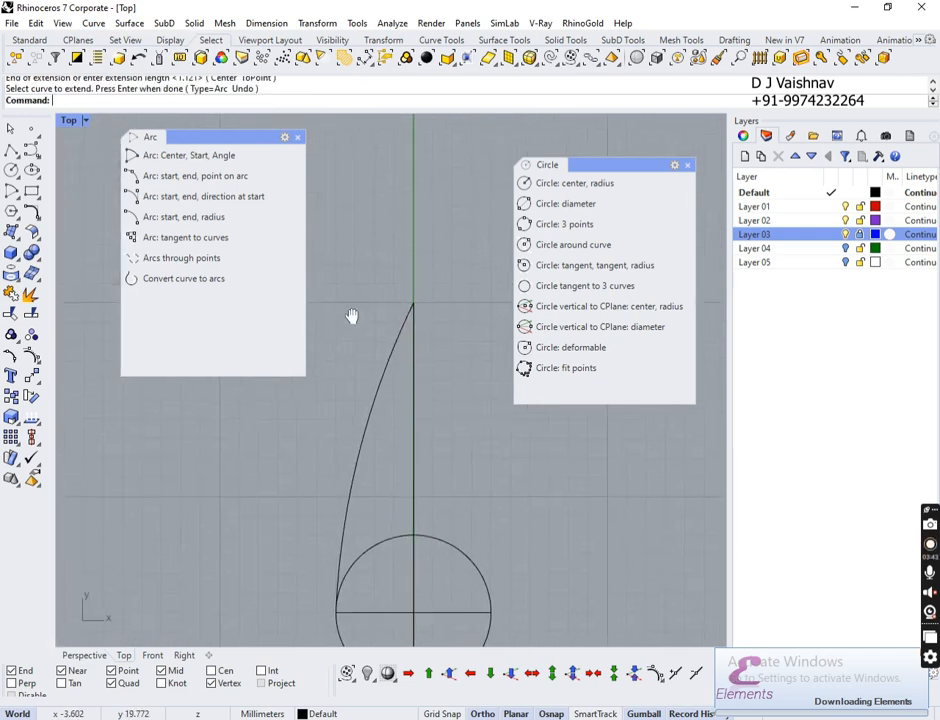
scroll(357, 300, "down", 3)
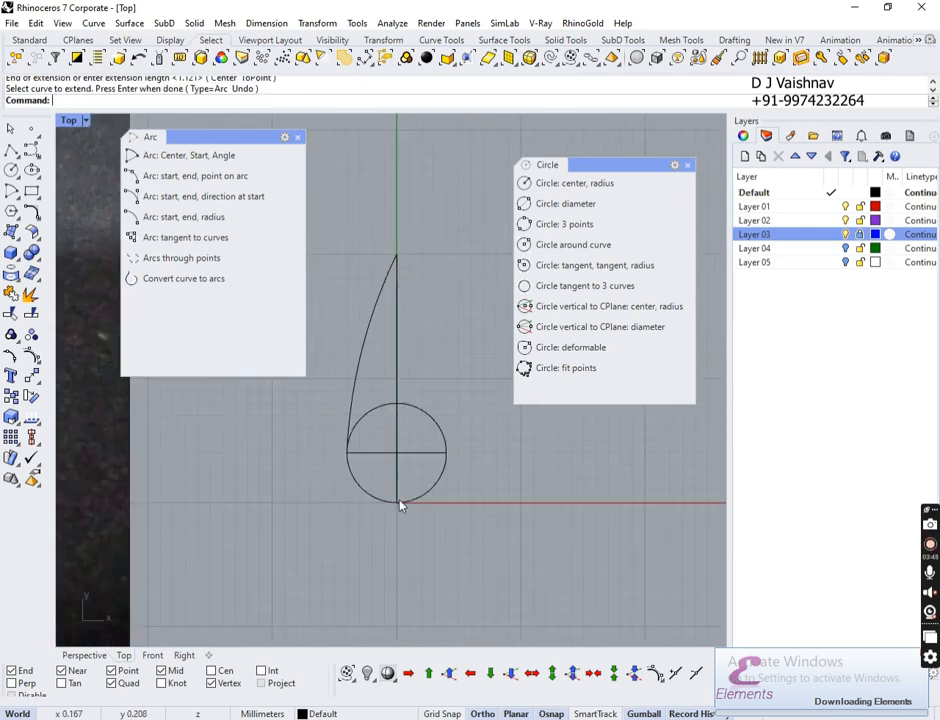
scroll(396, 500, "up", 3)
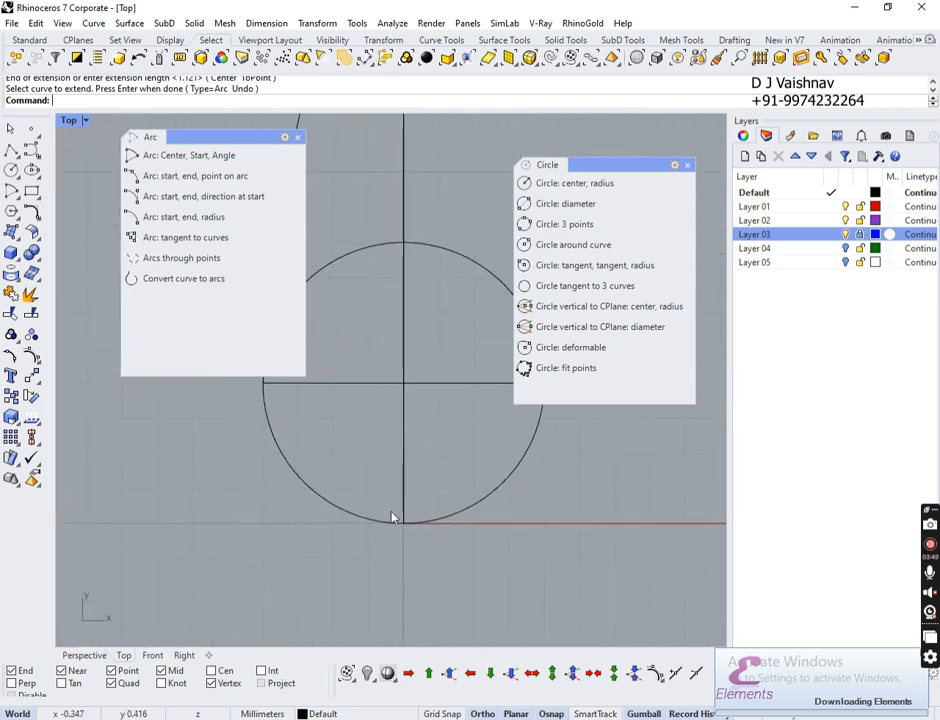
scroll(334, 472, "down", 3)
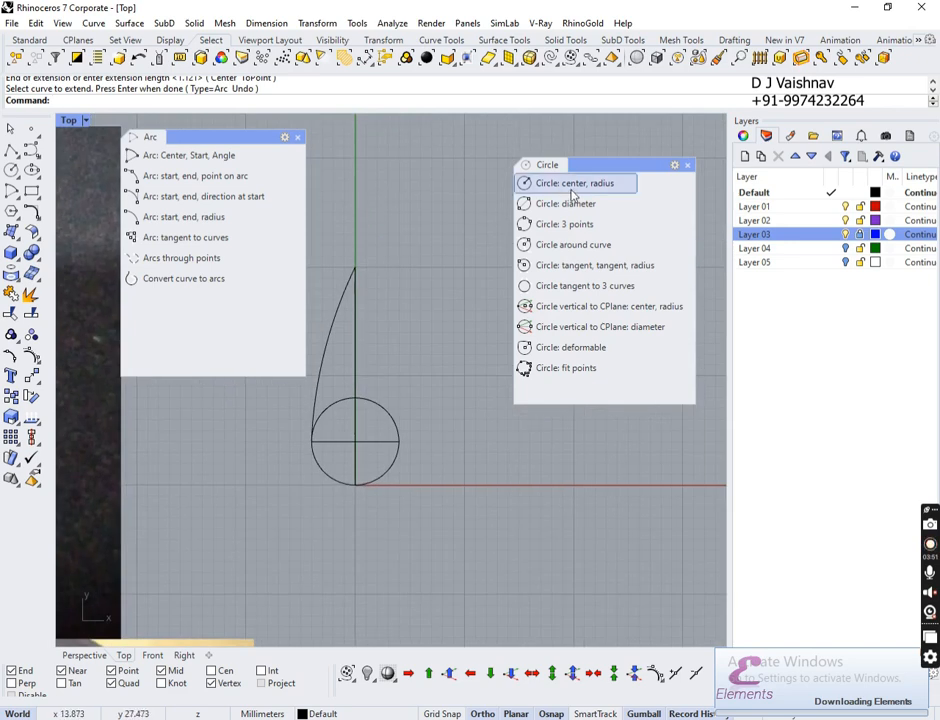
left_click(10, 149)
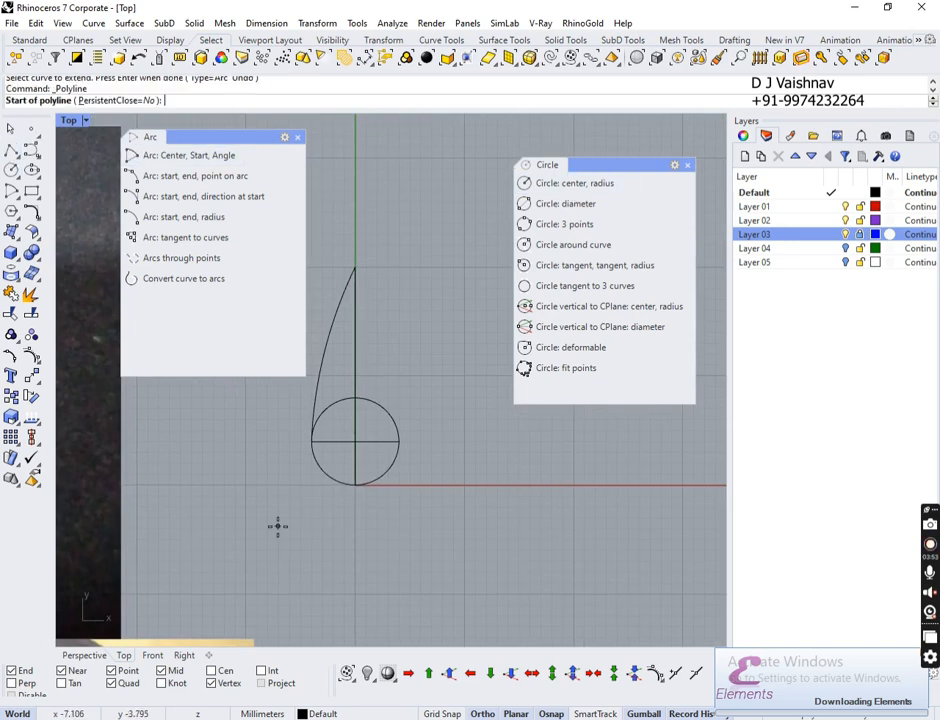
Step: Mirror the left arc across the vertical centre line to form the right side
type("0")
key("Return")
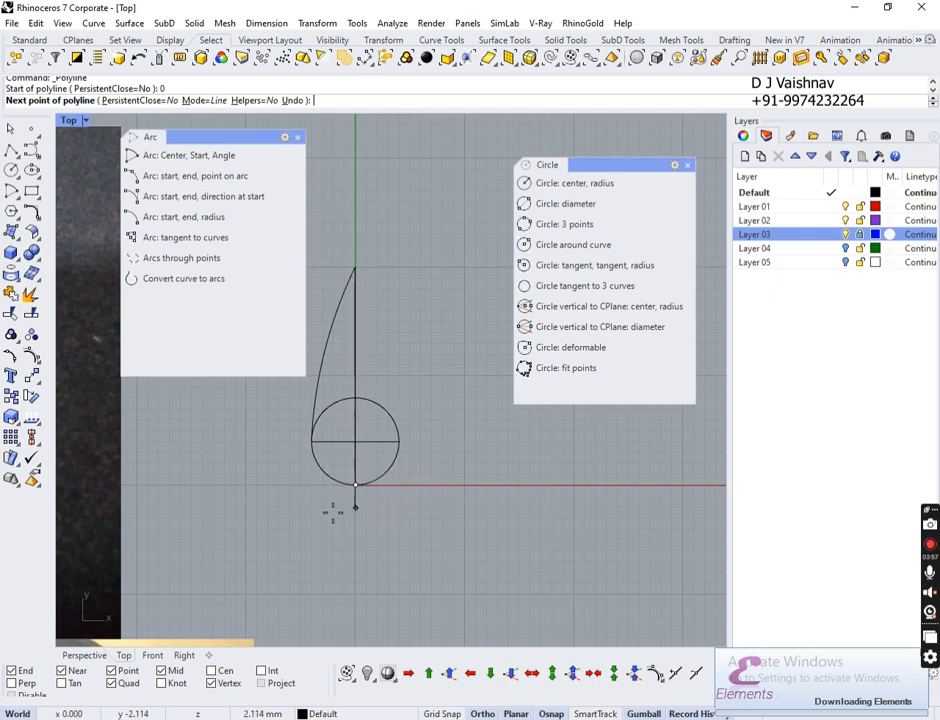
key("Escape")
left_click(337, 317)
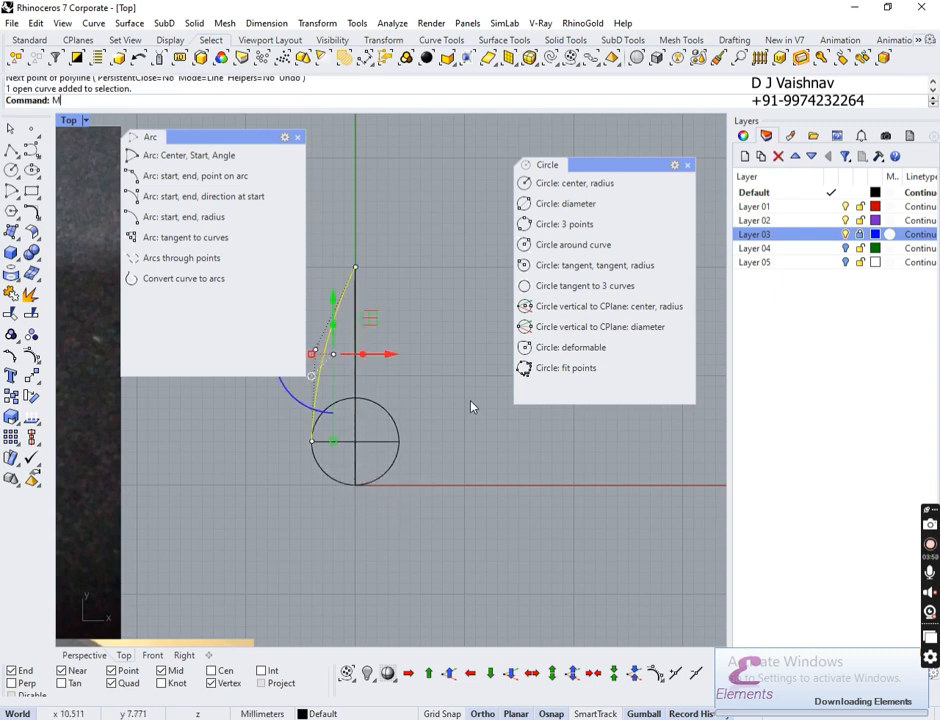
type("M")
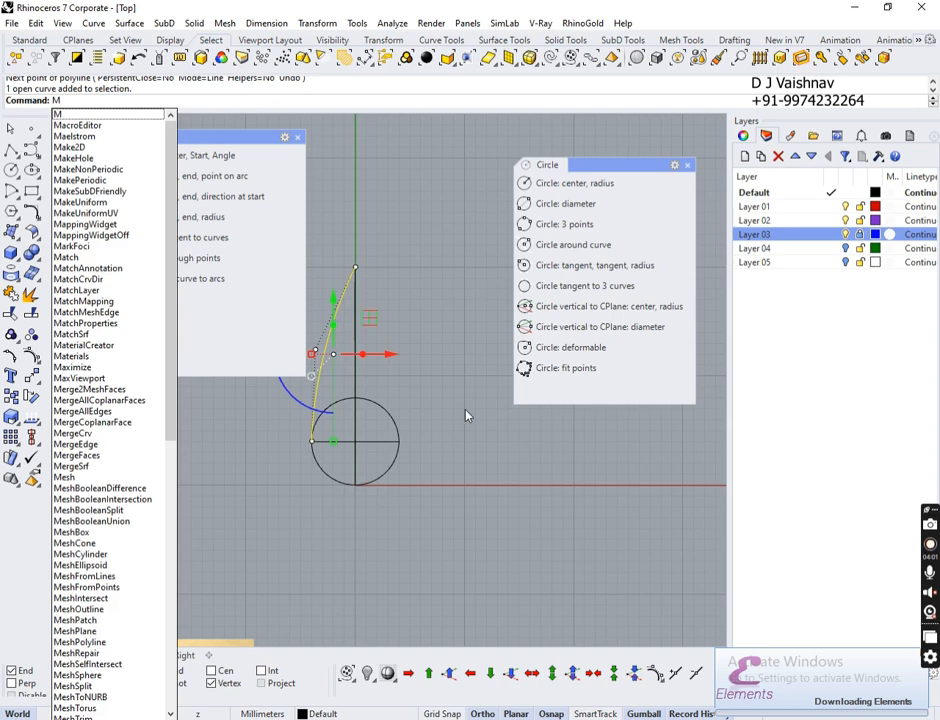
type("irror")
key("Return")
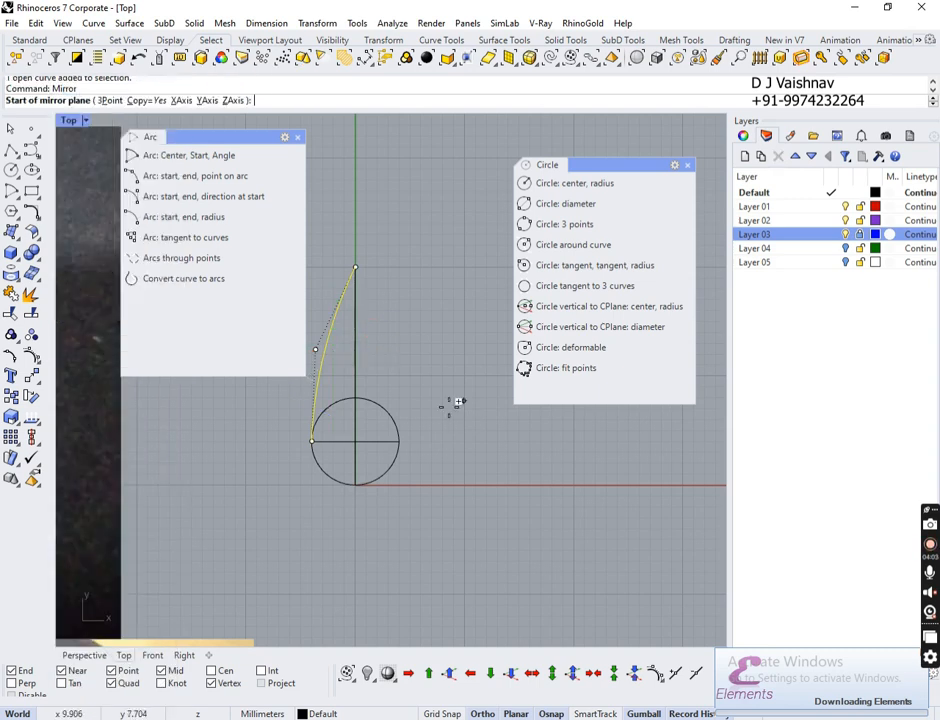
left_click(355, 484)
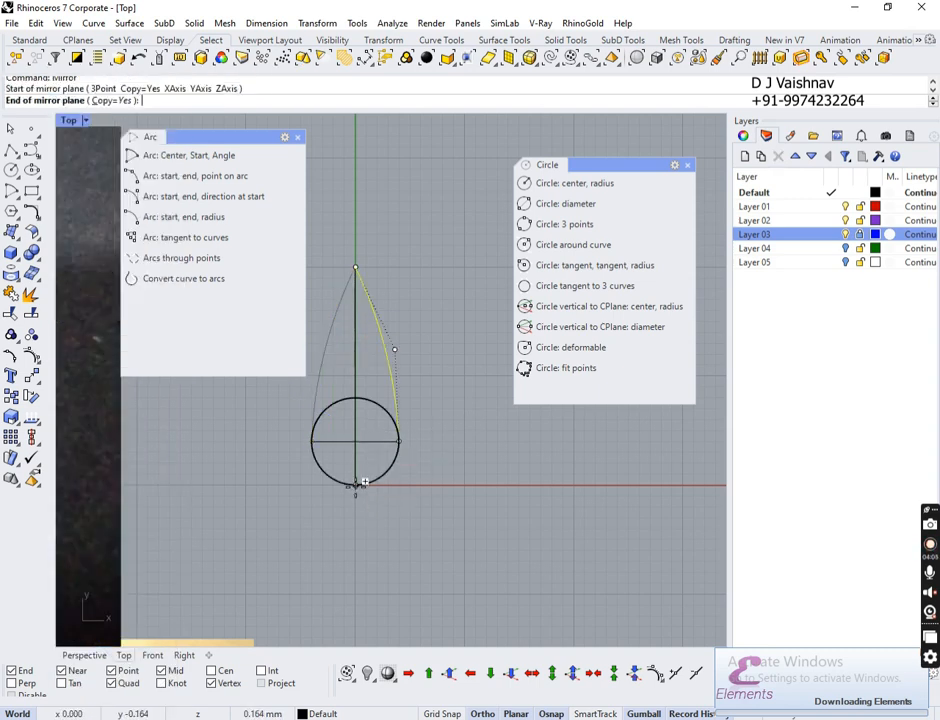
left_click(355, 341)
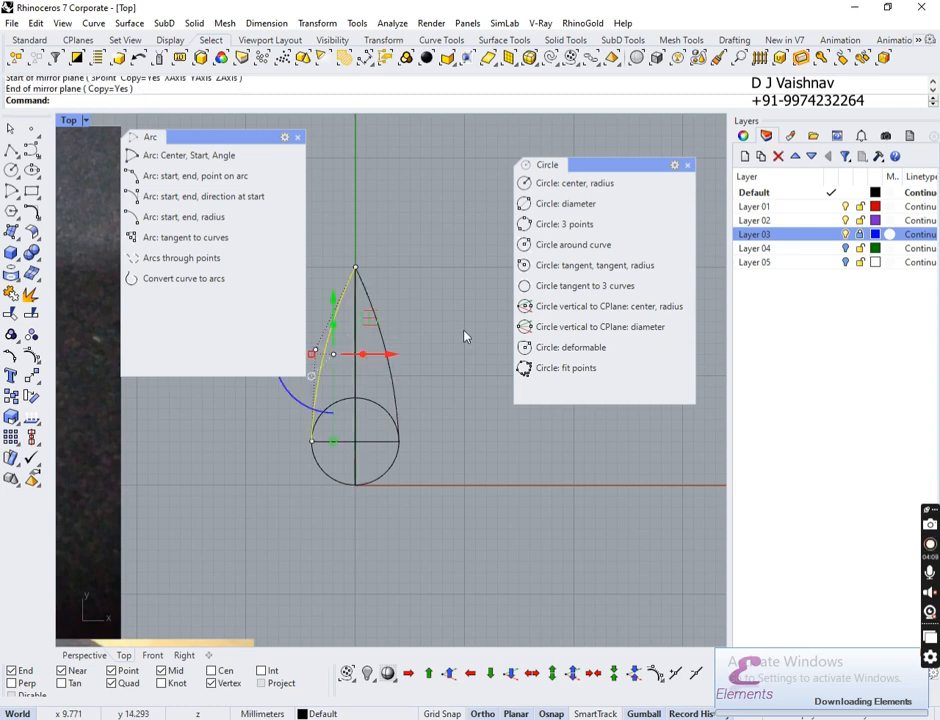
key("Escape")
right_click_drag(404, 299, 468, 354)
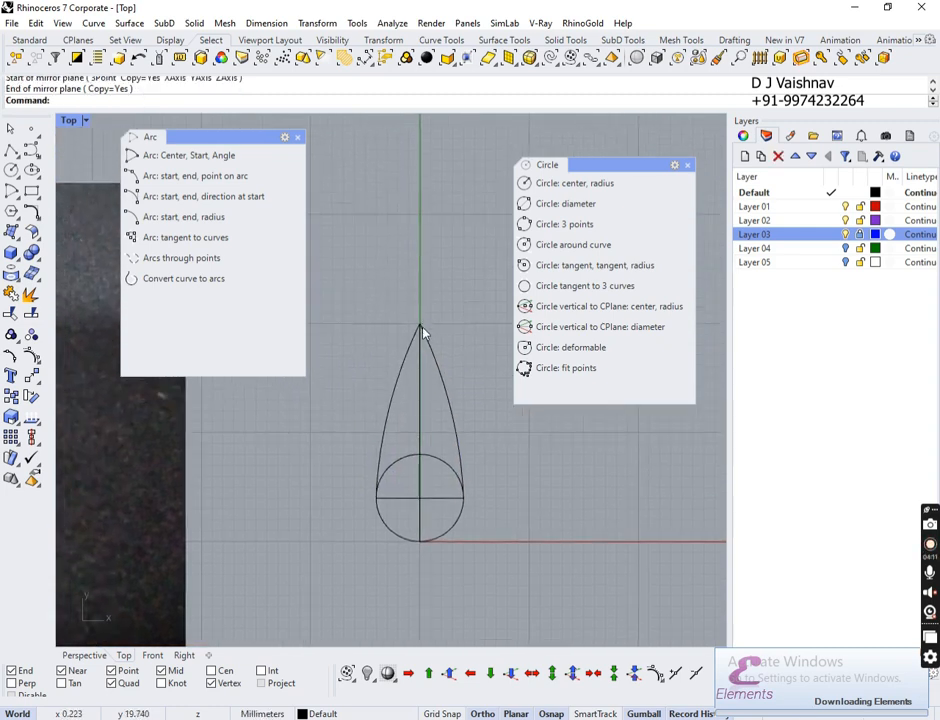
right_click_drag(422, 328, 422, 227, "ctrl")
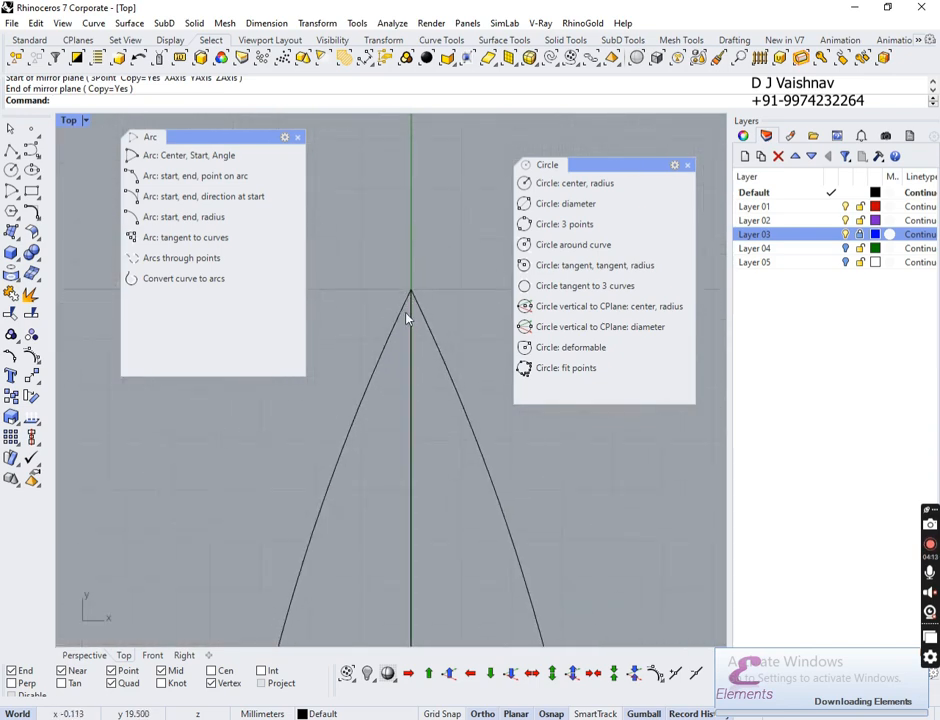
Step: Fillet the two side curves at the teardrop's tip with radius 0.2
left_click(33, 214)
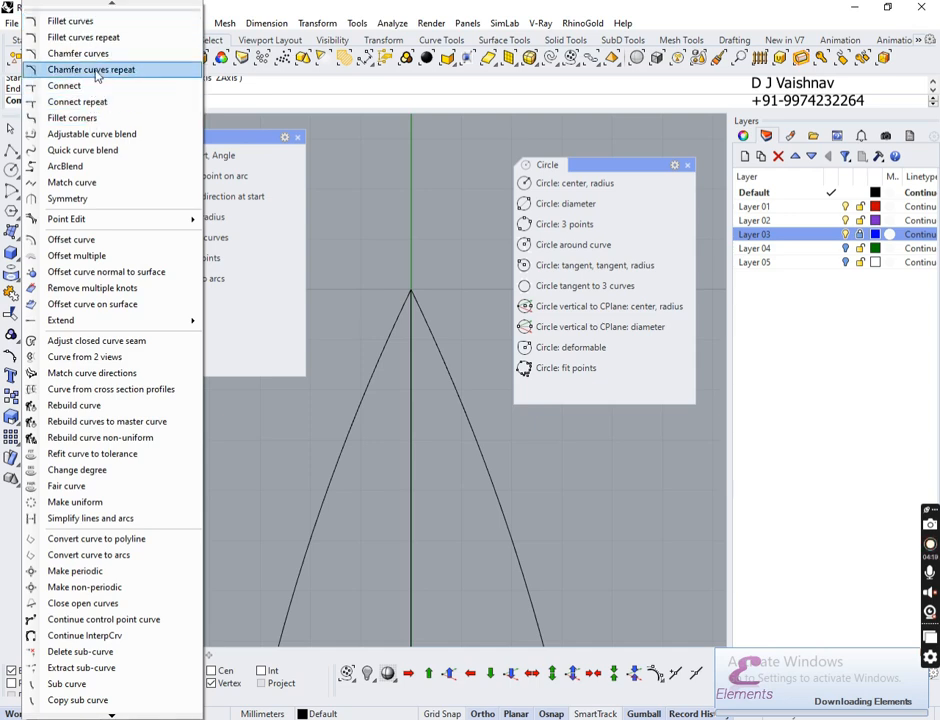
left_click(101, 24)
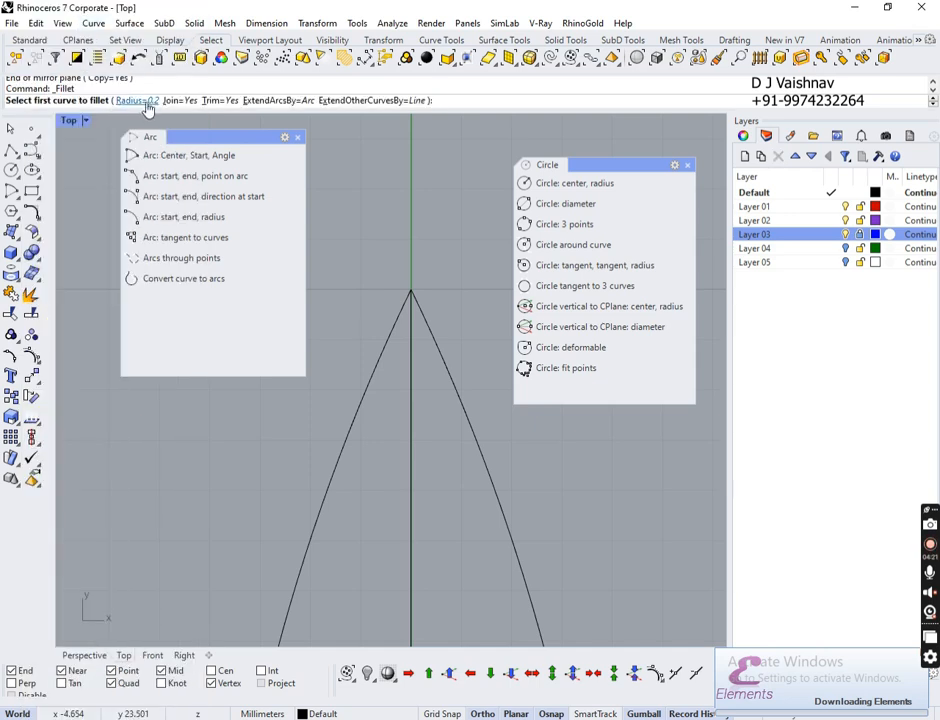
left_click(399, 321)
left_click(423, 319)
scroll(418, 292, "down", 2)
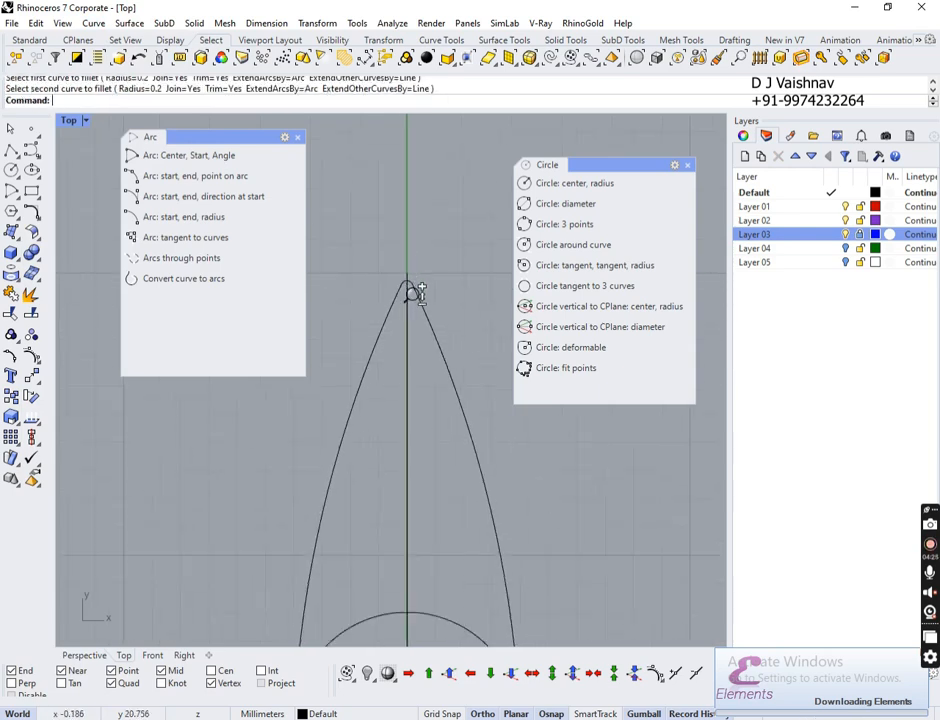
scroll(421, 290, "down", 2)
scroll(415, 388, "up", 2)
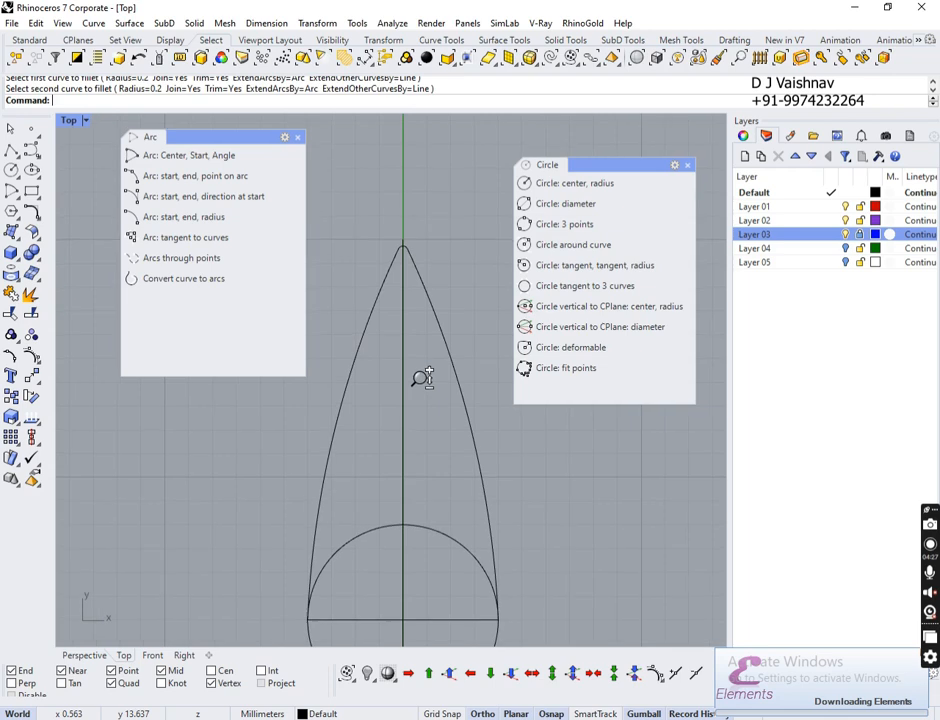
Step: Trim away the circle's upper arc, then select the two construction lines
right_click_drag(450, 467, 450, 331)
left_click_drag(435, 341, 366, 508)
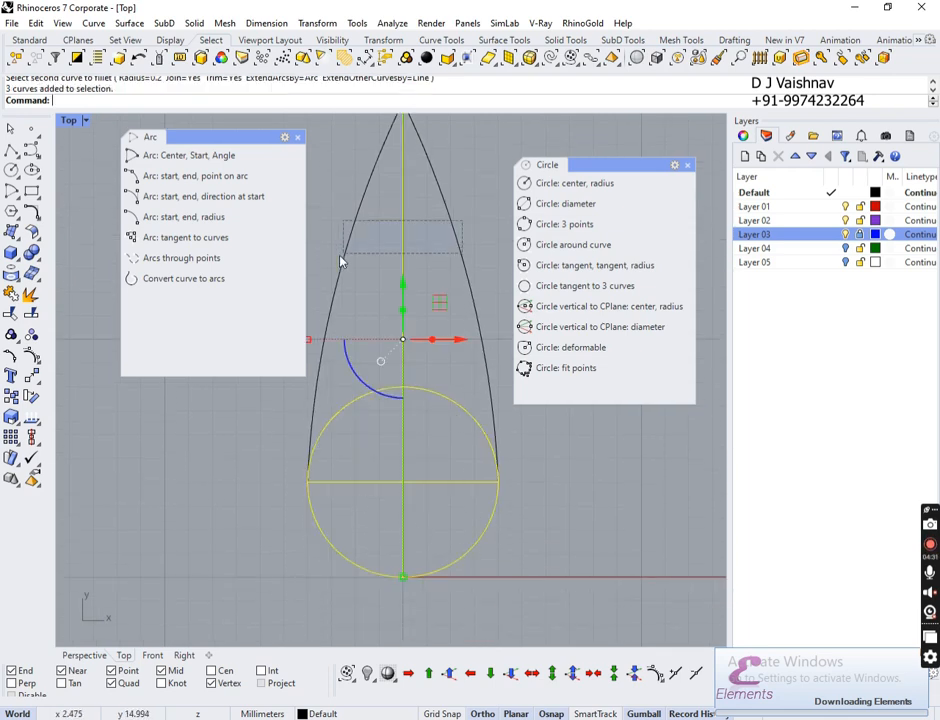
left_click_drag(340, 262, 342, 262)
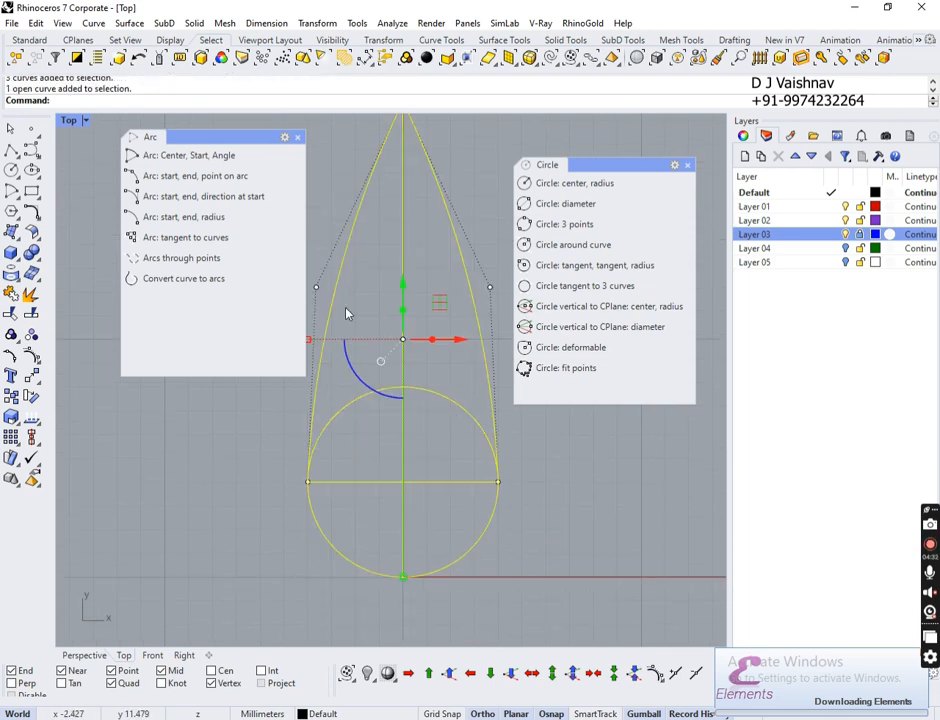
left_click(11, 315)
left_click(388, 388)
left_click(434, 395)
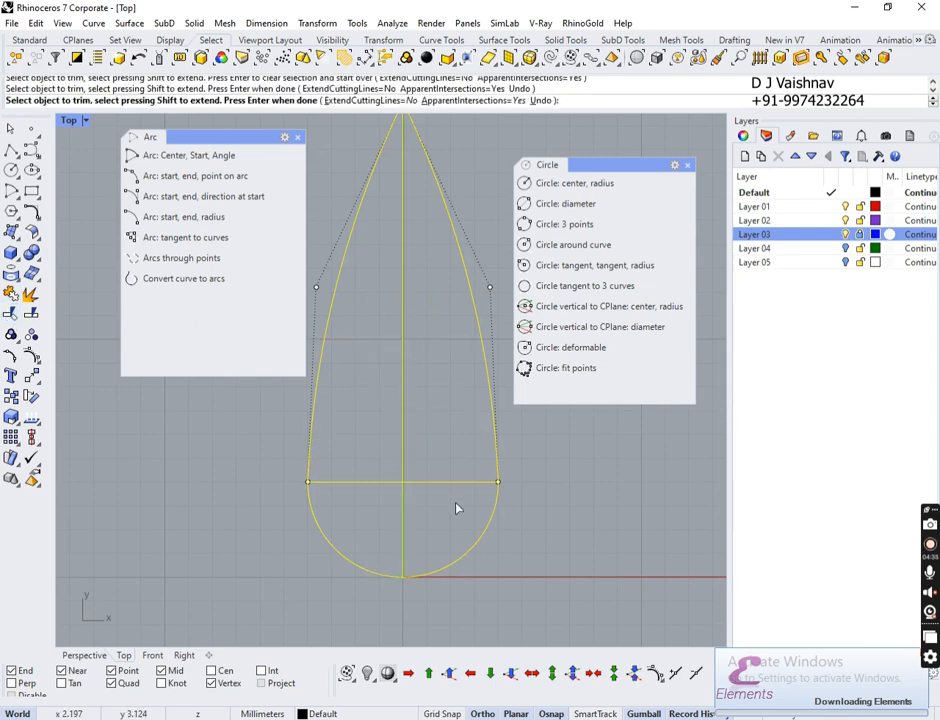
key("Return")
left_click_drag(443, 422, 400, 503)
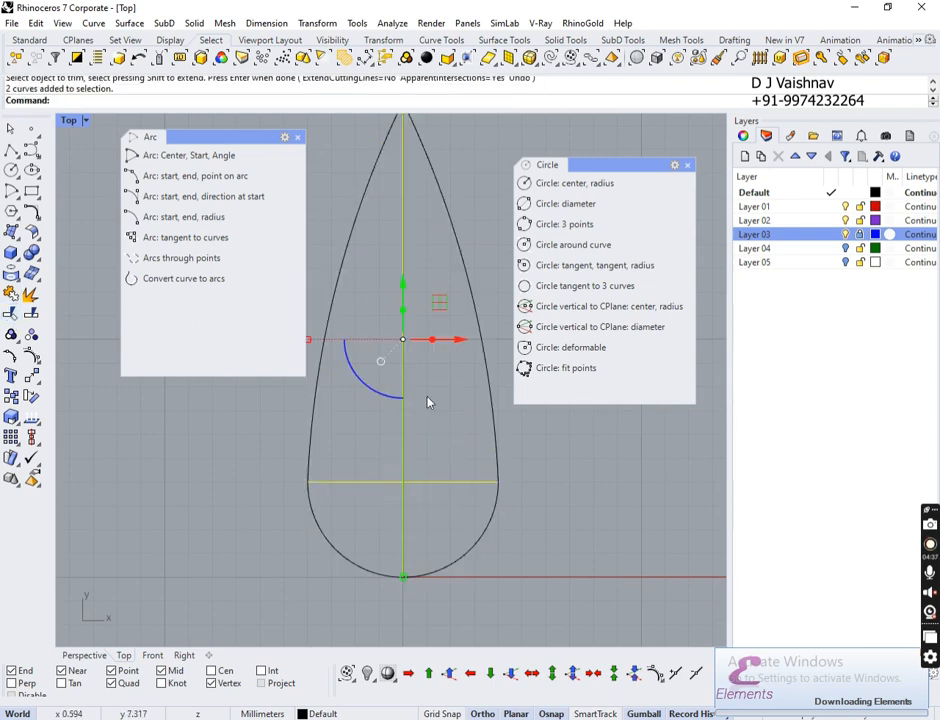
Step: Move the two construction lines from Layer 03 onto Layer 02
scroll(497, 480, "down", 5)
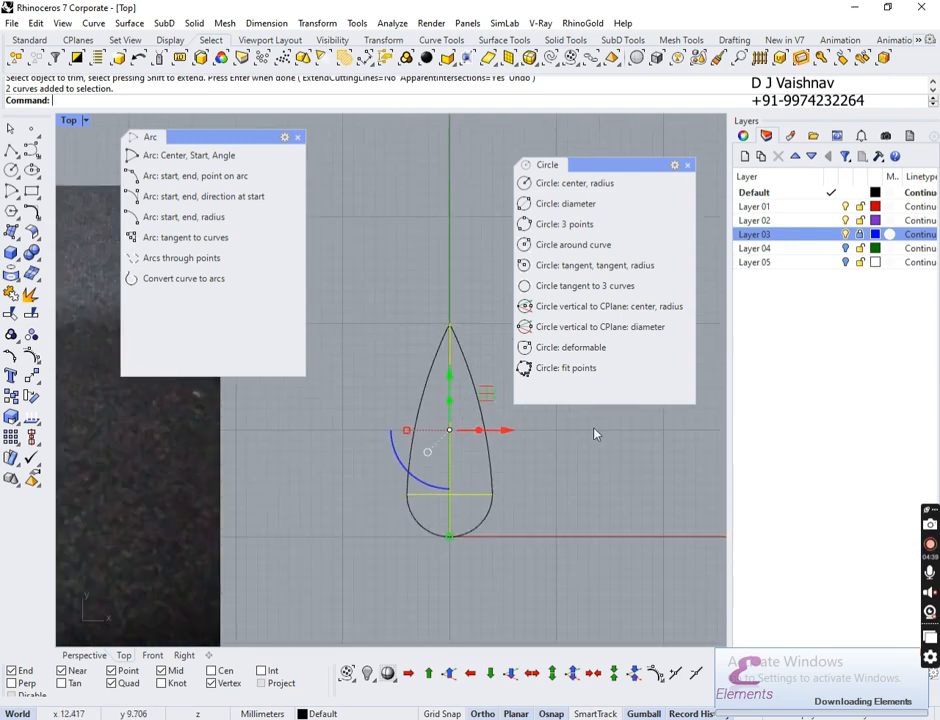
right_click(766, 236)
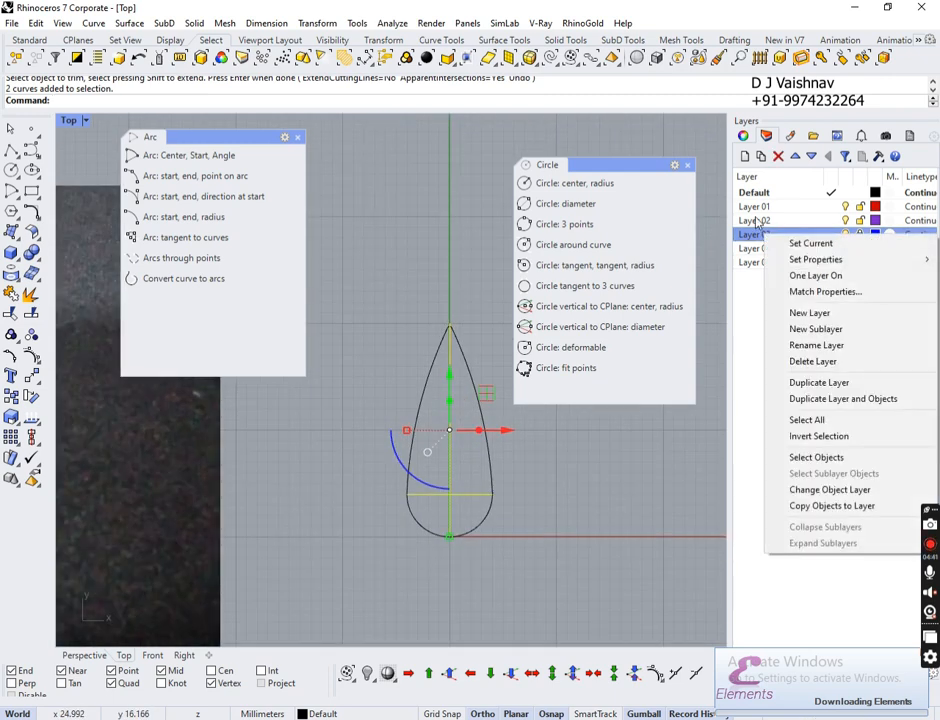
left_click(794, 474)
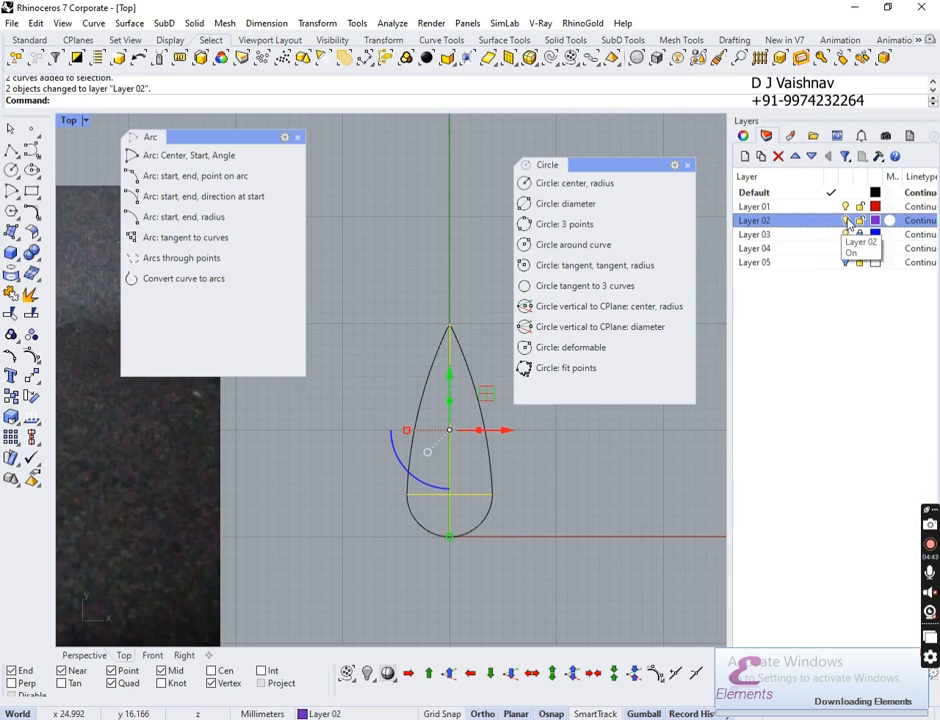
key("Escape")
Step: Rename Layer 02 to 'extra' so only the teardrop outline remains visible
left_click(757, 224)
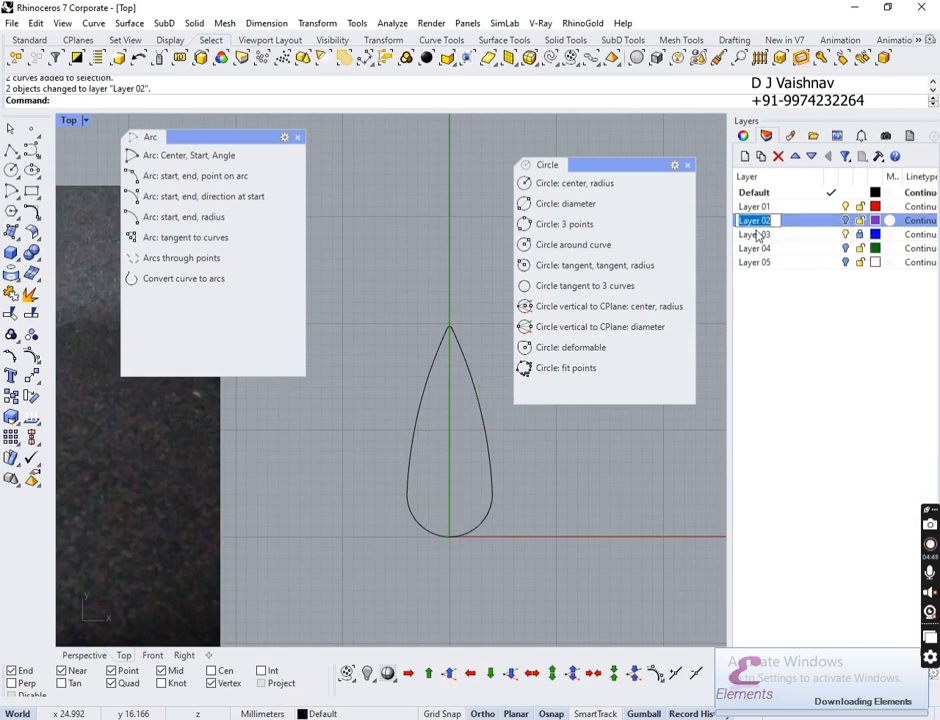
type("extra")
key("Return")
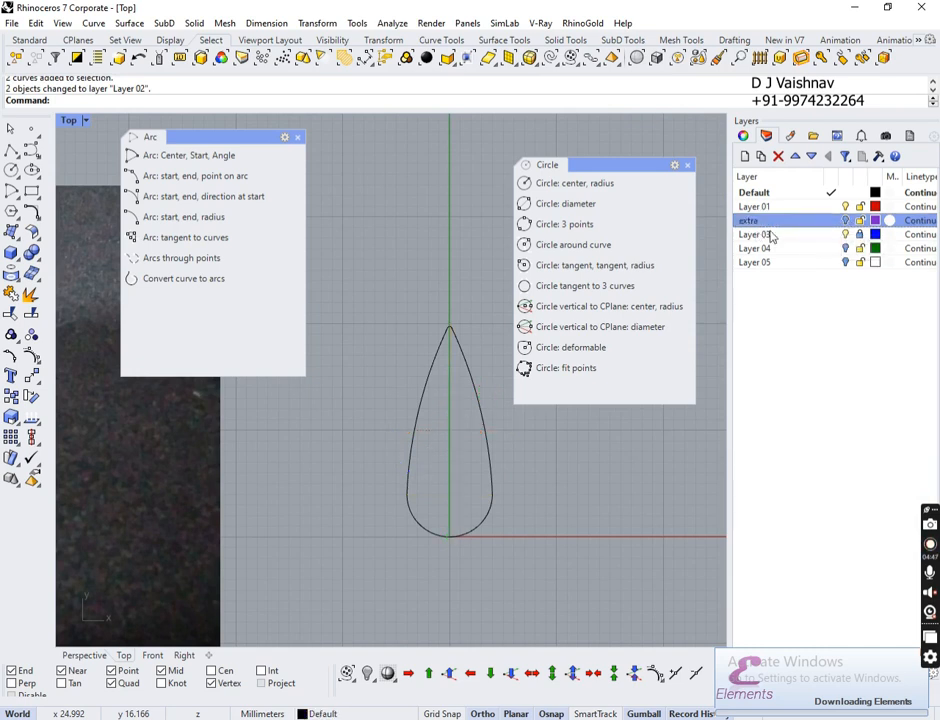
right_click_drag(484, 454, 457, 412)
scroll(460, 384, "down", 7)
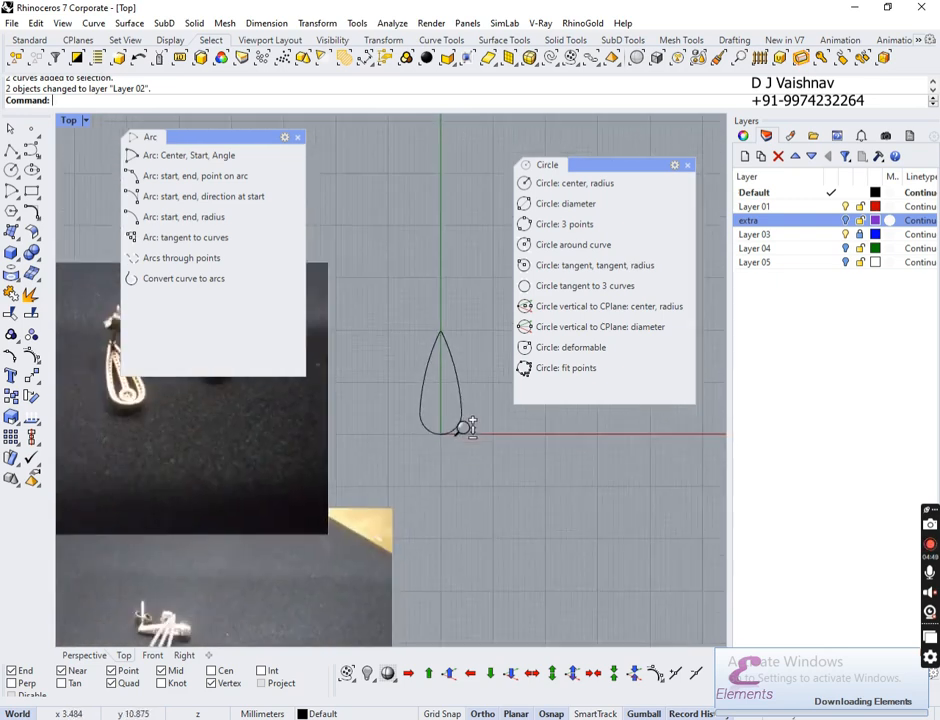
scroll(460, 381, "up", 15)
right_click_drag(481, 312, 481, 348)
scroll(490, 330, "down", 3)
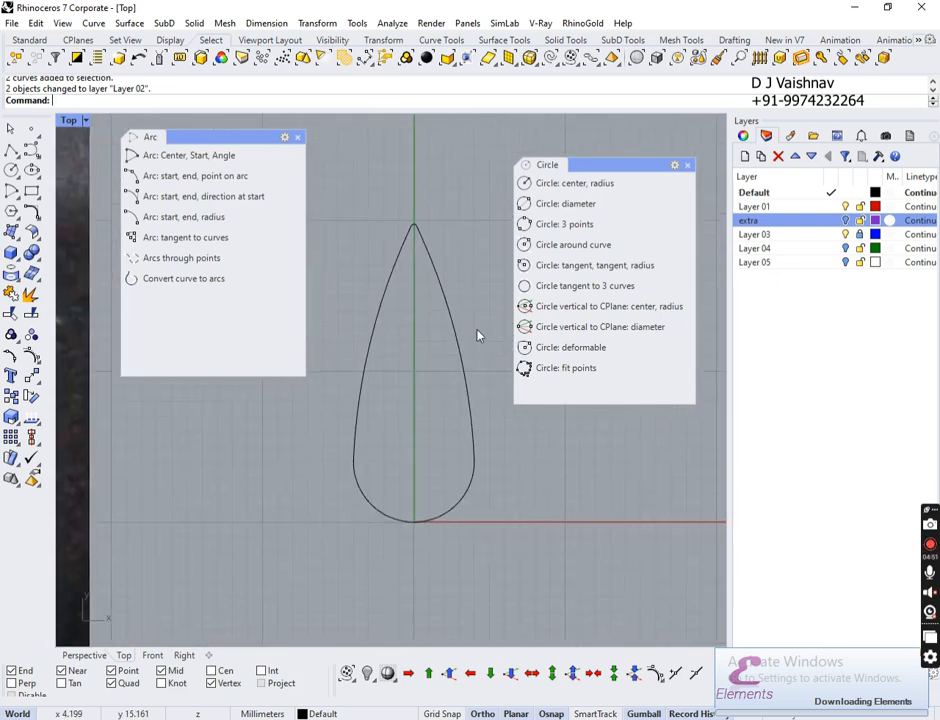
Step: Select the teardrop curves, attempt a Join, and close the Arc and Circle tool panels
left_click_drag(451, 172, 372, 531)
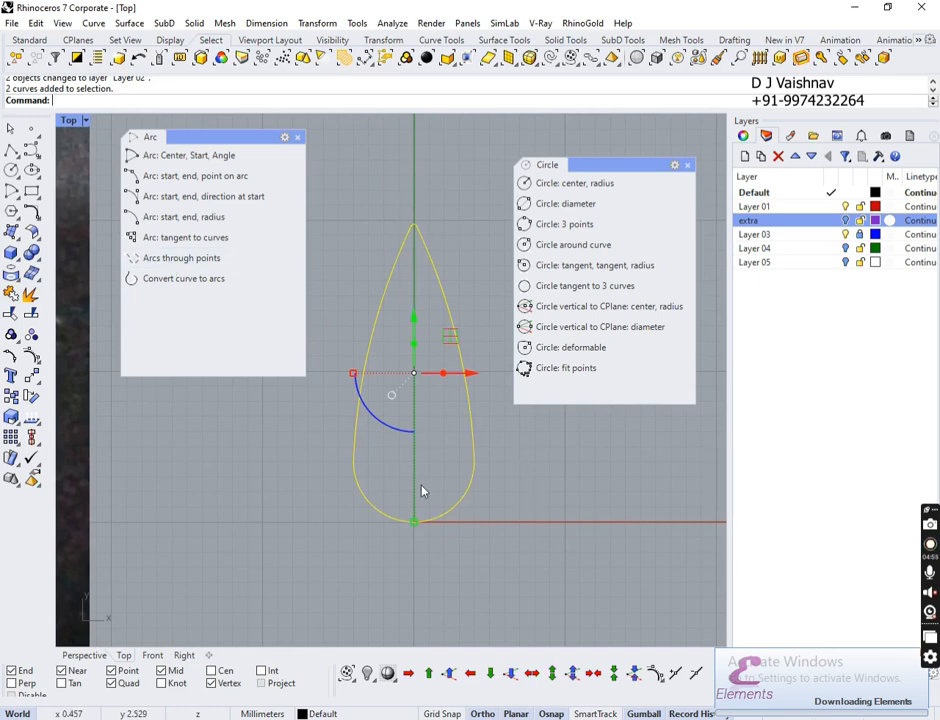
left_click(11, 295)
left_click(297, 138)
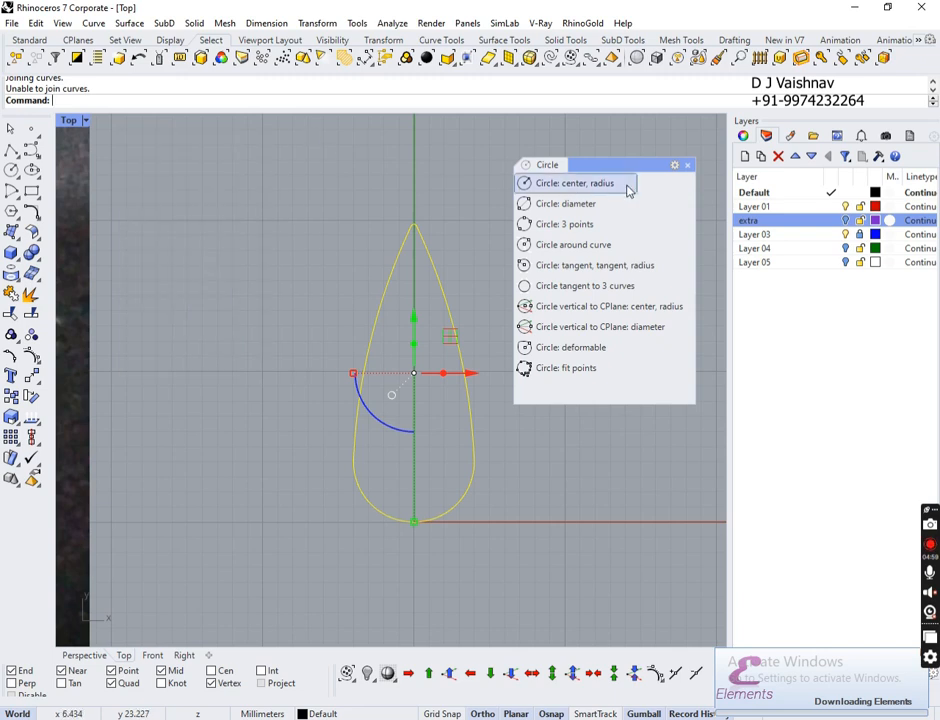
left_click_drag(620, 165, 628, 225)
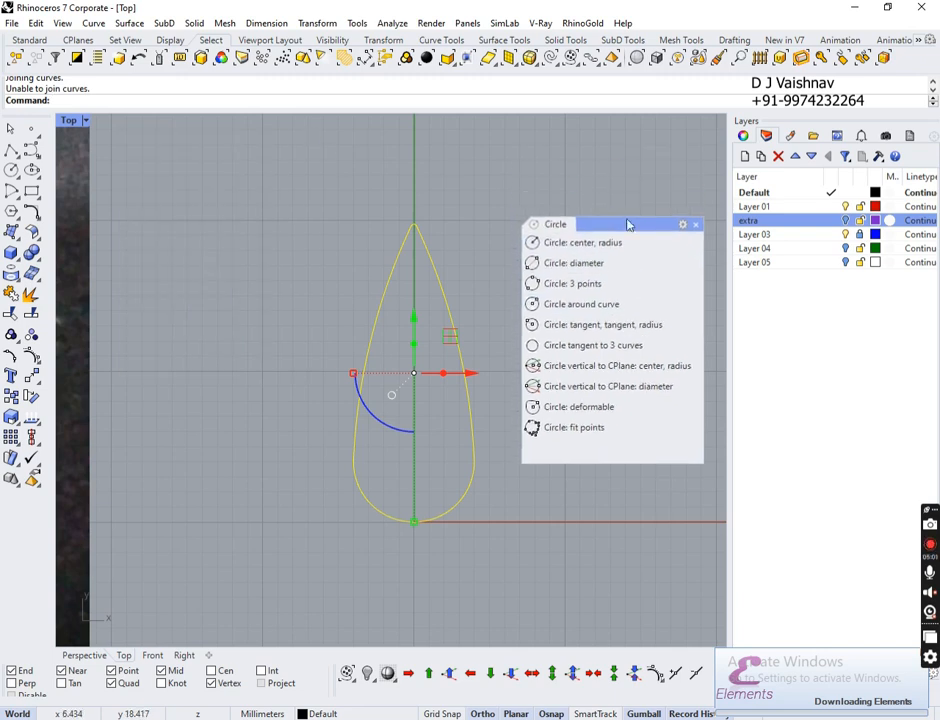
left_click(696, 224)
key("Escape")
Step: Pan and zoom the Top view to centre the teardrop outline
scroll(510, 405, "down", 3)
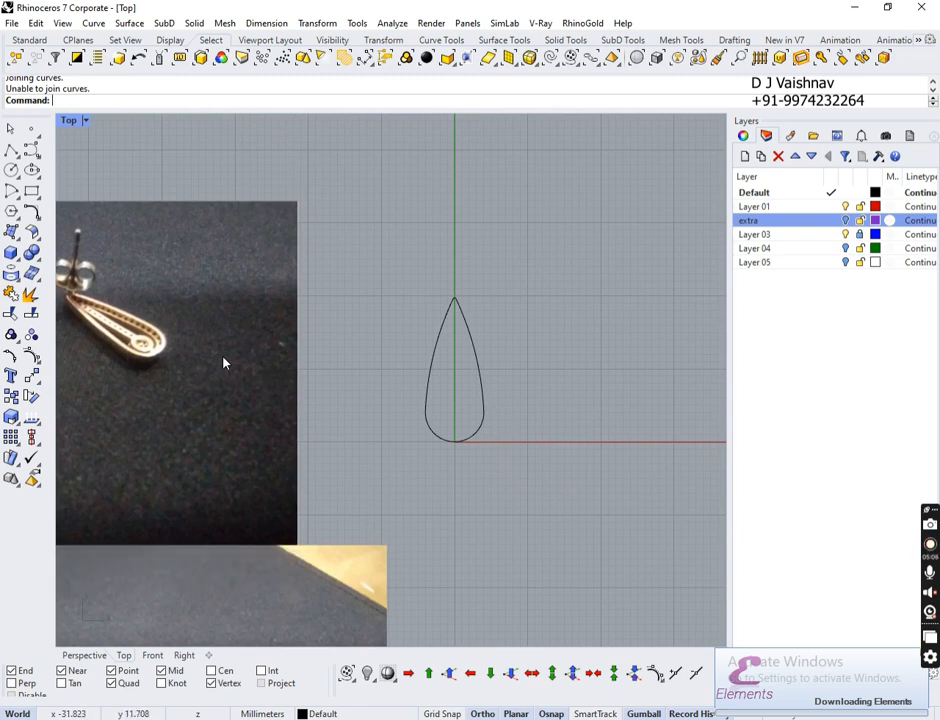
right_click_drag(355, 341, 586, 337)
scroll(358, 290, "up", 5)
scroll(358, 288, "up", 5)
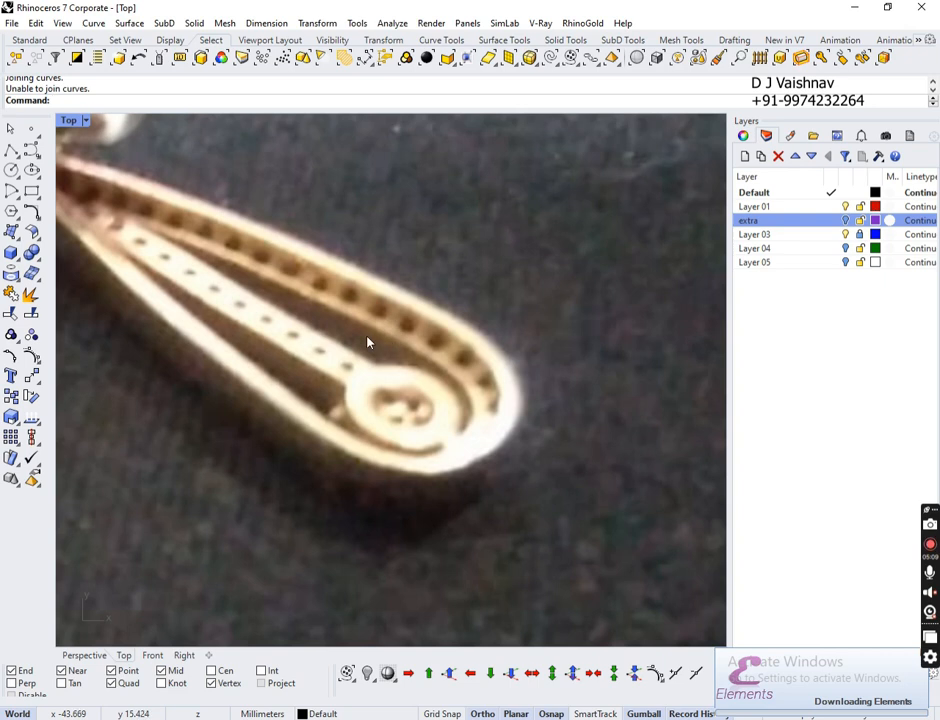
scroll(301, 325, "down", 8)
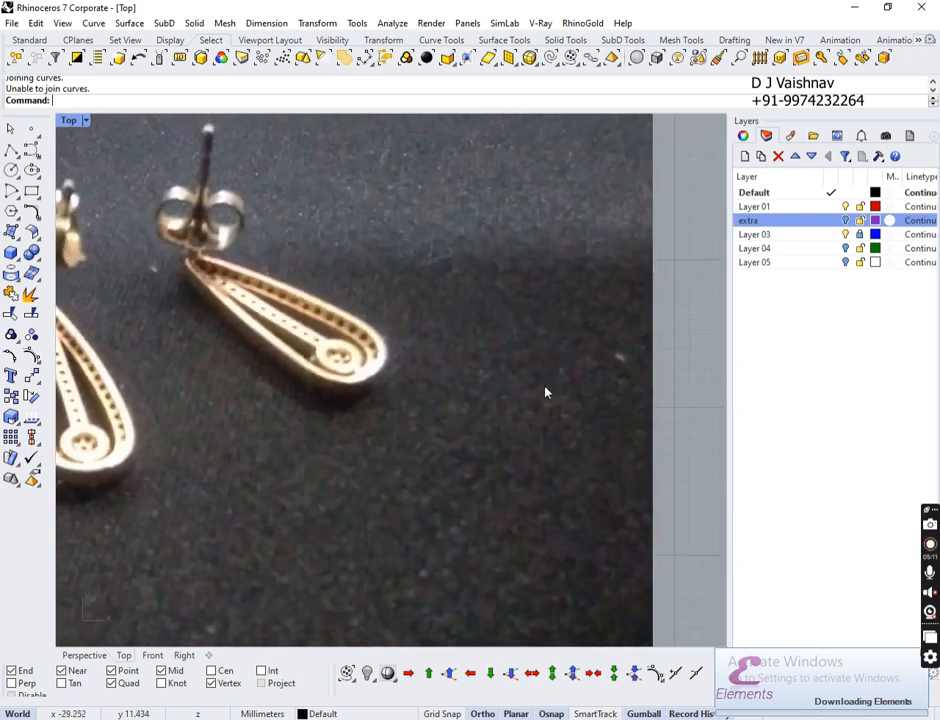
right_click_drag(547, 390, 248, 386)
scroll(309, 357, "down", 5)
scroll(309, 360, "up", 5)
right_click_drag(567, 398, 497, 403)
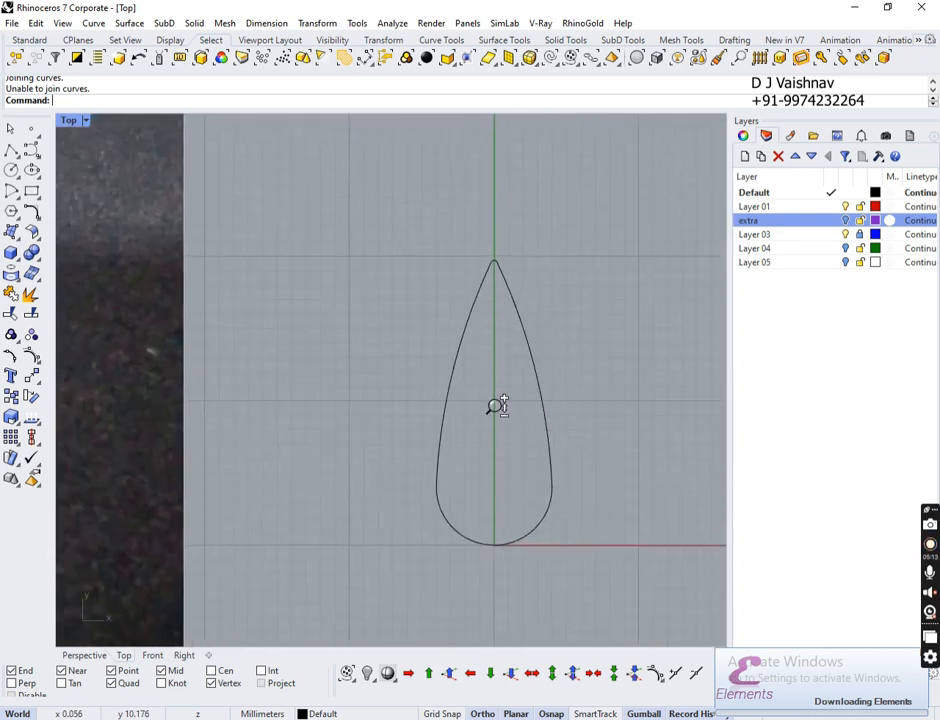
scroll(503, 371, "up", 3)
Step: Select the upper curve and bottom arc of the teardrop, try joining them, then deselect
left_click(447, 347)
scroll(447, 347, "down", 2)
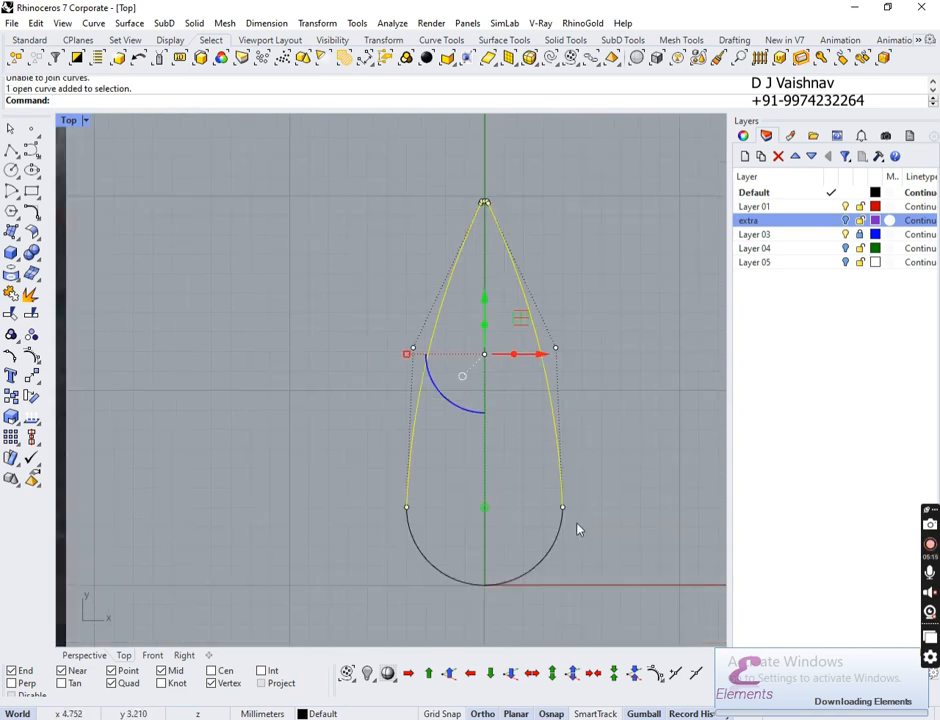
left_click(555, 543, "shift")
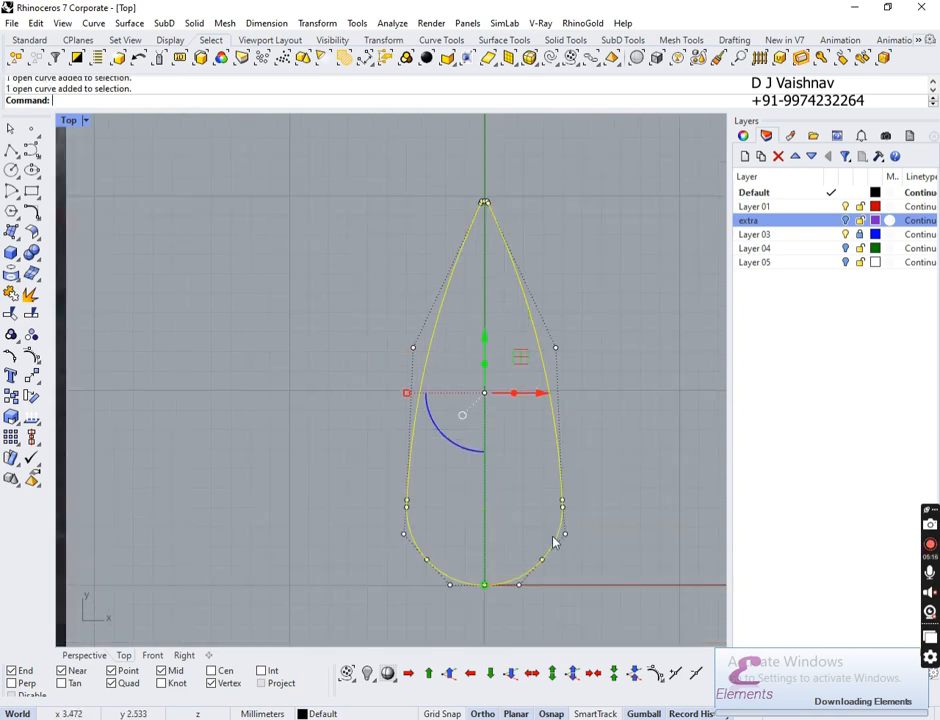
left_click(11, 293)
left_click(489, 506)
scroll(436, 507, "down", 1)
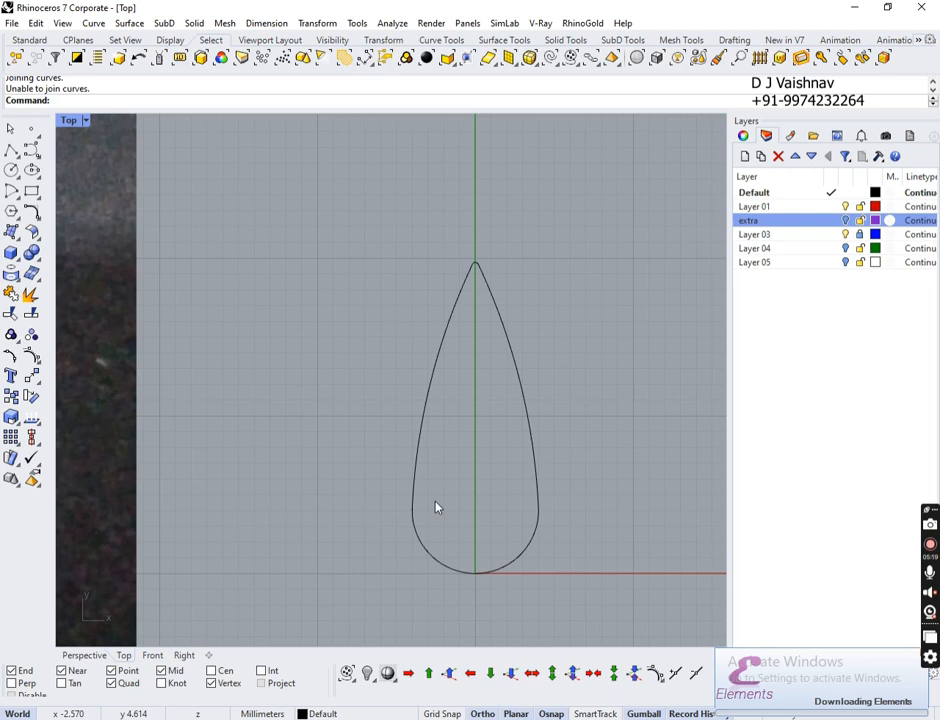
Step: In the Perspective view at a low orbit angle, reselect both teardrop curves
left_click(88, 655)
right_click_drag(262, 640, 524, 440)
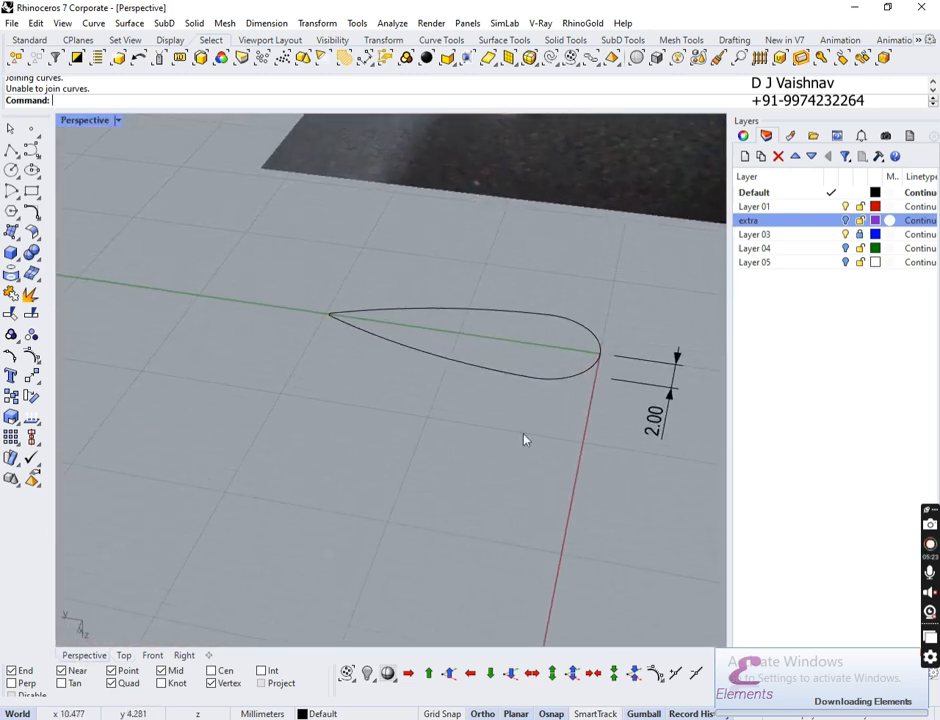
left_click(588, 375)
scroll(546, 367, "up", 5)
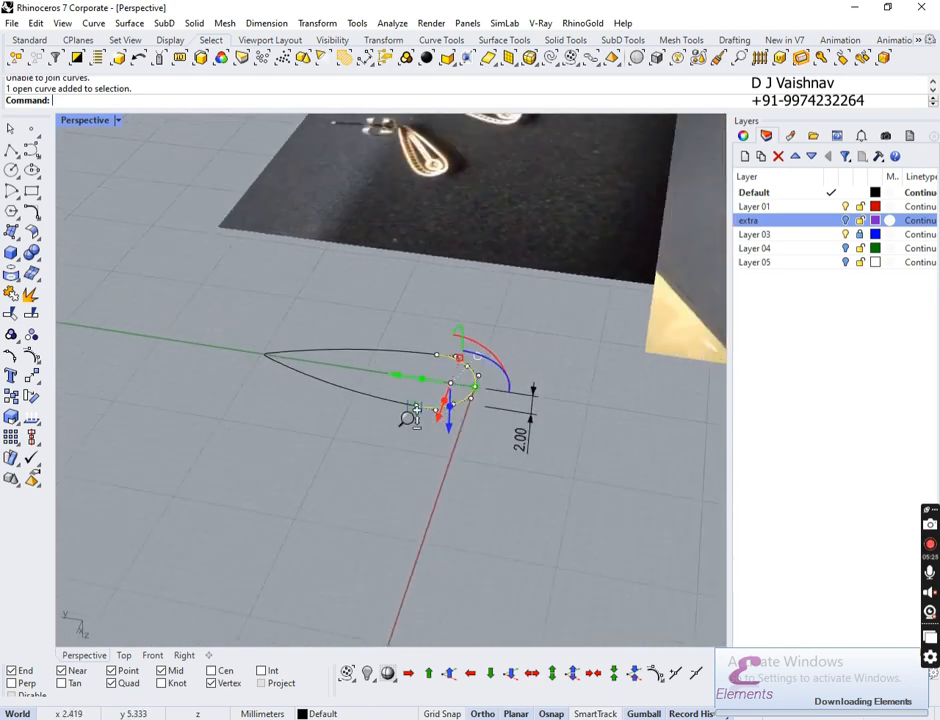
scroll(430, 347, "up", 3)
left_click(409, 433, "shift")
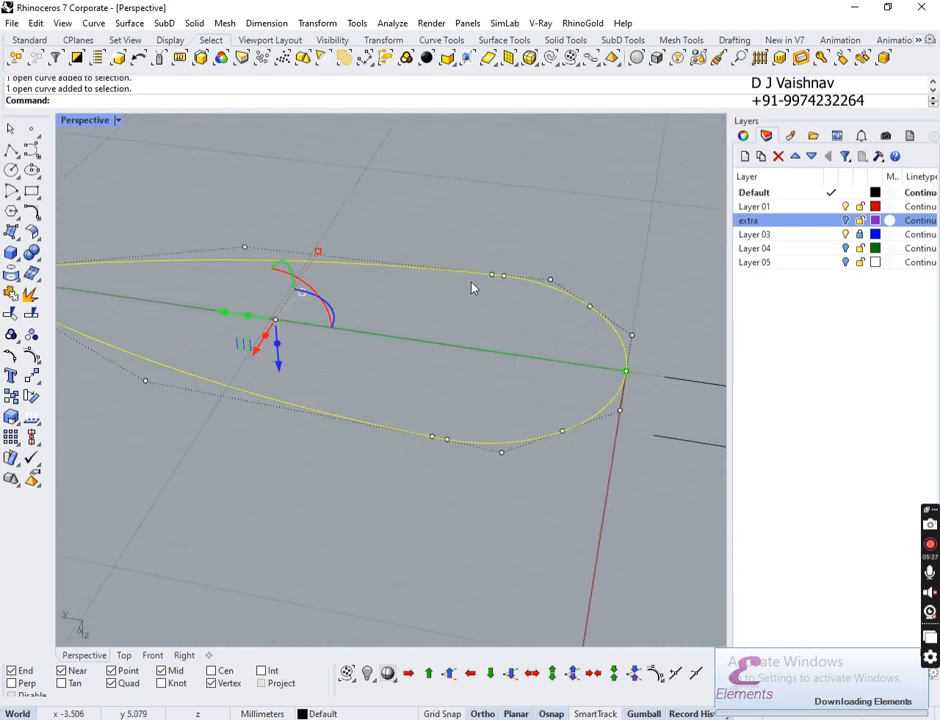
scroll(476, 350, "down", 6)
scroll(479, 350, "down", 1)
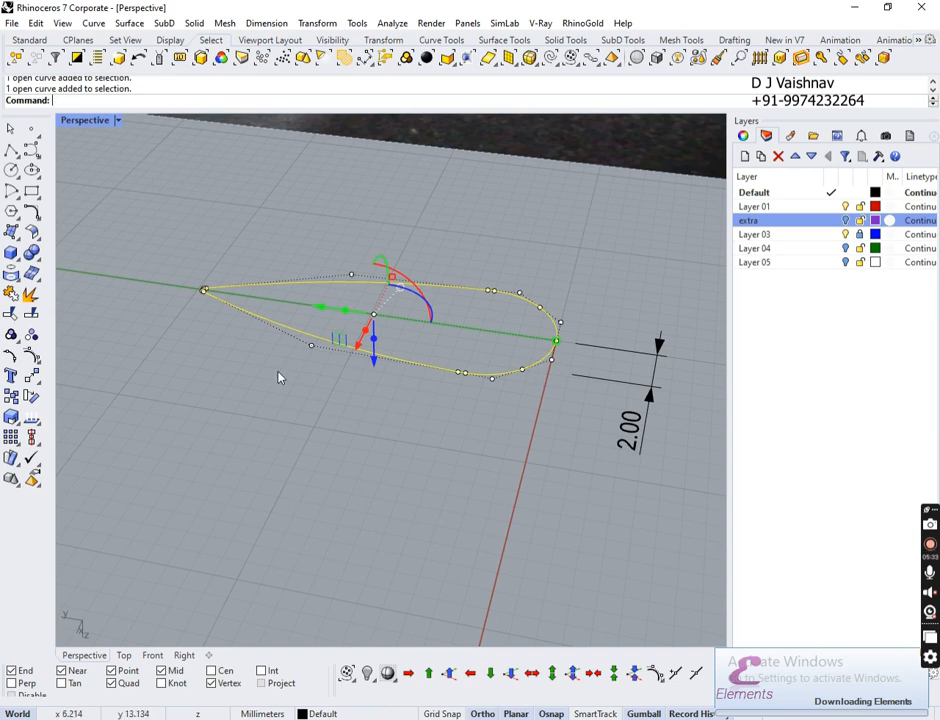
Step: Flatten both teardrop curves with ProjectToCPlane, deleting the original input curves
type("Project")
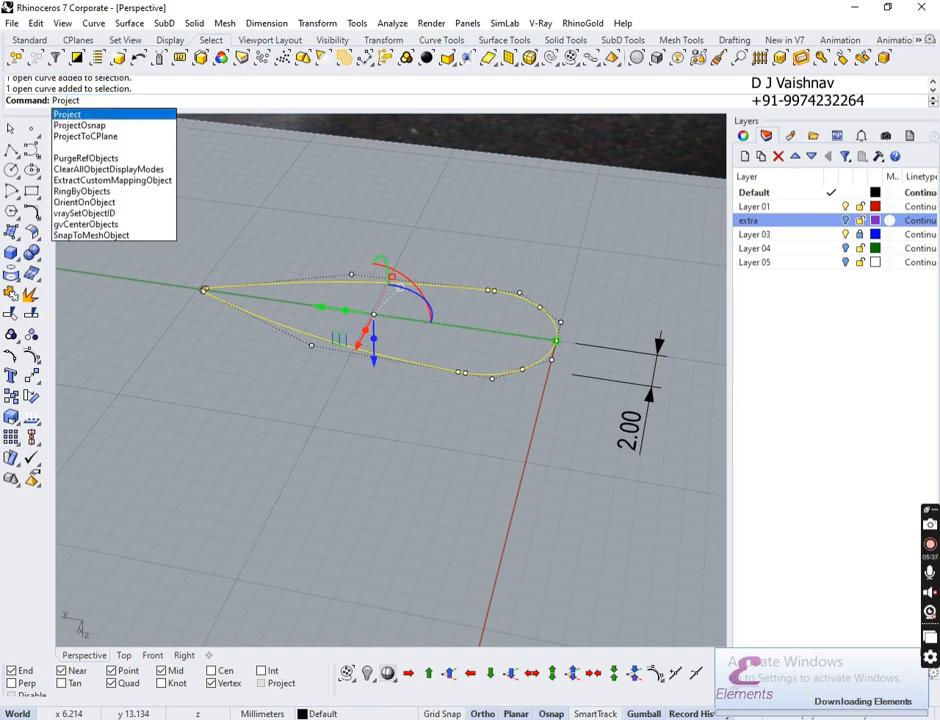
key("Down")
key("Down")
key("Return")
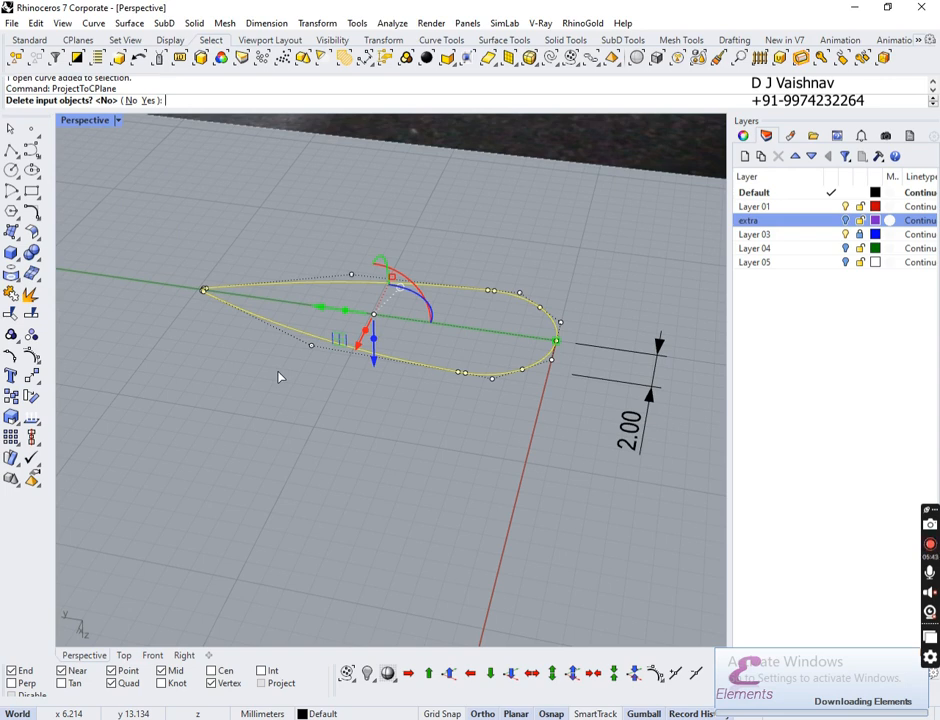
left_click(150, 100)
right_click_drag(518, 485, 119, 394)
Step: Select the upper open teardrop curve together with the overlapping curve
left_click(12, 295)
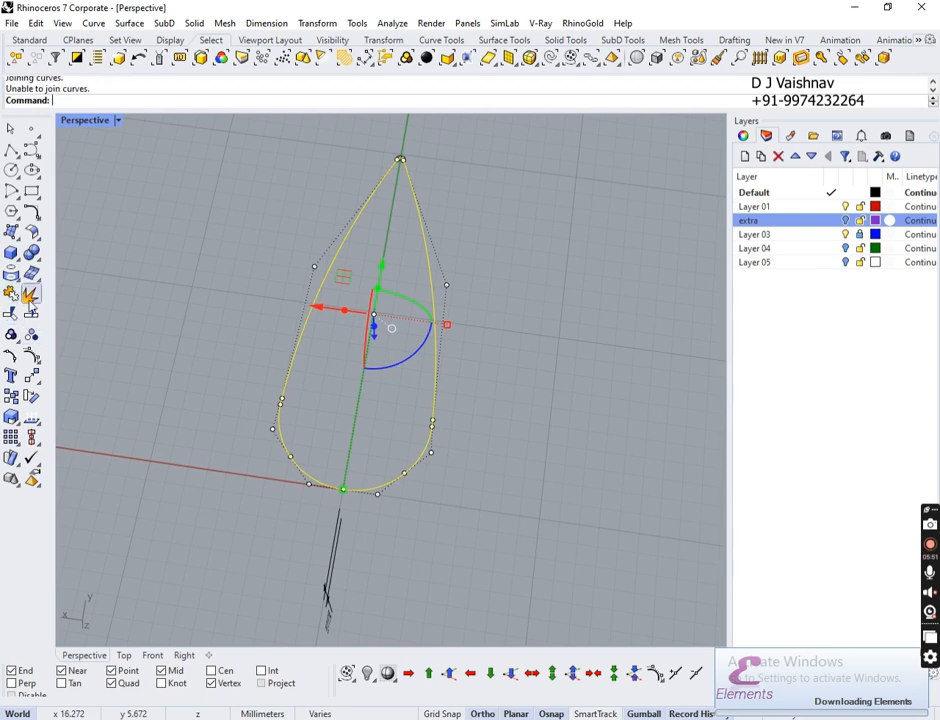
key("Escape")
left_click(315, 336)
scroll(315, 428, "down", 3)
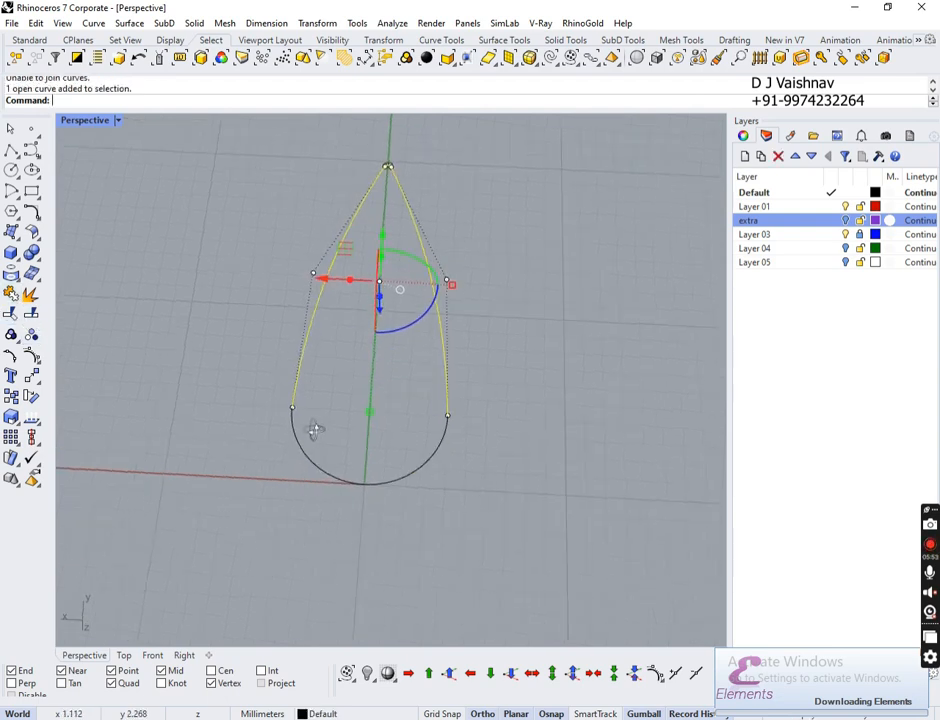
scroll(300, 438, "up", 5)
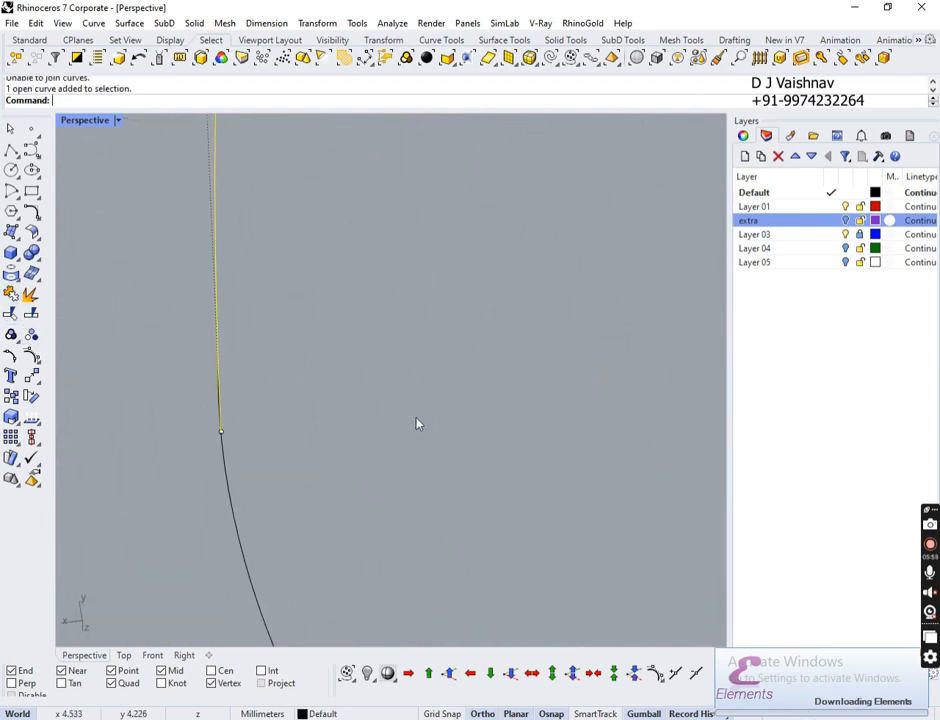
right_click_drag(318, 408, 350, 455)
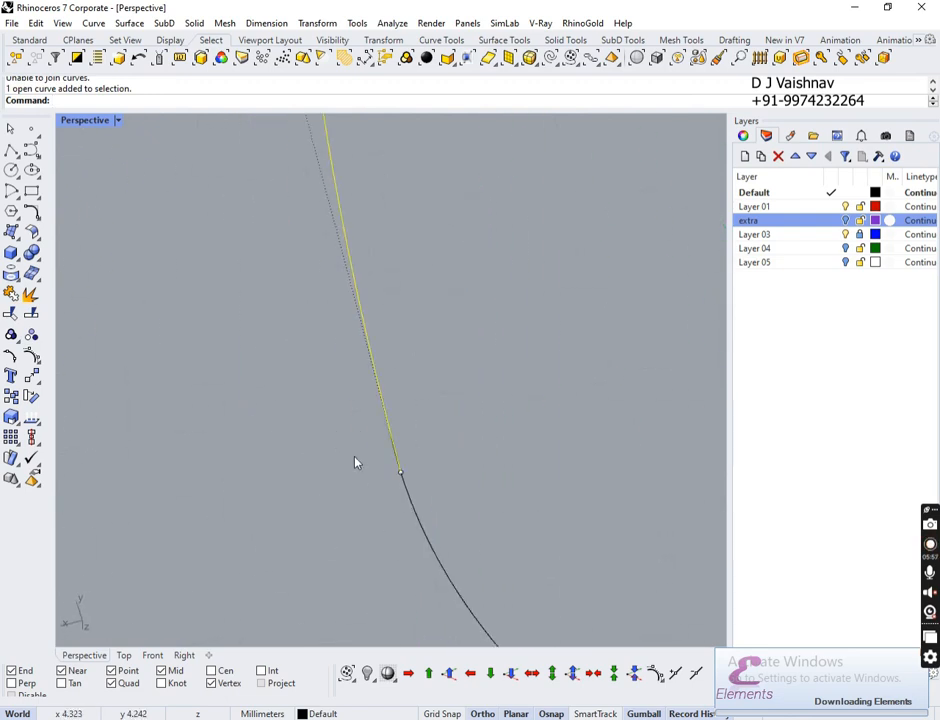
scroll(360, 449, "up", 1)
scroll(361, 449, "up", 3)
left_click_drag(570, 435, 490, 466)
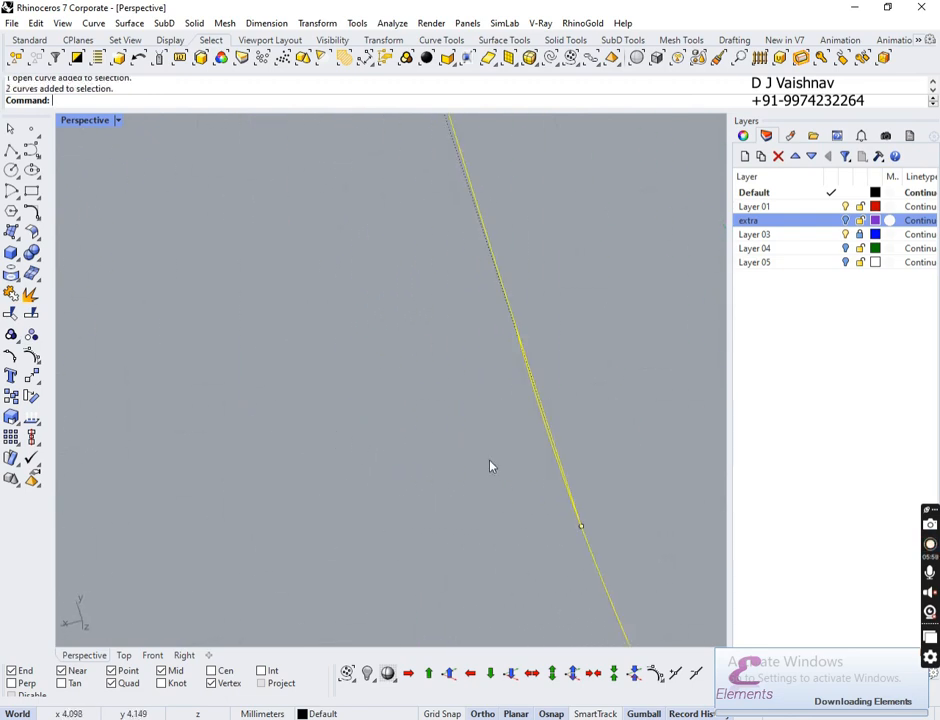
Step: Trim away the overlapping curve piece at the teardrop's end
left_click(11, 313)
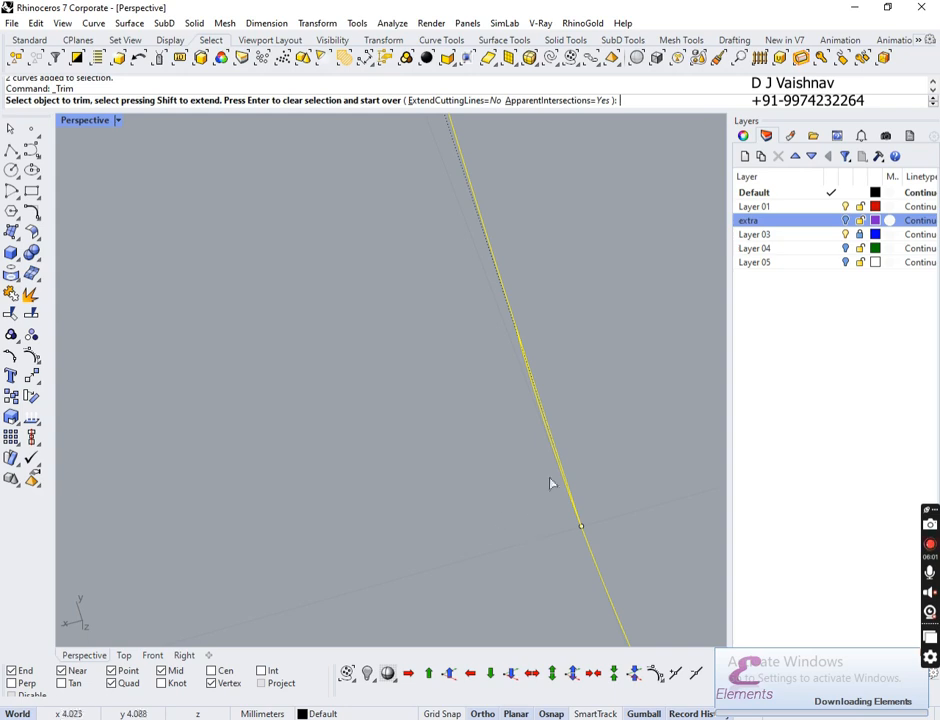
left_click(551, 451)
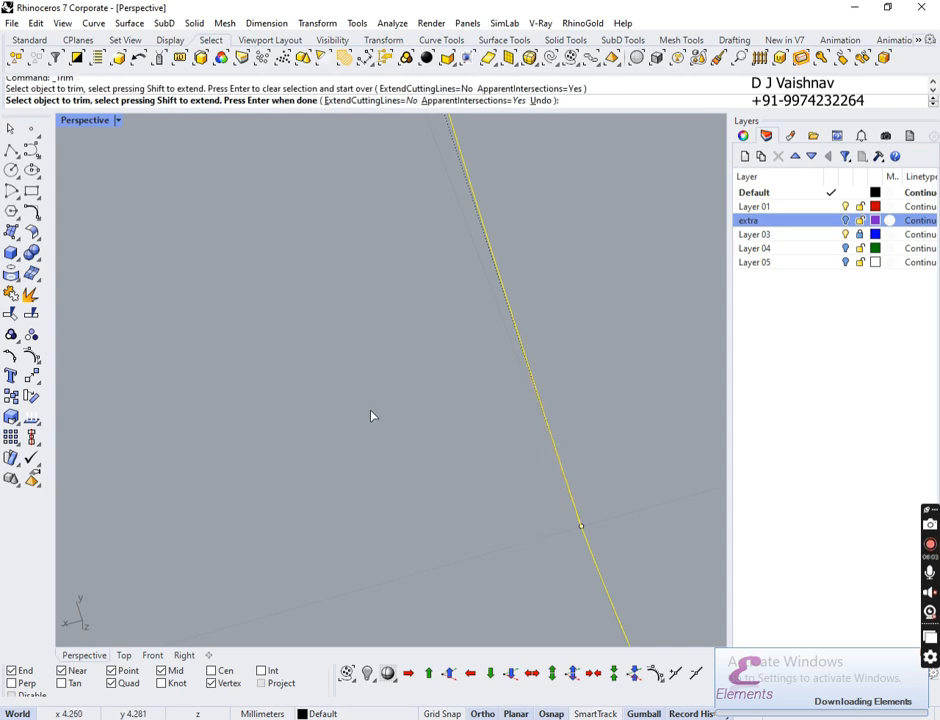
scroll(371, 416, "down", 10)
right_click_drag(661, 384, 502, 445, "shift")
right_click_drag(514, 371, 497, 320, "ctrl")
right_click_drag(262, 465, 490, 400, "shift")
scroll(465, 430, "down", 8)
right_click_drag(478, 445, 493, 360)
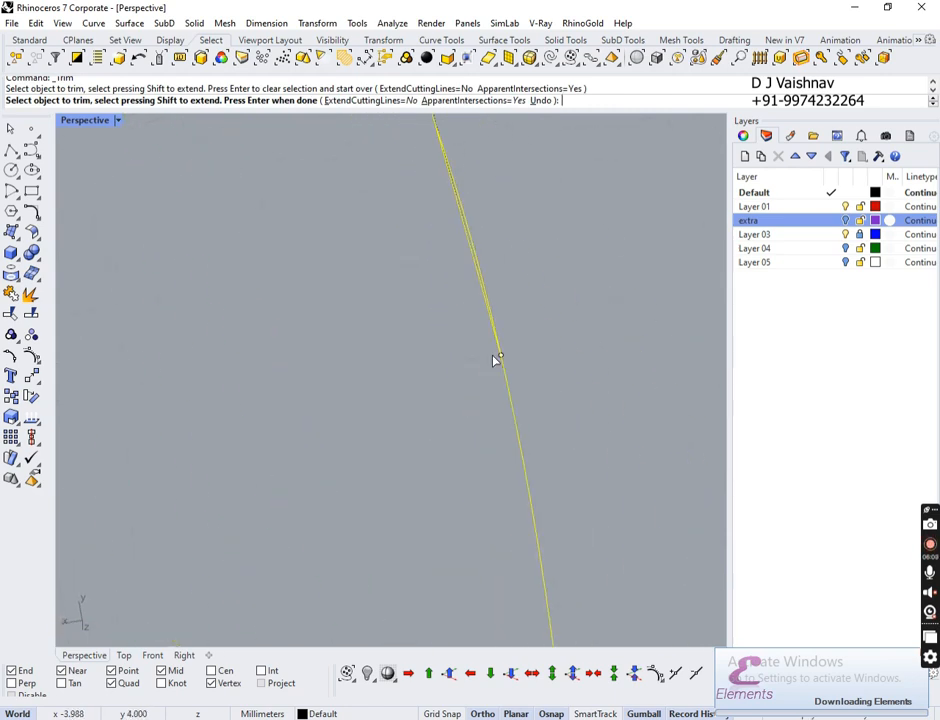
right_click_drag(490, 296, 509, 400)
key("Return")
Step: Join the two remaining teardrop pieces into one closed curve with Ctrl+J
left_click_drag(516, 258, 264, 320)
key("ctrl+j")
left_click(528, 370)
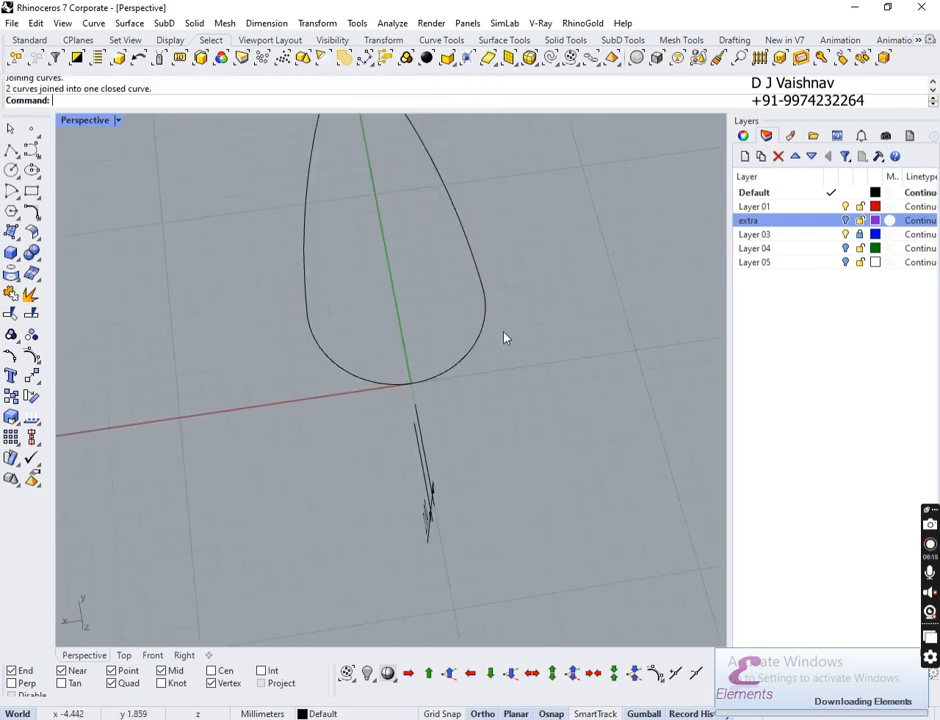
left_click(483, 341)
right_click_drag(531, 280, 555, 420, "shift")
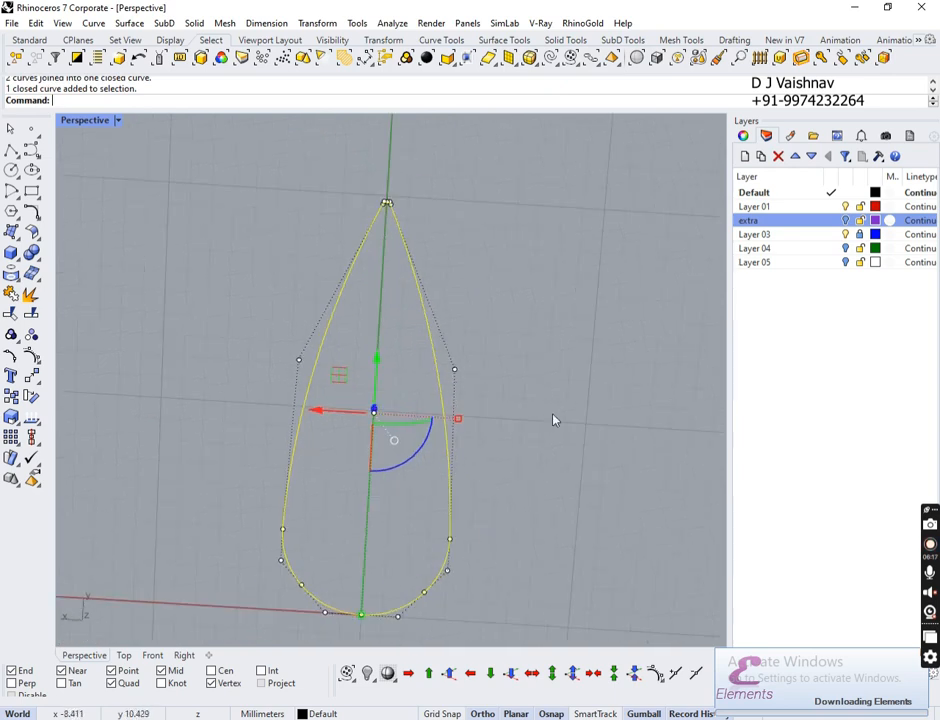
left_click(124, 655)
Step: Offset the teardrop outline 0.55 mm inward, then select both nested curves
scroll(582, 462, "down", 3)
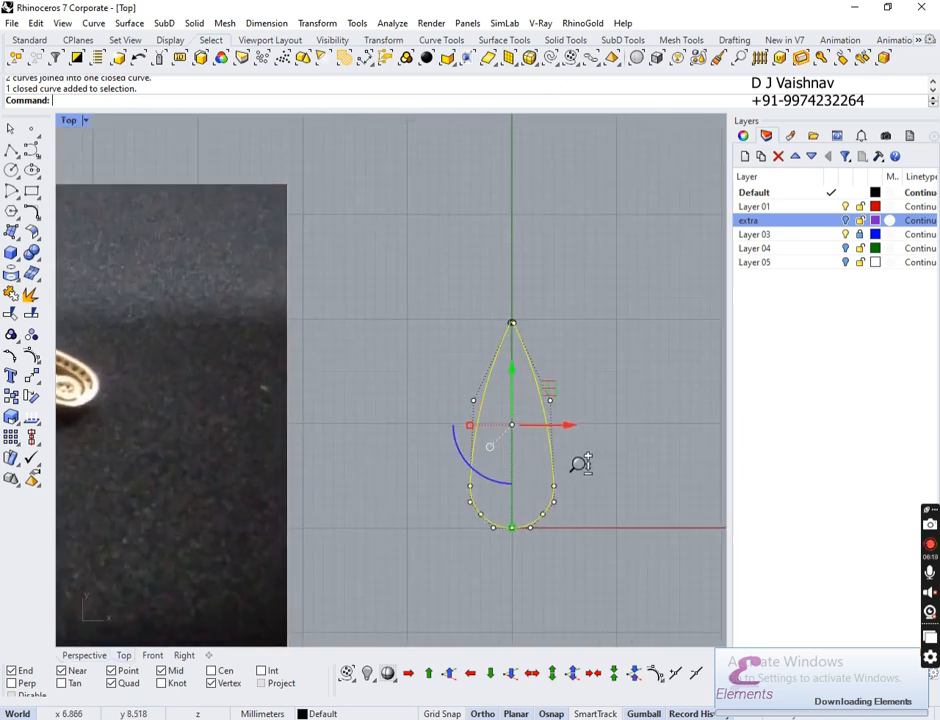
scroll(558, 453, "up", 6)
right_click_drag(558, 453, 548, 437)
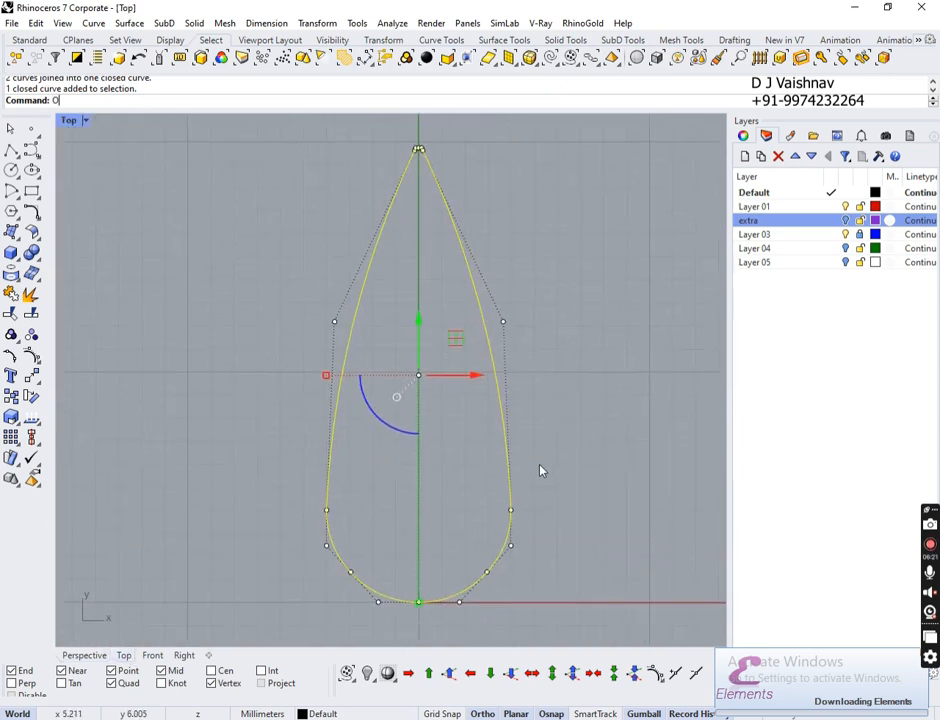
type("Offset")
key("Return")
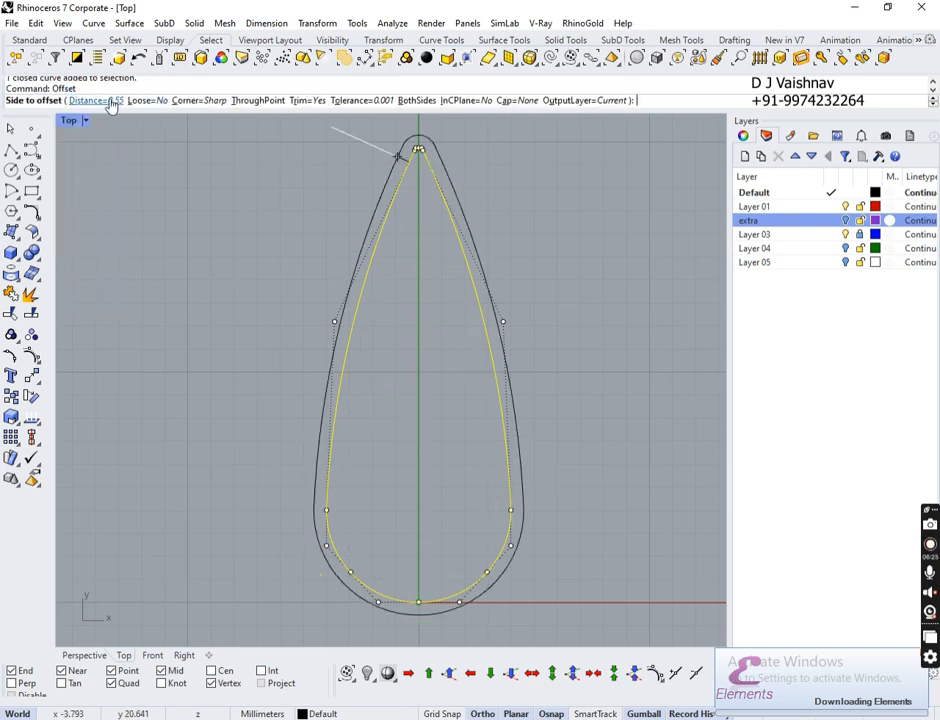
left_click(403, 381)
left_click_drag(530, 431, 441, 468)
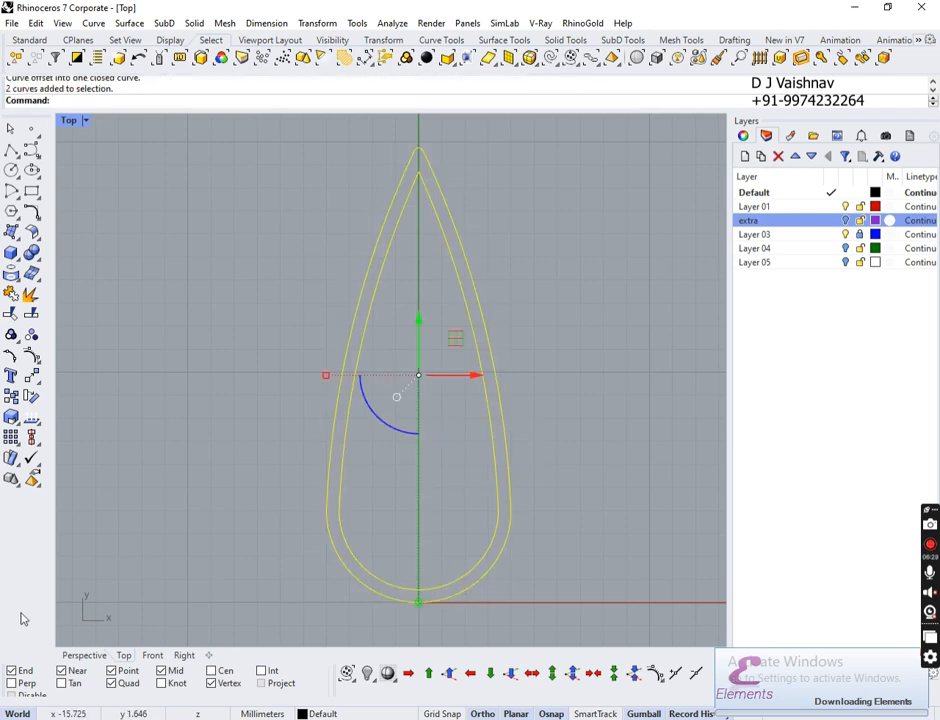
left_click(84, 655)
right_click_drag(306, 629, 352, 474)
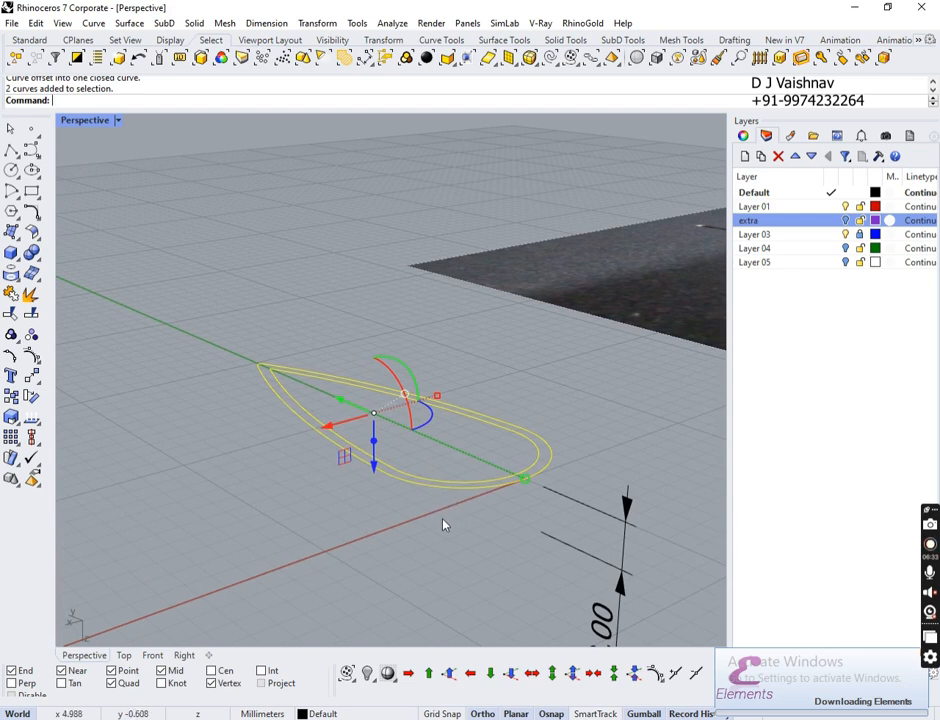
Step: Extrude both nested teardrop curves 2 mm upward with ExtrudeCrv
type("extrude")
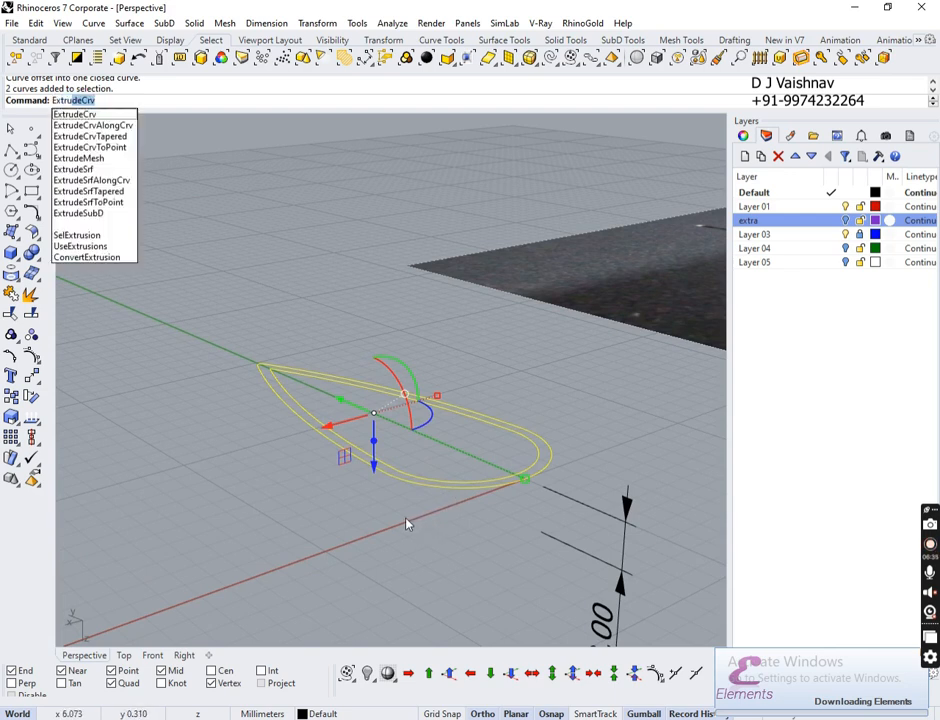
key("Return")
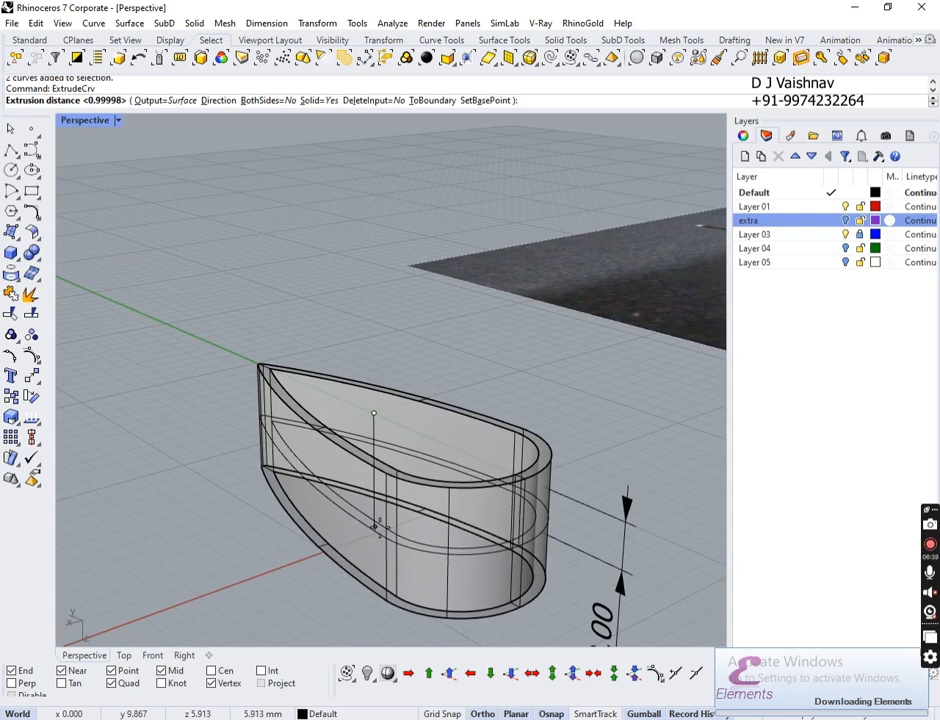
type("2")
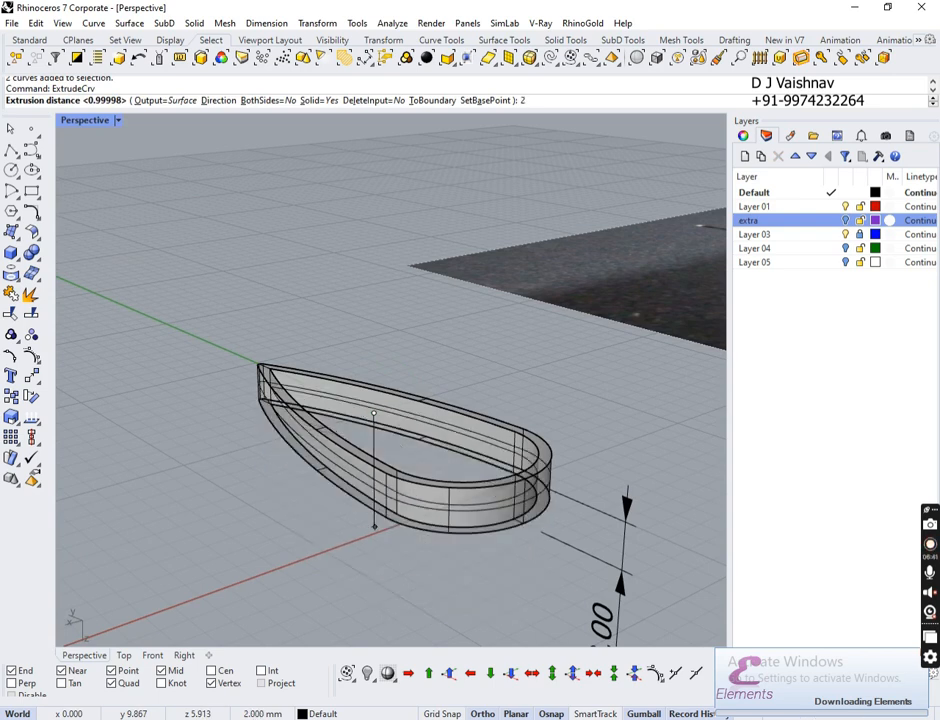
key("Return")
left_click(541, 385)
right_click_drag(541, 385, 543, 457)
right_click_drag(473, 404, 293, 320)
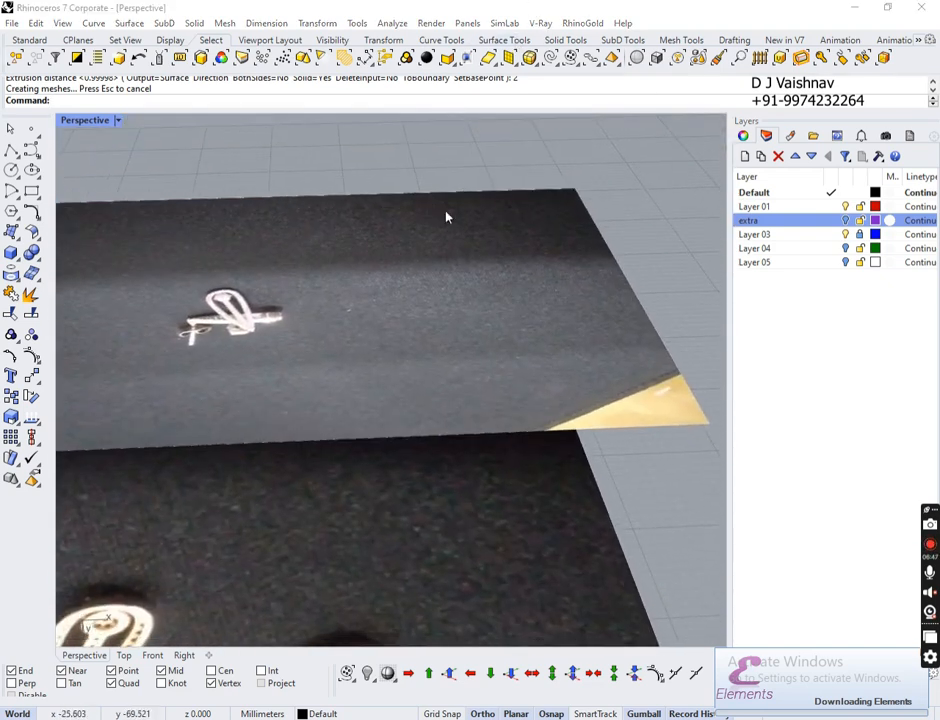
right_click_drag(320, 365, 625, 466)
right_click_drag(431, 308, 441, 143, "ctrl")
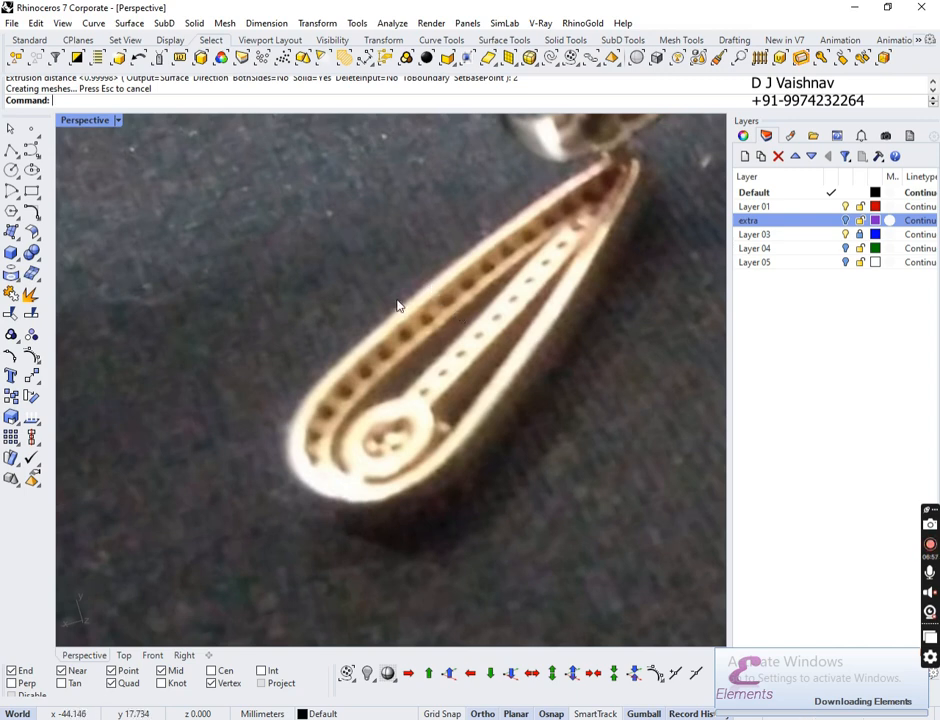
right_click_drag(400, 306, 422, 448, "ctrl")
right_click_drag(297, 312, 282, 154)
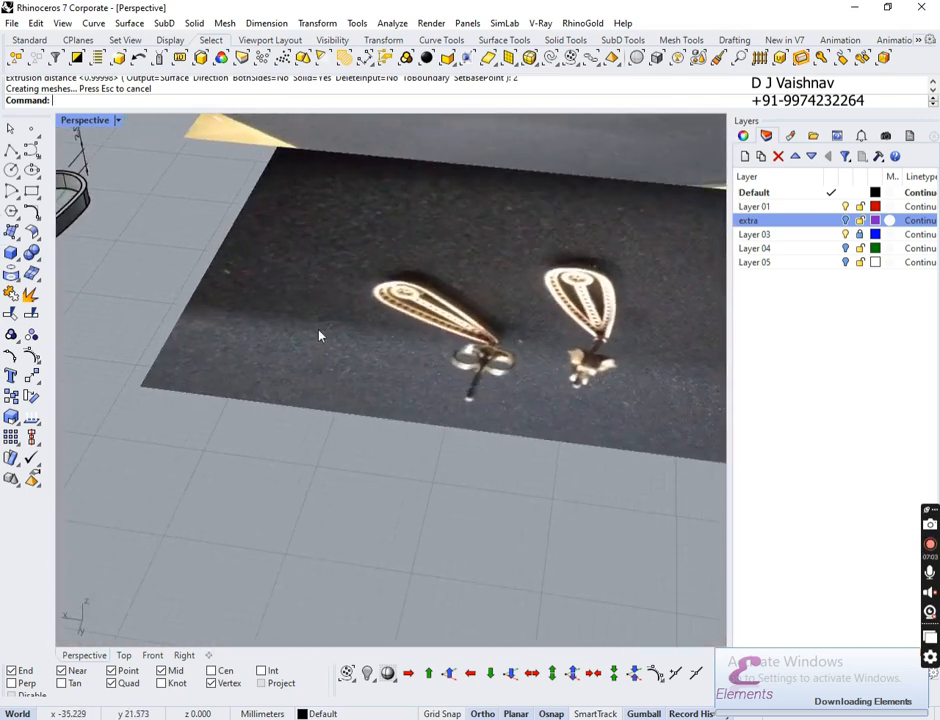
right_click_drag(319, 336, 514, 294)
left_click(518, 290)
left_click(522, 350)
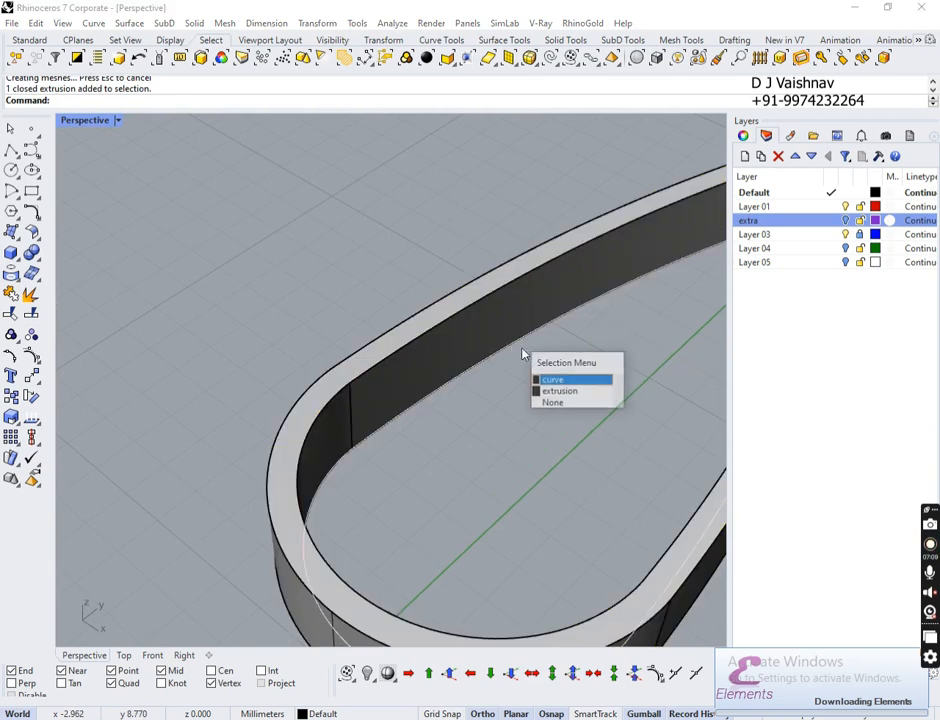
left_click(556, 378)
right_click_drag(556, 378, 380, 510)
Step: Offset the frame's inner curve 0.55 inward, then select the new curve and the inner curve
scroll(146, 504, "down", 5)
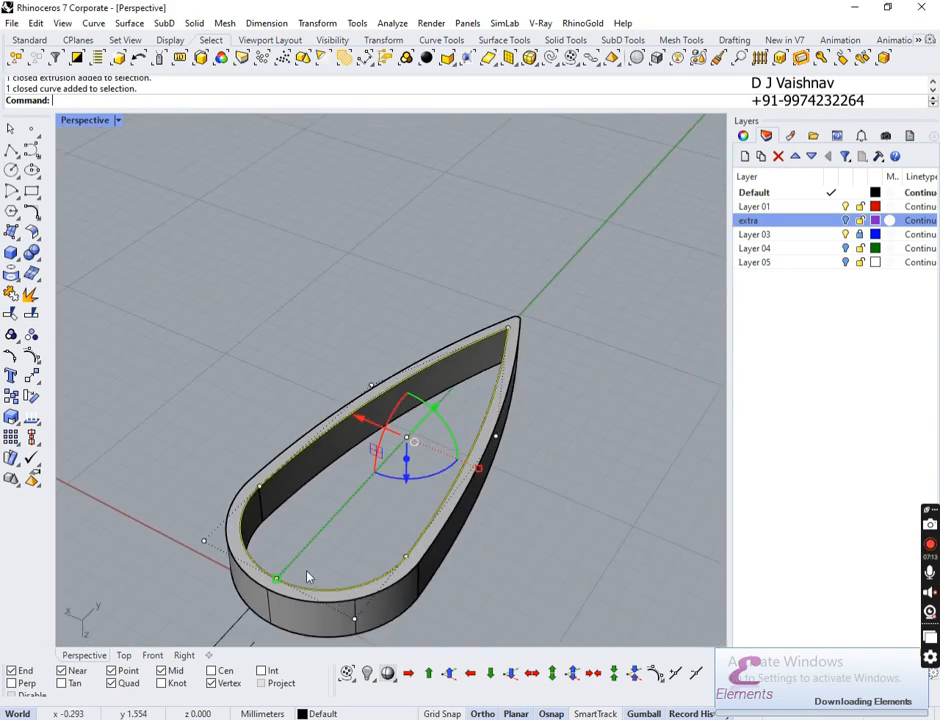
key("Return")
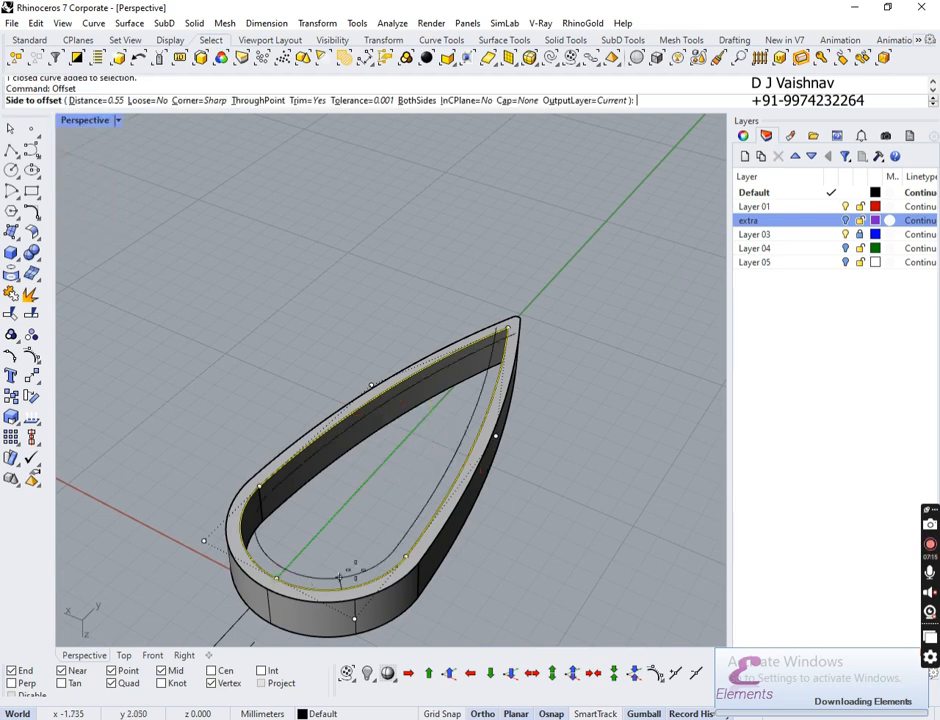
left_click(124, 656)
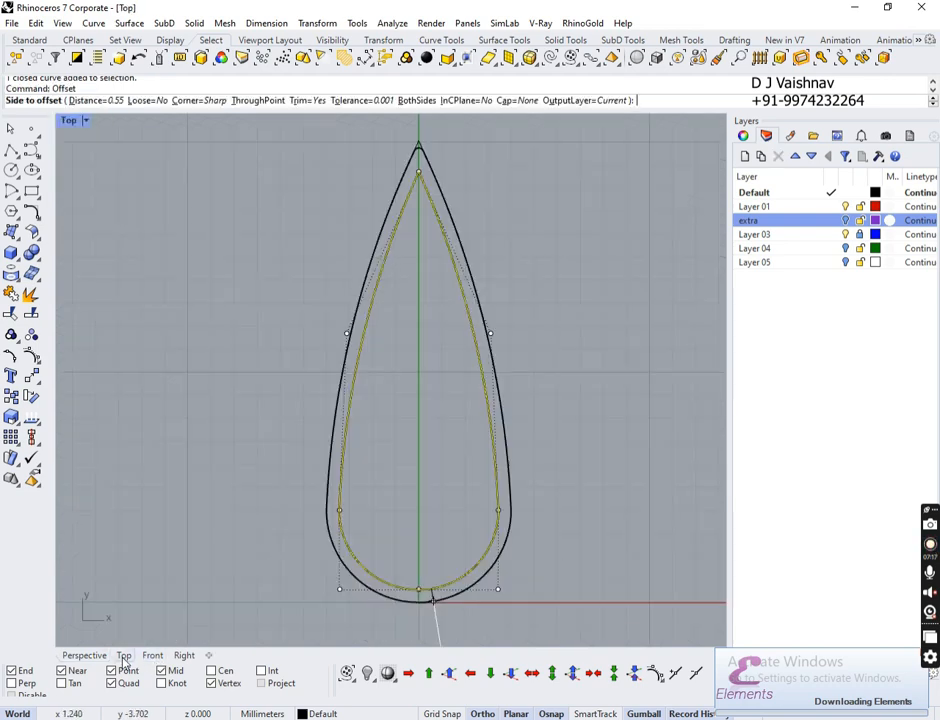
left_click(400, 484)
scroll(430, 241, "up", 5)
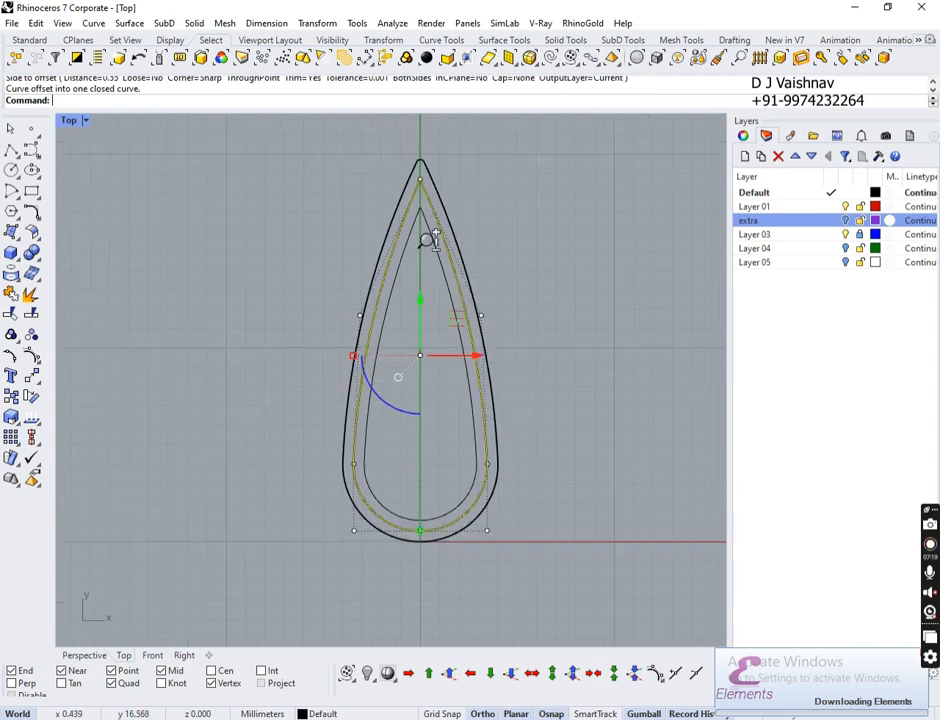
left_click(547, 265)
left_click(487, 285)
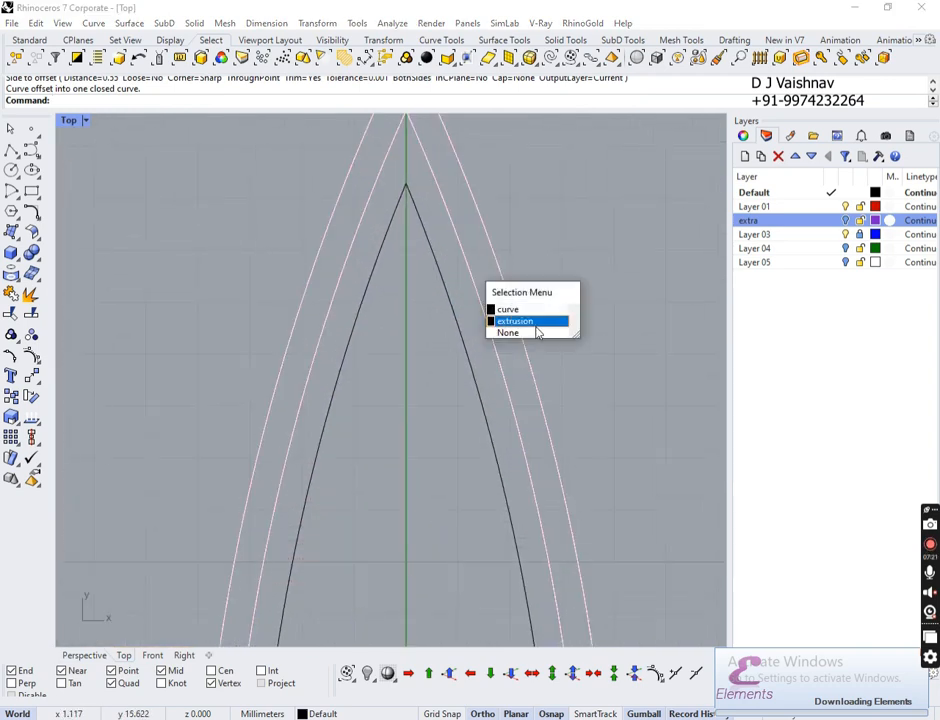
left_click(528, 309)
left_click(457, 370, "shift")
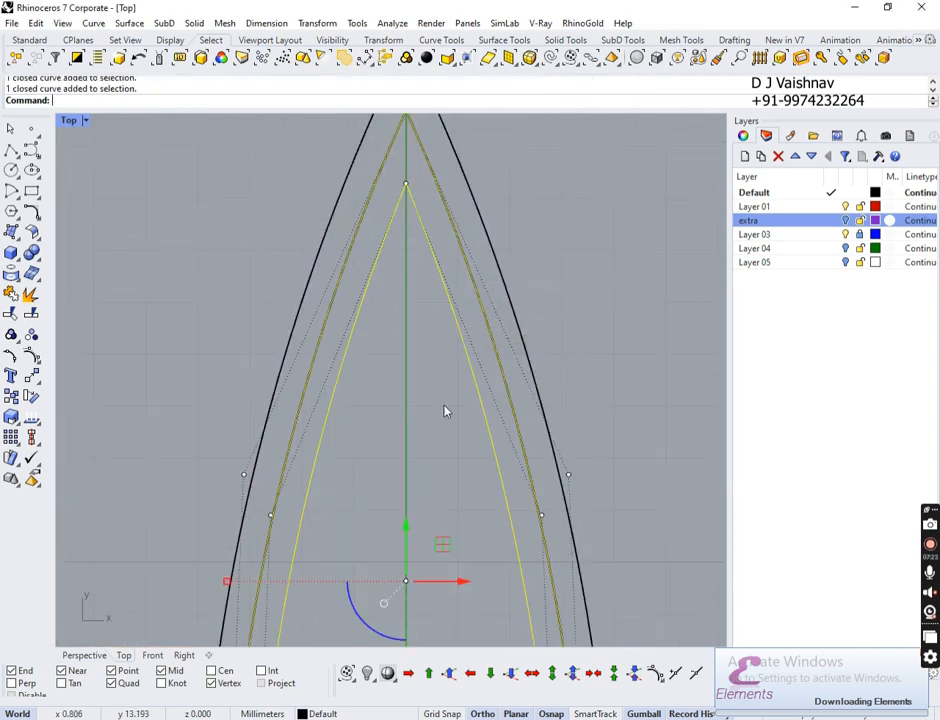
left_click(94, 657)
right_click_drag(374, 545, 378, 505)
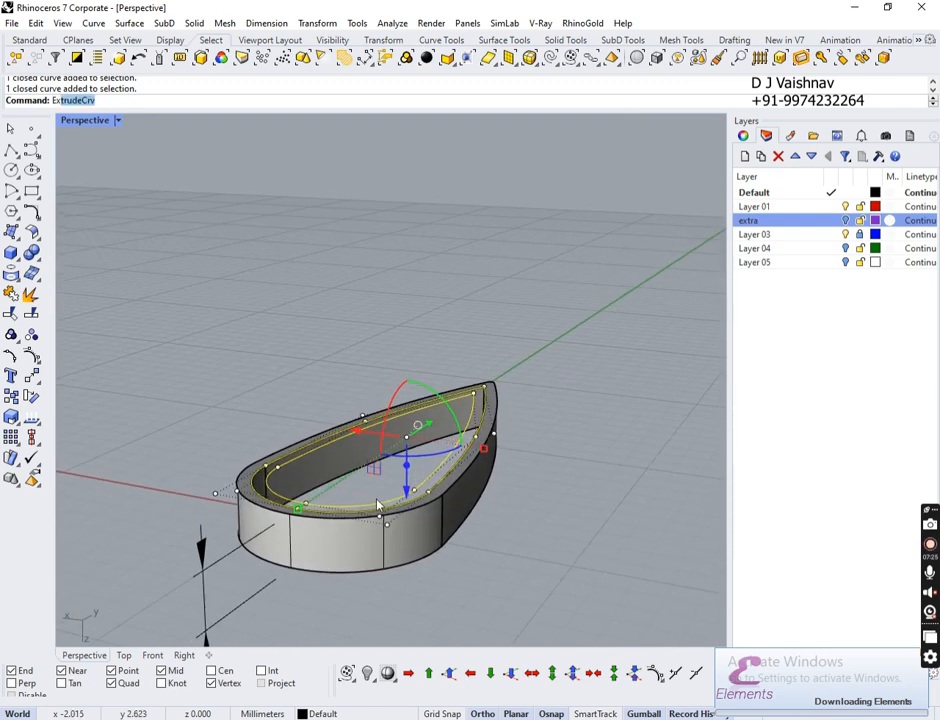
Step: Extrude the selected inner teardrop curves 0.75 mm
key("Return")
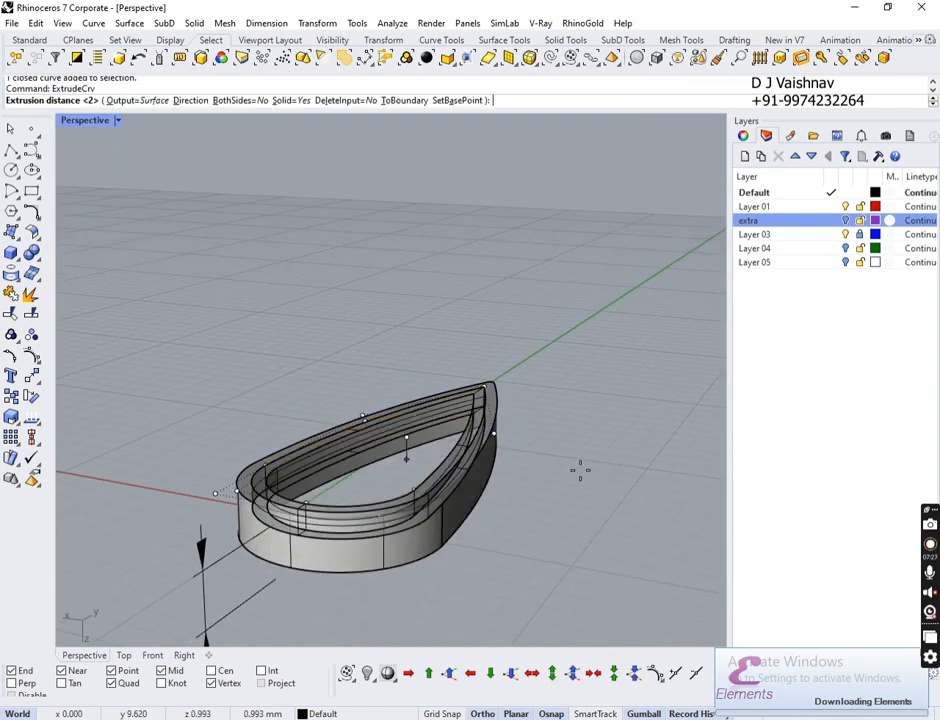
type(".75")
key("Return")
left_click(589, 461)
right_click_drag(528, 454, 470, 526)
scroll(438, 460, "down", 6)
scroll(438, 450, "up", 9)
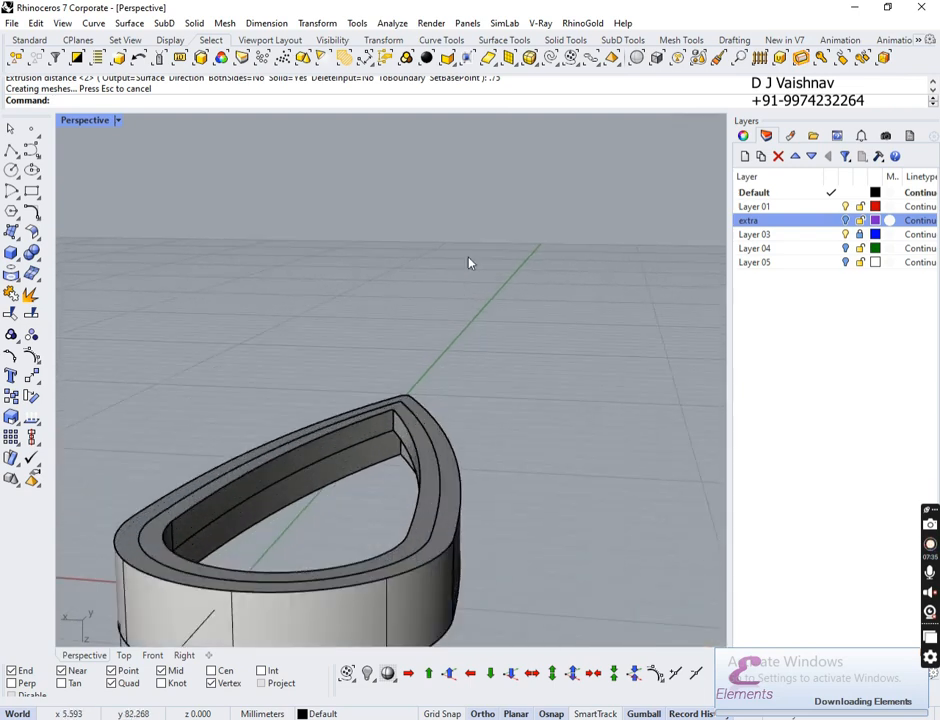
right_click_drag(470, 262, 503, 304)
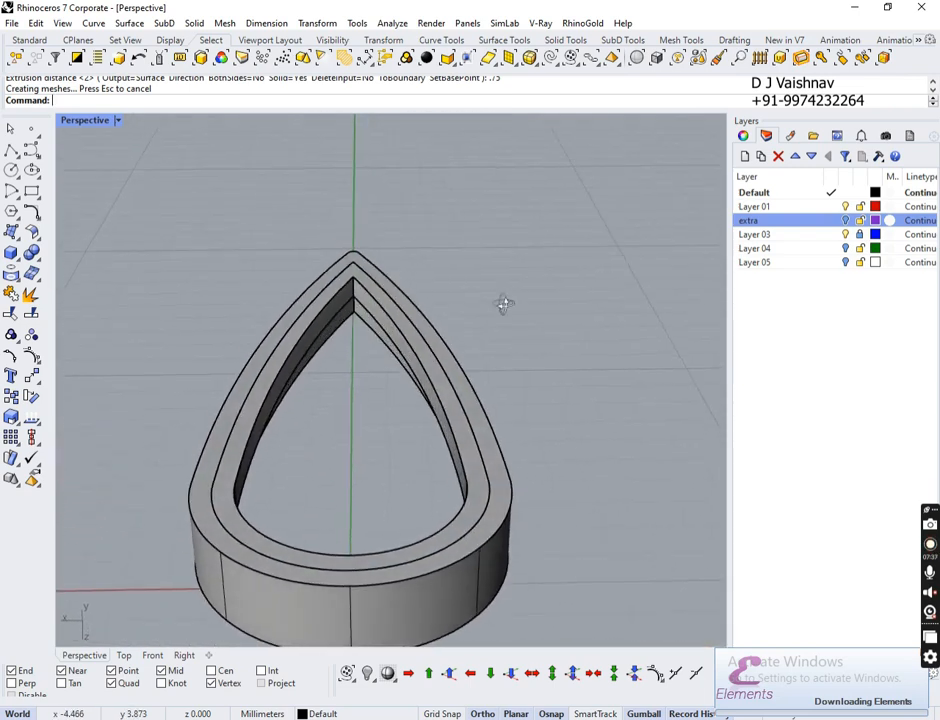
Step: Boolean-union the 0.75 mm inner ring with the 2 mm outer frame extrusion
left_click(452, 449)
left_click(495, 432, "shift")
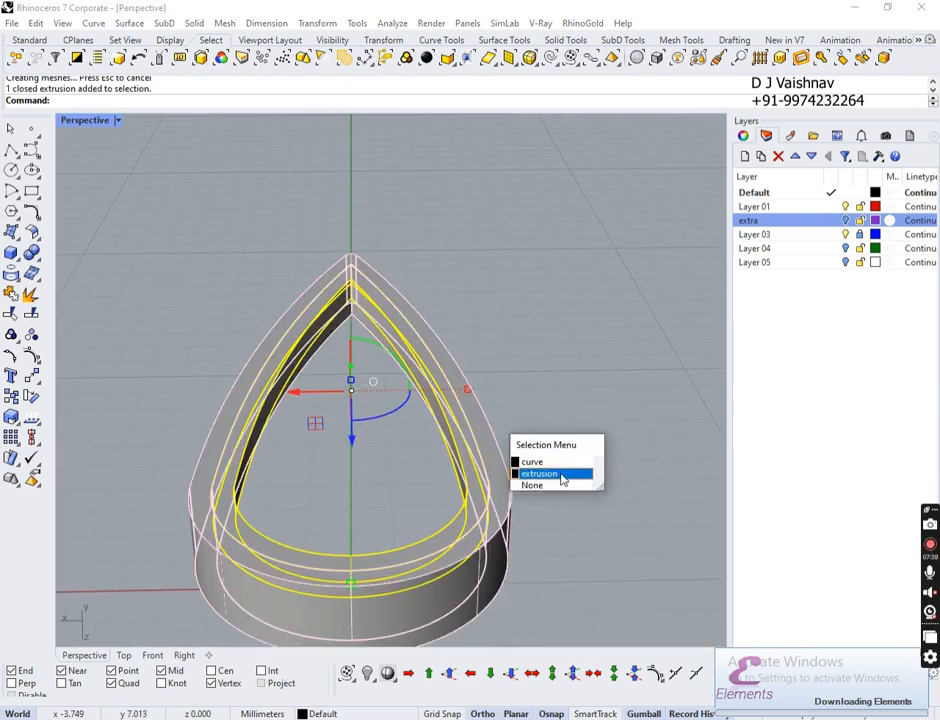
left_click(558, 475)
left_click(33, 256)
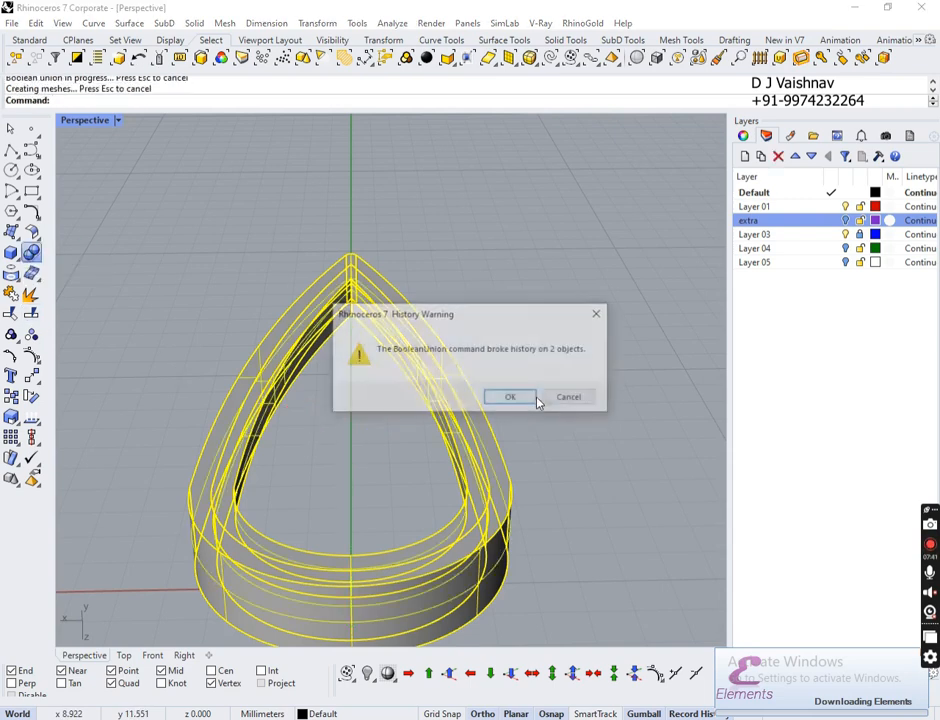
left_click(534, 397)
right_click_drag(512, 262, 487, 619)
right_click_drag(628, 447, 507, 382, "shift")
right_click_drag(524, 574, 483, 497, "ctrl")
right_click_drag(394, 460, 325, 348)
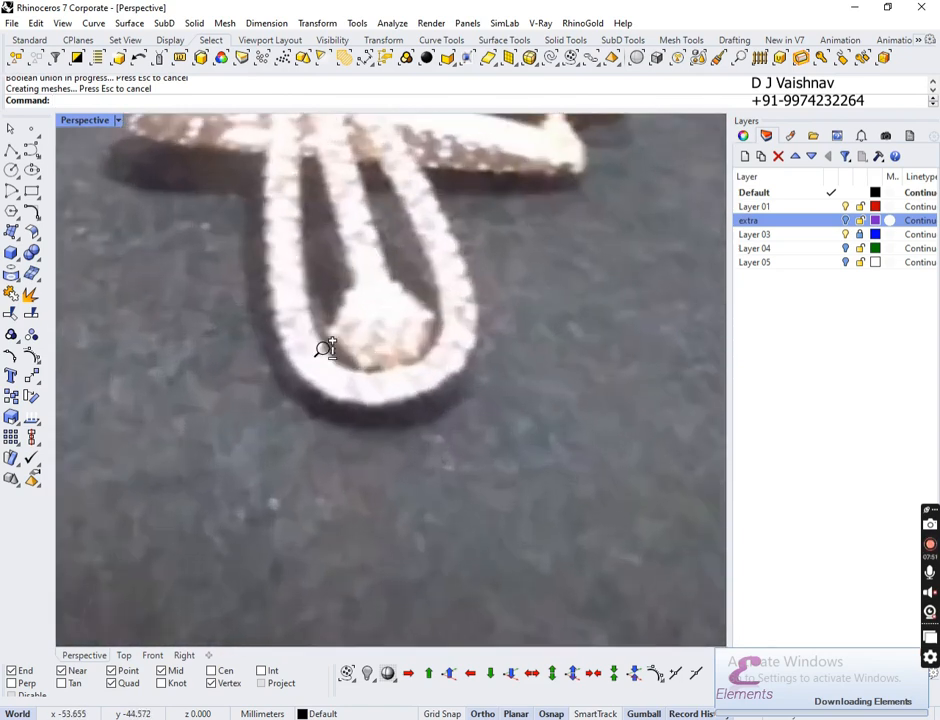
right_click_drag(387, 311, 389, 382, "shift")
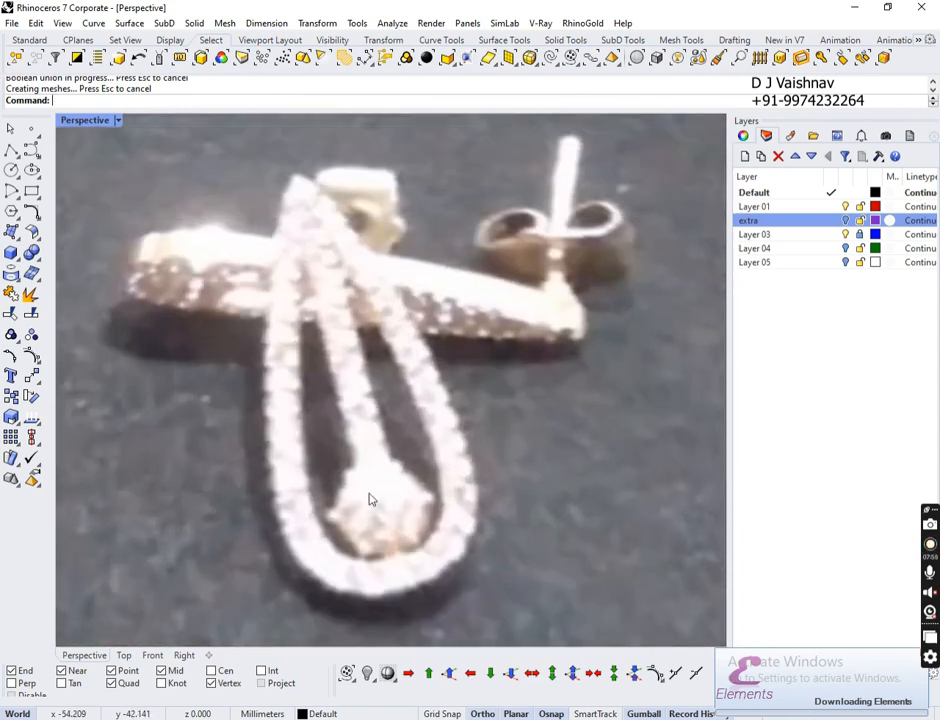
right_click_drag(366, 415, 386, 510, "ctrl")
right_click_drag(298, 434, 648, 352)
right_click_drag(444, 192, 406, 170, "ctrl")
right_click_drag(182, 230, 345, 305, "shift")
right_click_drag(274, 342, 284, 296, "ctrl")
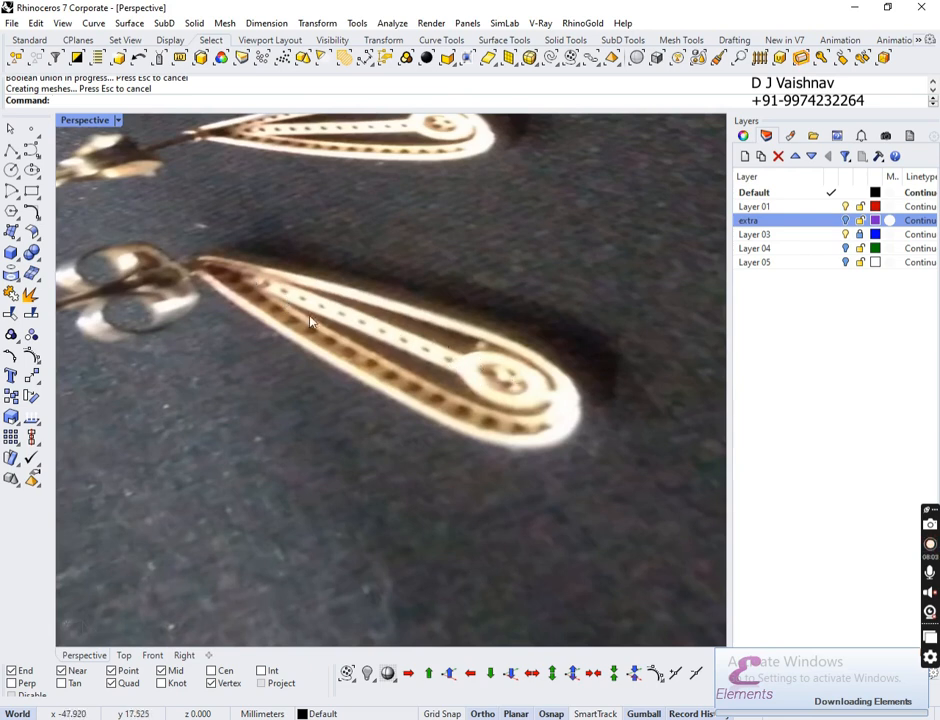
right_click_drag(310, 321, 520, 400, "ctrl")
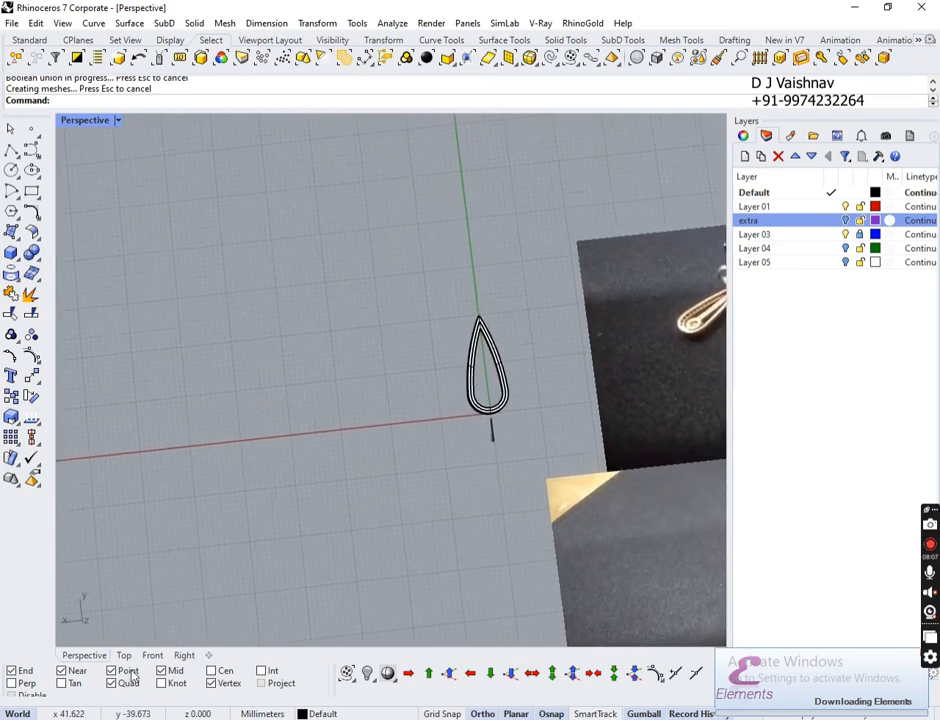
Step: In the Top view, draw a narrow three-point rectangle down the teardrop's centre line from its tip
left_click(123, 656)
scroll(297, 349, "down", 3)
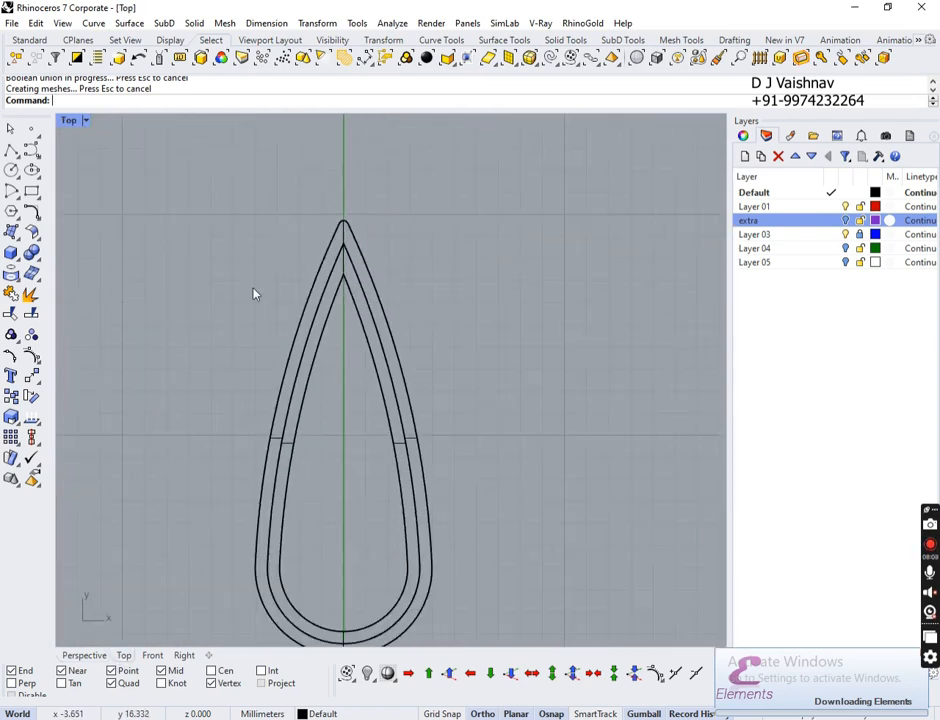
left_click(37, 197)
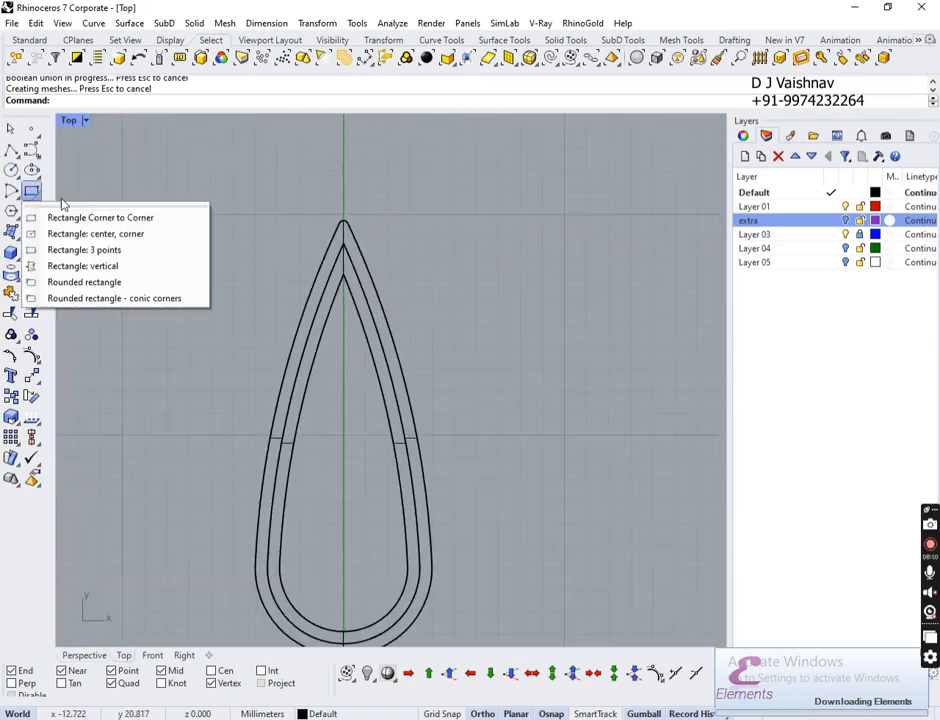
left_click(169, 251)
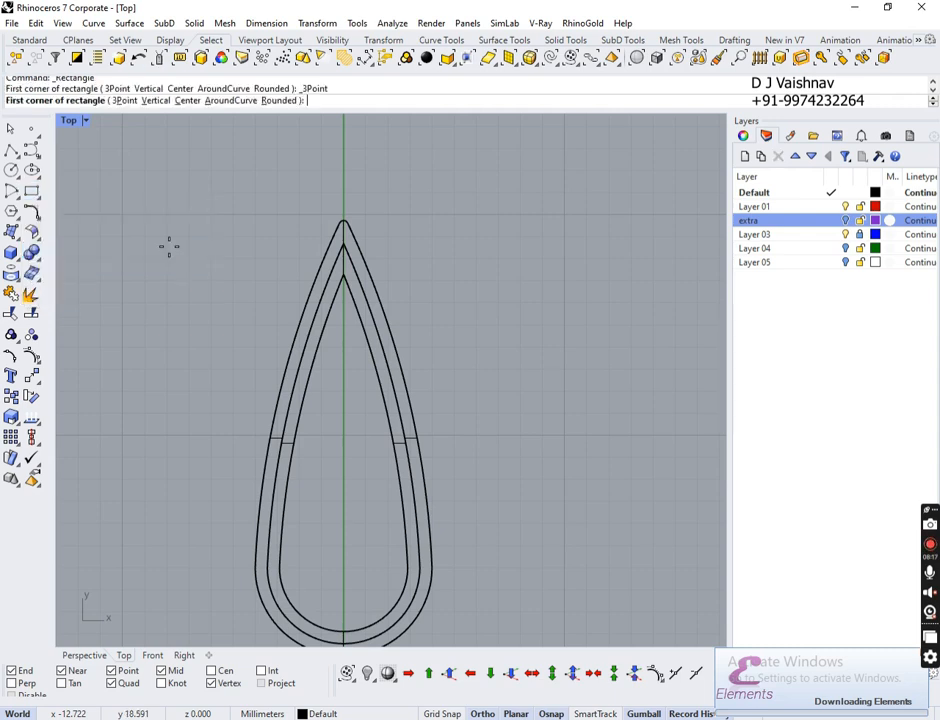
scroll(330, 224, "up", 5)
scroll(375, 158, "up", 5)
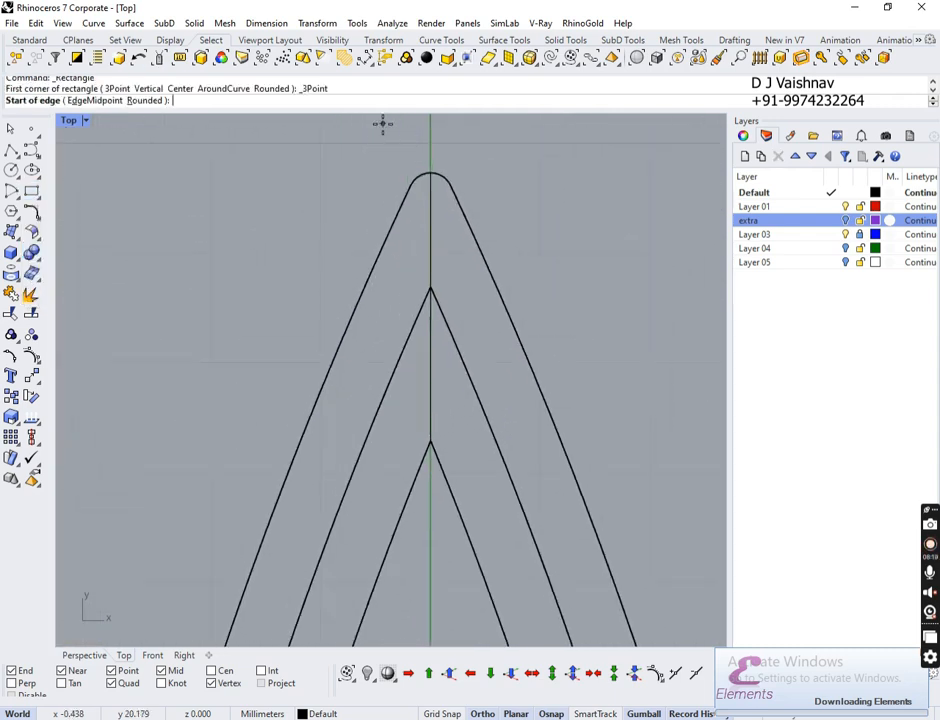
left_click(390, 410)
left_click(479, 408)
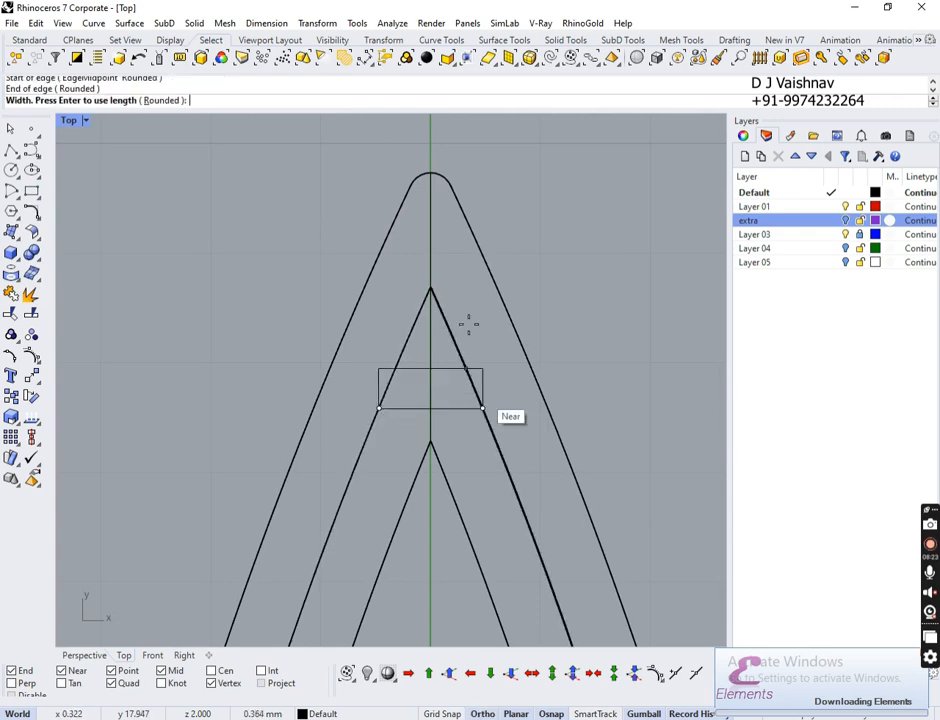
scroll(484, 220, "down", 8)
scroll(478, 228, "up", 5)
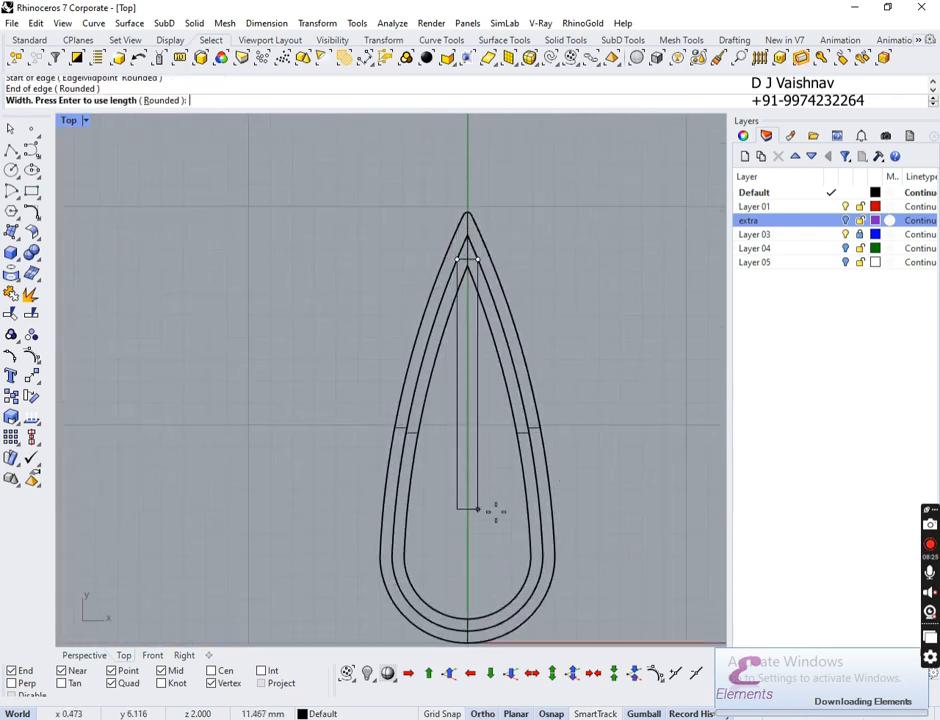
left_click(485, 541)
scroll(466, 570, "down", 3)
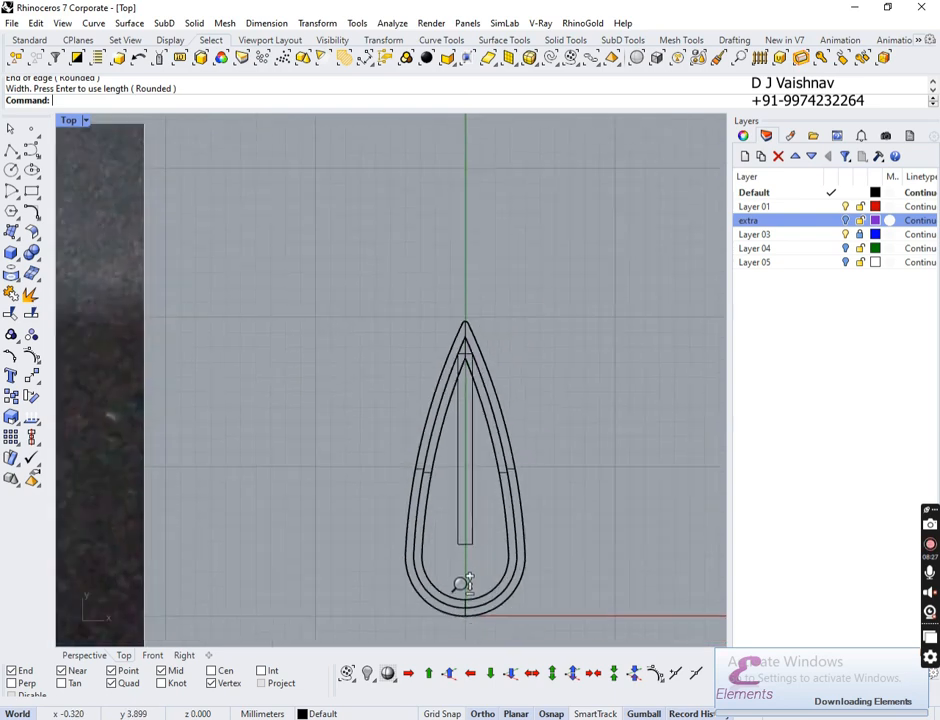
scroll(464, 520, "up", 6)
right_click_drag(464, 489, 487, 377)
scroll(466, 405, "down", 2)
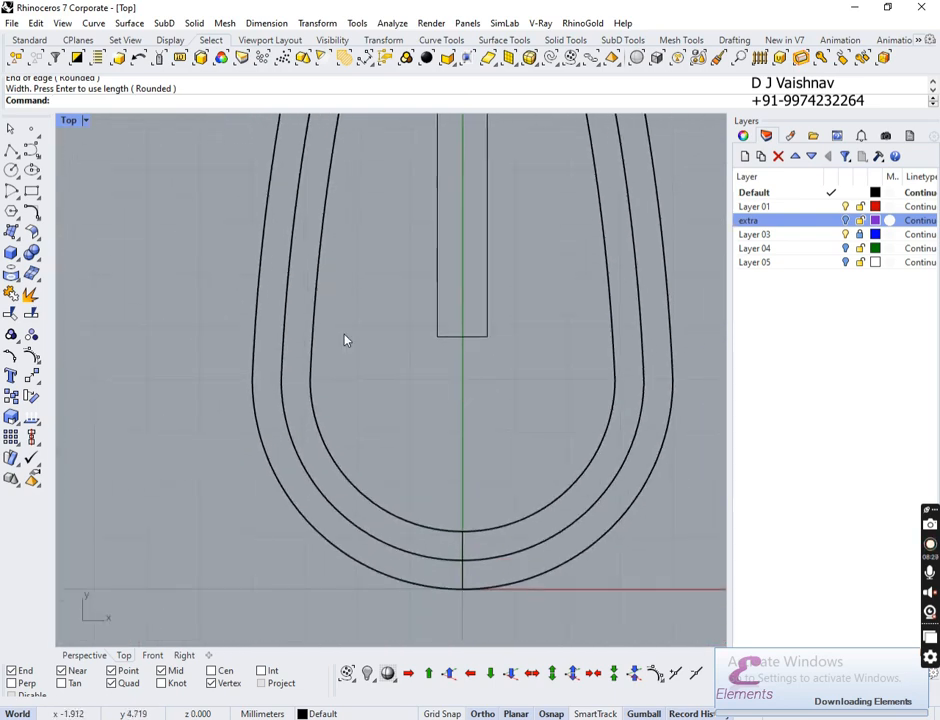
Step: Draw a circle centred on the rectangle's bottom midpoint, then shrink and lower it inside the teardrop
left_click(12, 168)
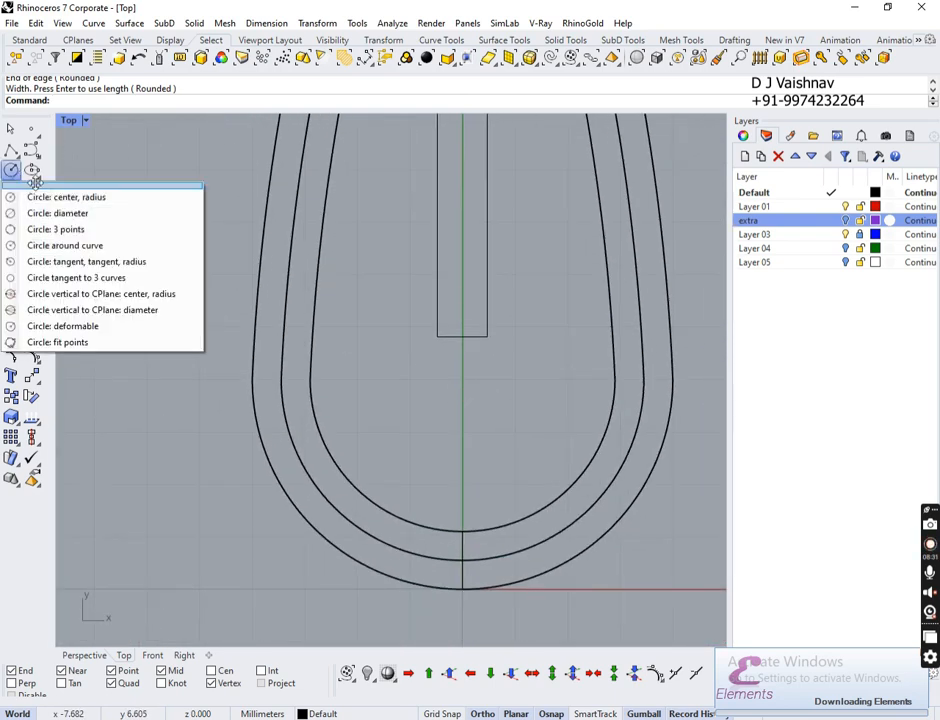
left_click(86, 199)
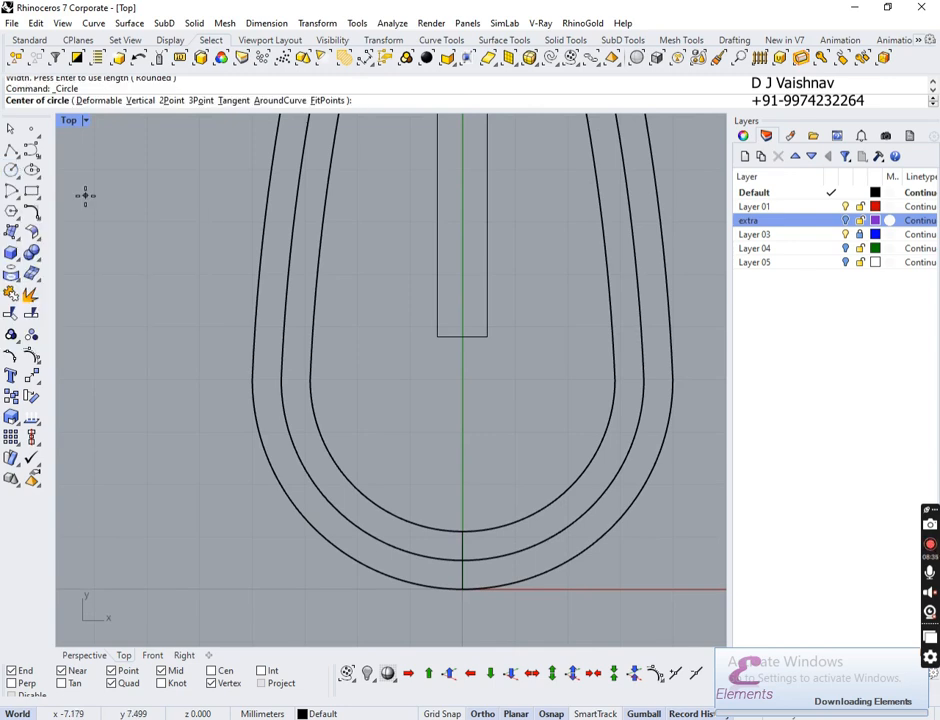
left_click(462, 335)
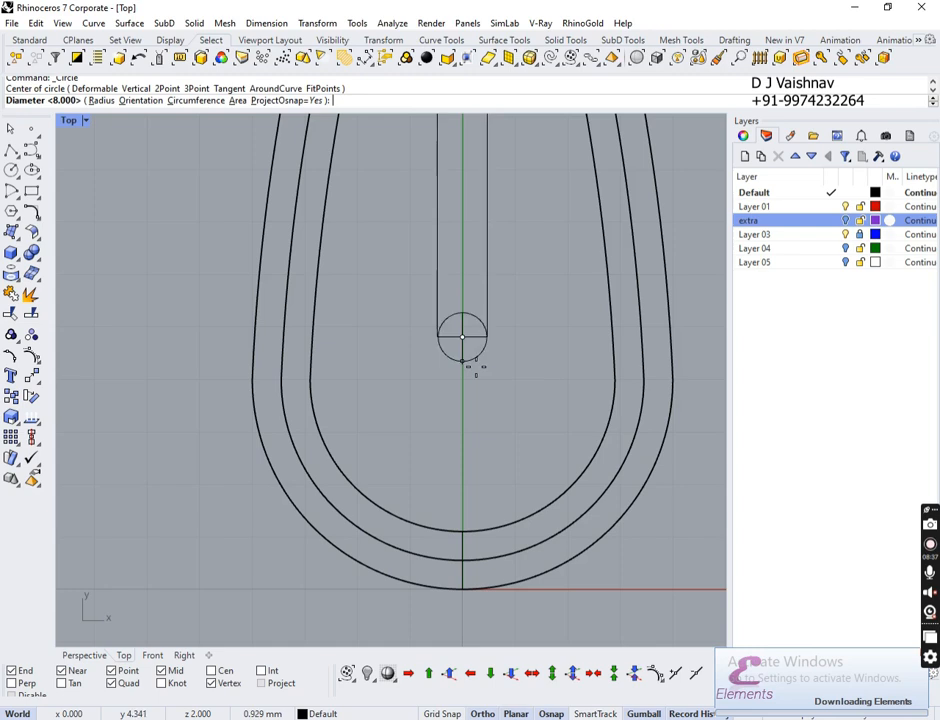
left_click(544, 475)
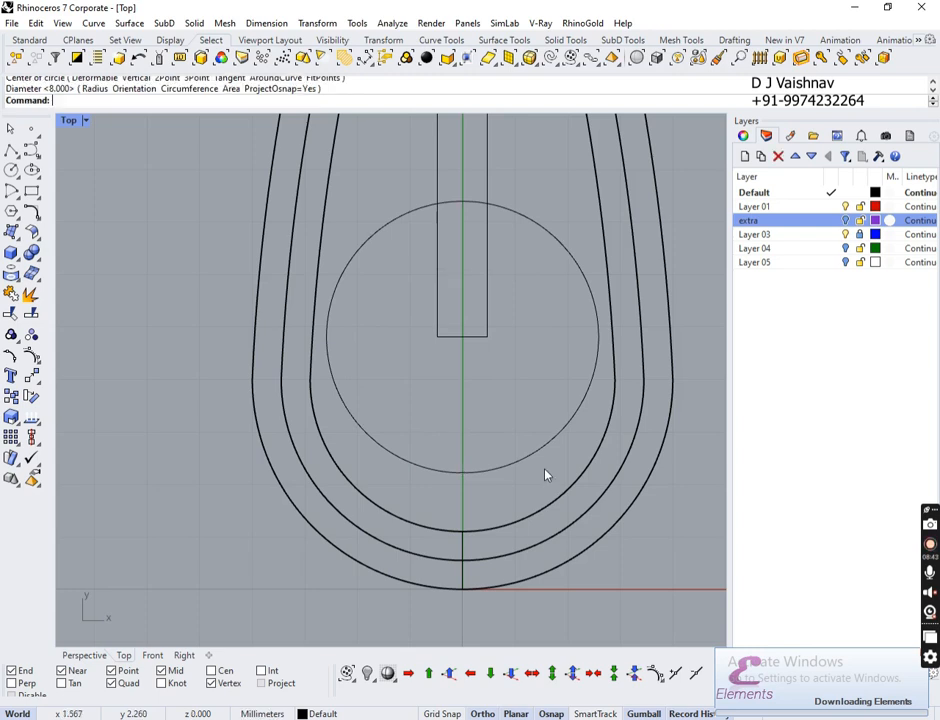
left_click(522, 216)
left_click_drag(462, 278, 484, 354)
left_click_drag(328, 387, 340, 389, "shift")
left_click_drag(465, 334, 470, 357)
Step: Box-select the circle and rectangle curves together and show the Right viewport
left_click(80, 661)
right_click_drag(531, 447, 638, 388)
right_click_drag(478, 436, 557, 240, "ctrl")
right_click_drag(619, 308, 440, 348, "shift")
left_click(477, 412)
right_click_drag(617, 384, 585, 377)
left_click_drag(516, 448, 430, 472)
right_click_drag(430, 472, 500, 480)
left_click(184, 656)
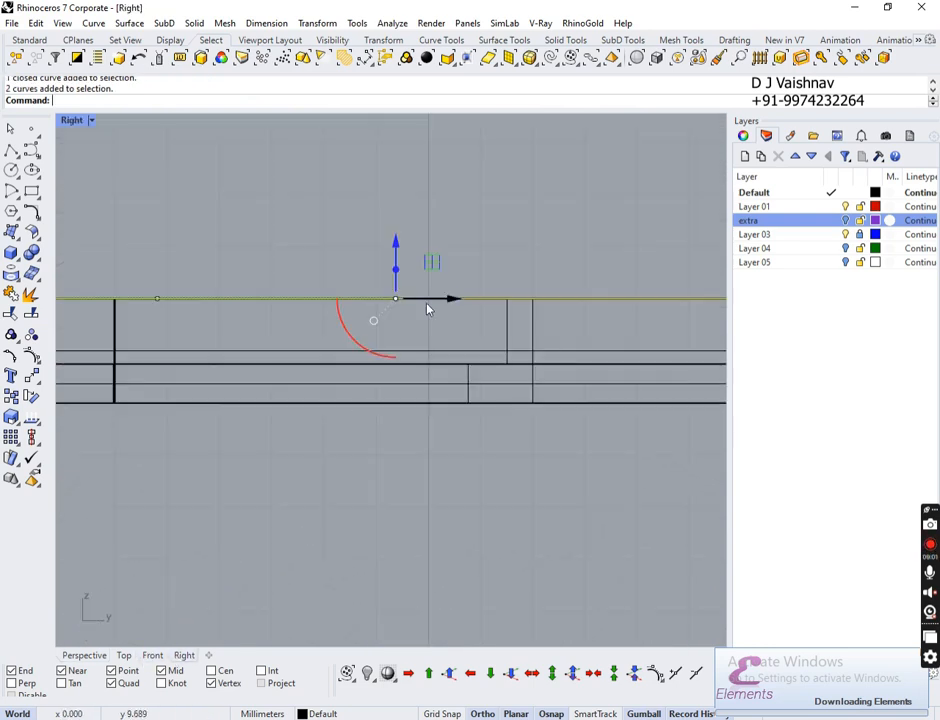
Step: Drag both curves down along Z in the Right view, then select only the rectangle in Perspective
scroll(445, 400, "down", 3)
left_click_drag(432, 268, 443, 308)
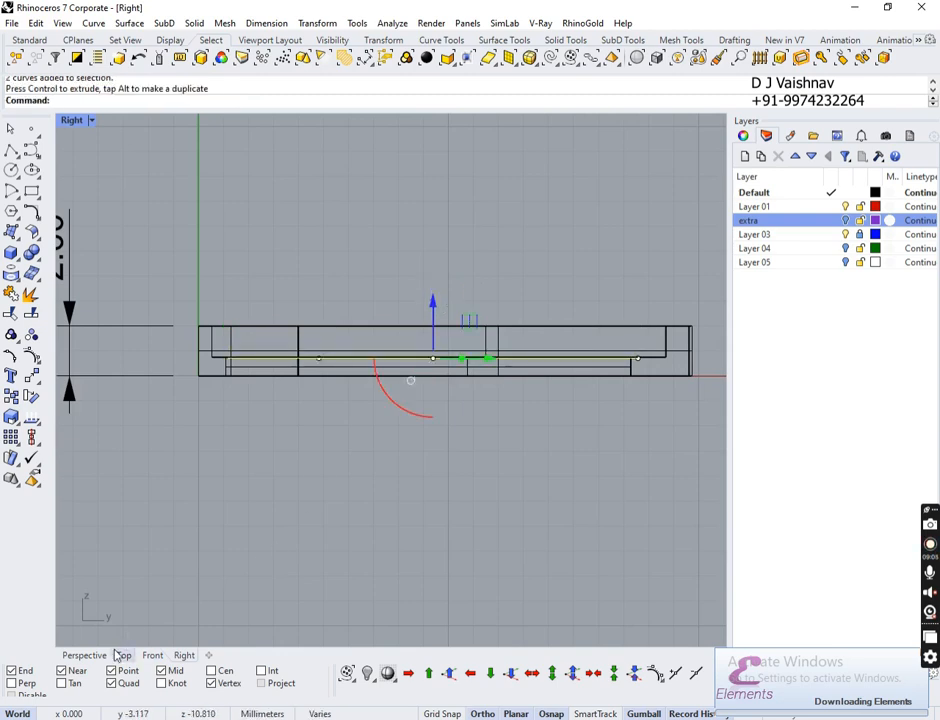
left_click(84, 655)
right_click_drag(264, 571, 415, 412)
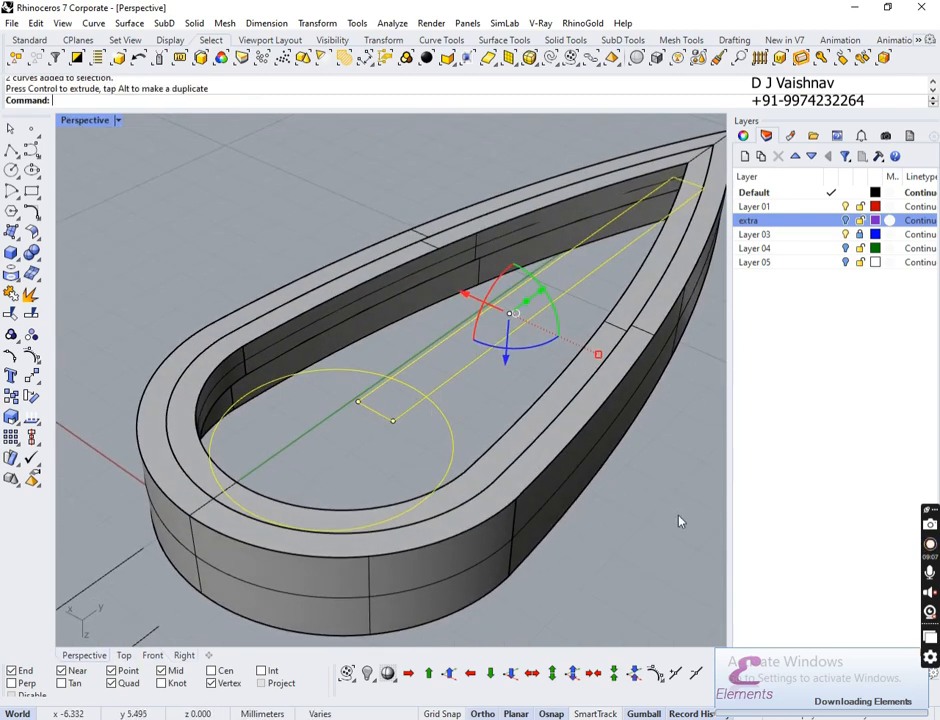
left_click(663, 480)
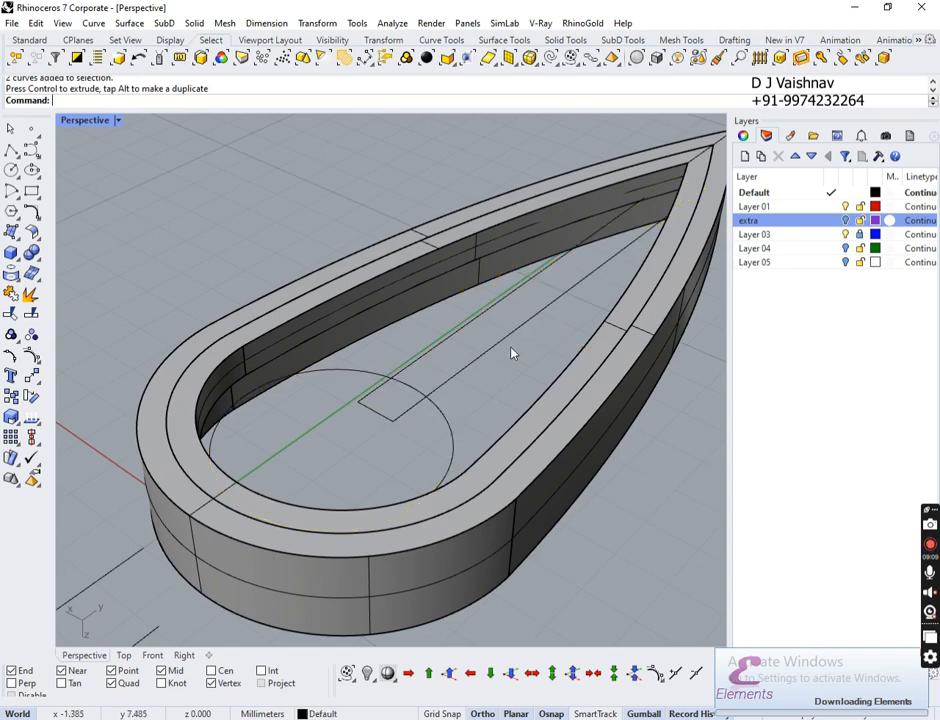
left_click(507, 357)
right_click_drag(531, 413, 372, 419)
scroll(396, 429, "down", 4)
Step: Explode the centre rectangle into four separate segments
scroll(402, 420, "up", 7)
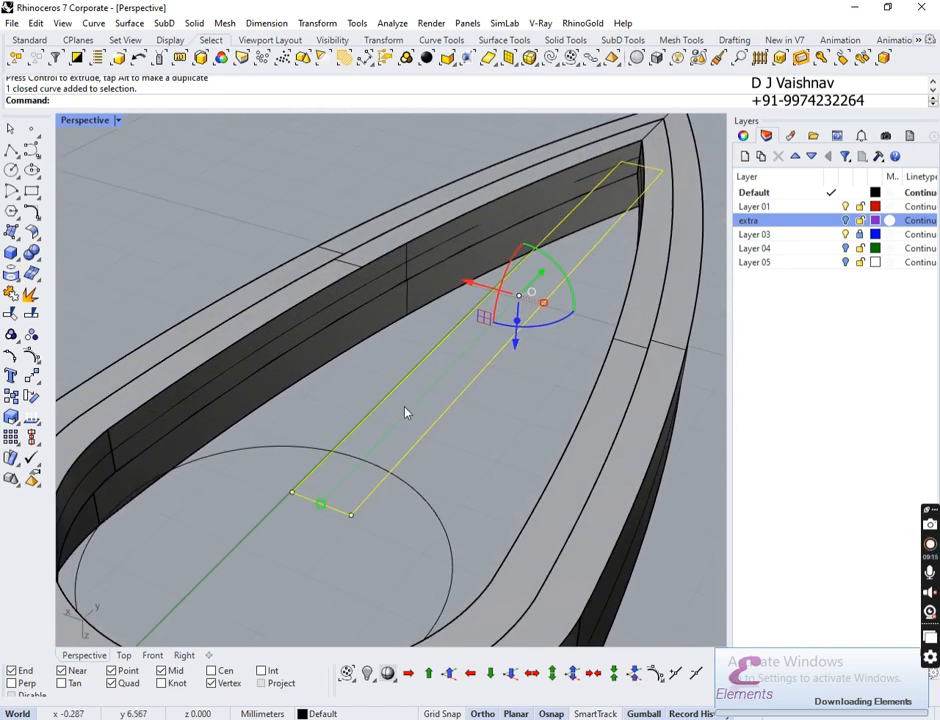
left_click(445, 490)
left_click(329, 509)
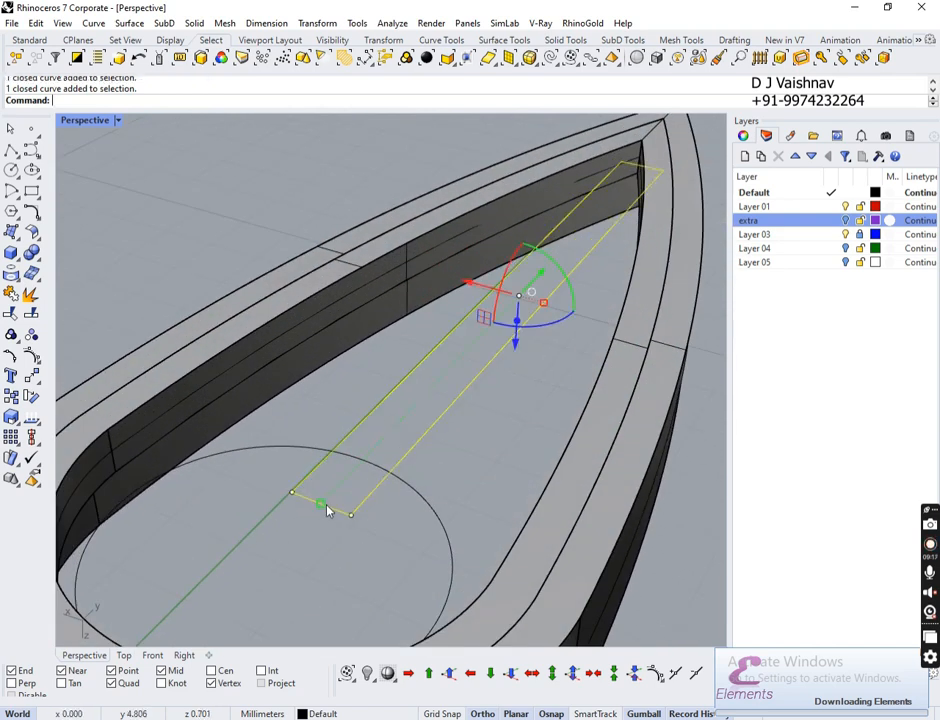
left_click(31, 293)
left_click(371, 434)
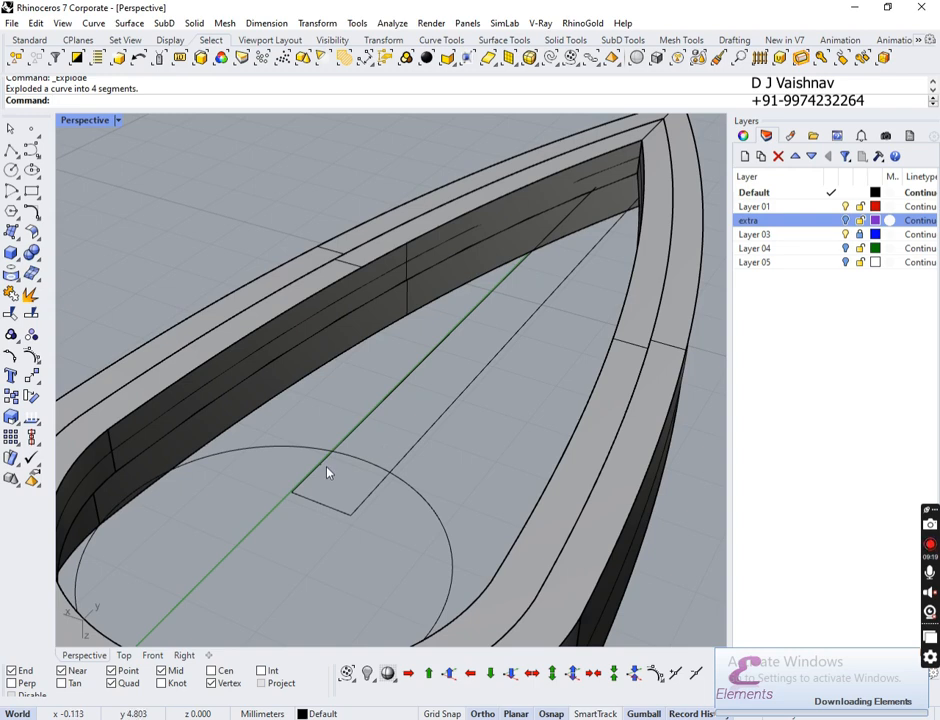
Step: Rebuild the rectangle's short lower edge as a 4-point, degree-3 curve
scroll(336, 456, "up", 4)
scroll(336, 456, "up", 1)
left_click(354, 563)
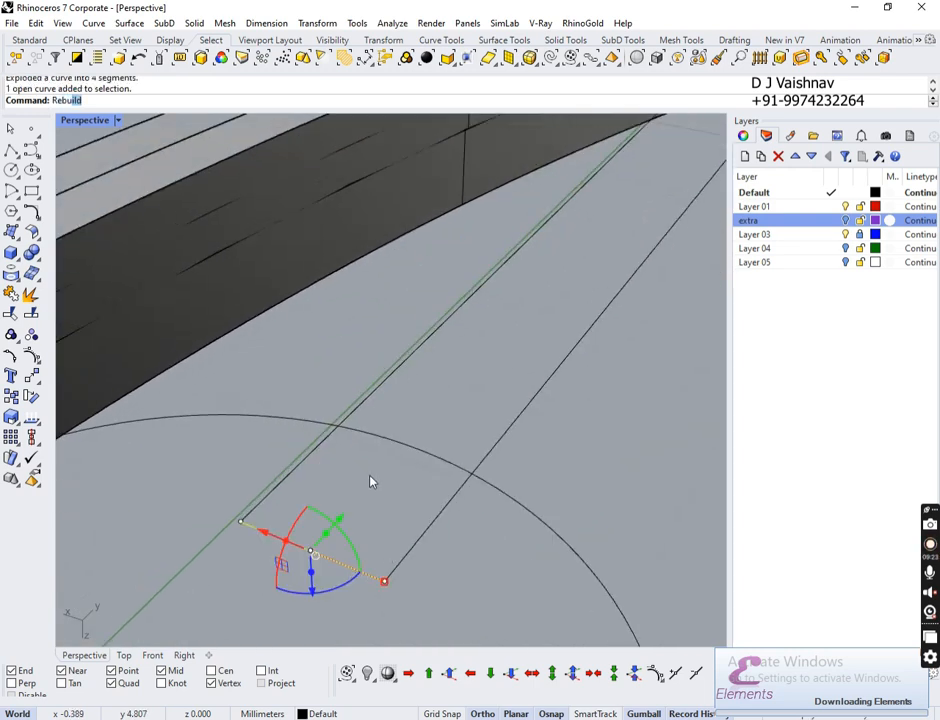
key("Return")
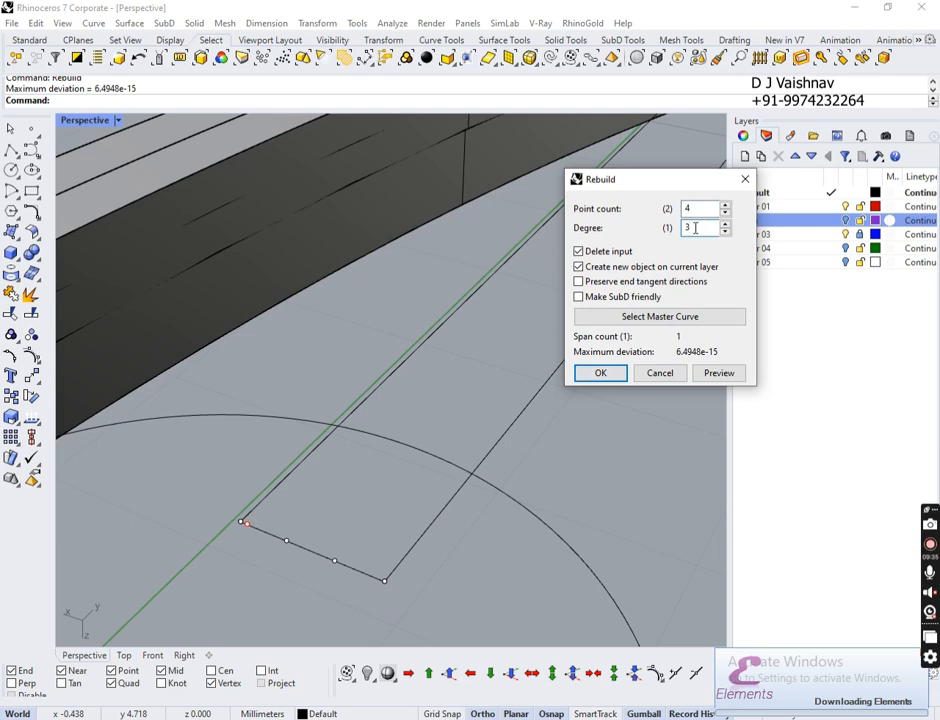
left_click(600, 372)
left_click(344, 506)
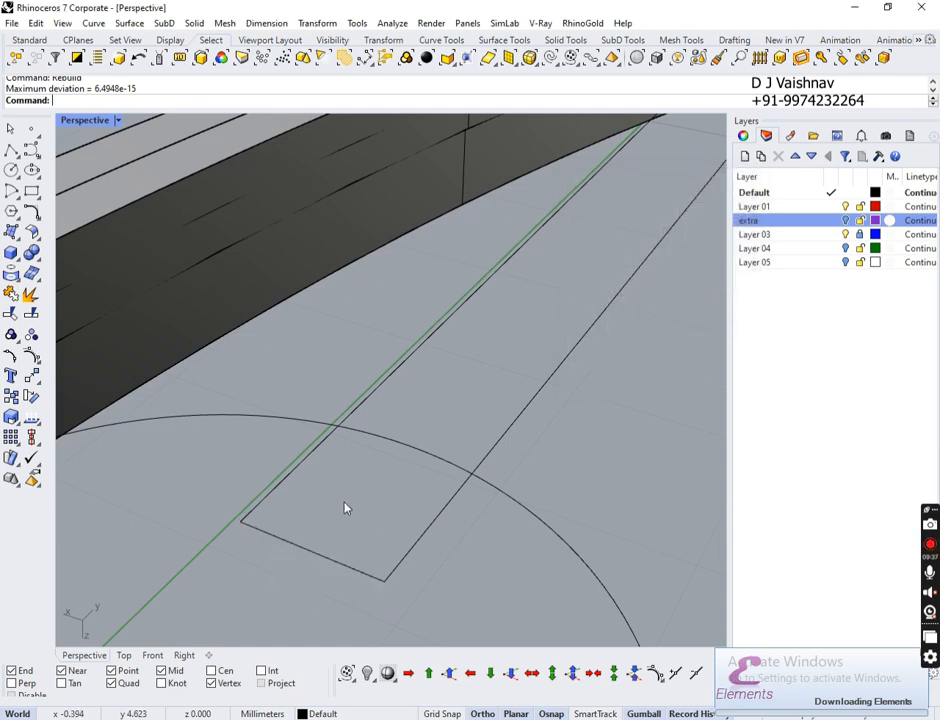
left_click(295, 548)
Step: Turn on edit points and raise the short edge's two middle points so it arches upward
left_click(10, 357)
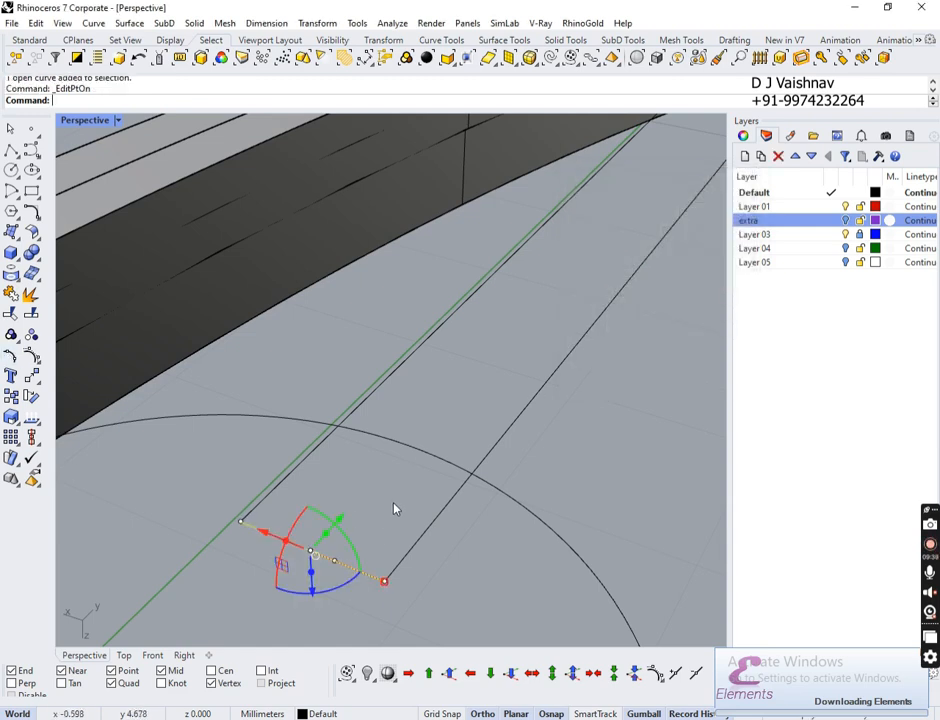
left_click(340, 535)
left_click(285, 541)
left_click(332, 562, "shift")
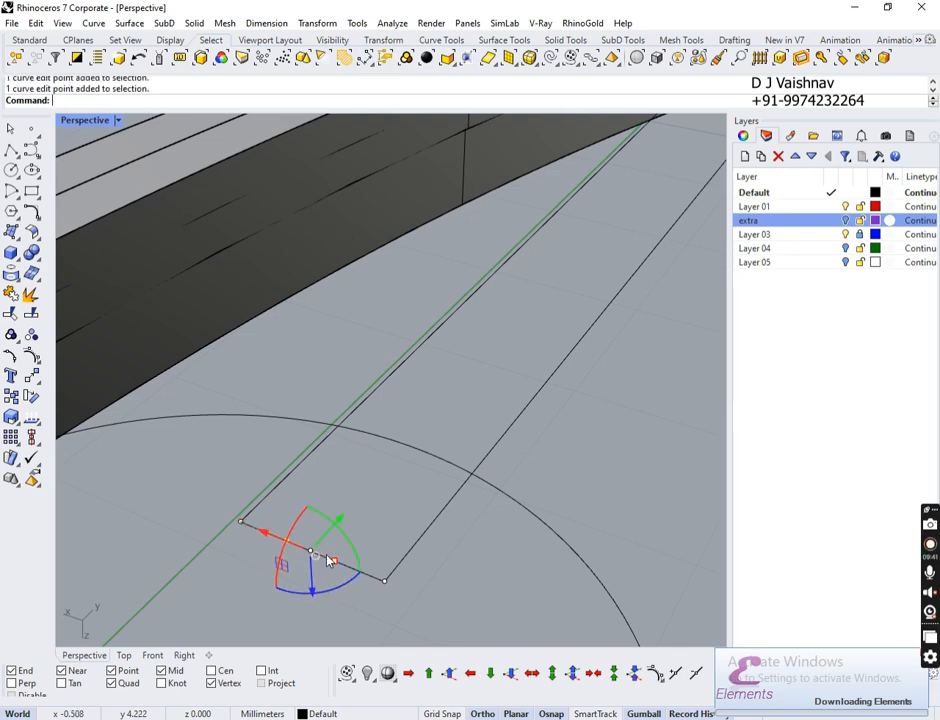
right_click_drag(327, 583, 329, 552)
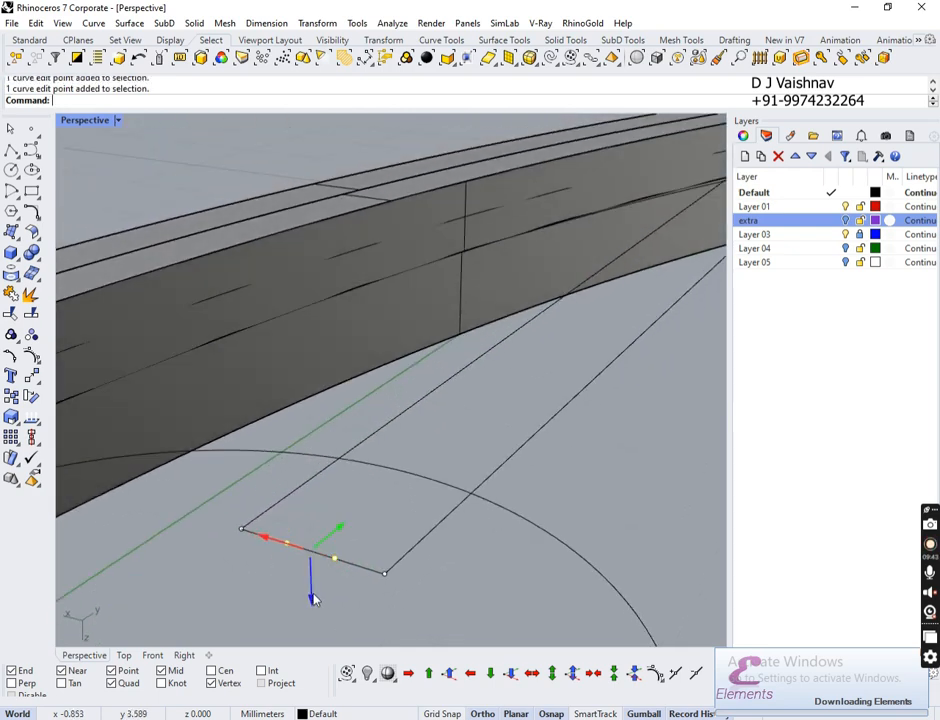
left_click_drag(313, 598, 327, 565)
left_click(476, 580)
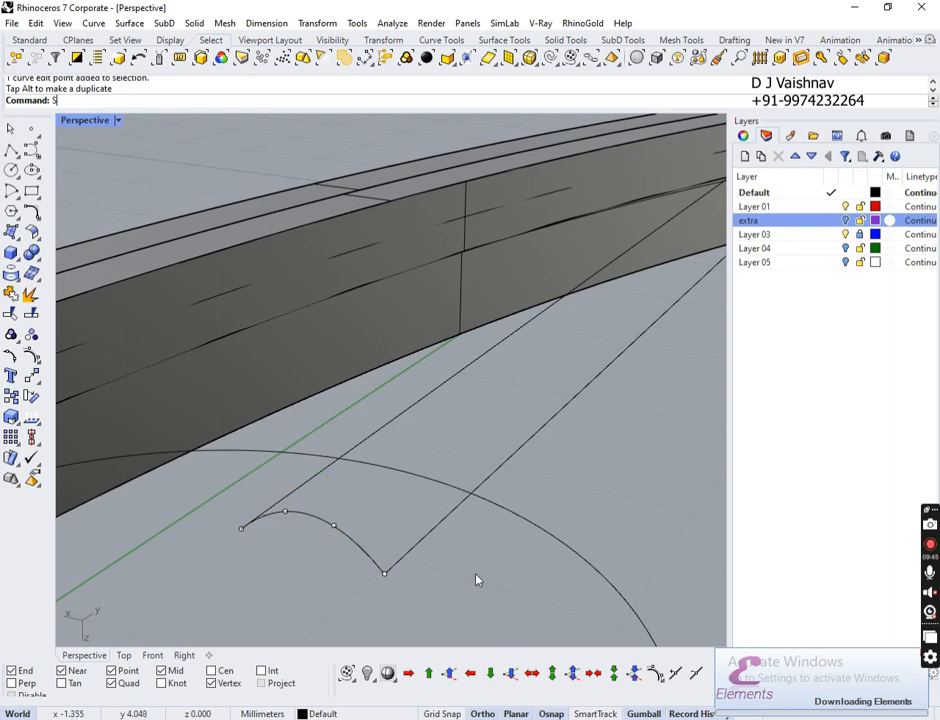
key("Escape")
Step: Sweep2 the arched profile along the two long lines as rails to form the bar's curved top
key("Return")
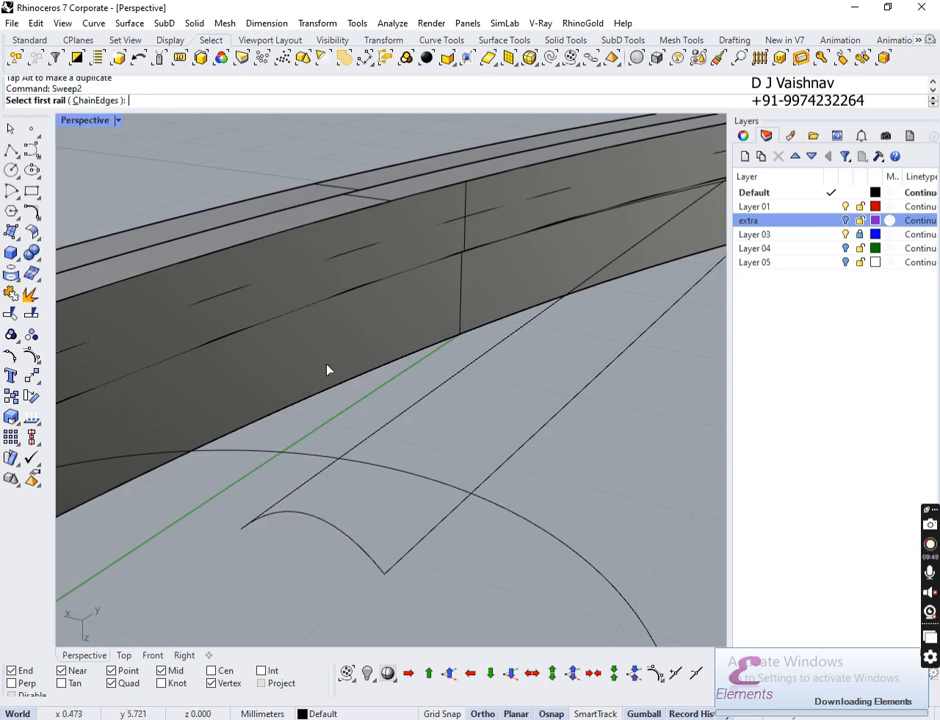
left_click(396, 429)
left_click(519, 456)
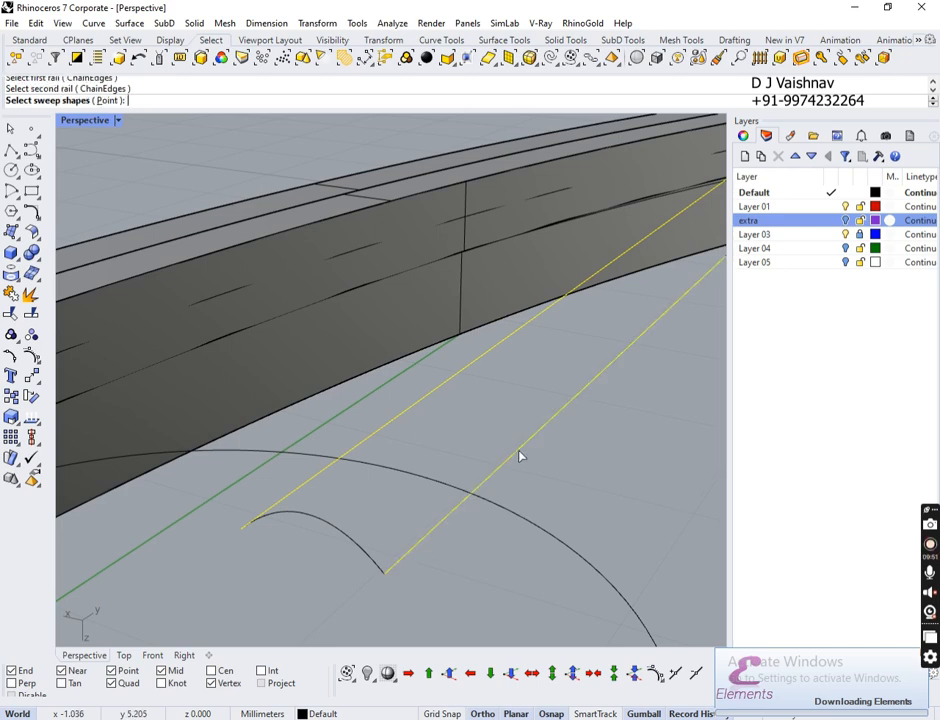
left_click(359, 547)
key("Return")
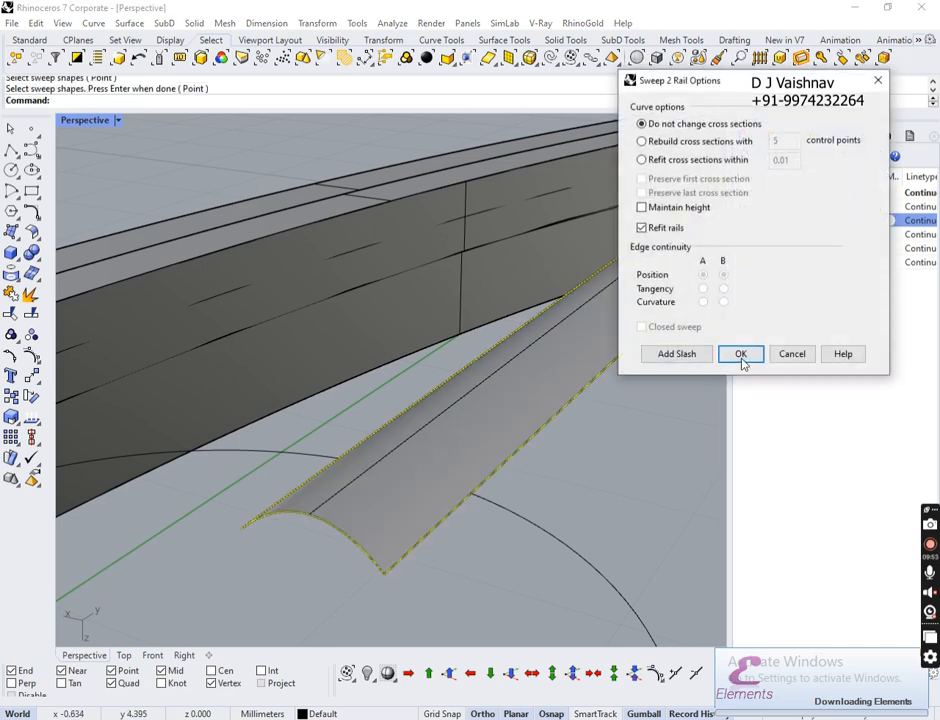
left_click(741, 354)
scroll(602, 388, "up", 5)
scroll(603, 400, "down", 5)
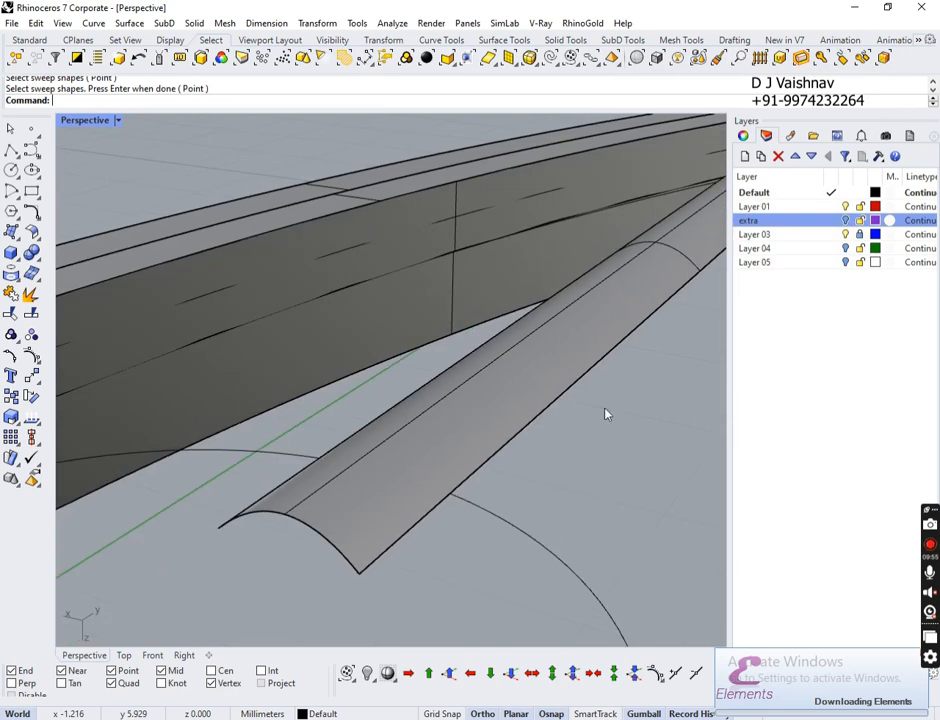
Step: Draw a straight closing line between the two ends of the arch
left_click(11, 149)
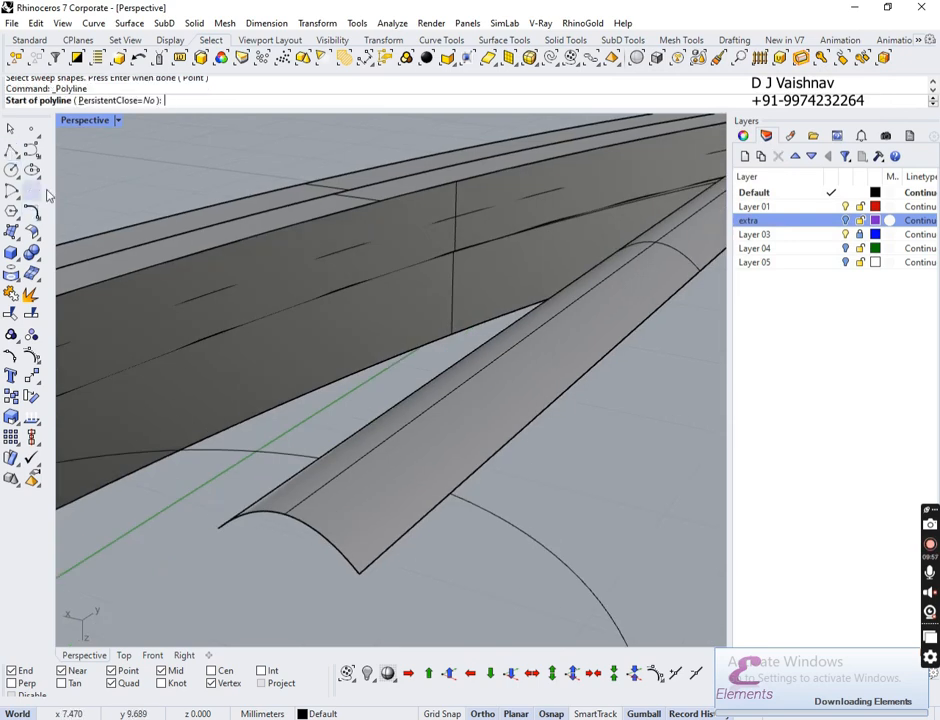
left_click(221, 528)
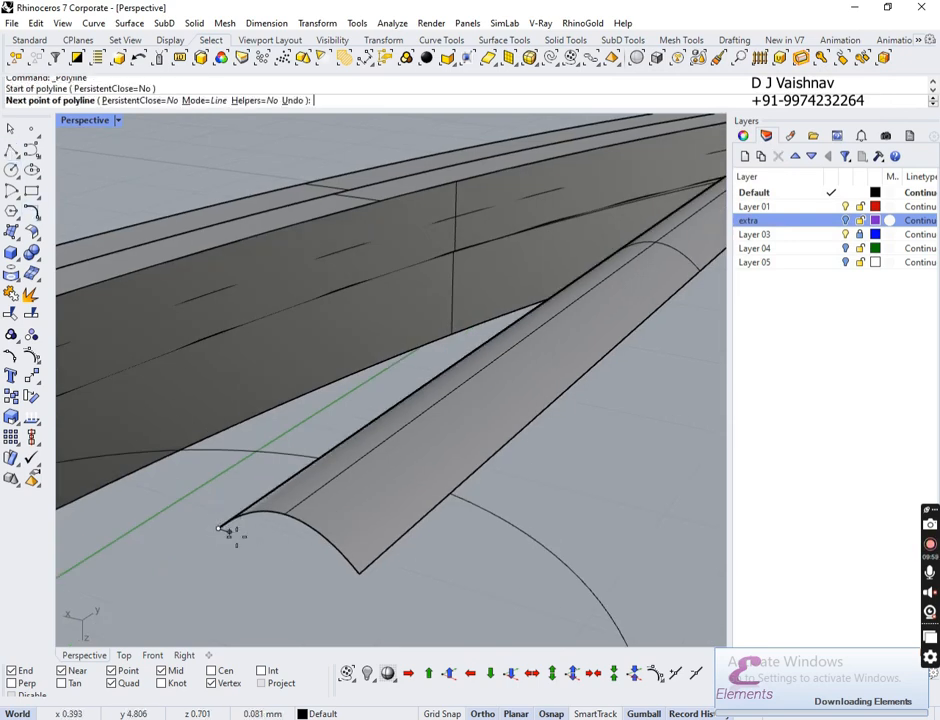
left_click(358, 573)
key("Return")
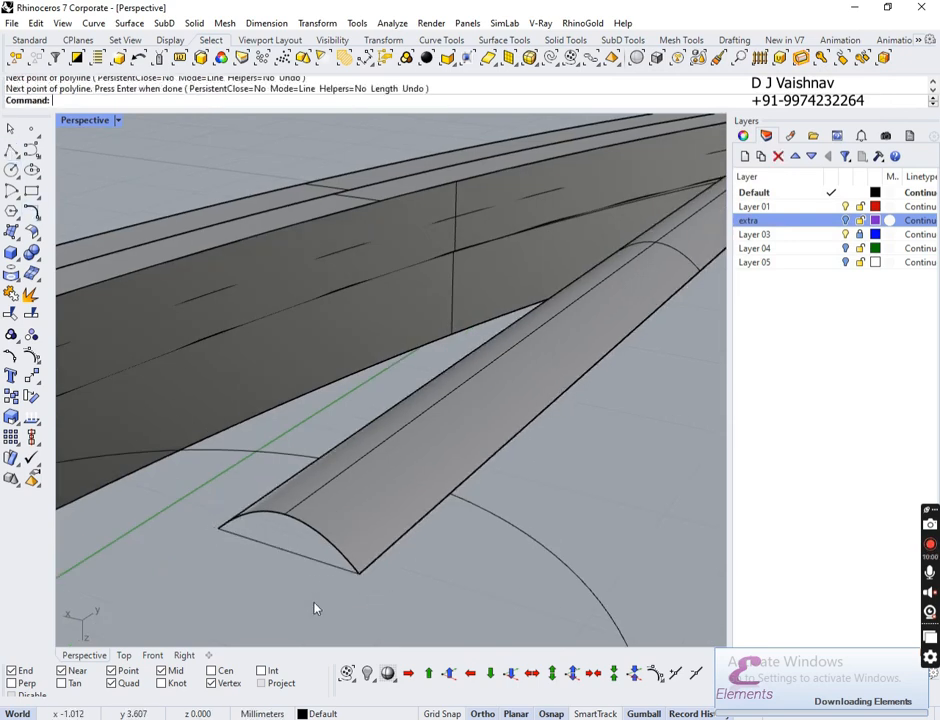
Step: Fill the arch and its closing line with an edge-curve cap surface
left_click(11, 232)
left_click(167, 325)
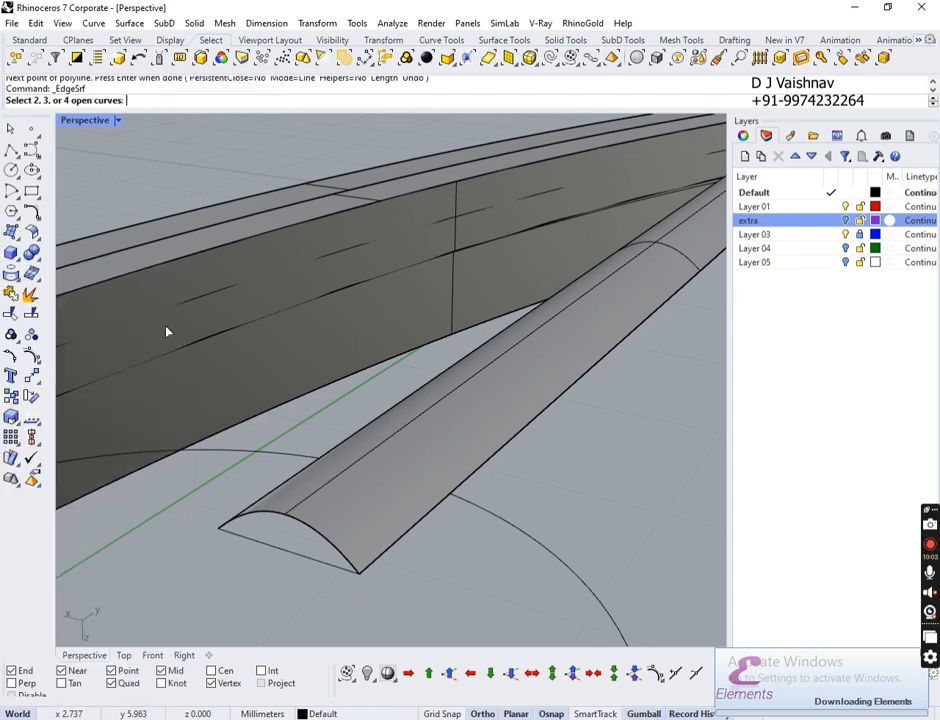
left_click(298, 527)
left_click(335, 554)
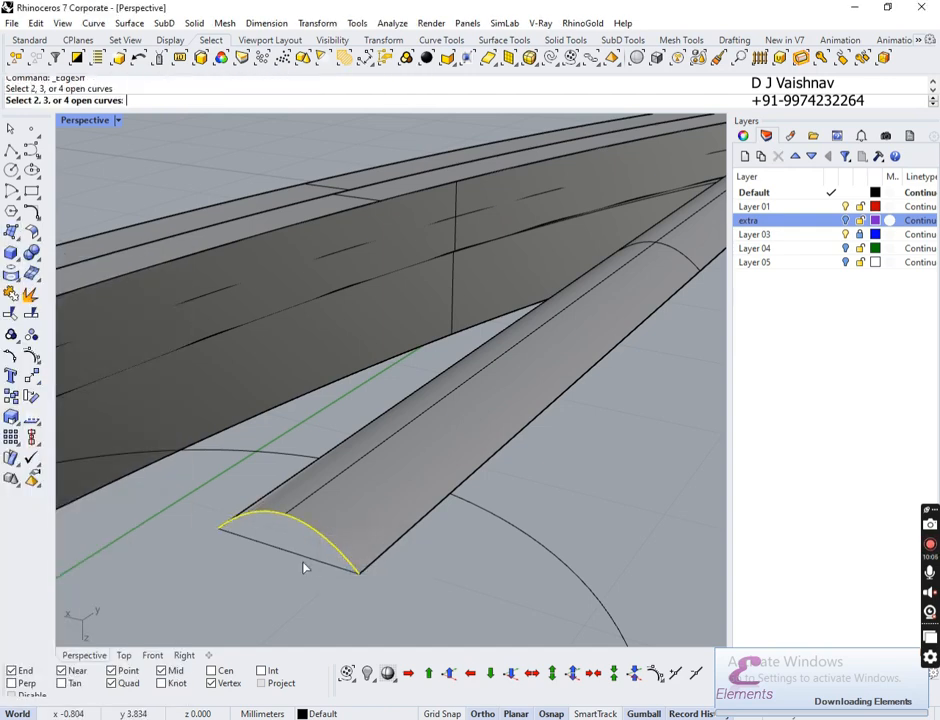
key("Return")
scroll(453, 558, "down", 10)
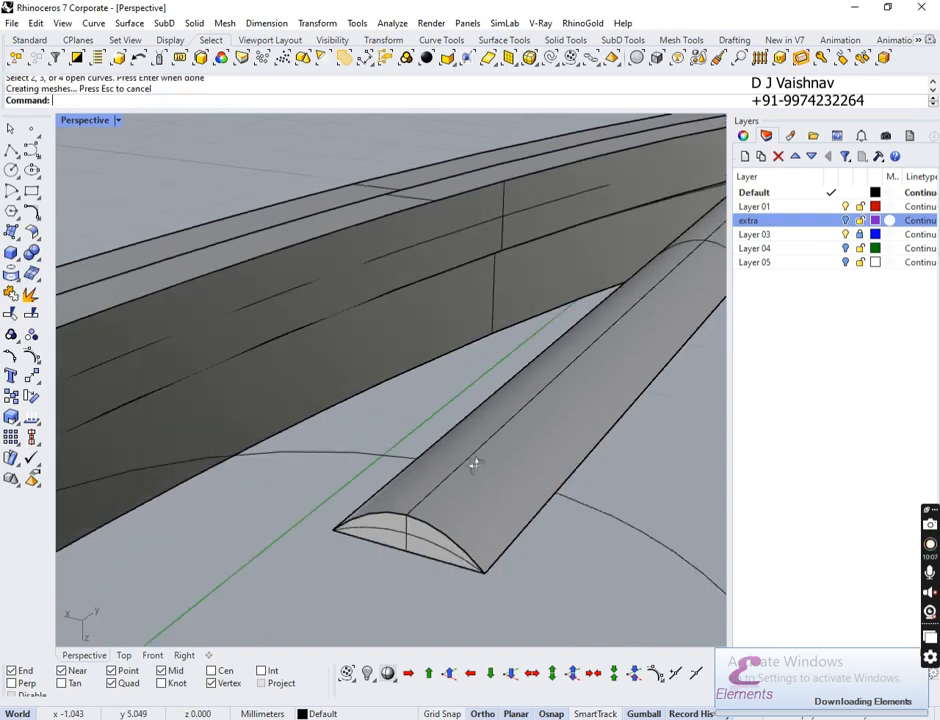
right_click_drag(400, 447, 418, 285)
scroll(425, 226, "up", 8)
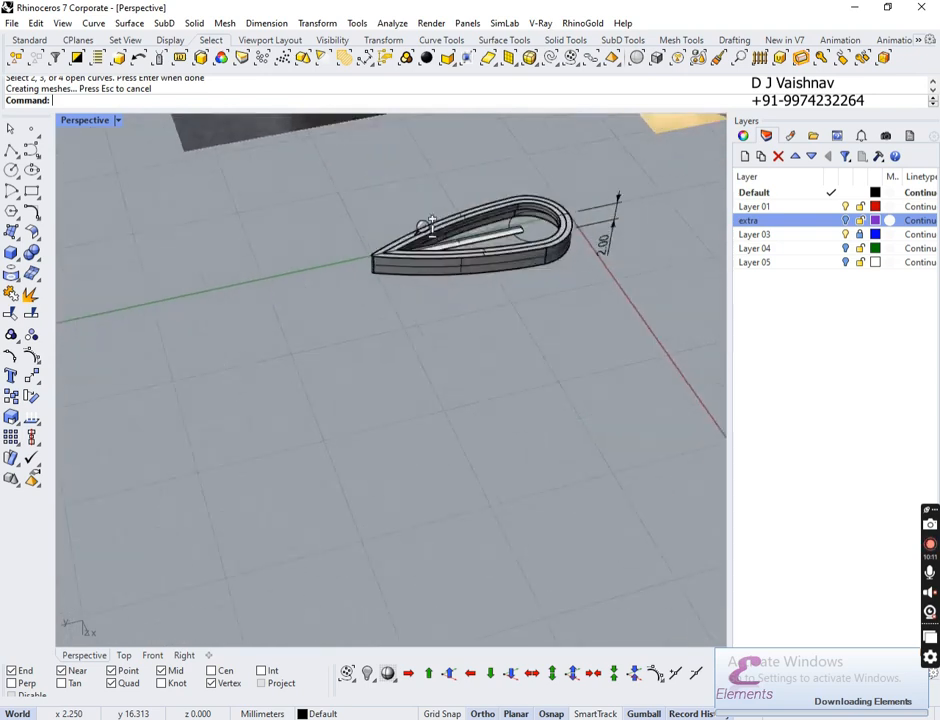
right_click_drag(362, 392, 290, 383)
scroll(316, 259, "up", 9)
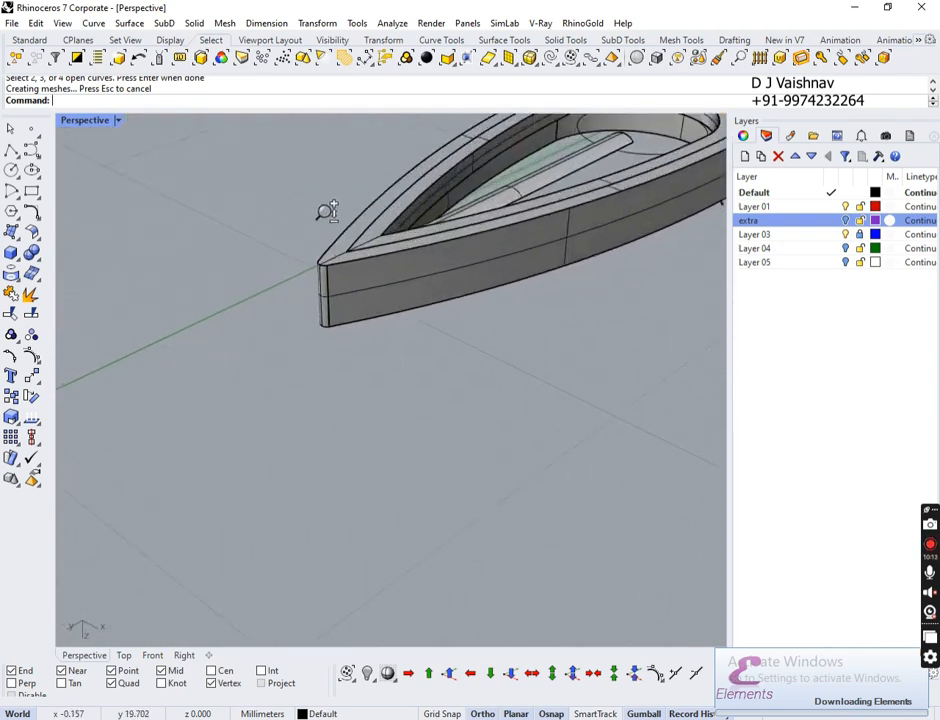
right_click_drag(486, 270, 405, 395, "shift")
right_click_drag(576, 450, 457, 384)
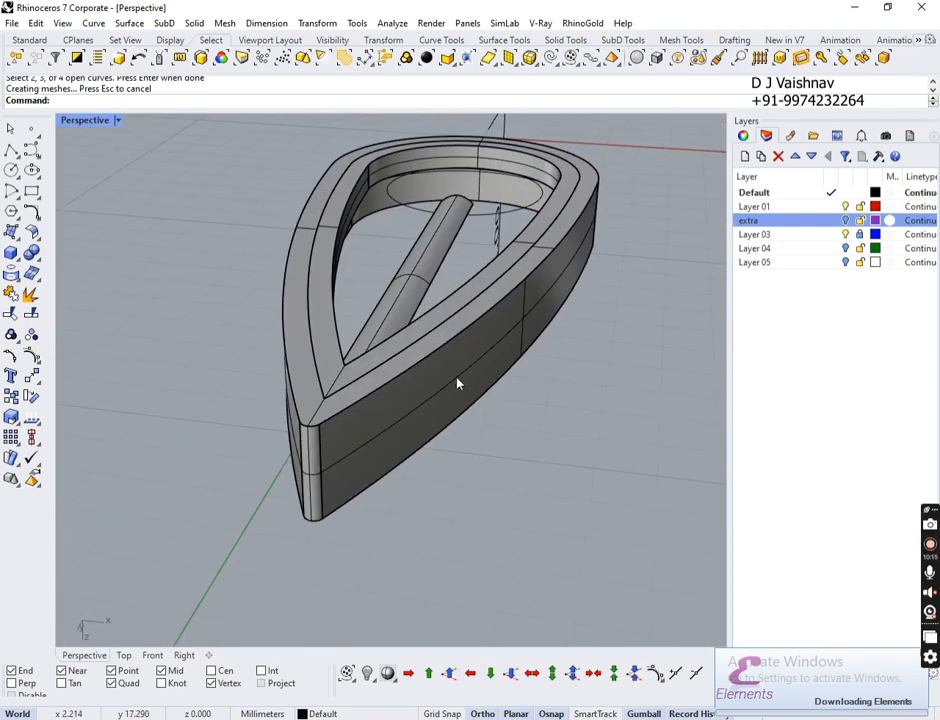
left_click(85, 120)
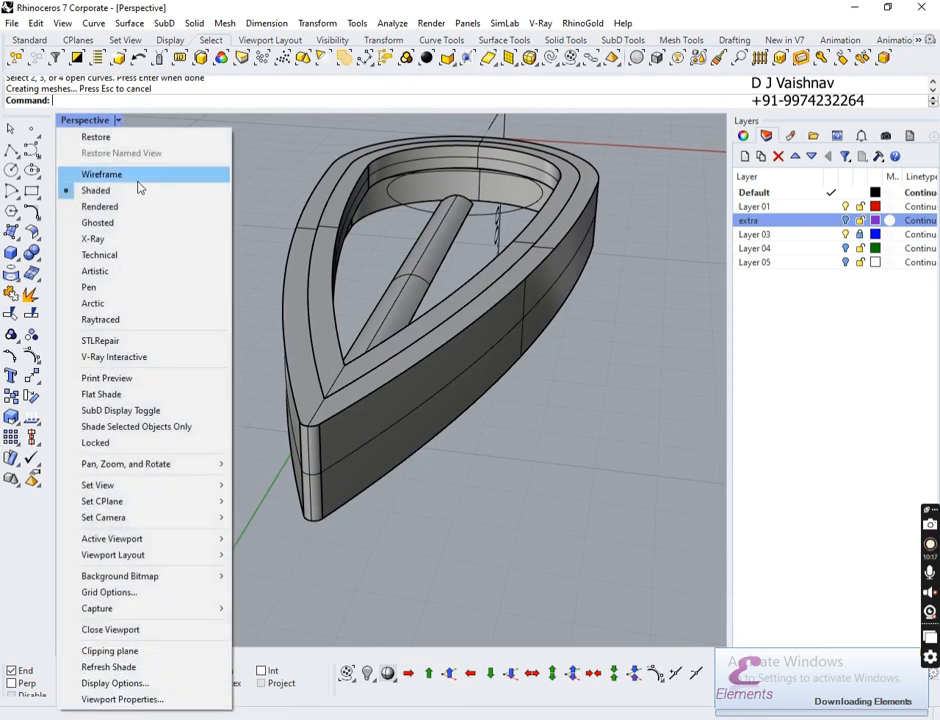
Step: Set the Perspective viewport to wireframe display
left_click(138, 174)
scroll(351, 320, "up", 7)
right_click_drag(331, 485, 326, 443)
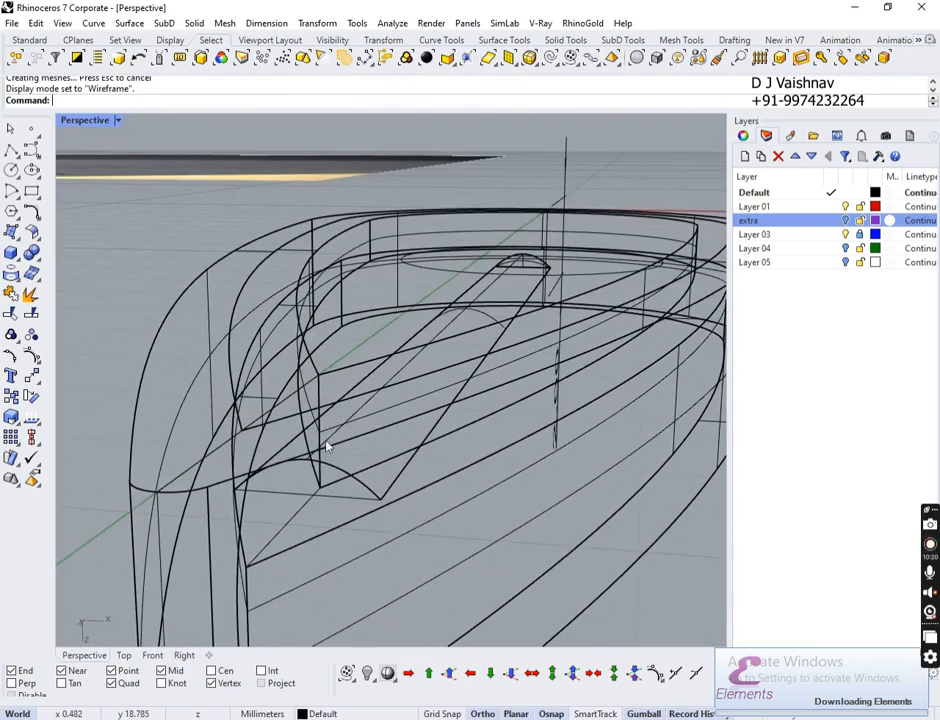
Step: Build an edge-curve cap surface on the bar's other end
left_click(11, 232)
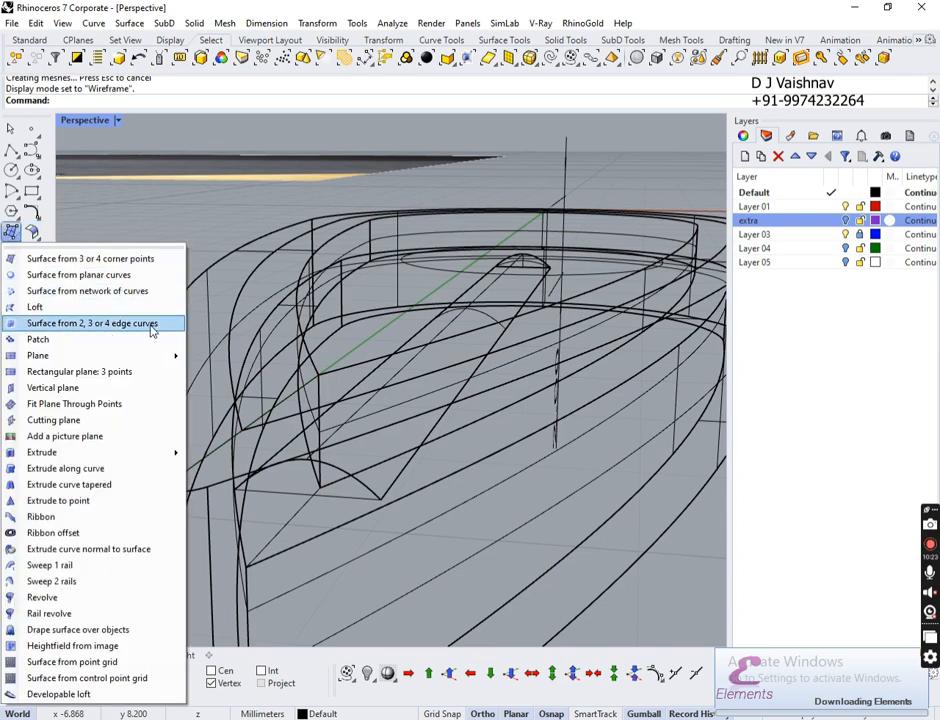
left_click(151, 325)
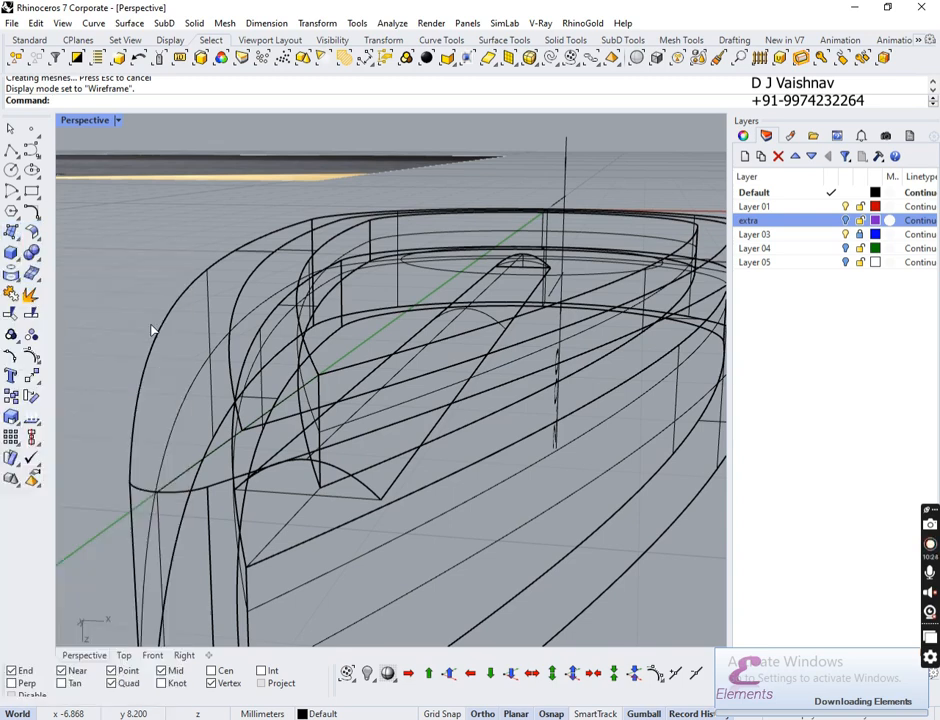
left_click(358, 478)
key("Return")
right_click_drag(483, 465, 462, 503)
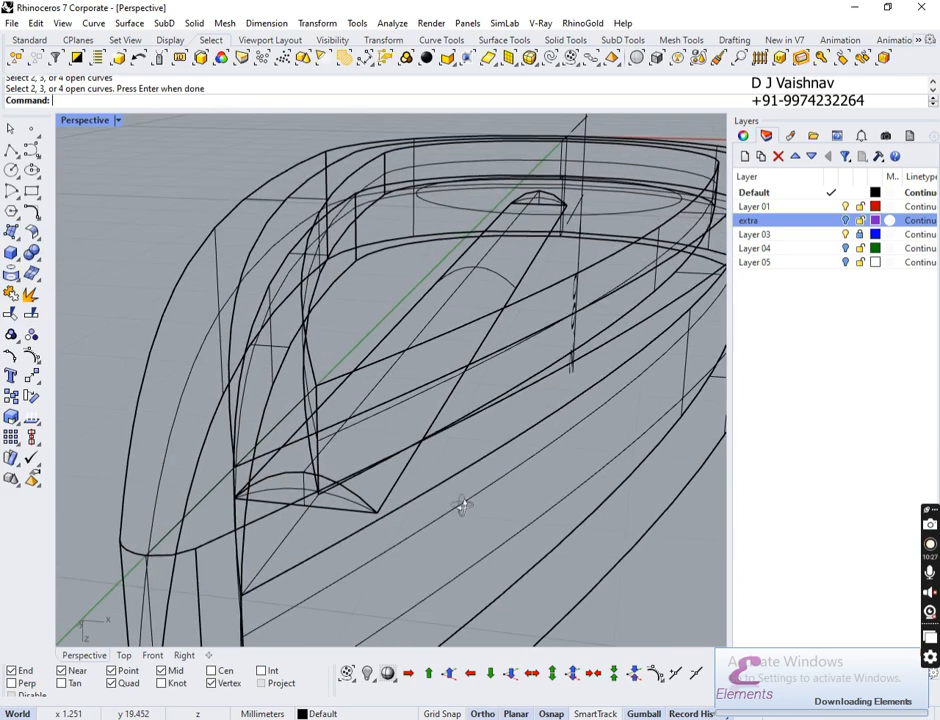
Step: Join the swept top and both end caps into one open polysurface
left_click(292, 490)
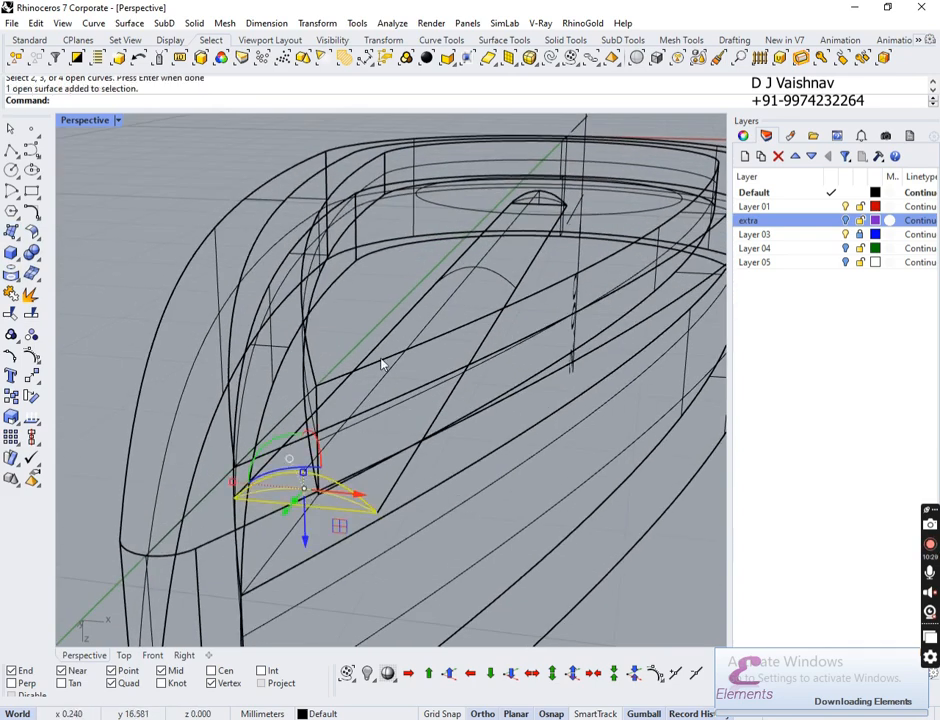
right_click_drag(427, 325, 364, 321)
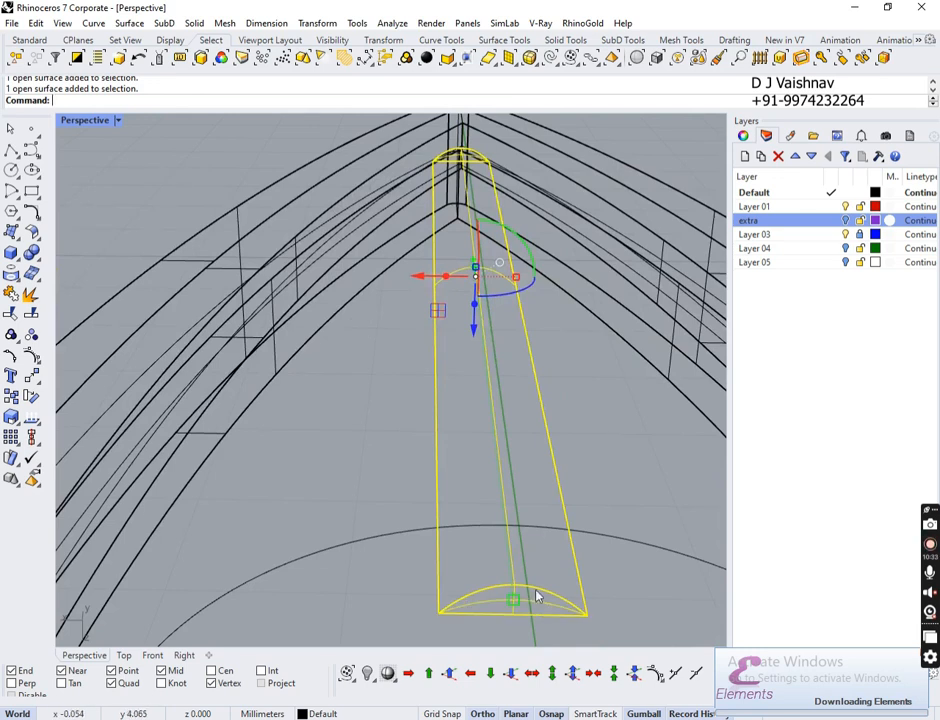
left_click(12, 294)
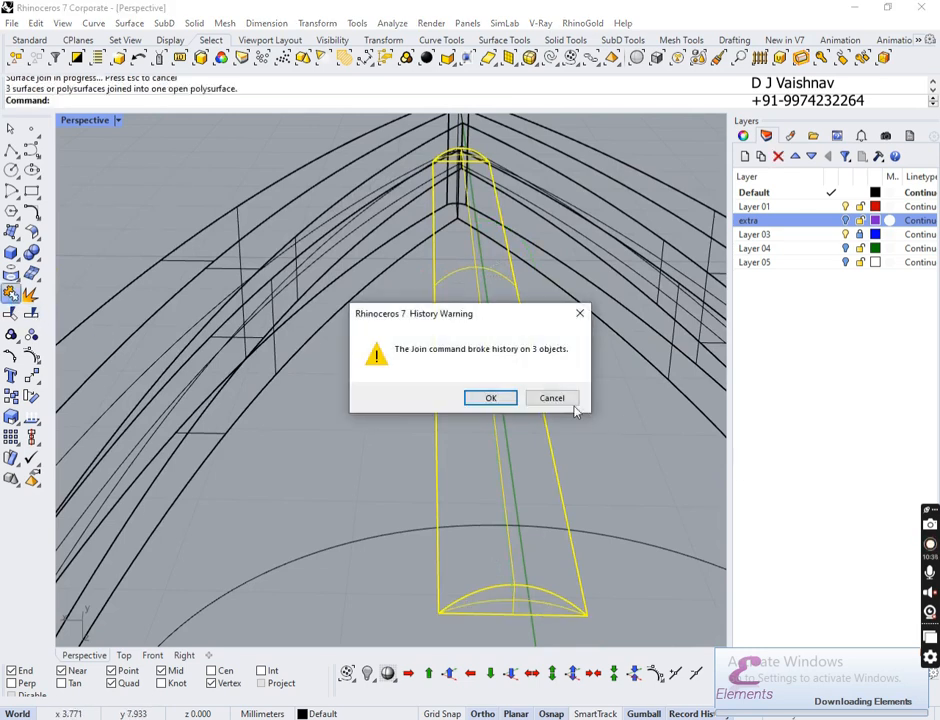
left_click(493, 394)
right_click_drag(493, 394, 436, 430)
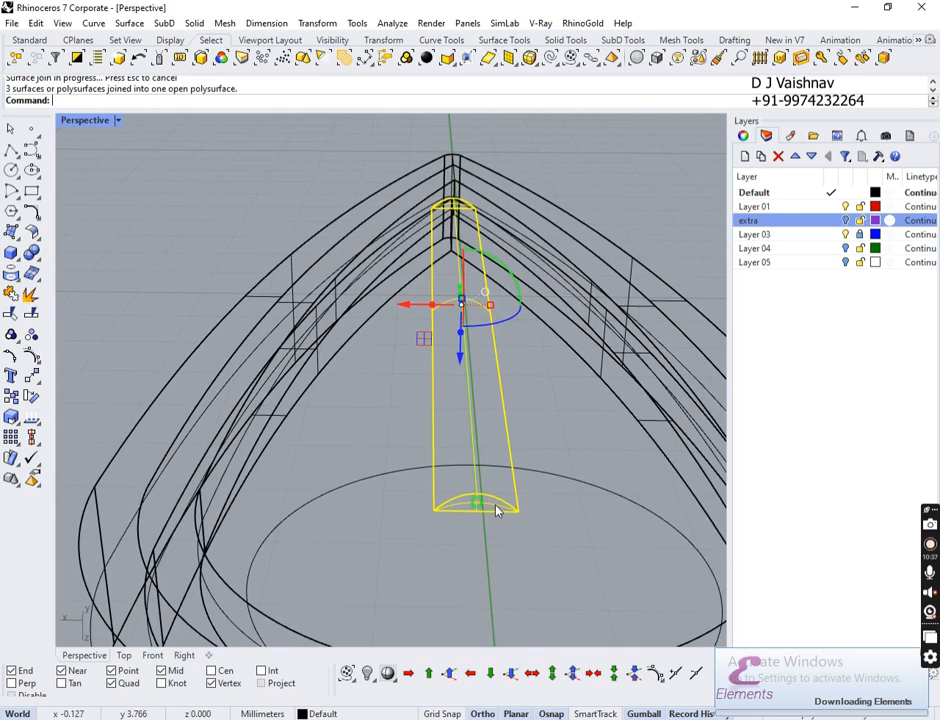
right_click_drag(497, 509, 599, 437)
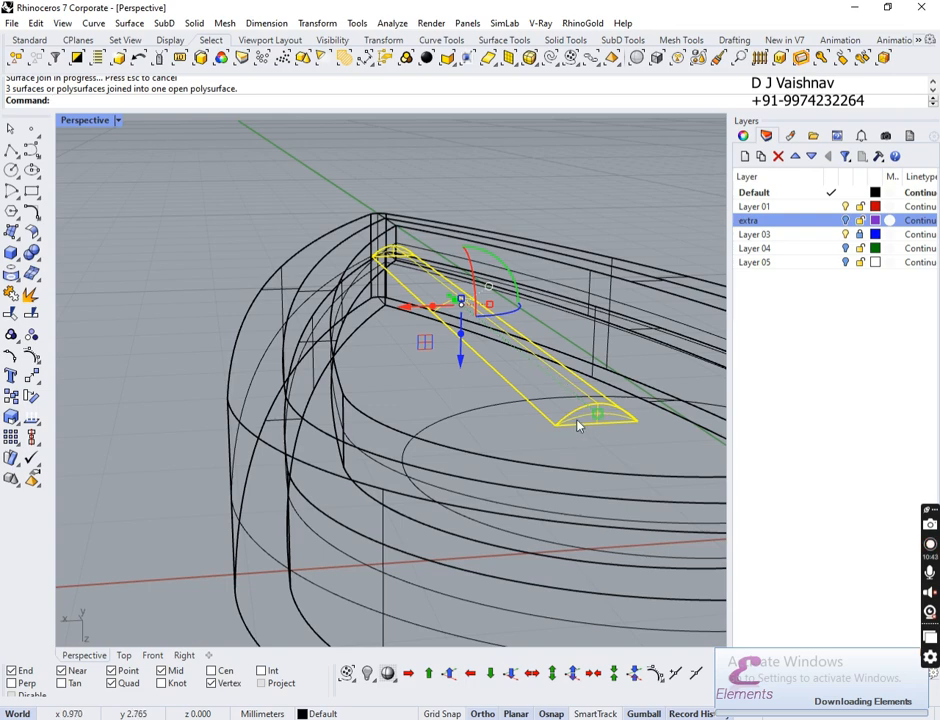
right_click_drag(577, 426, 512, 178)
Step: Switch the Perspective viewport to shaded display
left_click(117, 121)
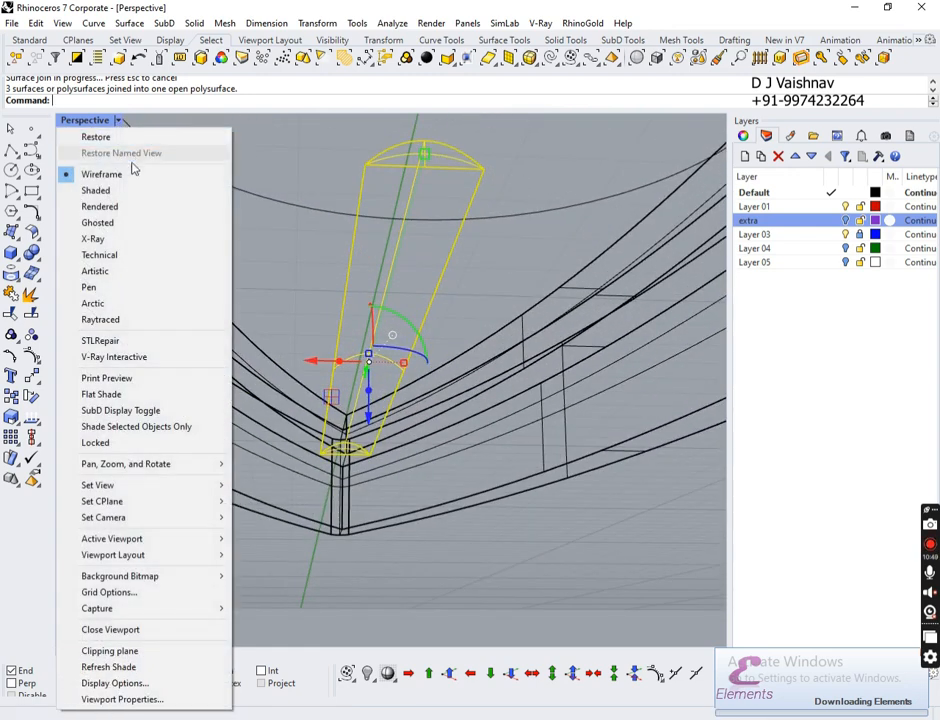
left_click(128, 191)
right_click_drag(325, 241, 444, 302)
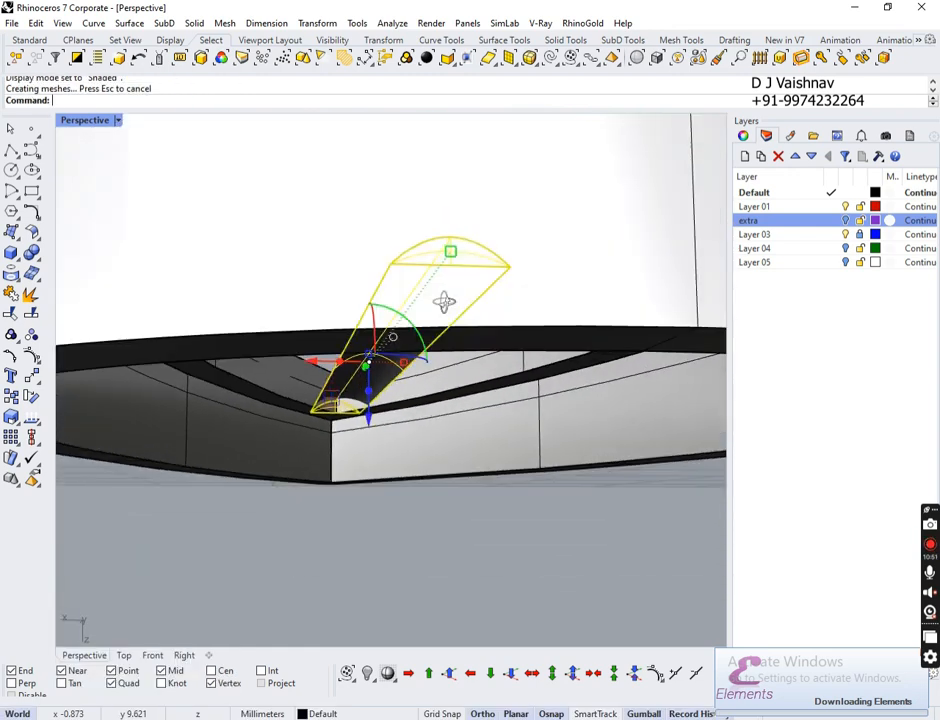
Step: Cap the tapered bar polysurface's open ends to make it a closed solid
left_click(461, 553)
right_click_drag(460, 550, 431, 432)
left_click(424, 377)
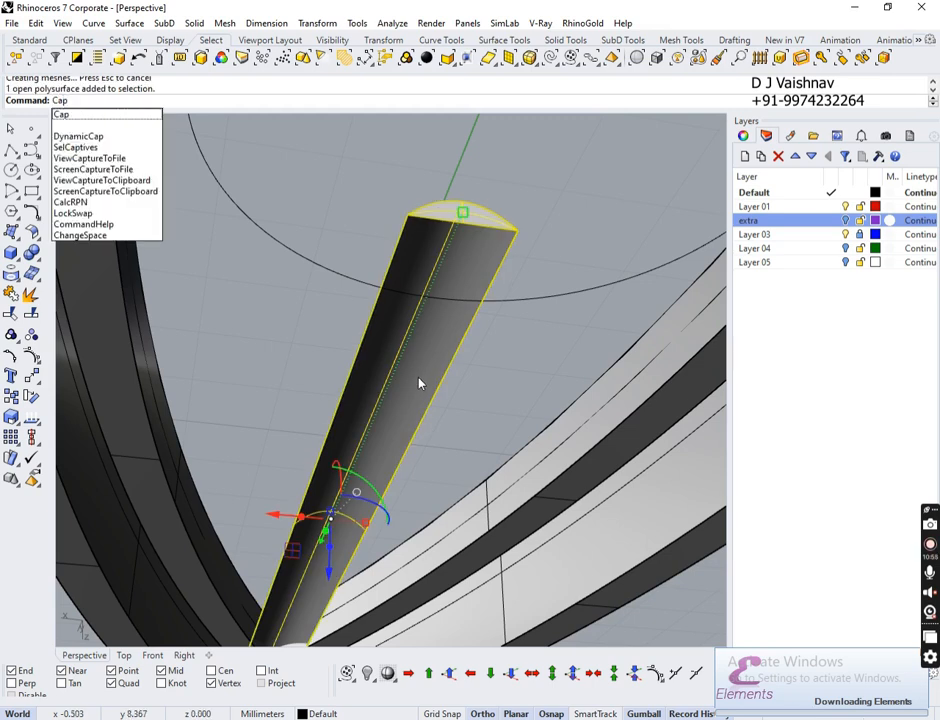
key("Return")
right_click_drag(476, 308, 516, 313)
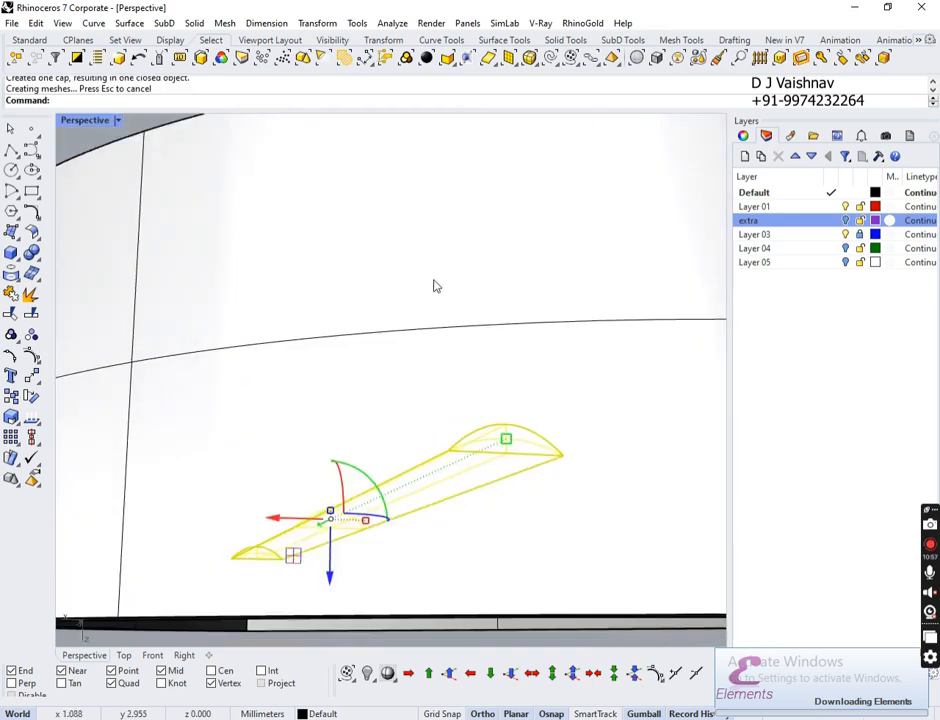
scroll(396, 286, "down", 5)
left_click(488, 540)
right_click_drag(503, 530, 475, 421)
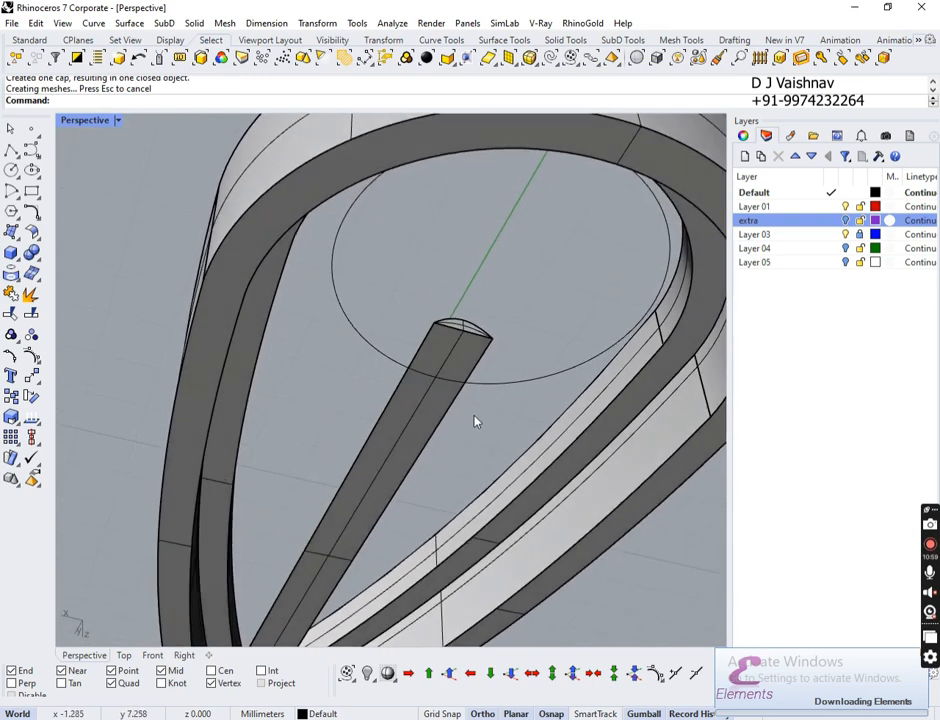
type("trudeCrv")
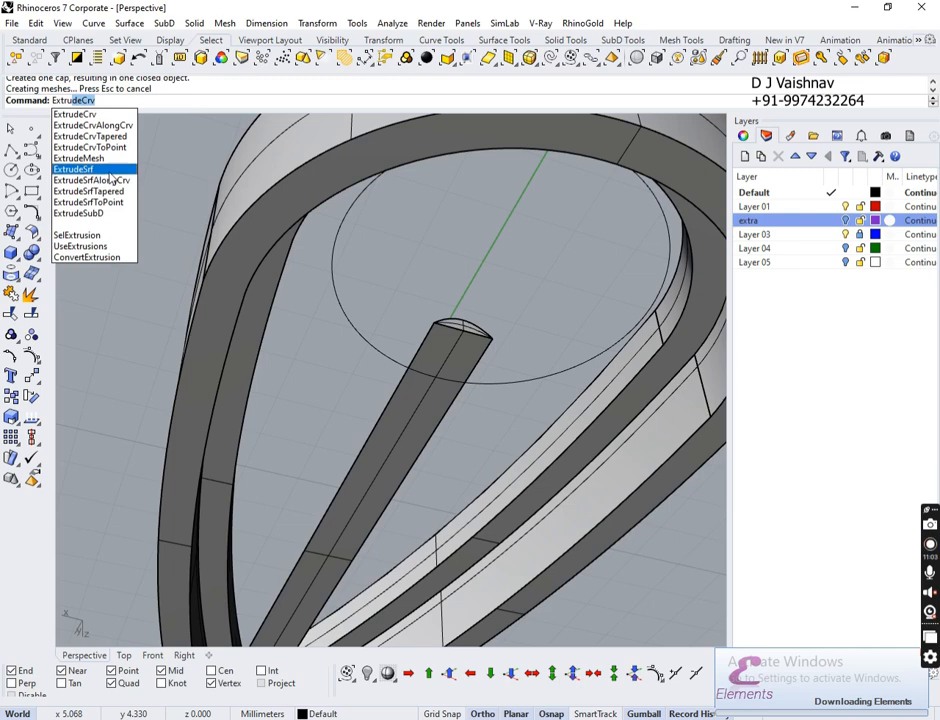
Step: Extrude the bar's face 0.65 into a solid block with ExtrudeSrf
left_click(73, 169)
left_click(420, 405)
key("Return")
right_click_drag(456, 307, 495, 445)
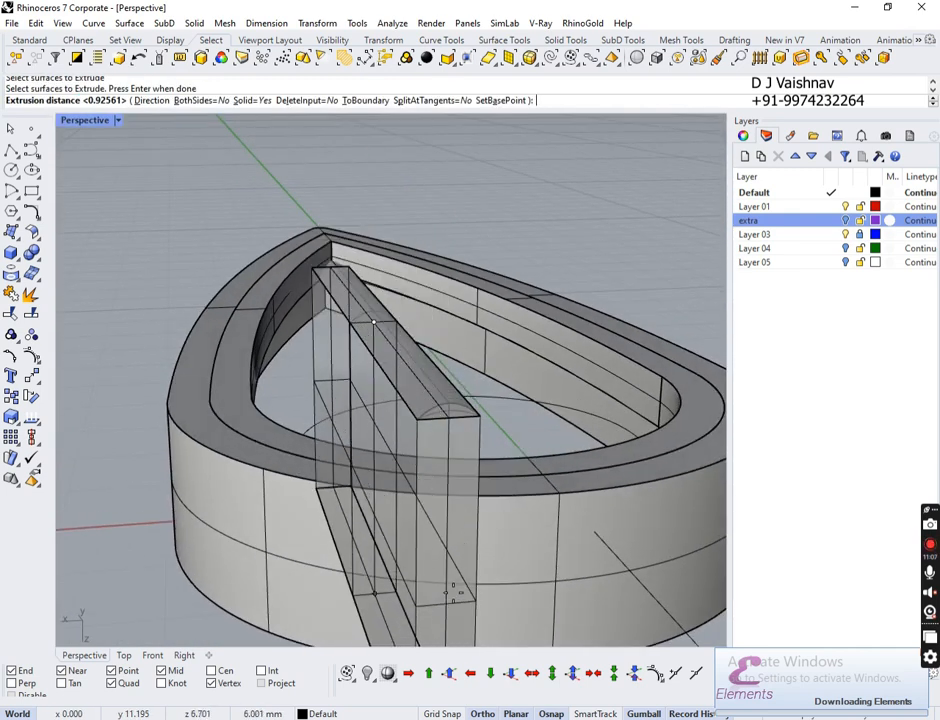
left_click(451, 590)
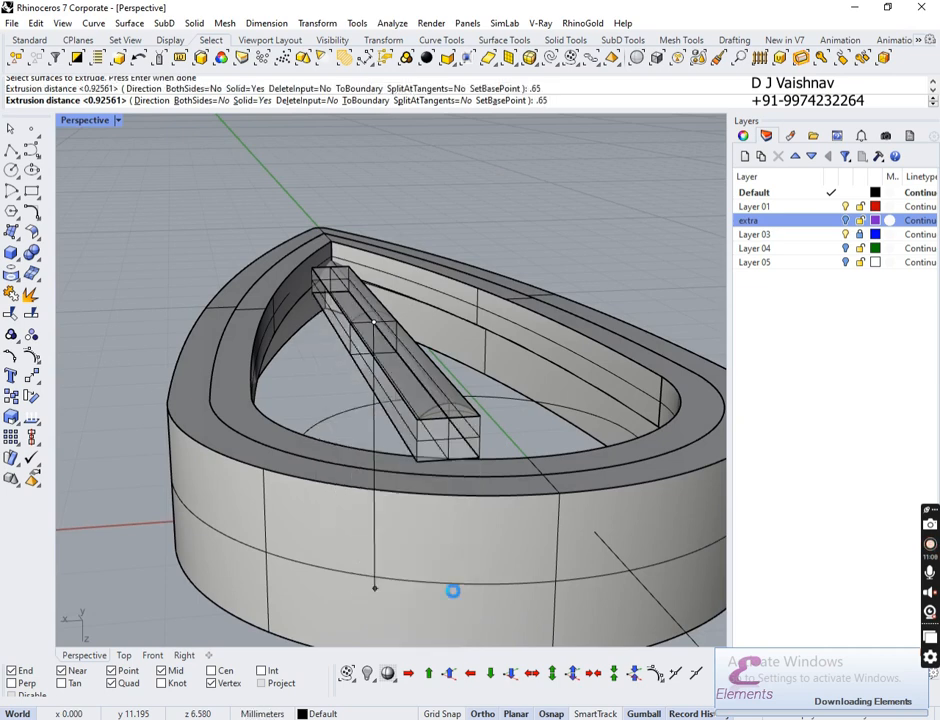
right_click_drag(481, 290, 422, 378)
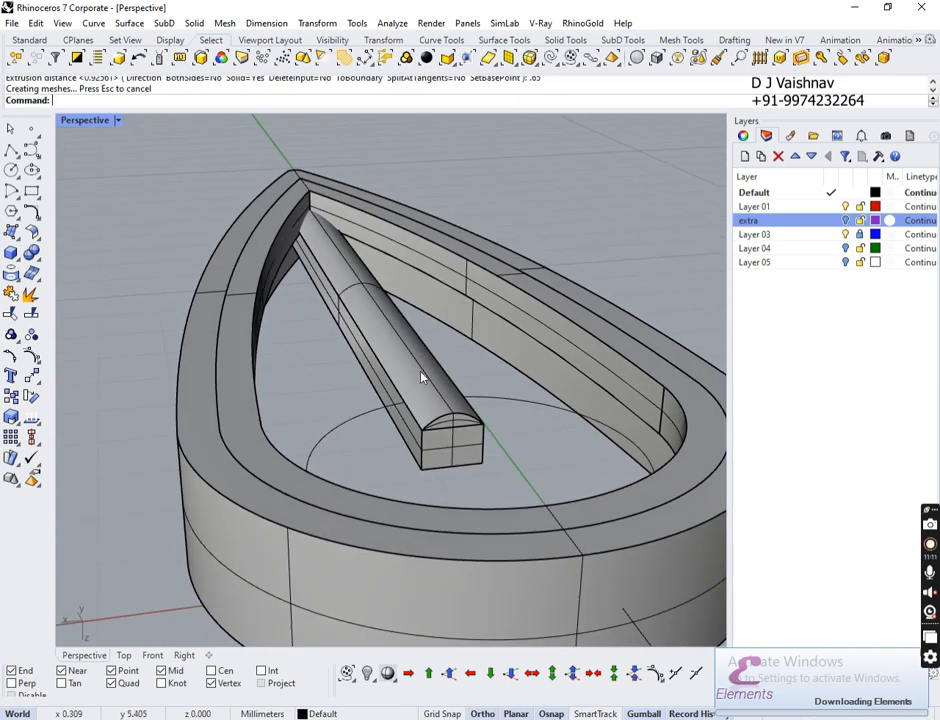
Step: Boolean-union the arched bar and the extruded block into one solid
left_click(422, 378)
left_click(368, 381)
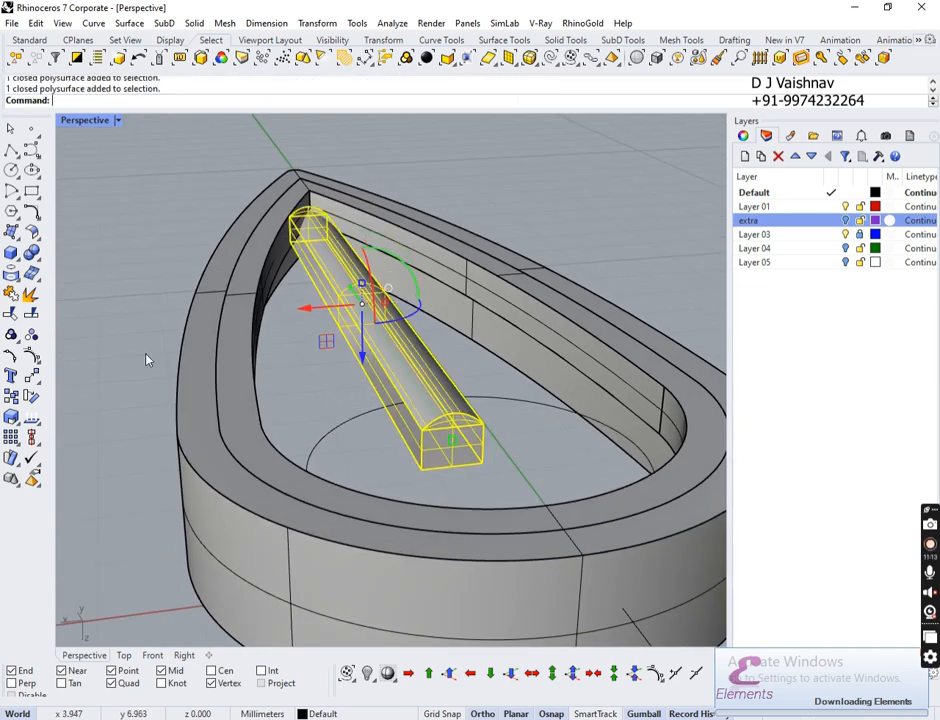
left_click(31, 253)
left_click(531, 404)
scroll(621, 210, "up", 8)
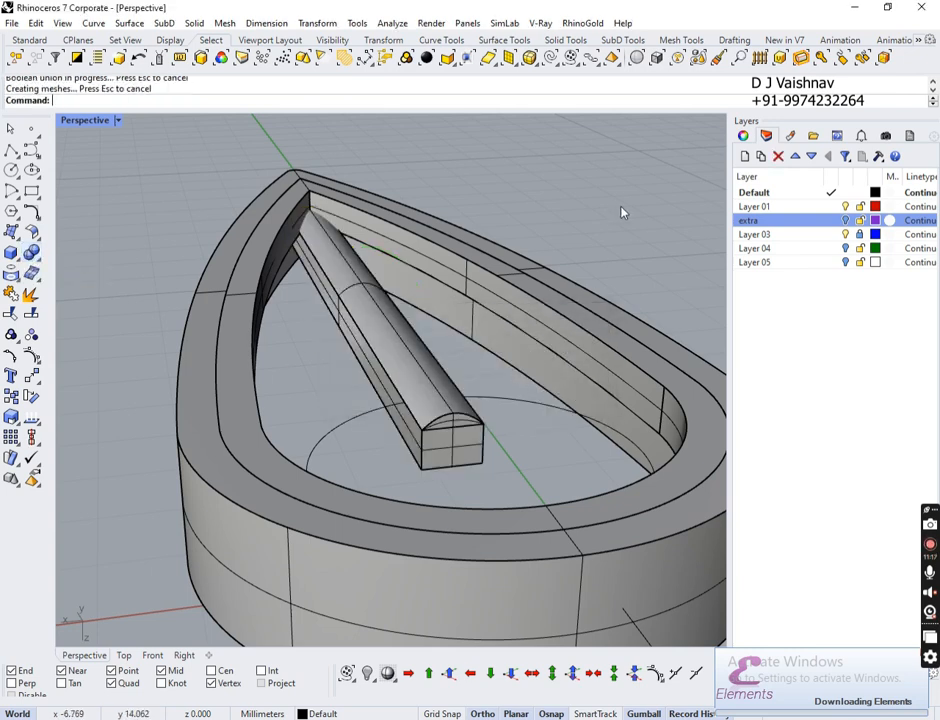
left_click(551, 412)
right_click_drag(551, 412, 493, 422)
scroll(405, 307, "down", 7)
scroll(470, 404, "up", 5)
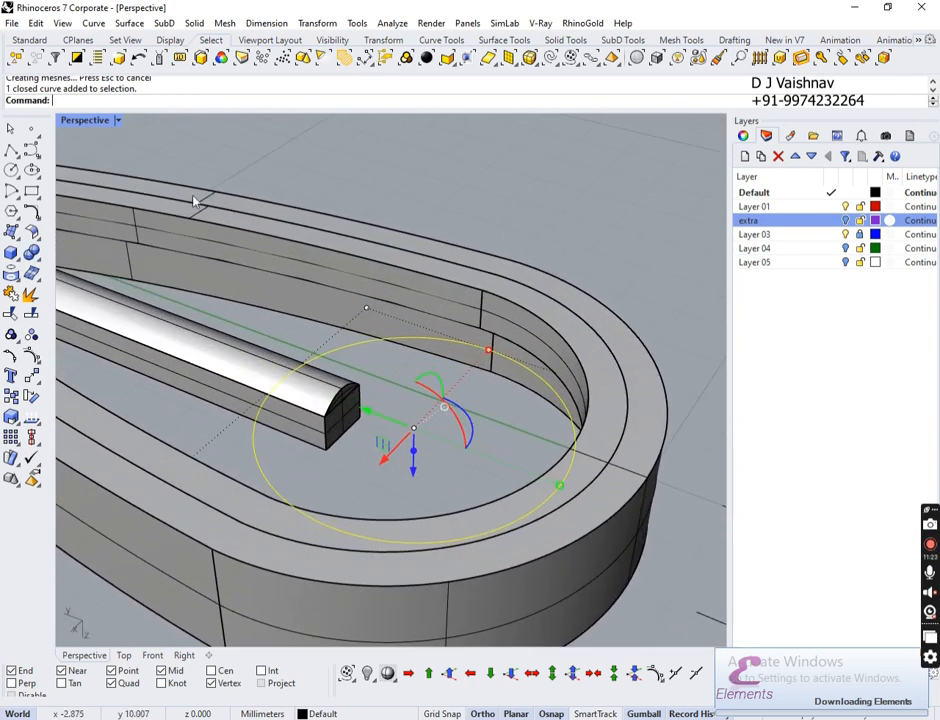
Step: Hide every object except the floor circle
left_click(77, 57)
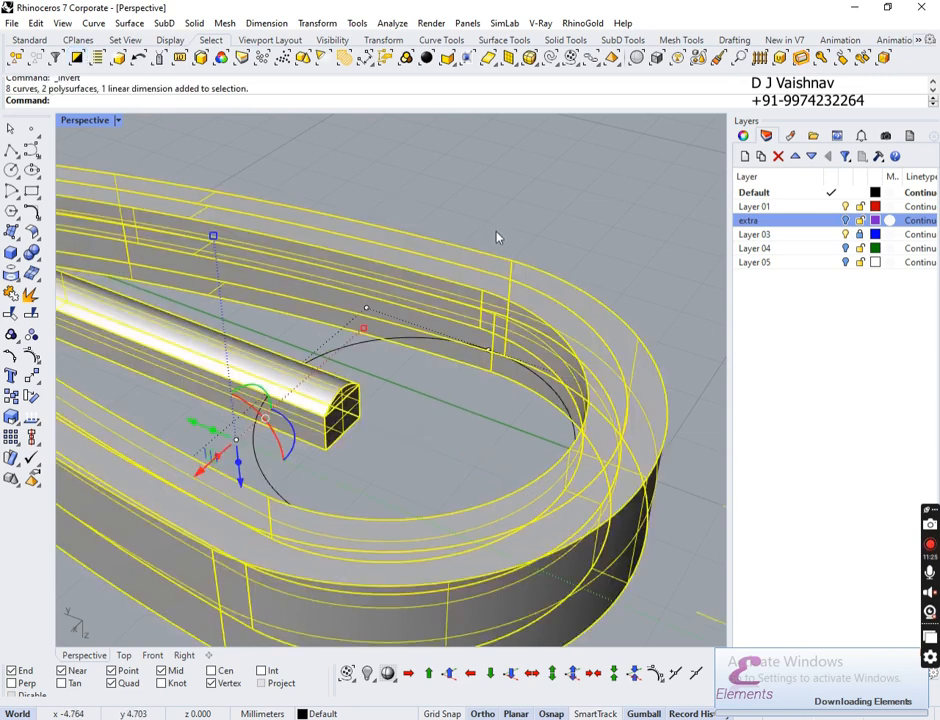
key("ctrl+h")
right_click_drag(543, 317, 47, 172)
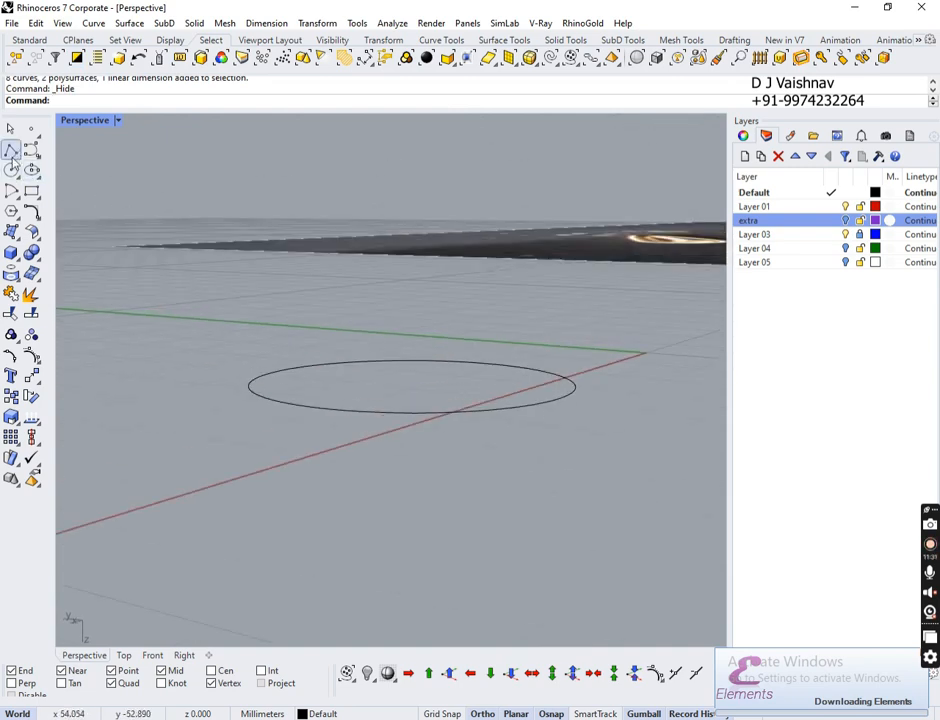
Step: Draw a 1.5 mm vertical line from the circle's centre using the Cen snap
left_click(14, 155)
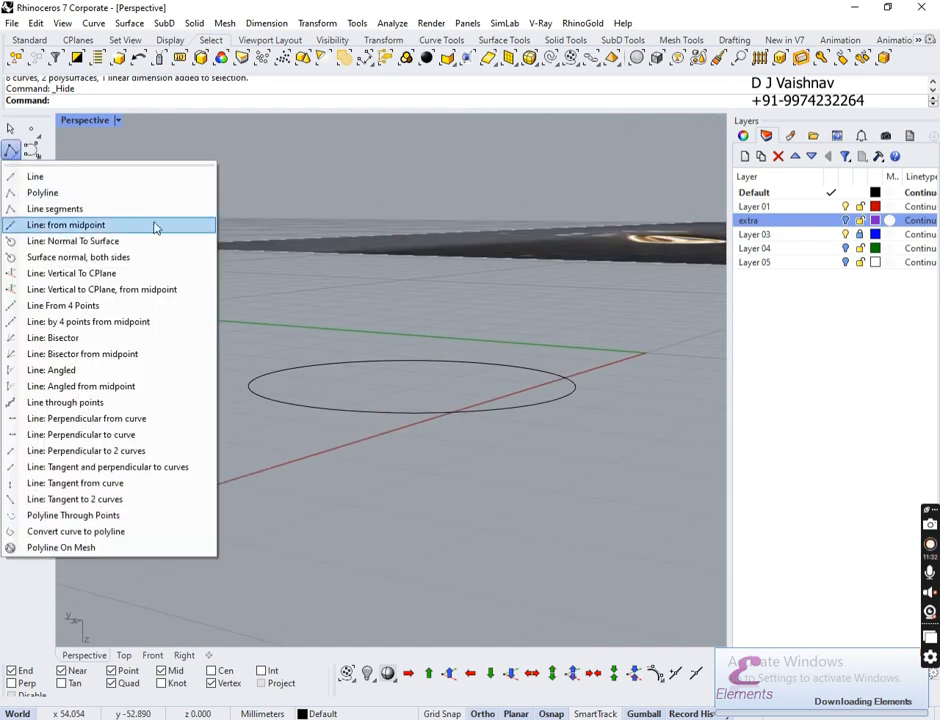
left_click(181, 276)
right_click_drag(451, 346, 496, 370)
right_click_drag(370, 255, 373, 403, "ctrl")
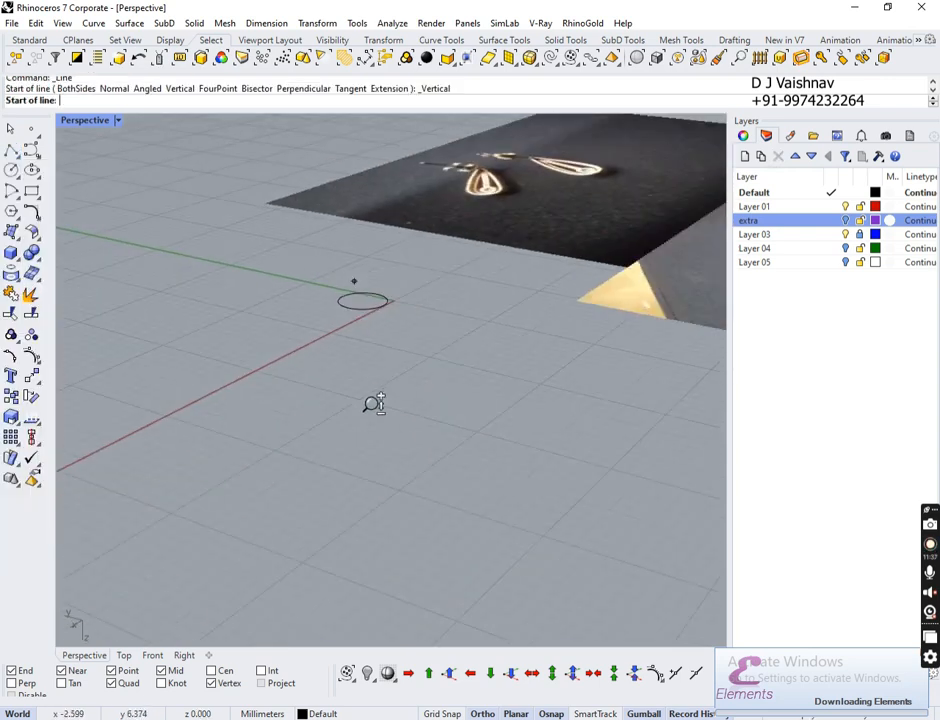
right_click_drag(342, 253, 388, 160, "ctrl")
right_click_drag(412, 423, 430, 462)
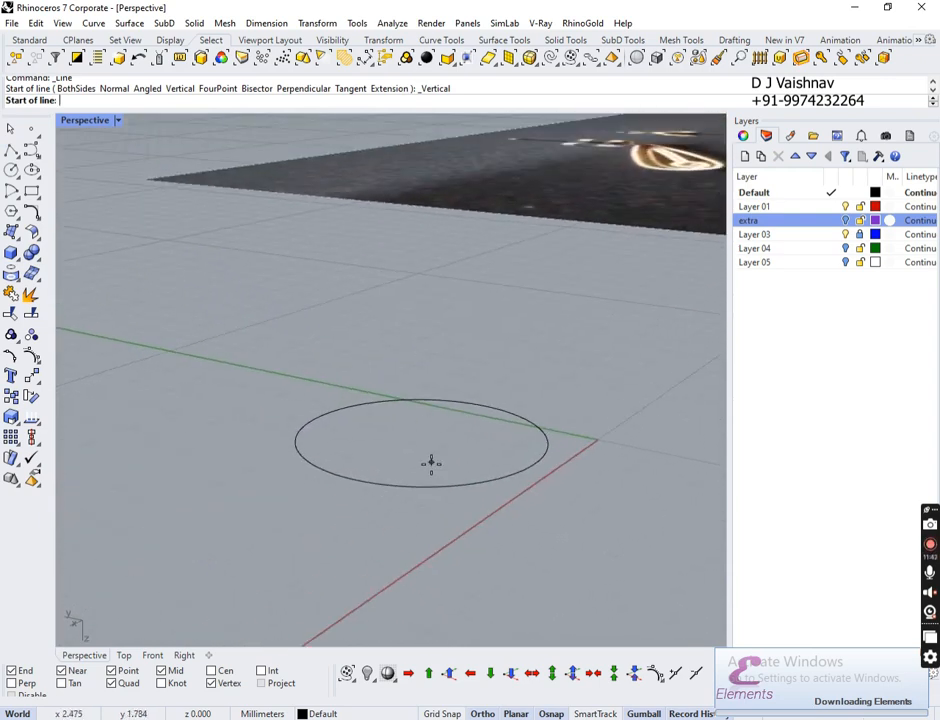
left_click(211, 671)
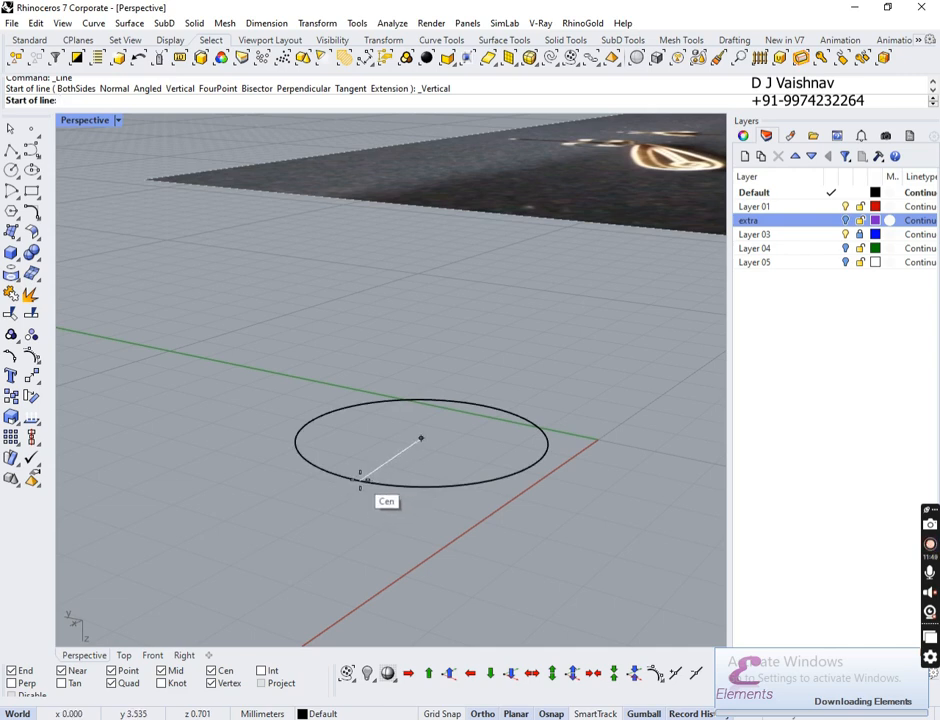
left_click(359, 480)
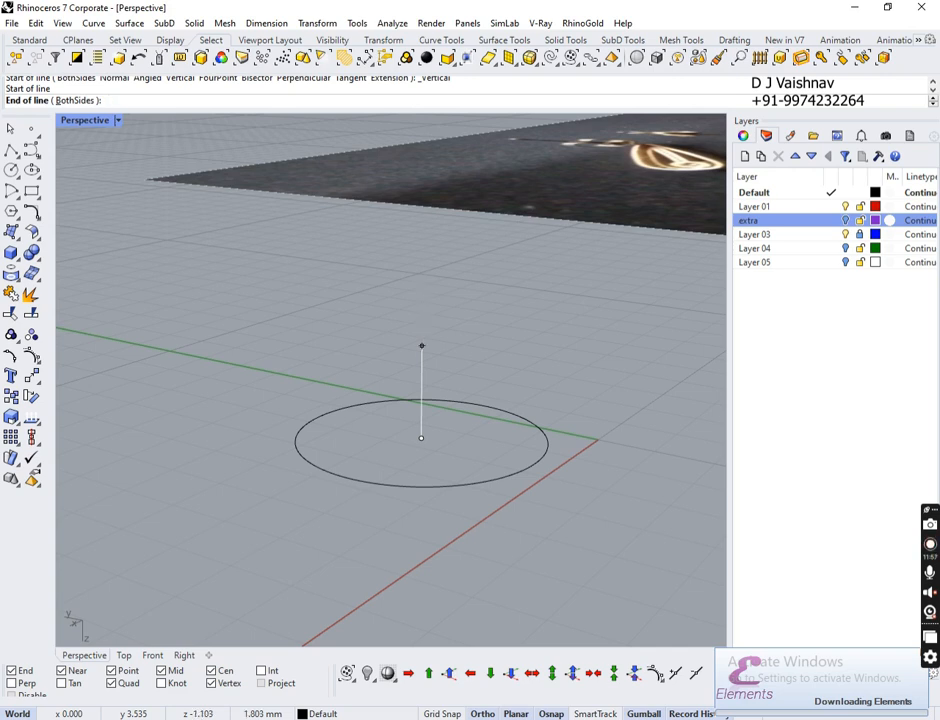
key("Return")
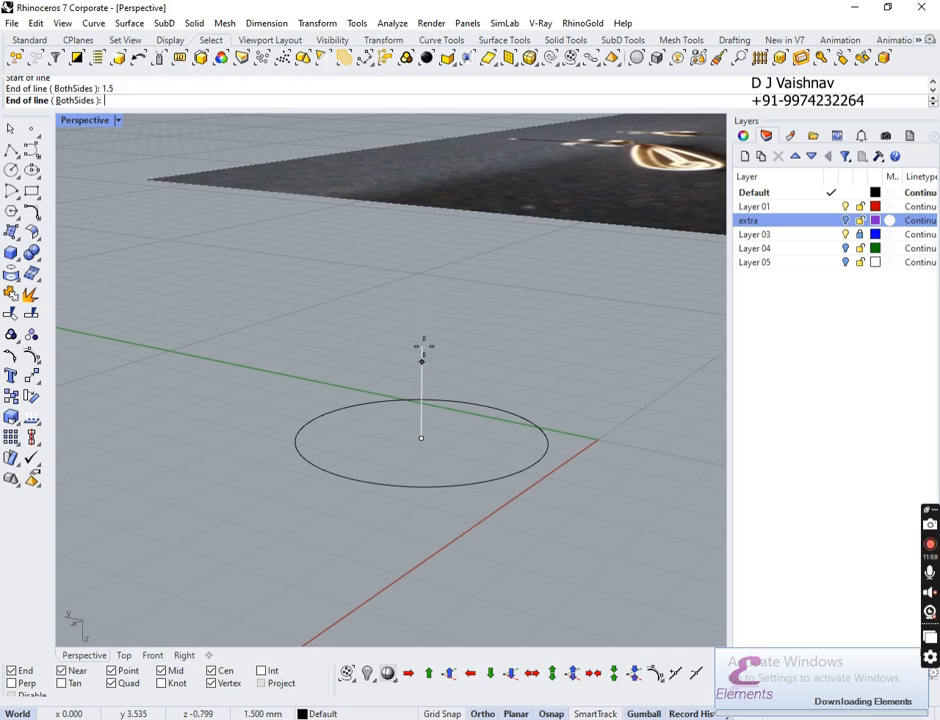
left_click(423, 345)
mouse_move(447, 357)
right_mouse_down()
mouse_move(504, 408)
mouse_move(525, 401)
mouse_move(437, 375)
right_mouse_up()
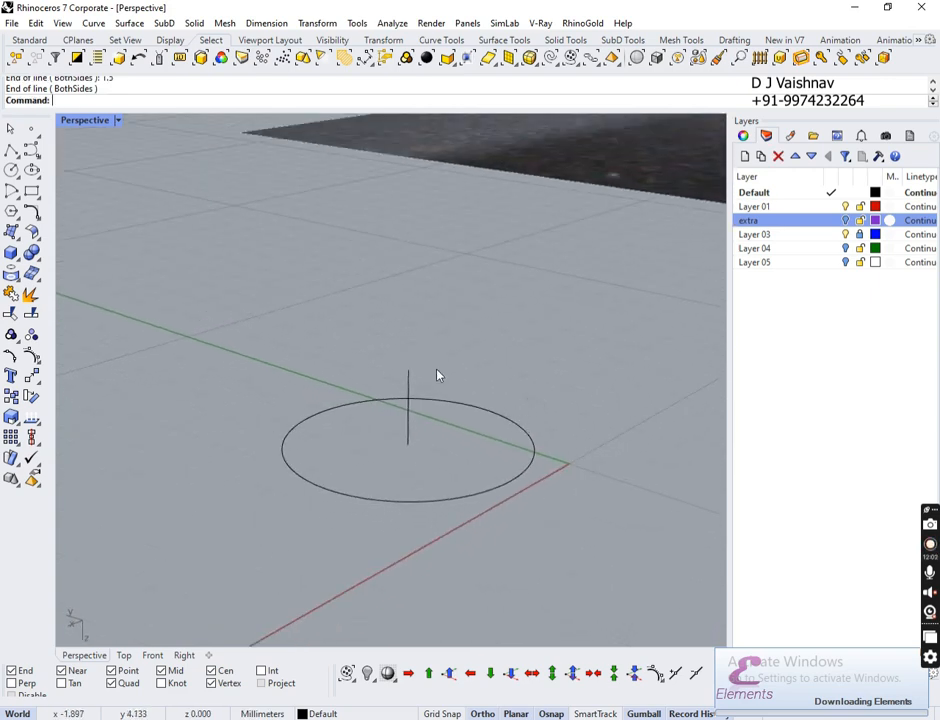
Step: Start a start-end-point arc from the vertical line's top end to the circle's quadrant
left_click(12, 190)
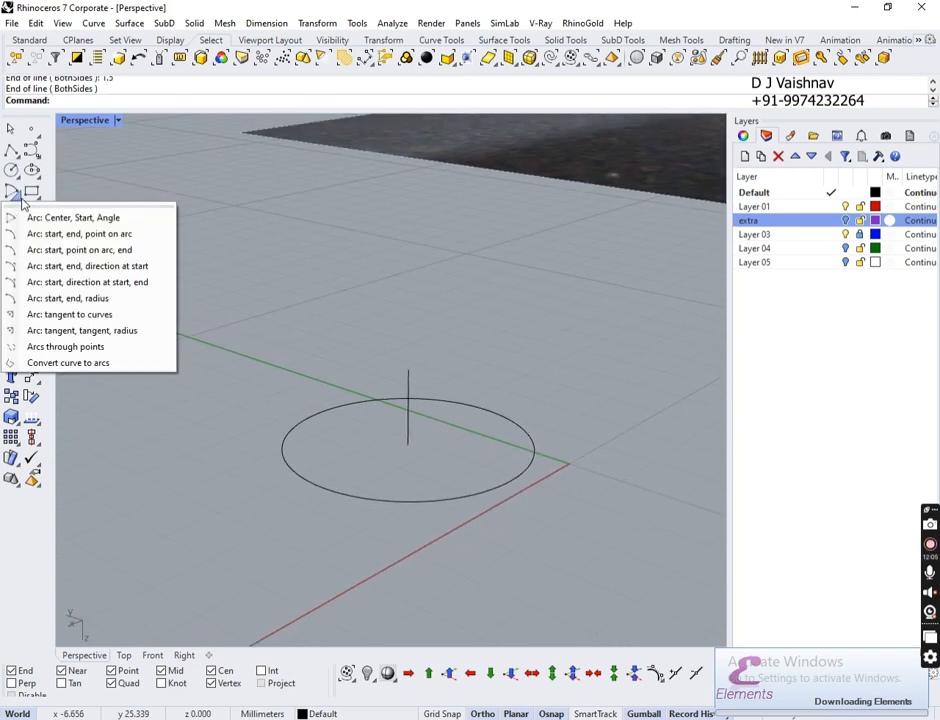
left_click(142, 236)
left_click(408, 371)
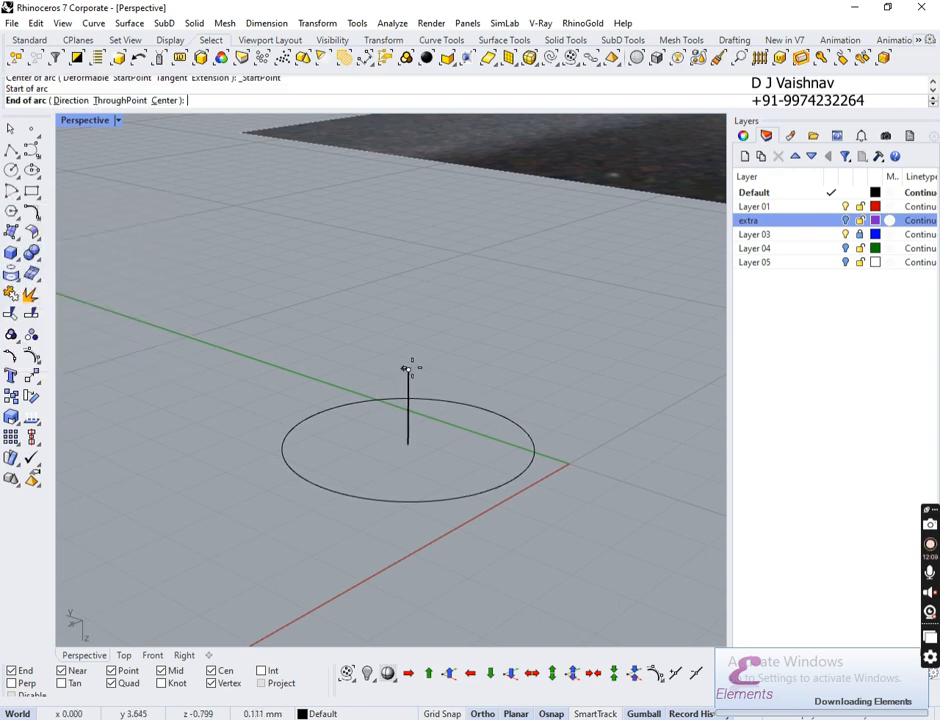
left_click(481, 406)
Step: Switch to the Front view and zoom in on the arc preview to place its curvature
right_click_drag(505, 414, 510, 445)
left_click(186, 656)
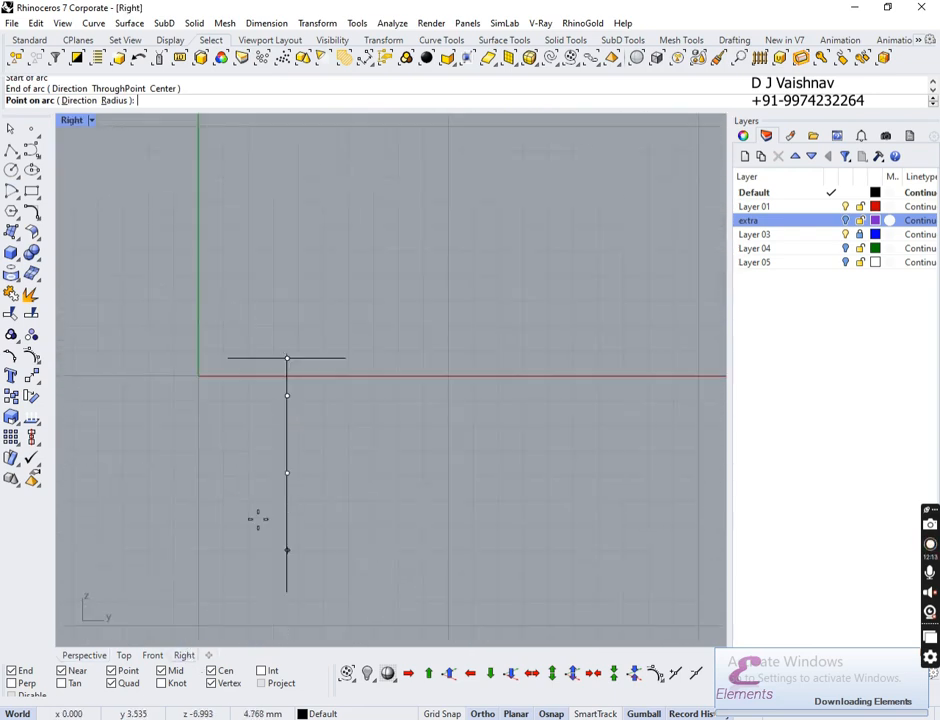
left_click(155, 656)
scroll(420, 373, "down", 10)
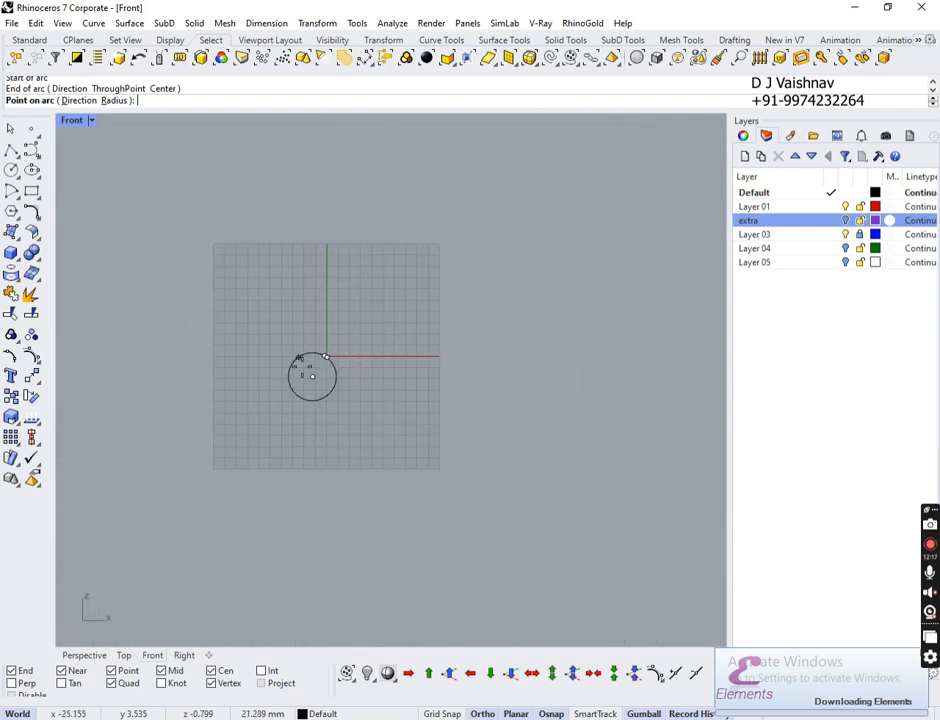
right_click_drag(304, 350, 465, 180, "ctrl")
right_click_drag(579, 252, 656, 280, "ctrl")
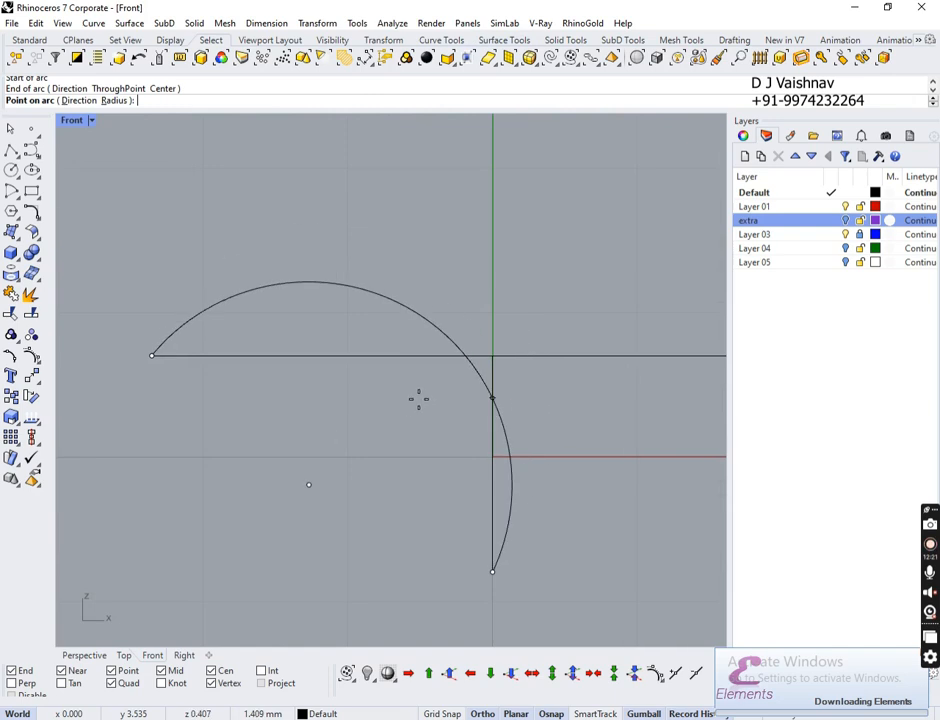
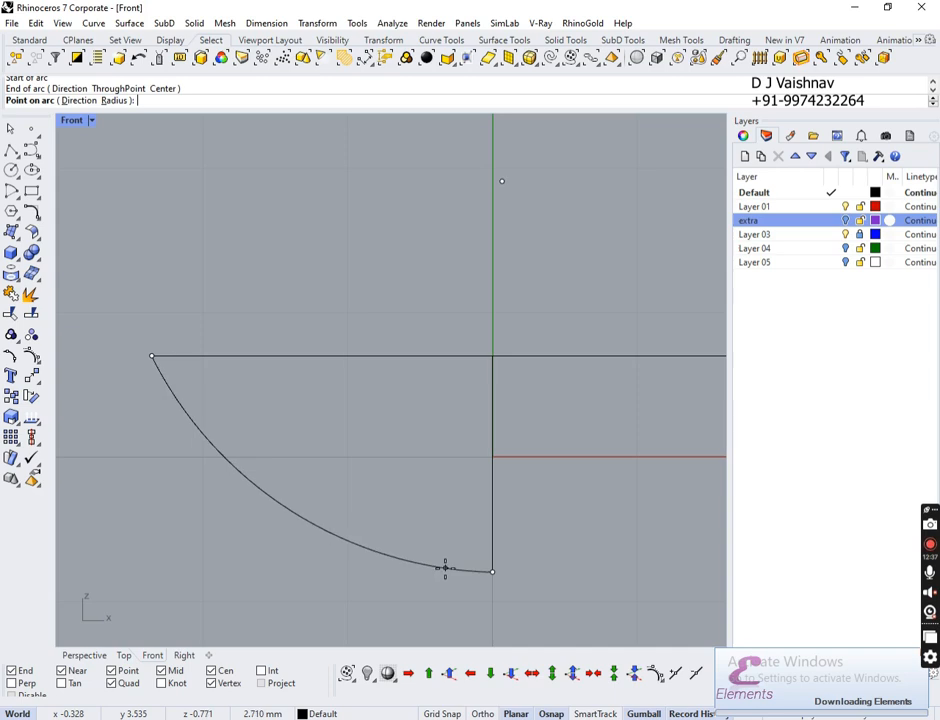
Step: Place the arc's final point to close the dome profile, then inspect the arc in Perspective
left_click(446, 563)
left_click(85, 655)
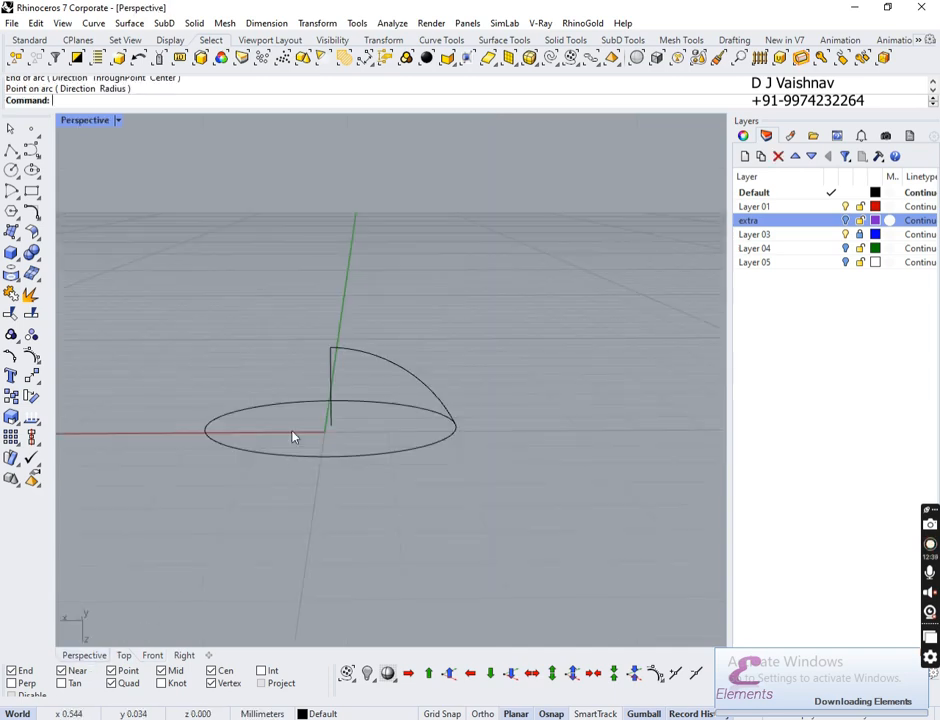
scroll(335, 442, "up", 5)
right_click_drag(385, 437, 476, 467)
left_click(450, 443)
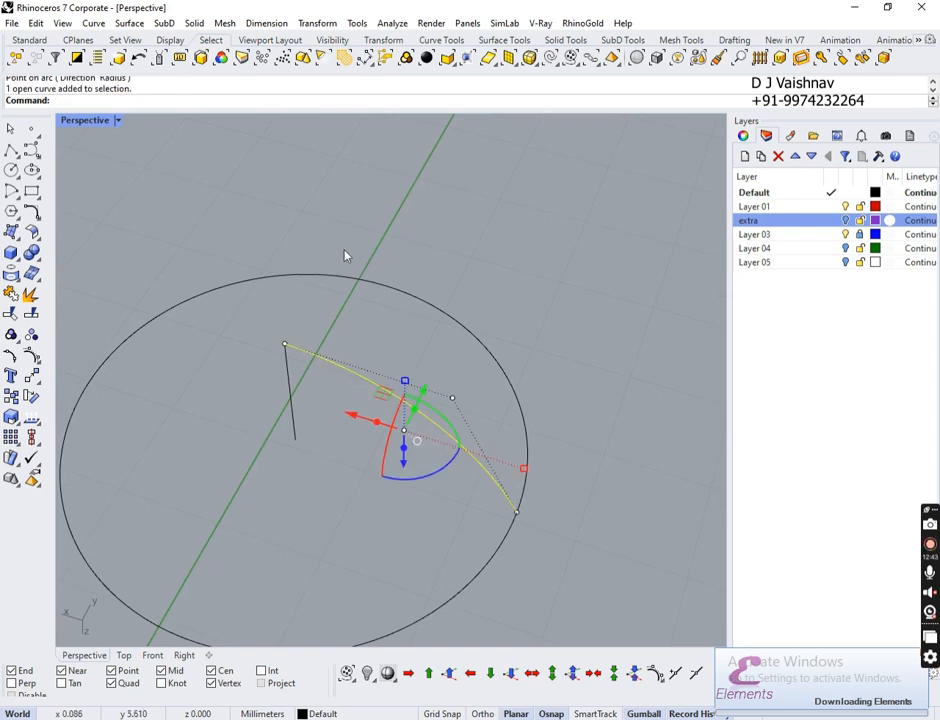
key("Escape")
Step: Rail-revolve the arc along the circle around the vertical line to form the dome
left_click(129, 23)
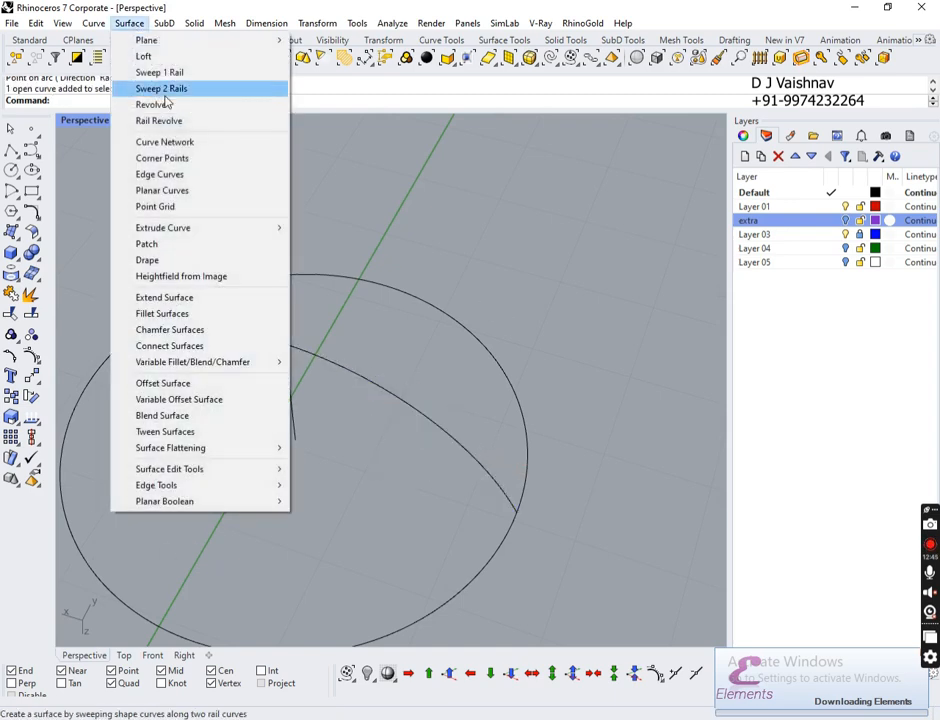
left_click(157, 120)
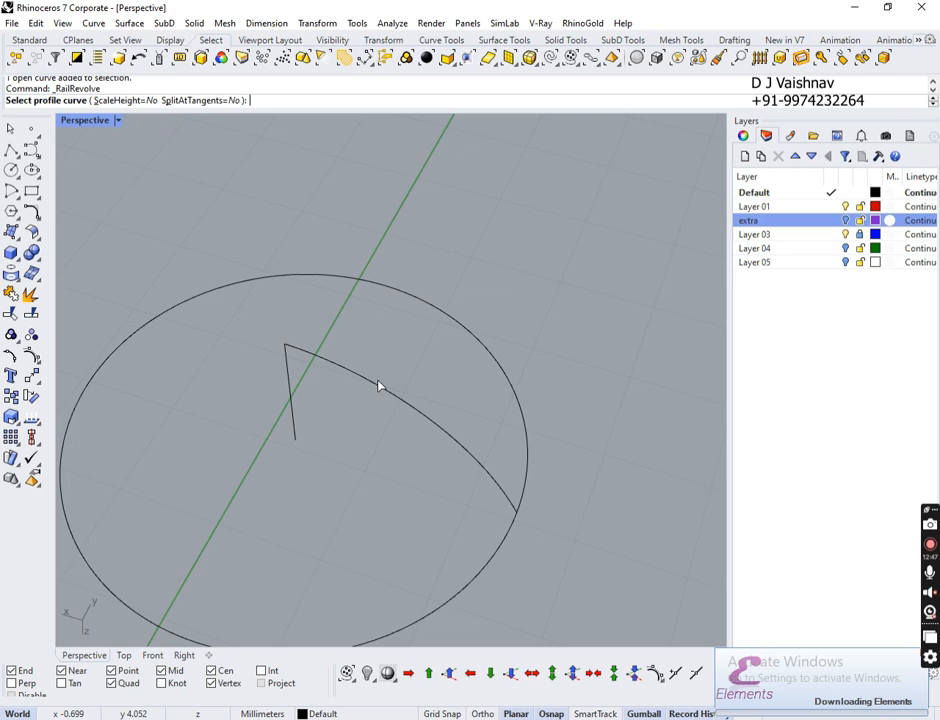
left_click(379, 385)
left_click(427, 306)
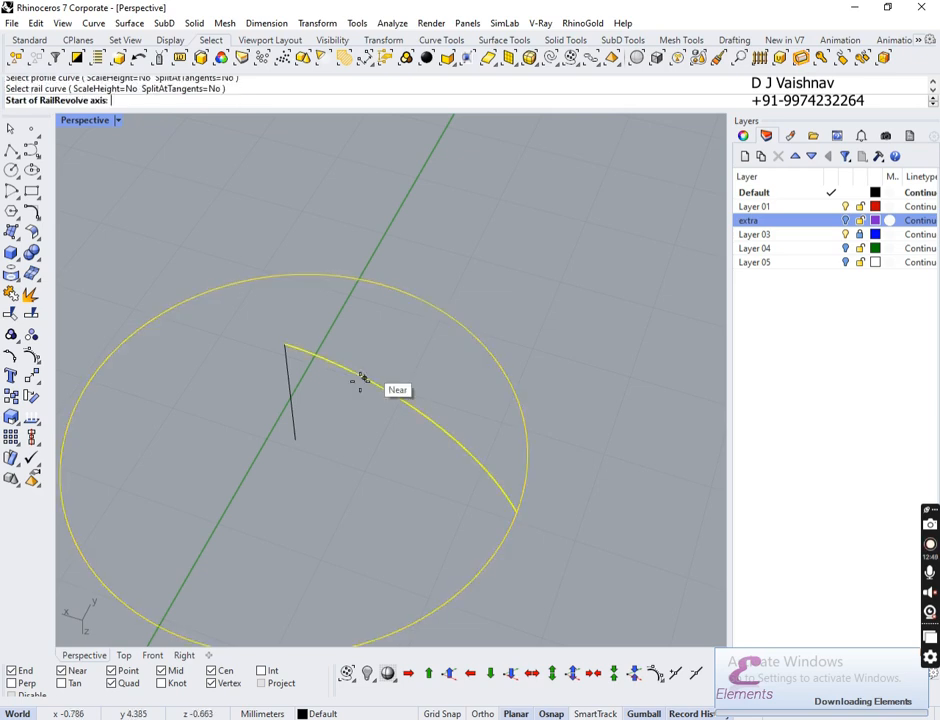
left_click(295, 437)
left_click(285, 347)
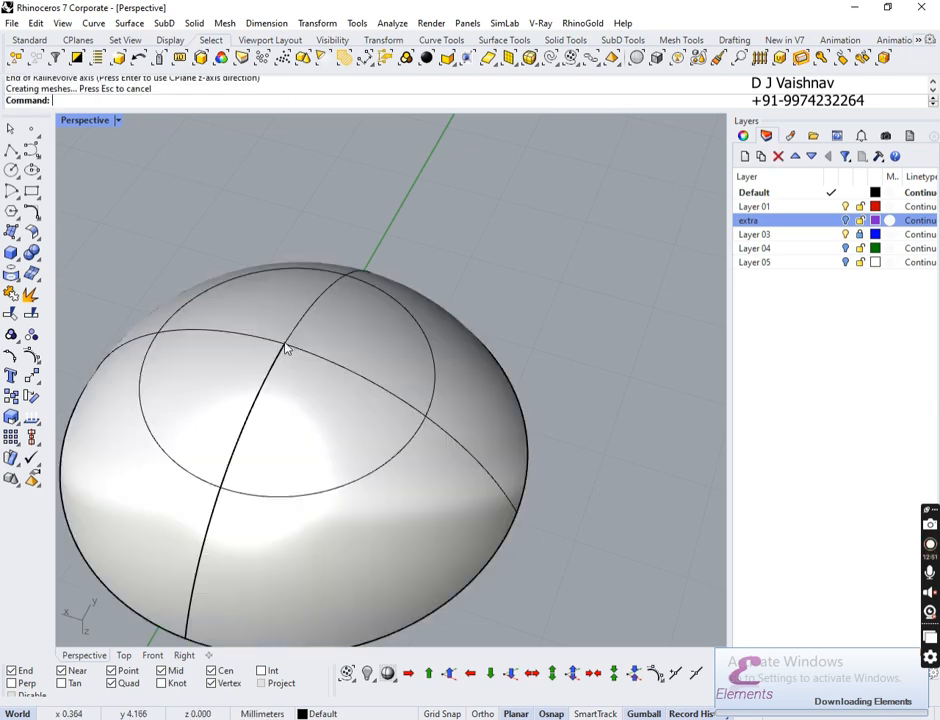
Step: Cap the dome's open base to make it a closed solid
scroll(424, 430, "down", 3)
right_click_drag(424, 430, 399, 264)
left_click(366, 297)
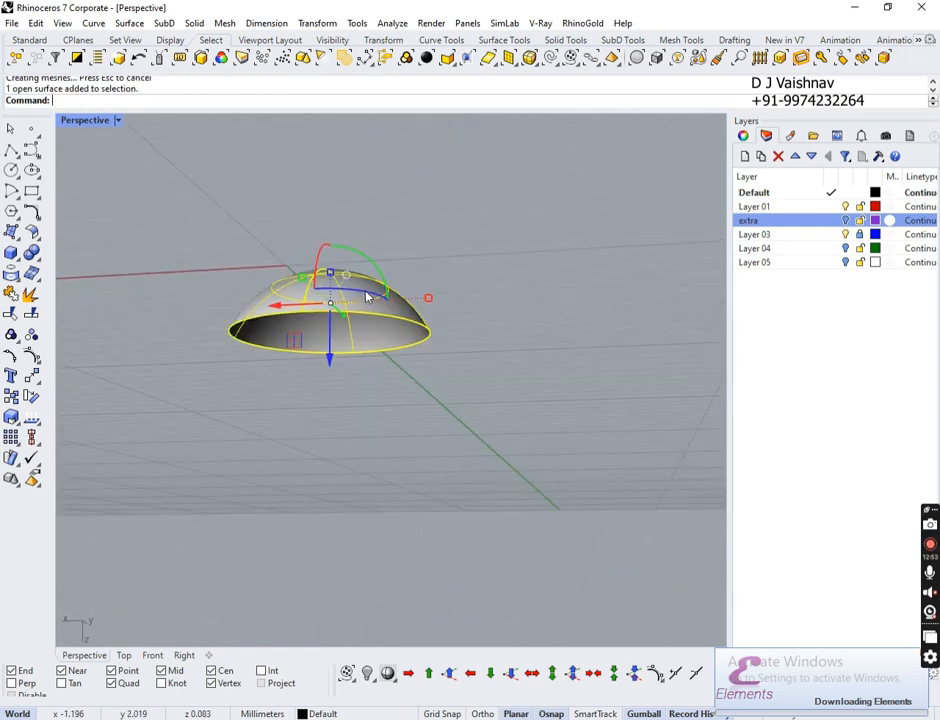
key("Return")
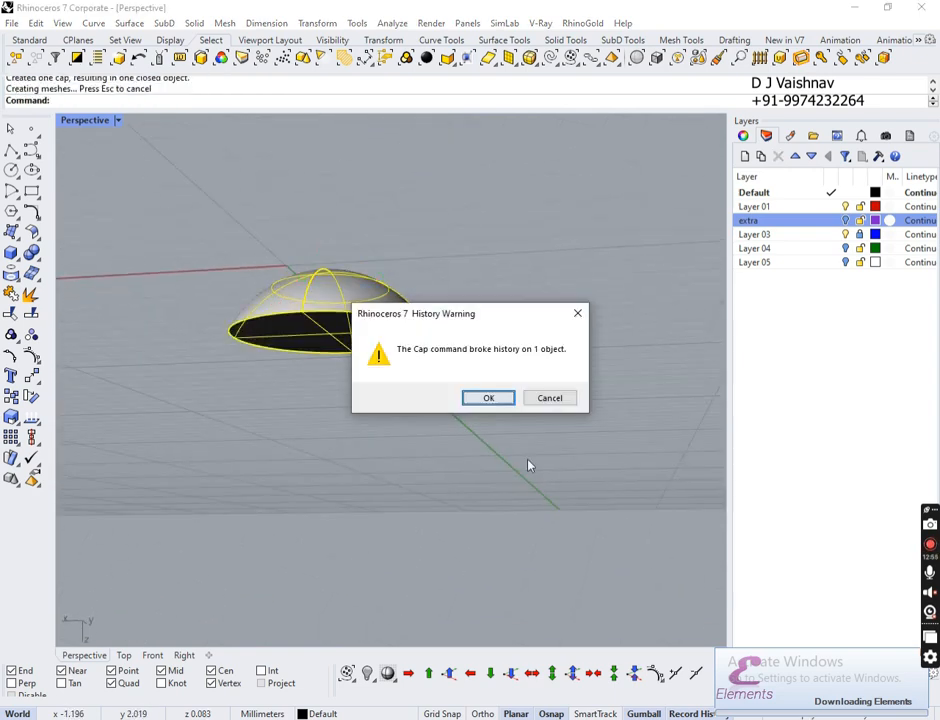
left_click(502, 392)
right_click_drag(488, 464, 487, 403)
left_click(487, 403)
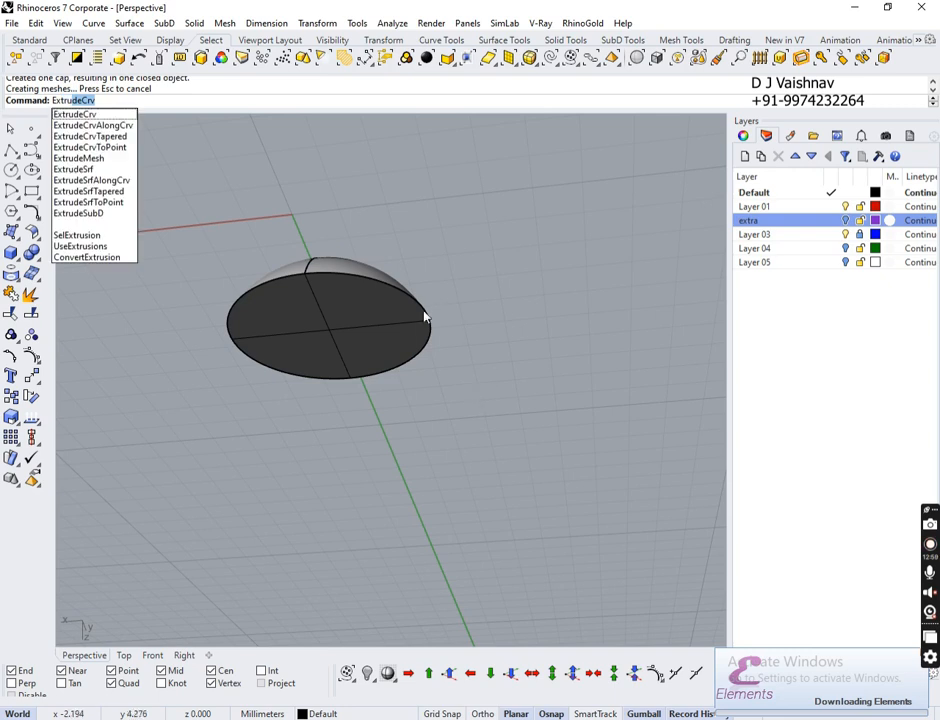
Step: Extrude the flat cap surface 0.75 mm to form a band under the dome
left_click(73, 169)
left_click(369, 330)
key("Return")
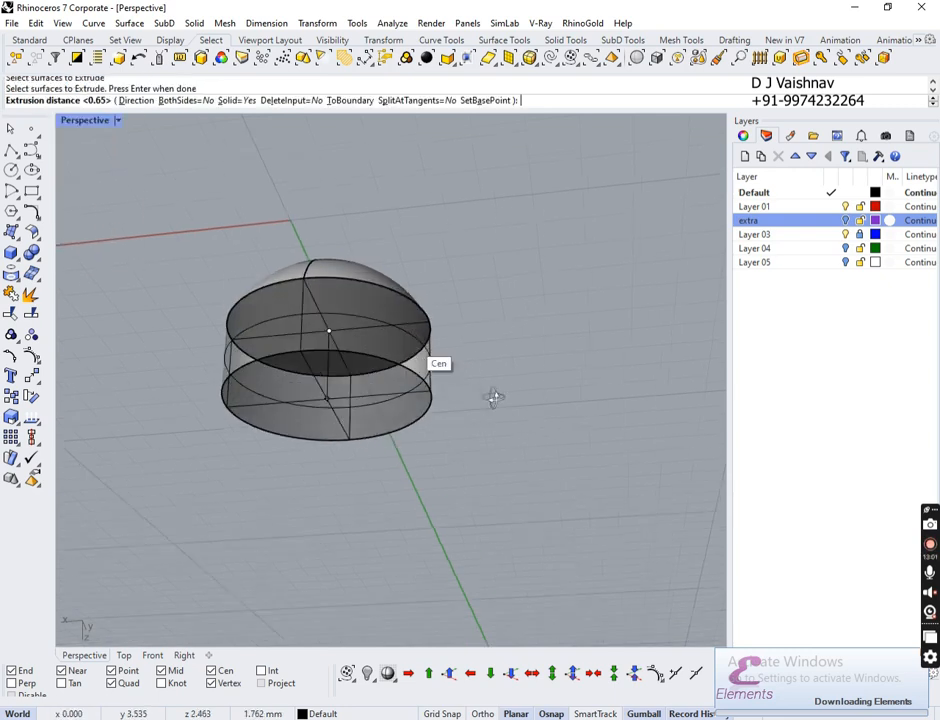
right_click_drag(493, 397, 466, 474)
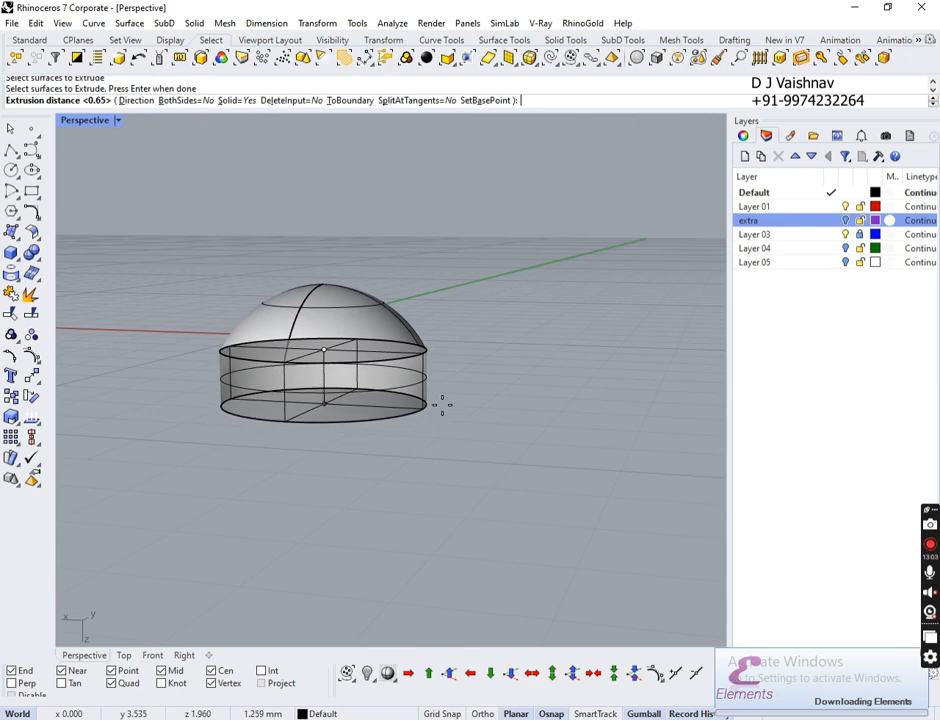
type(".75")
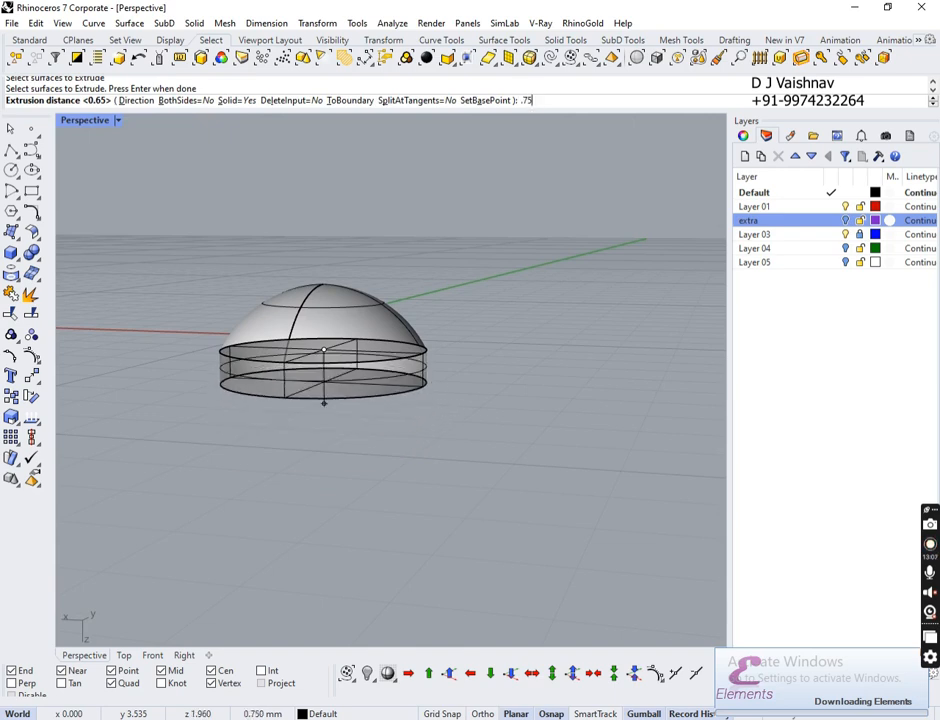
key("Return")
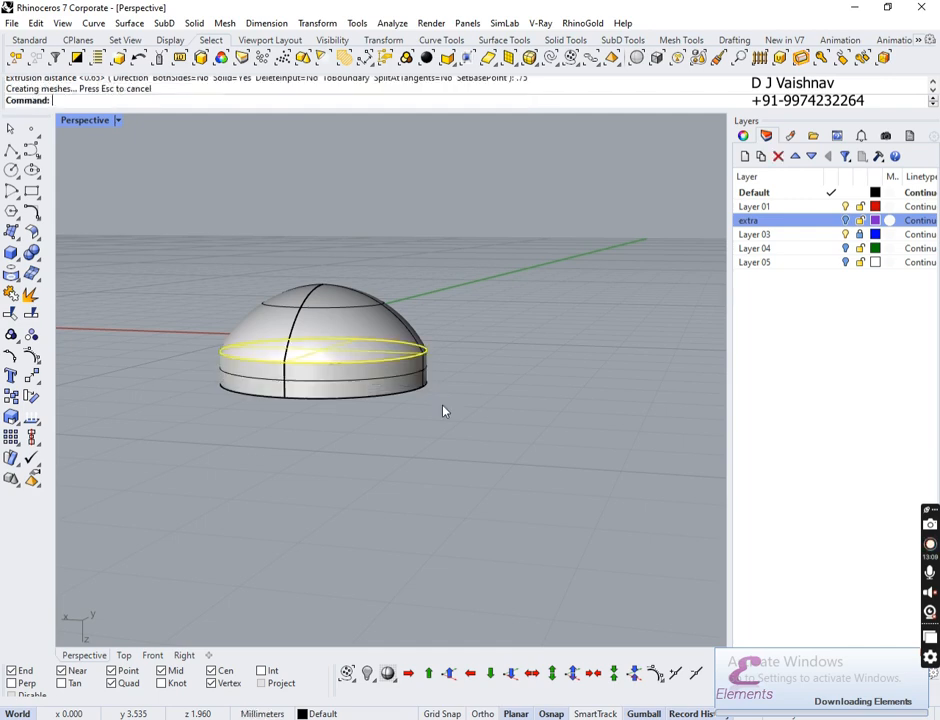
Step: Boolean-union the extruded band and the dome into one solid
left_click(371, 388)
left_click(384, 328, "shift")
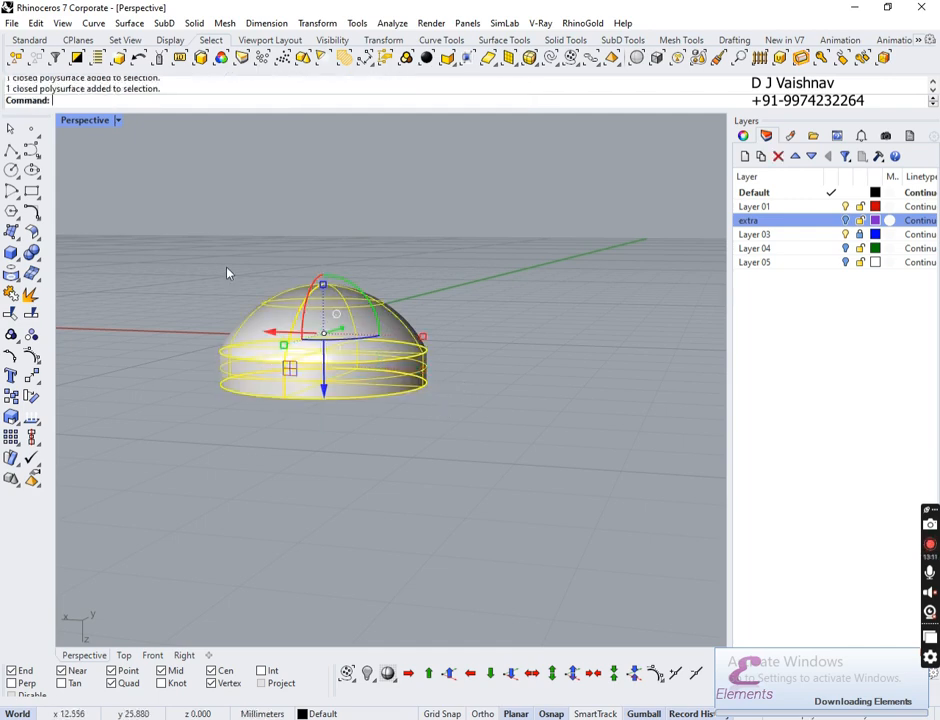
left_click(32, 271)
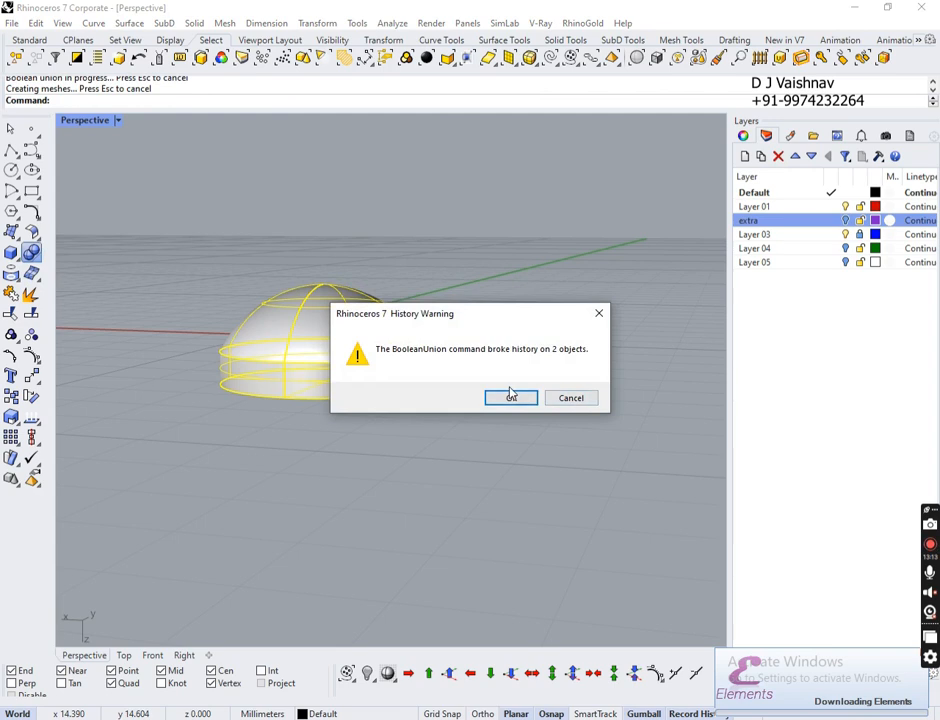
left_click(510, 395)
Step: Unhide all 19 hidden objects and orbit to a near top-down view of the teardrop
key("ctrl+alt+h")
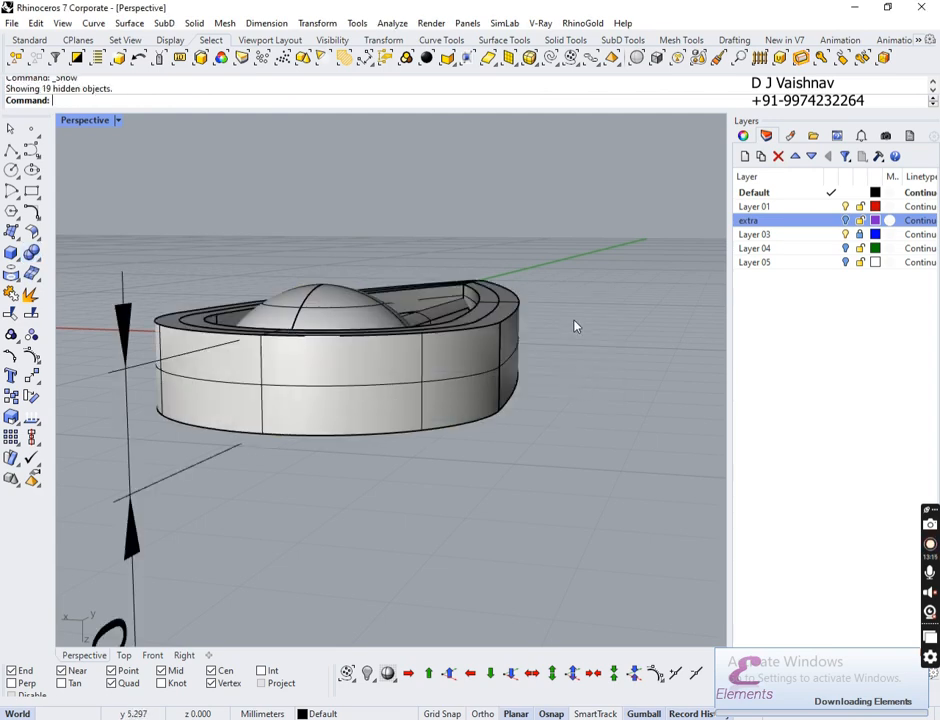
right_click_drag(576, 325, 556, 344)
scroll(538, 464, "down", 6)
scroll(548, 304, "up", 8)
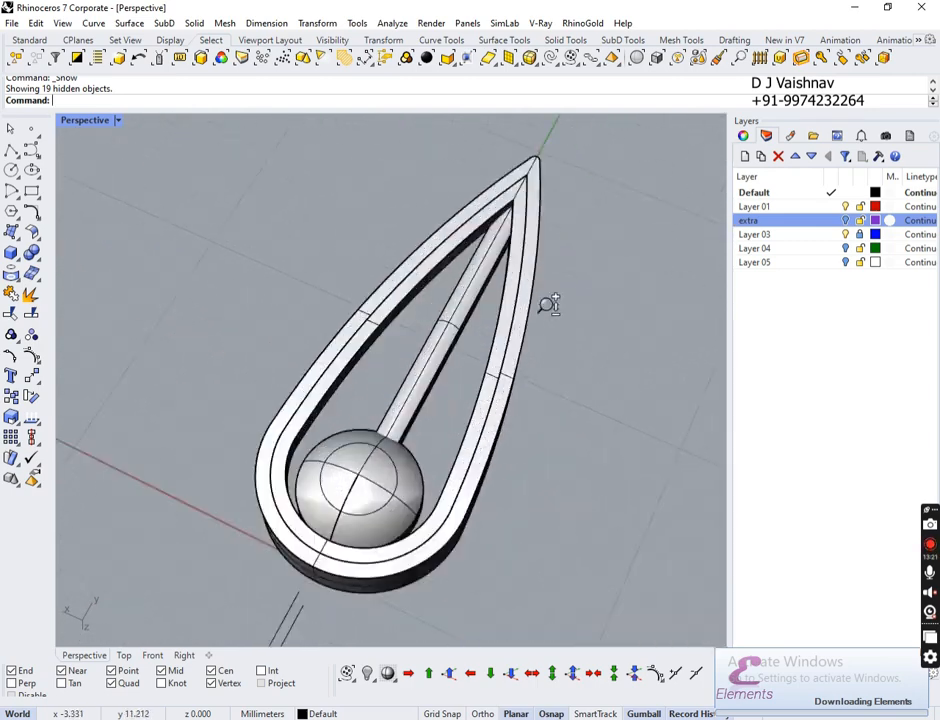
scroll(530, 434, "down", 8)
scroll(550, 340, "up", 2)
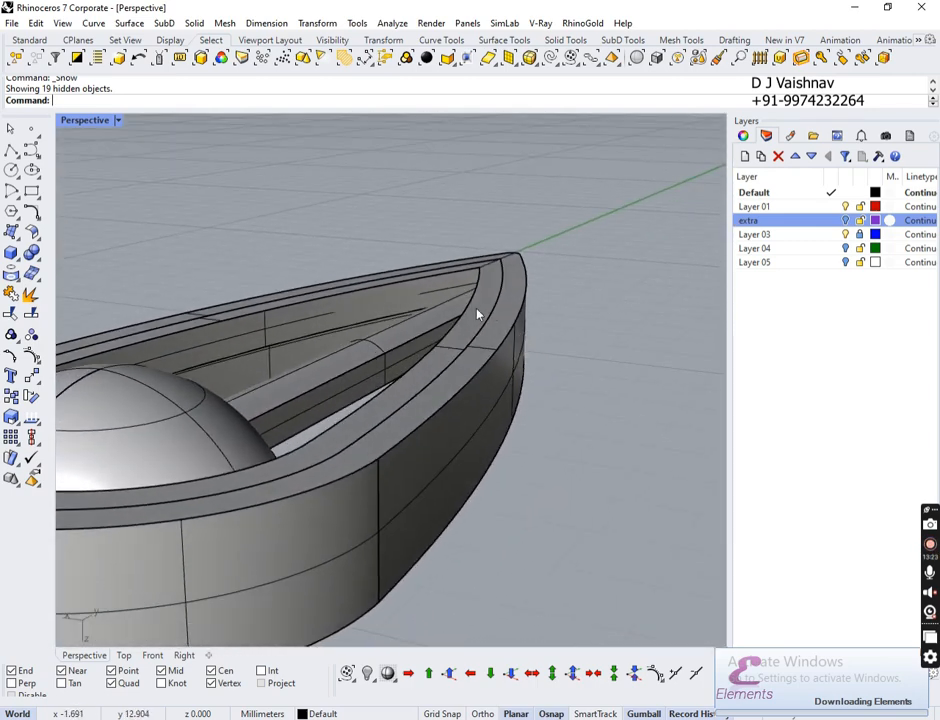
scroll(417, 390, "down", 5)
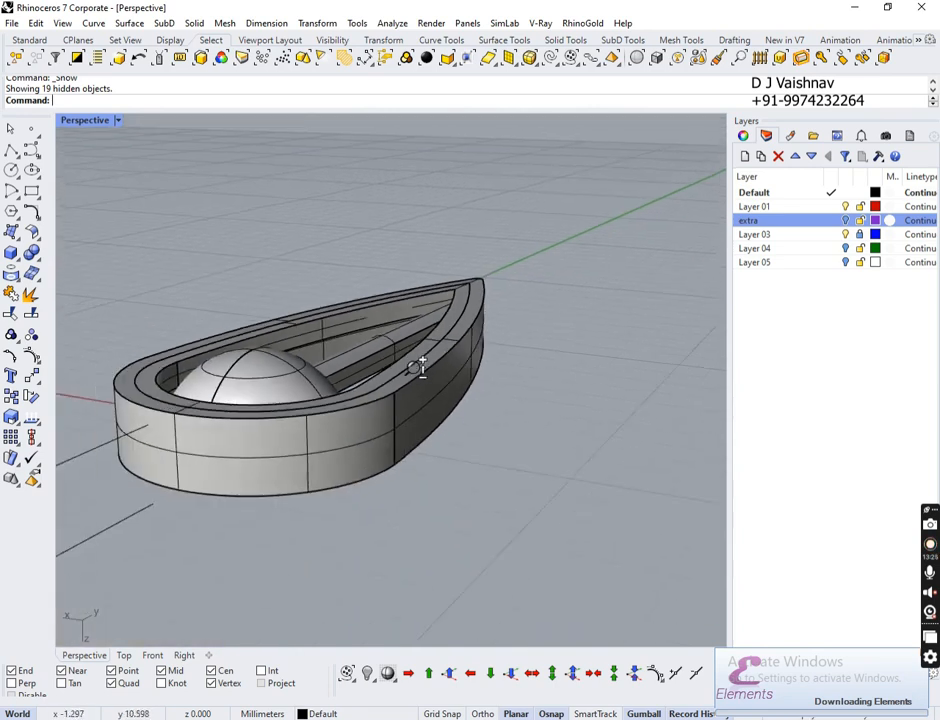
right_click_drag(420, 367, 250, 444)
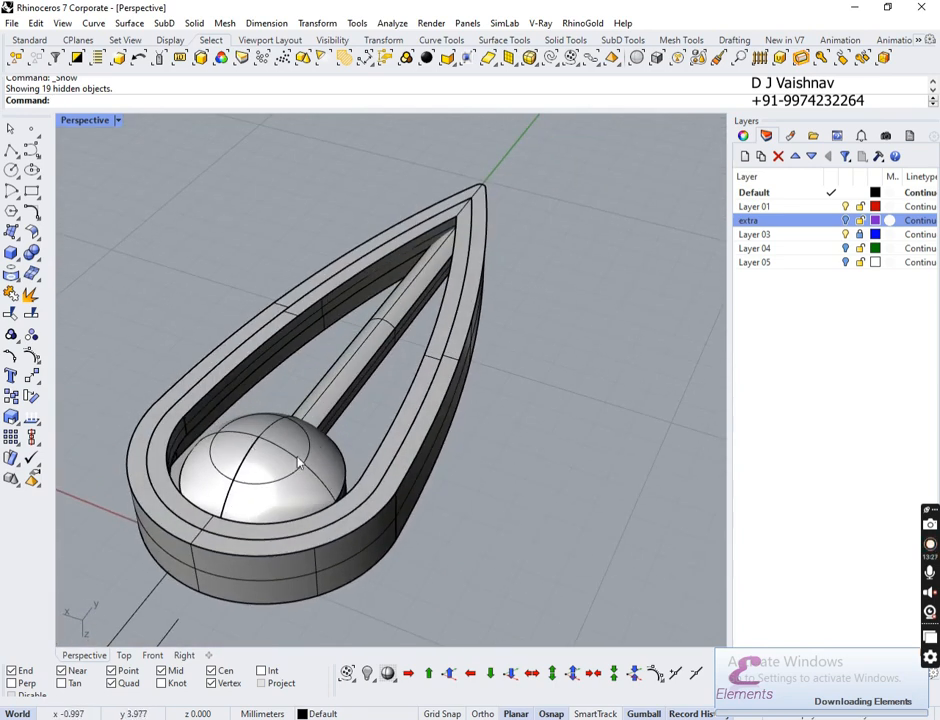
right_click_drag(352, 514, 399, 277)
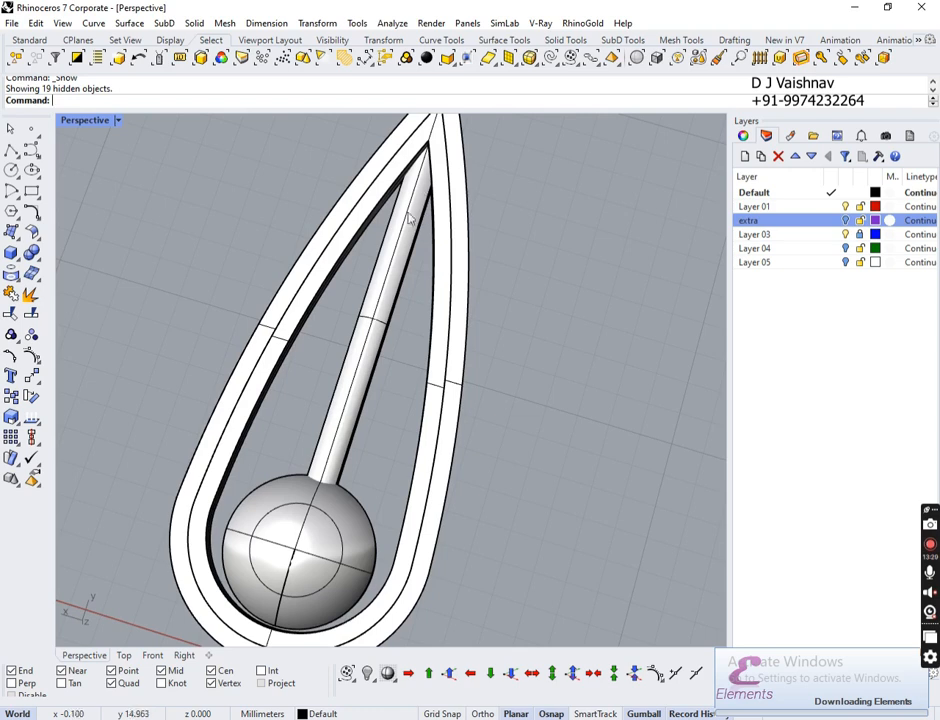
scroll(333, 453, "down", 10)
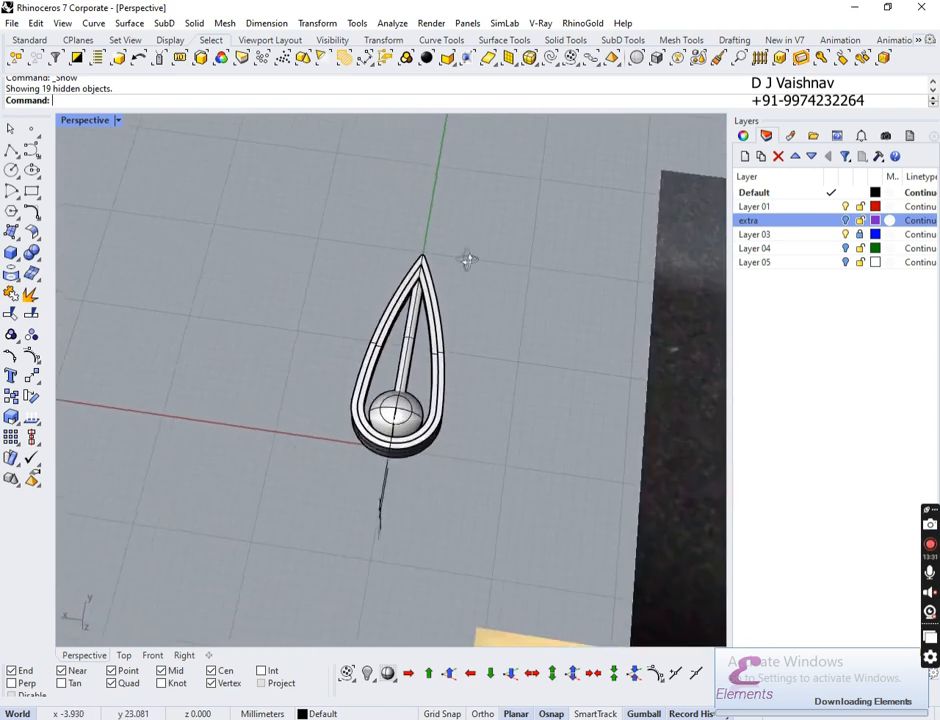
Step: Pan between the reference photo and the teardrop models to compare them
right_click_drag(585, 373, 290, 160, "shift")
right_click_drag(206, 222, 253, 295, "shift")
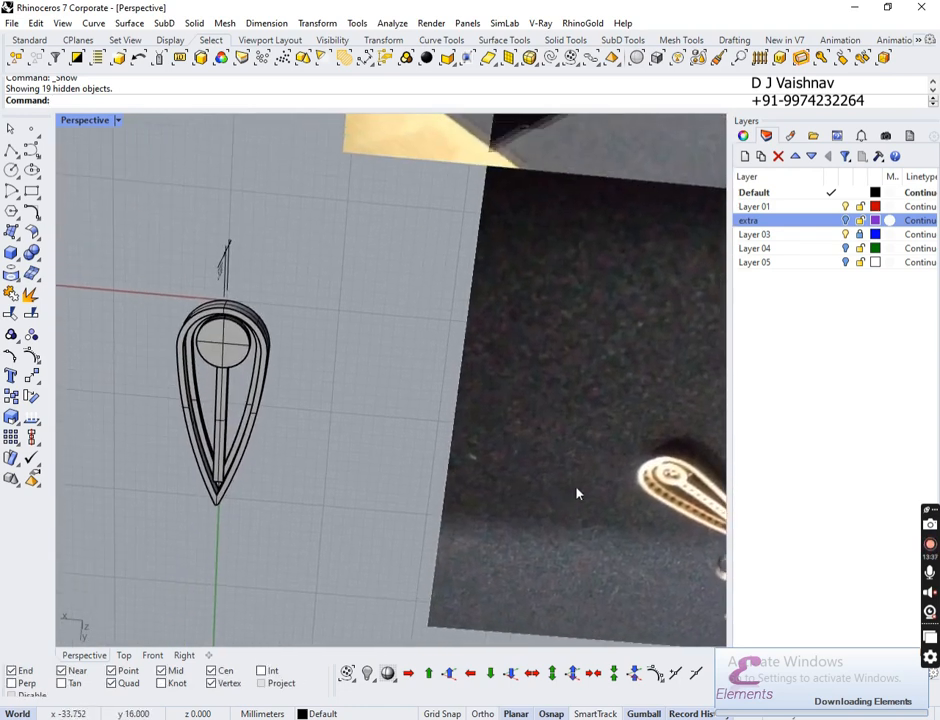
right_click_drag(577, 490, 595, 416)
right_click_drag(659, 472, 571, 368, "shift")
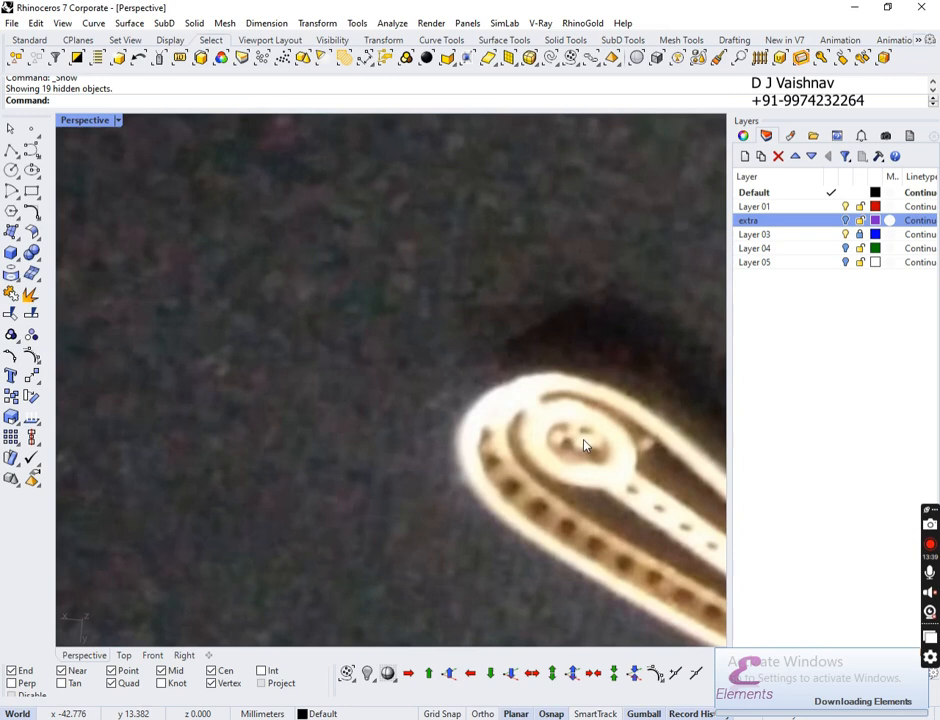
right_click_drag(225, 490, 526, 434, "shift")
scroll(440, 444, "down", 10)
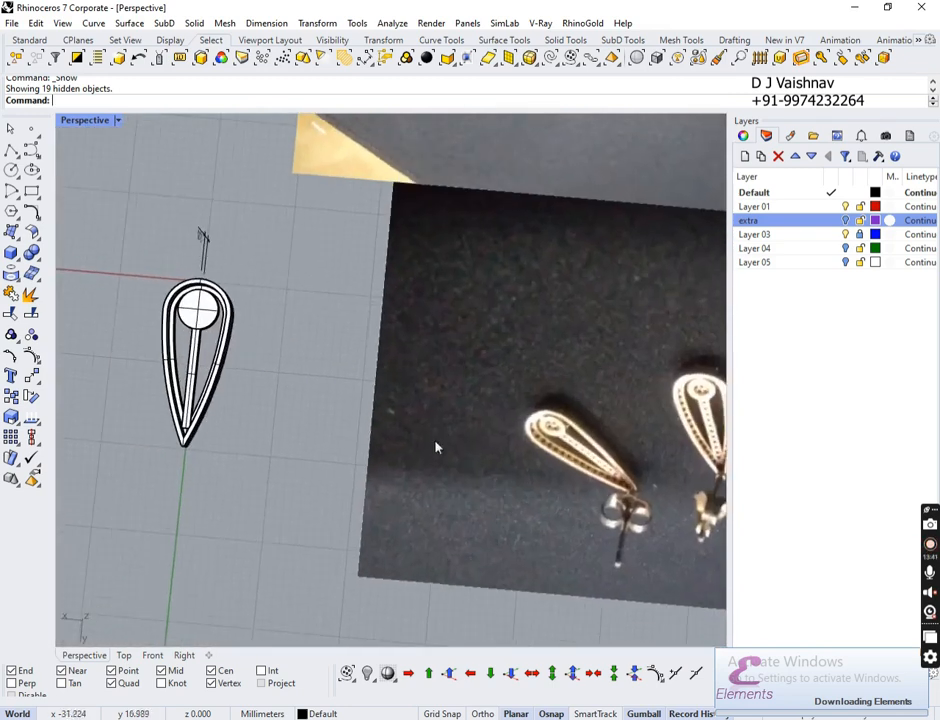
right_click_drag(208, 353, 432, 451, "shift")
scroll(420, 409, "down", 2)
scroll(424, 406, "up", 6)
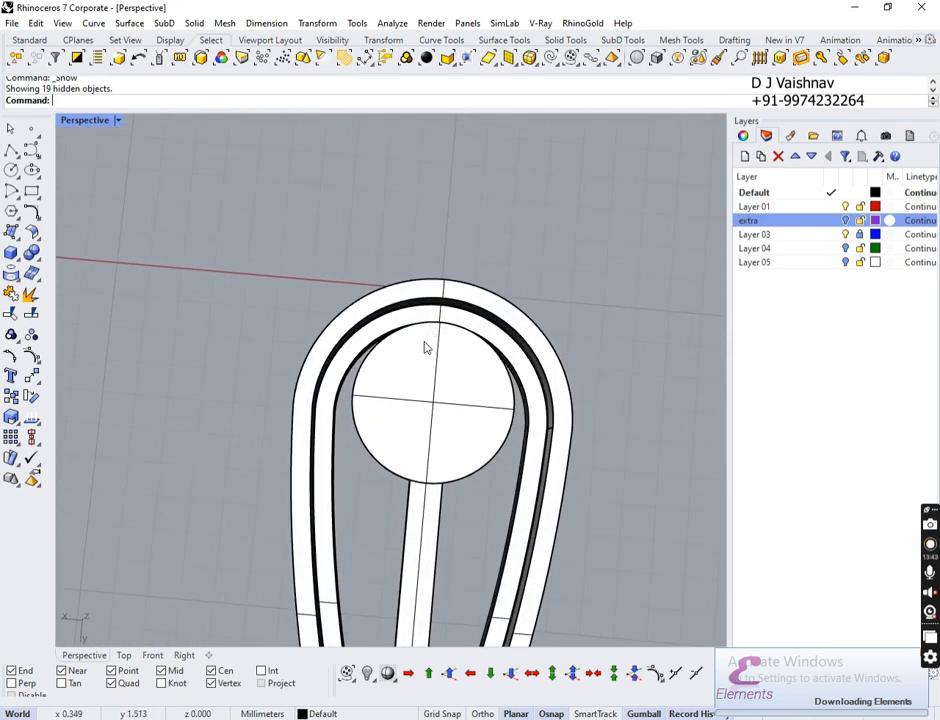
key("Return")
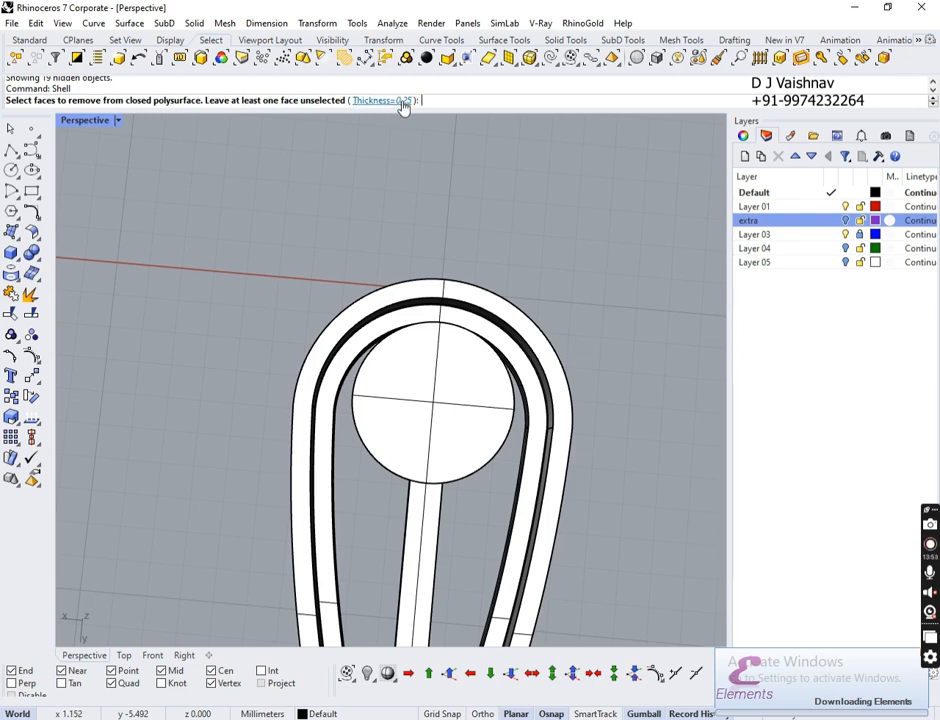
left_click(443, 399)
key("Return")
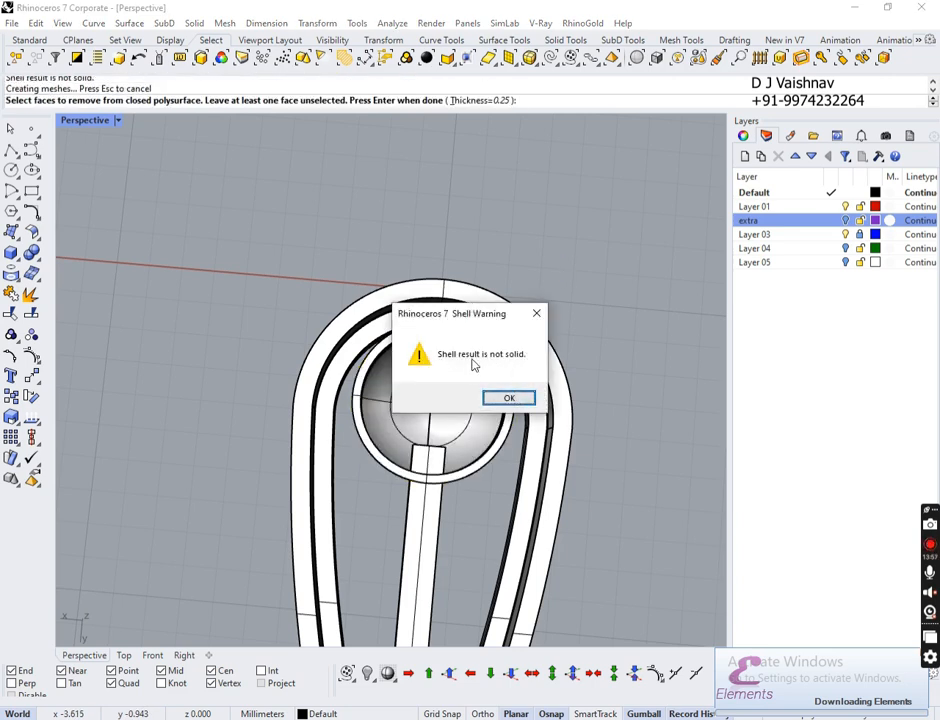
left_click(537, 313)
key("ctrl+z")
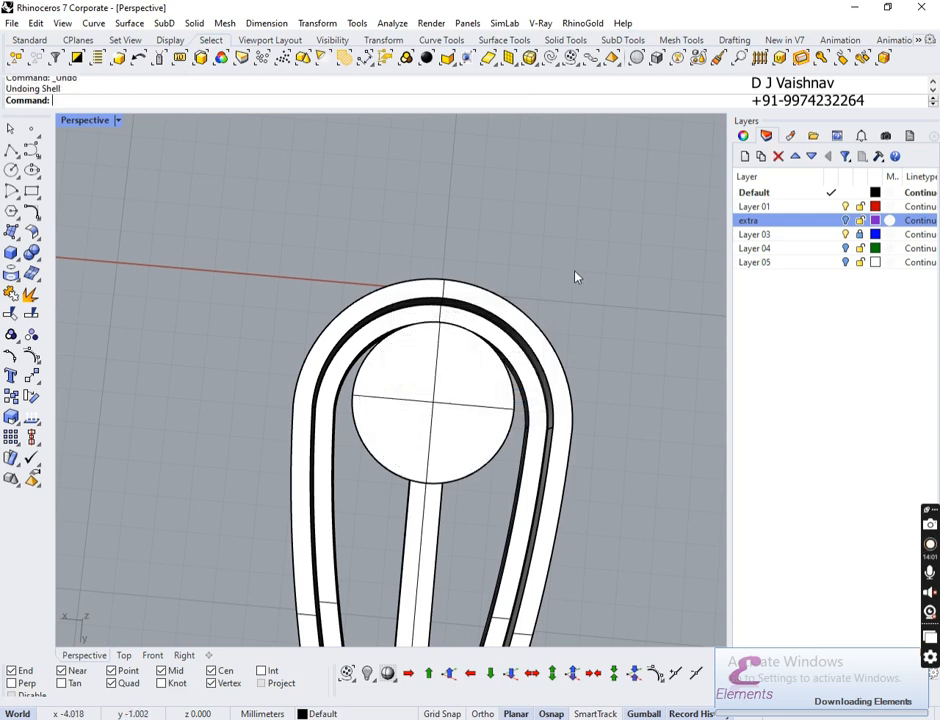
key("Return")
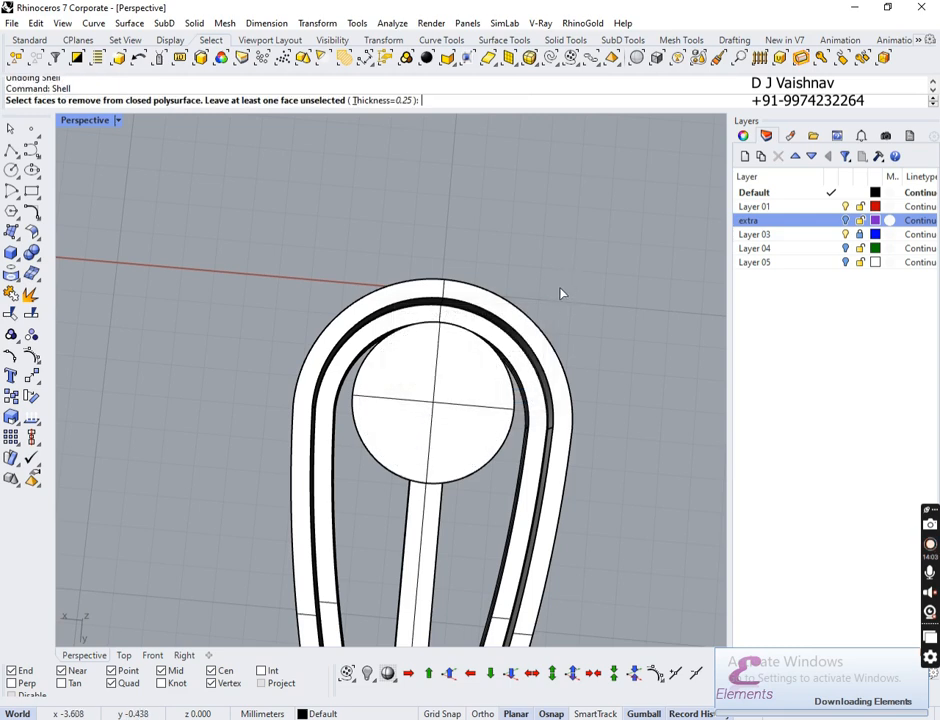
left_click(385, 100)
type(".")
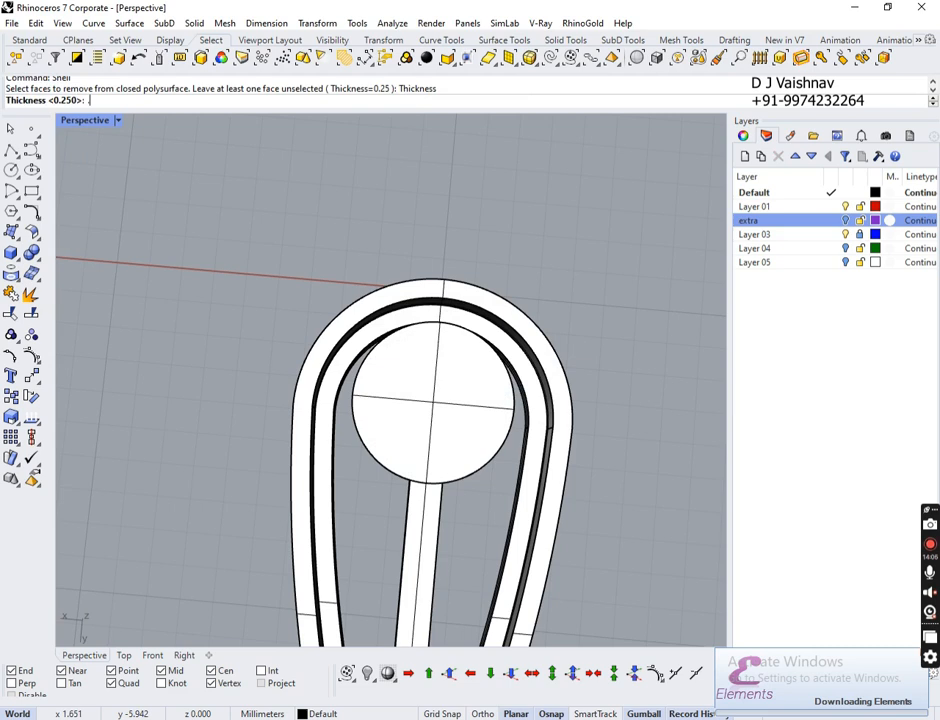
type("5")
key("Return")
left_click(449, 416)
key("Return")
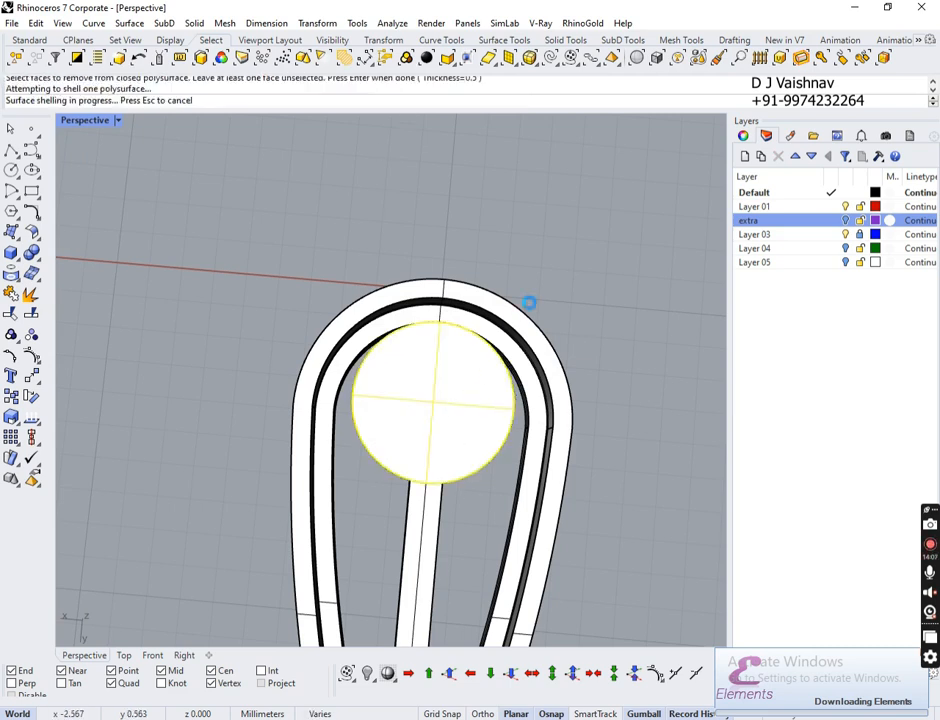
key("Return")
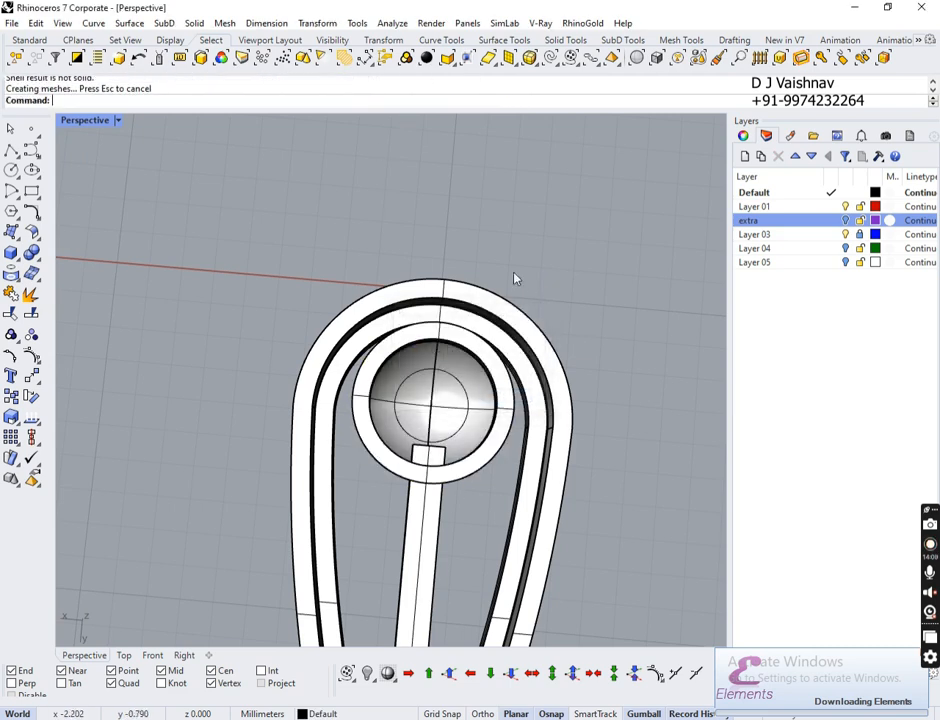
key("ctrl+z")
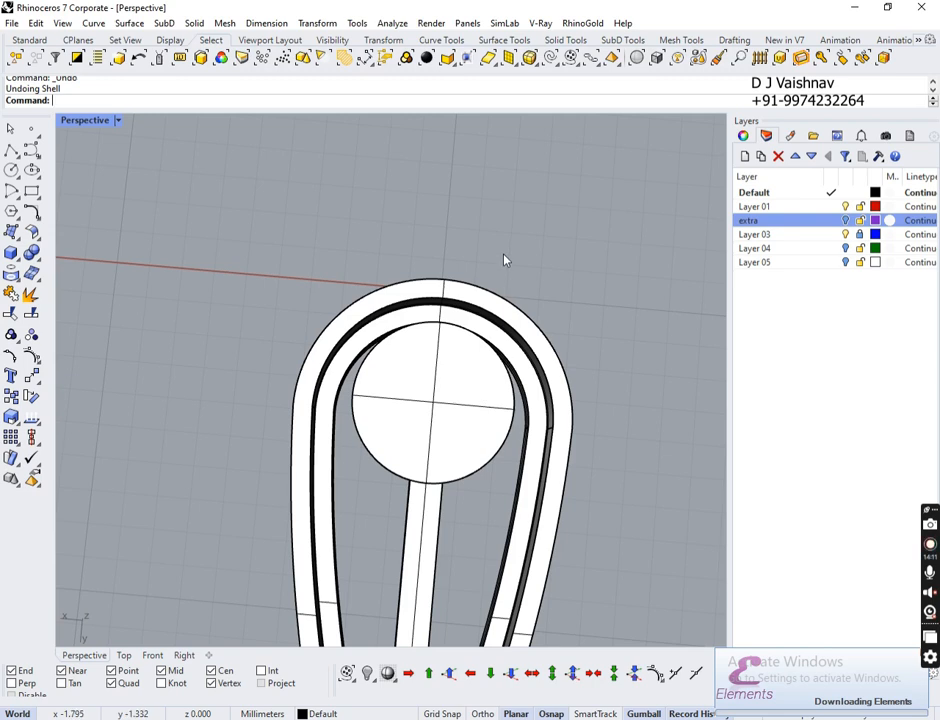
key("Return")
left_click(399, 101)
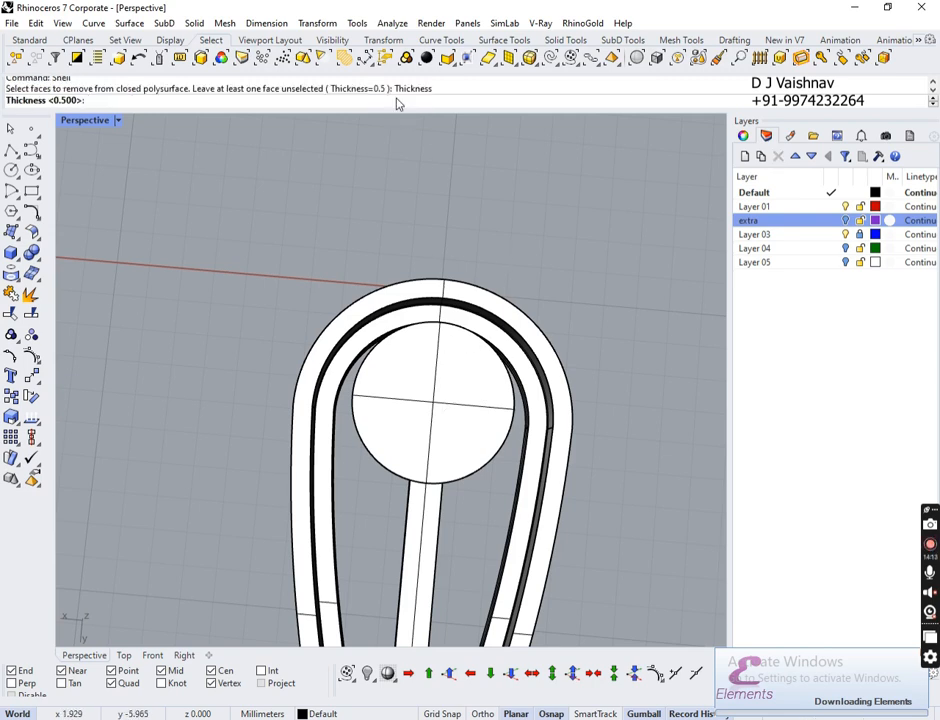
type("1")
key("Return")
left_click(441, 420)
key("Return")
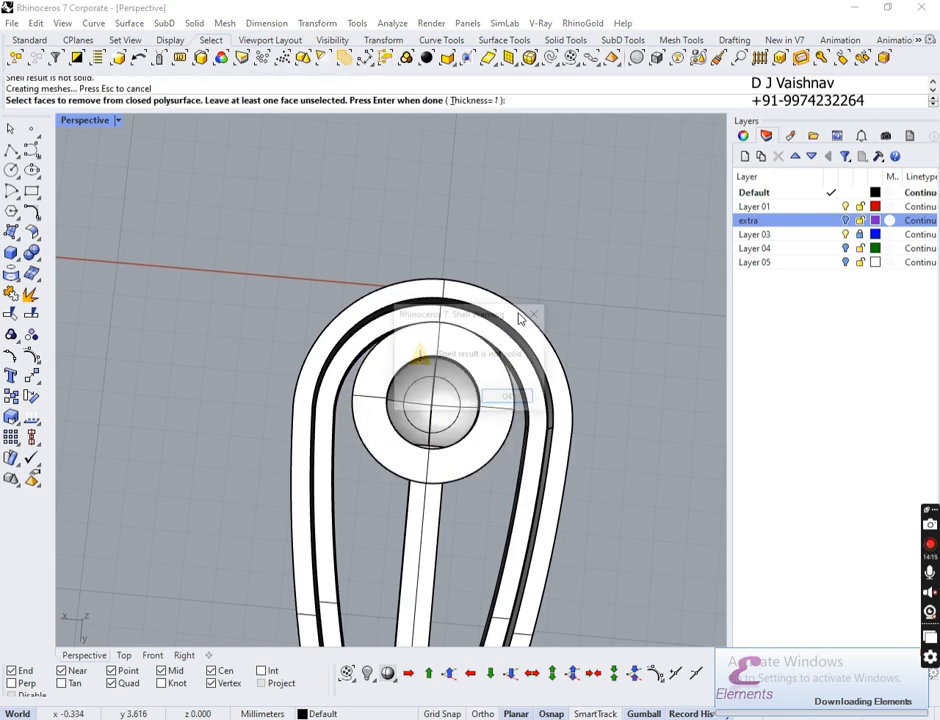
key("Return")
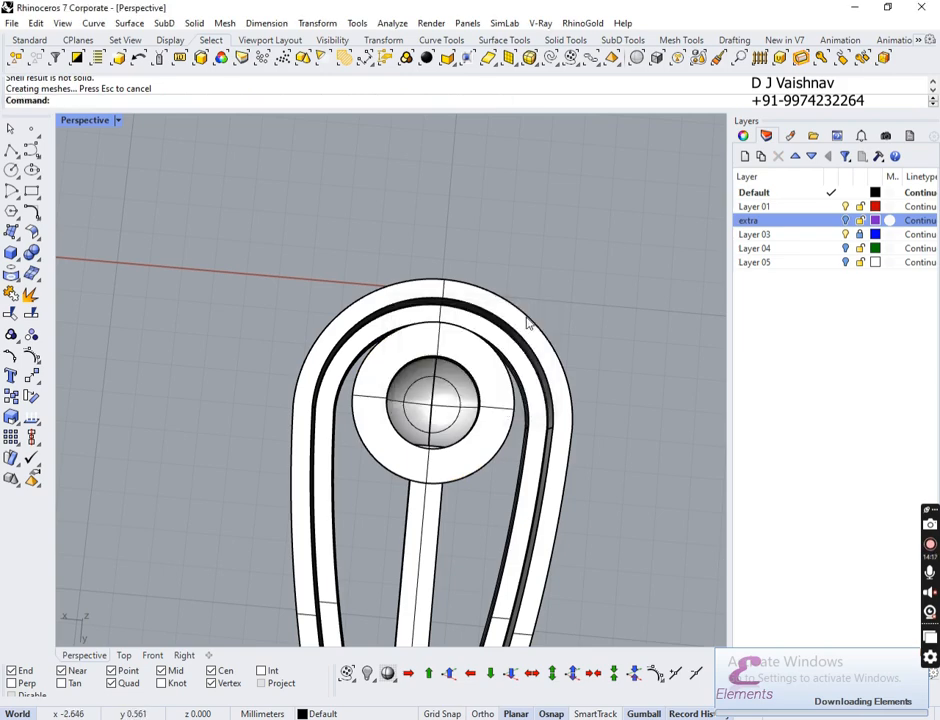
right_click_drag(528, 323, 405, 184)
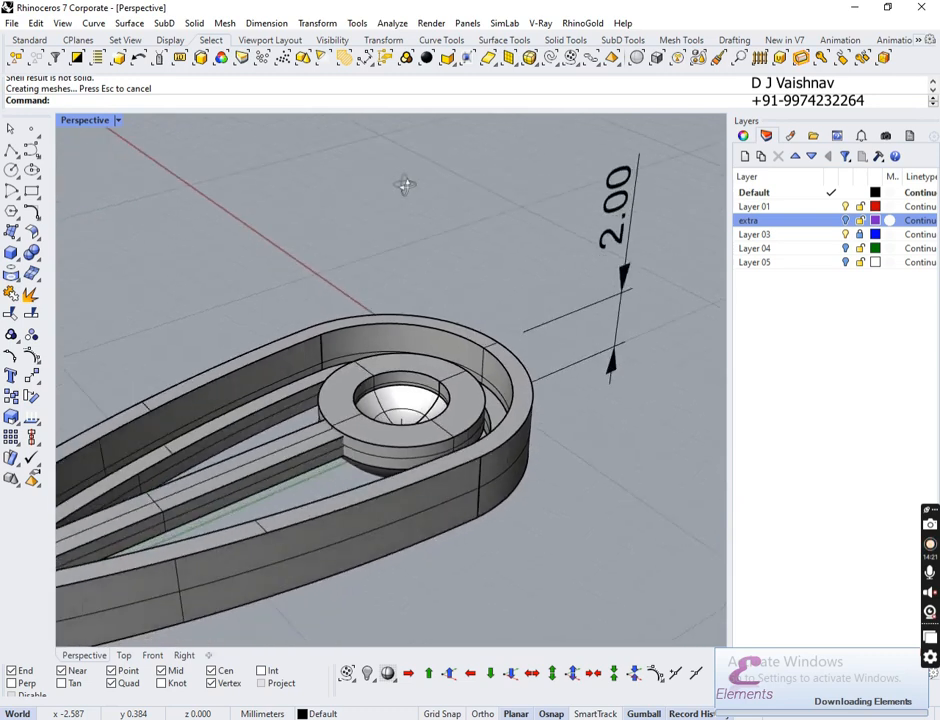
scroll(382, 222, "up", 8)
key("ctrl+z")
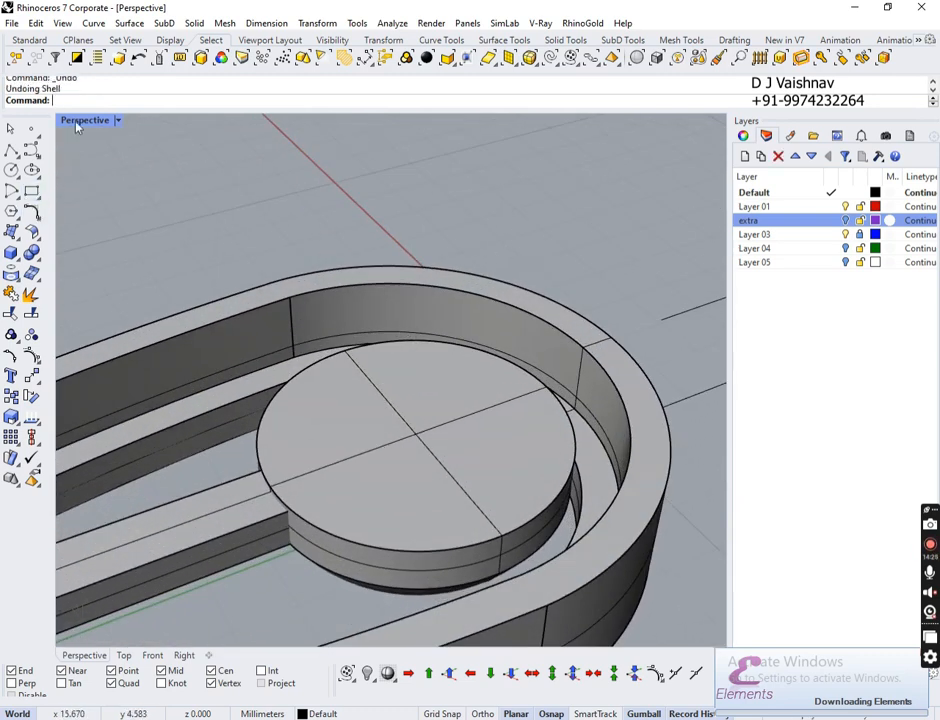
Step: Set the CPlane to the disc's top face, with origin at its edge End and X axis to Mid
left_click(86, 42)
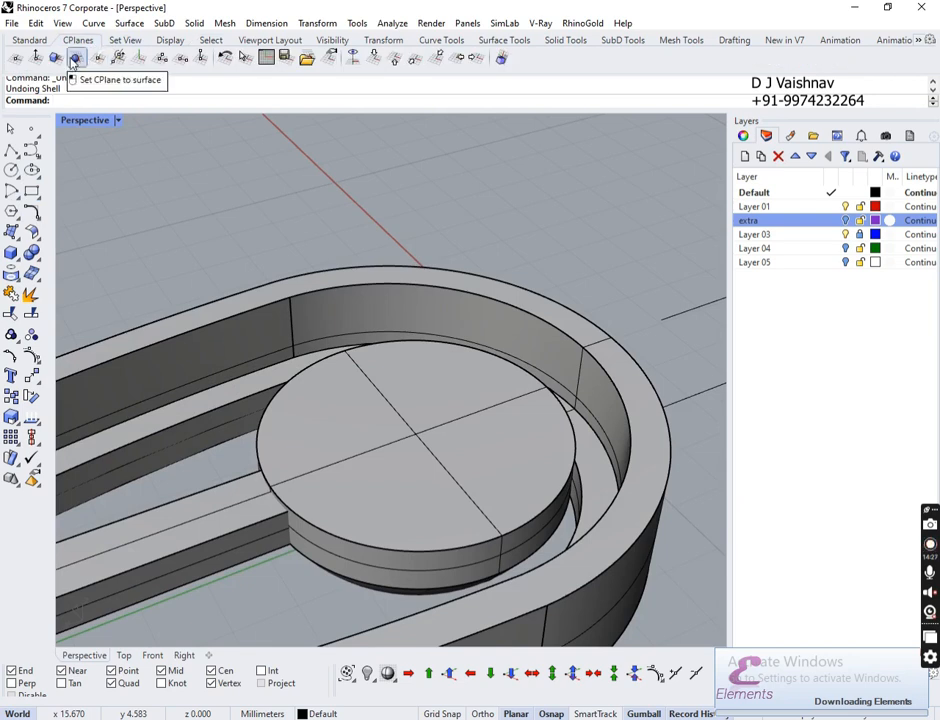
left_click(74, 62)
left_click(407, 470)
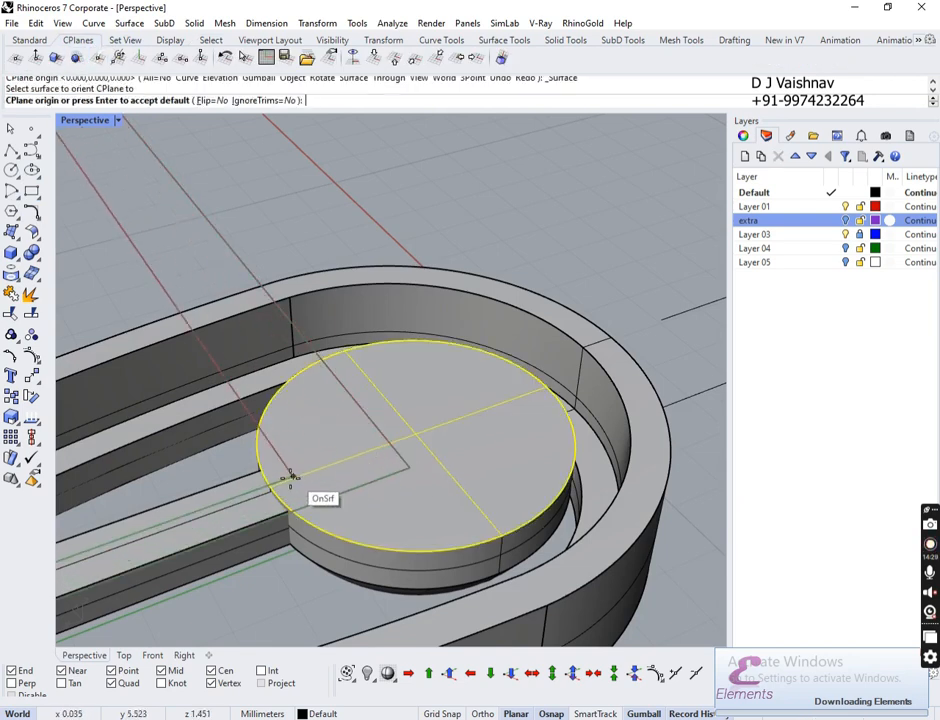
left_click(545, 390)
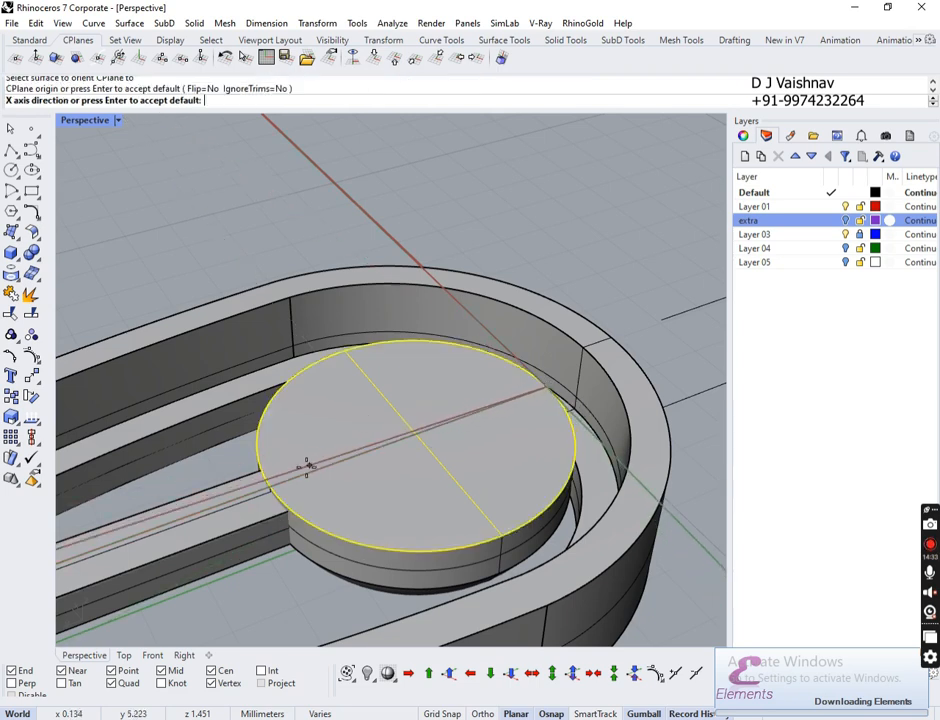
left_click(270, 487)
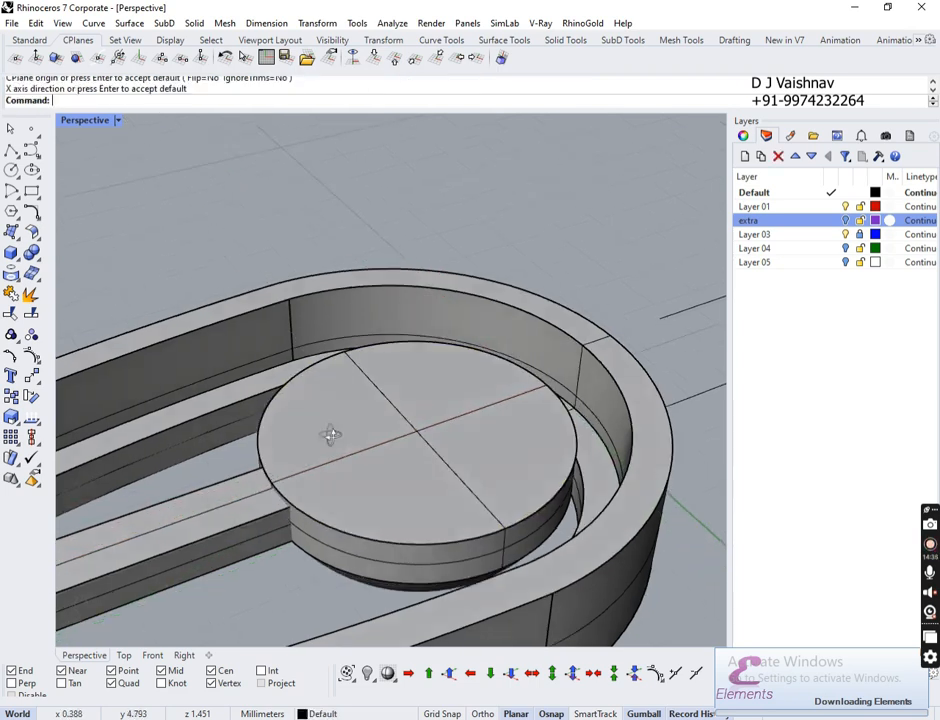
right_click_drag(329, 434, 370, 470)
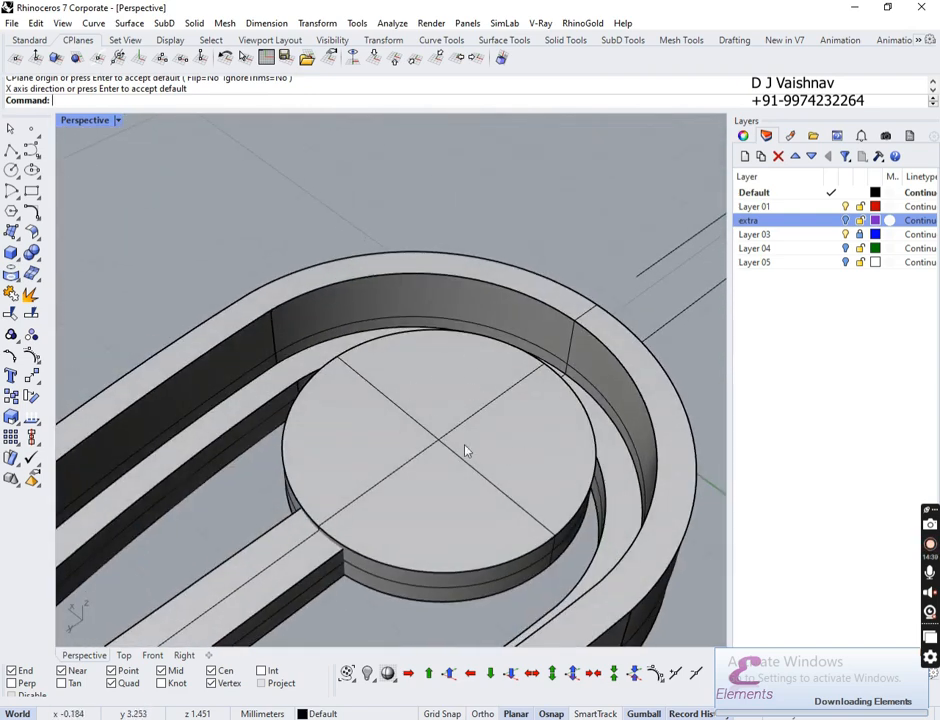
right_click_drag(466, 451, 470, 394)
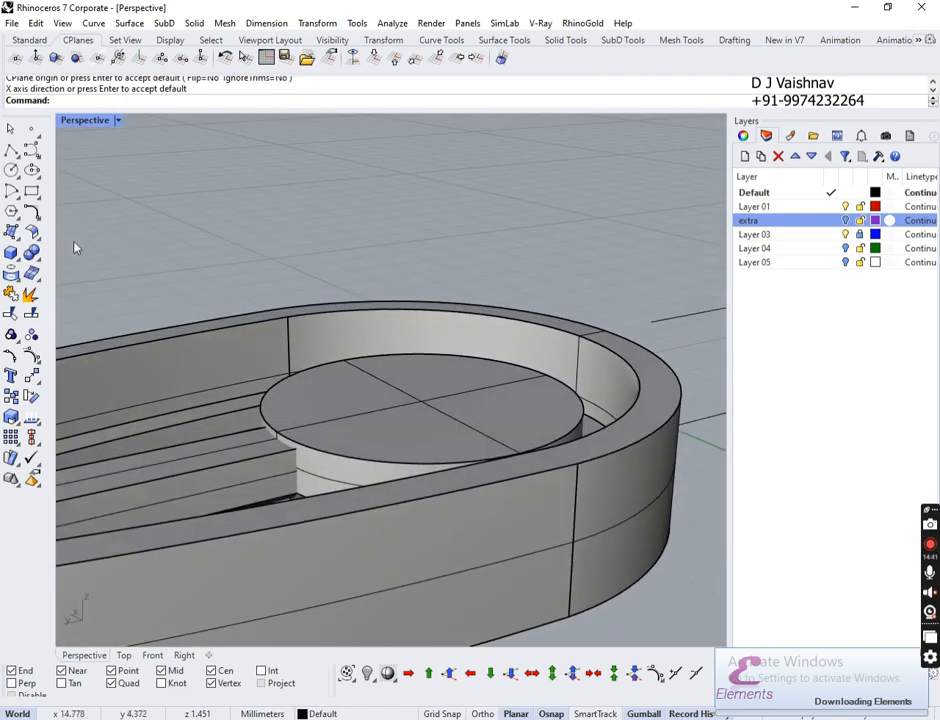
right_click_drag(74, 248, 72, 284)
Step: Draw an upright 0.653-radius cylinder centred on the round-end disc
left_click(14, 274)
left_click(16, 258)
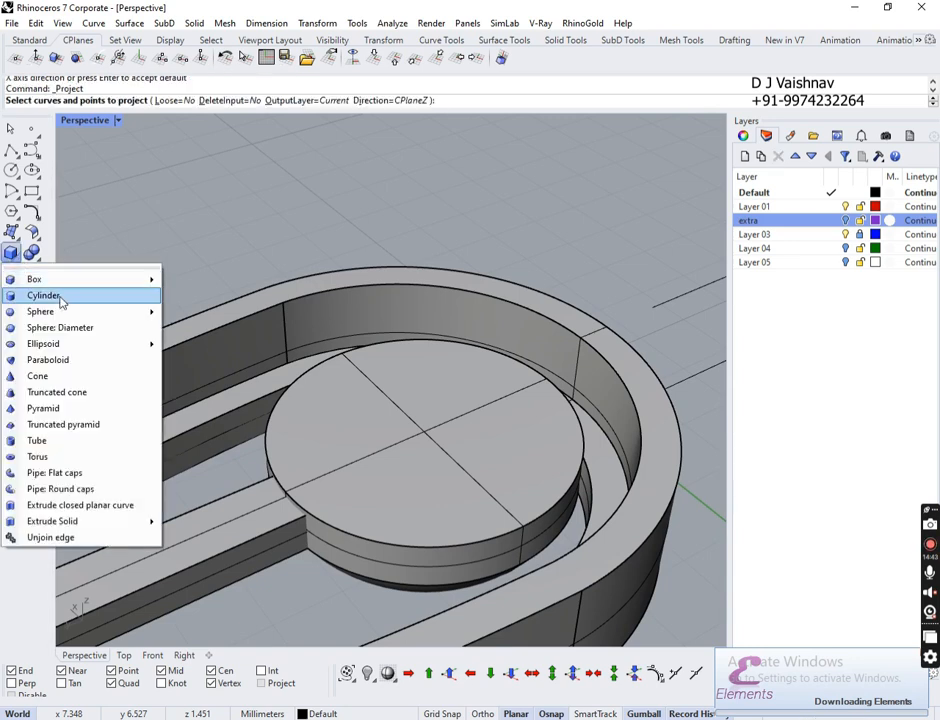
left_click(98, 297)
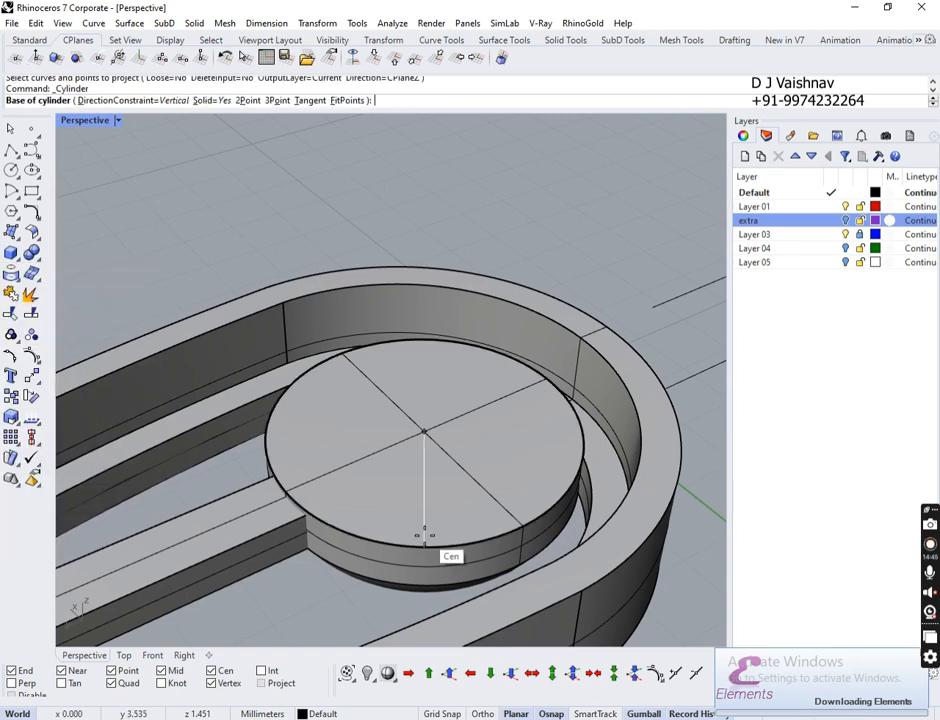
left_click(424, 536)
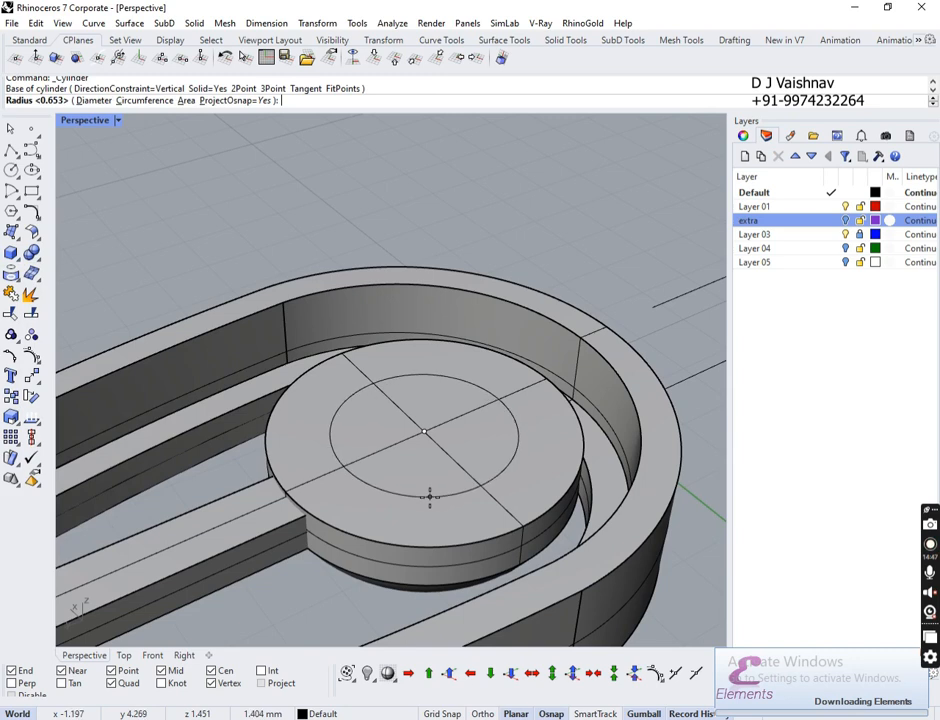
left_click(429, 497)
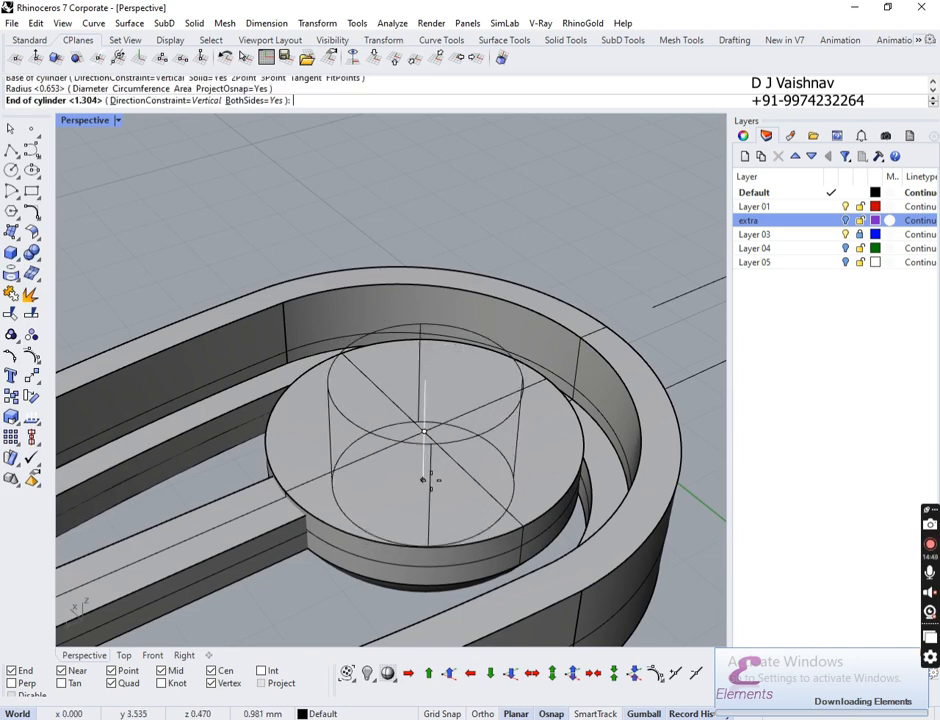
left_click(429, 480)
Step: Check the new cylinder against the disc solid beneath it from a low side view
right_click_drag(429, 480, 489, 409)
left_click(489, 409)
left_click(500, 530)
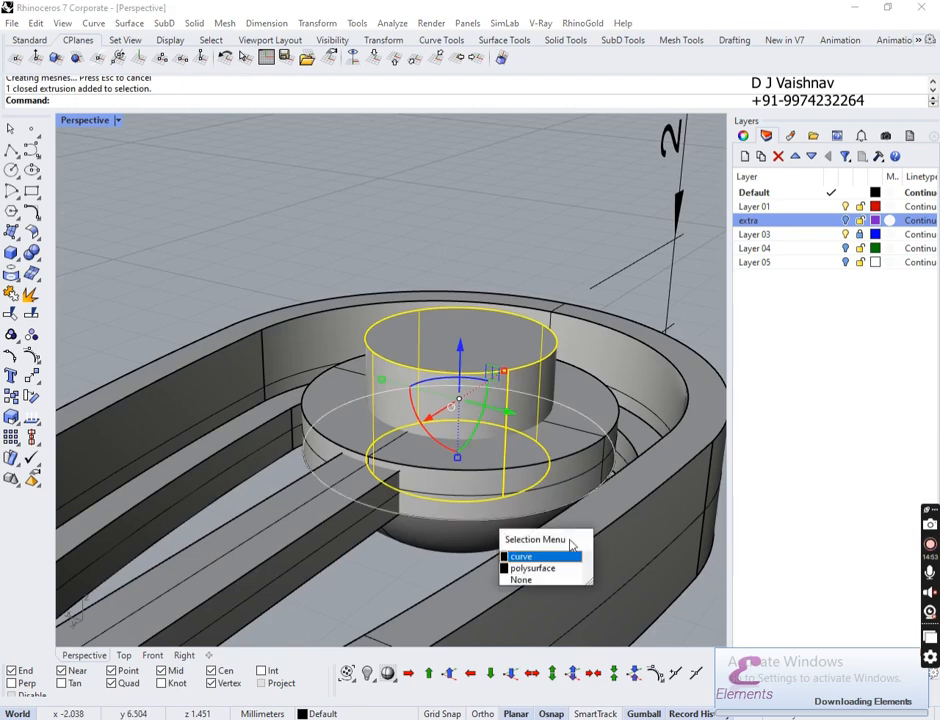
left_click(542, 569)
right_click_drag(615, 558, 634, 580)
left_click(453, 252)
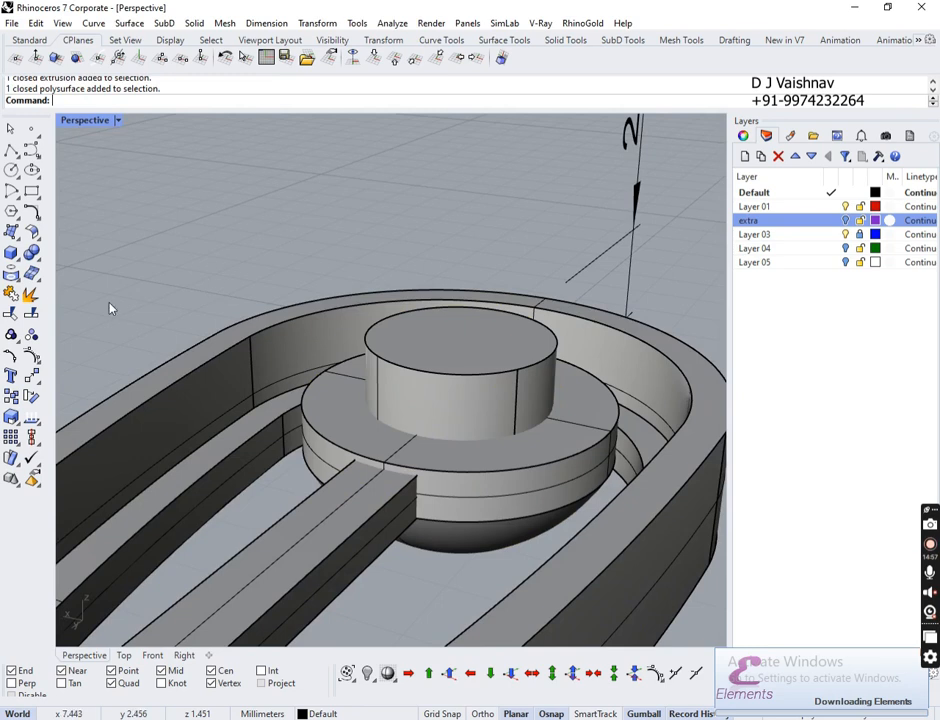
Step: Boolean-difference the inner cylinder from the dome solid
left_click(41, 262)
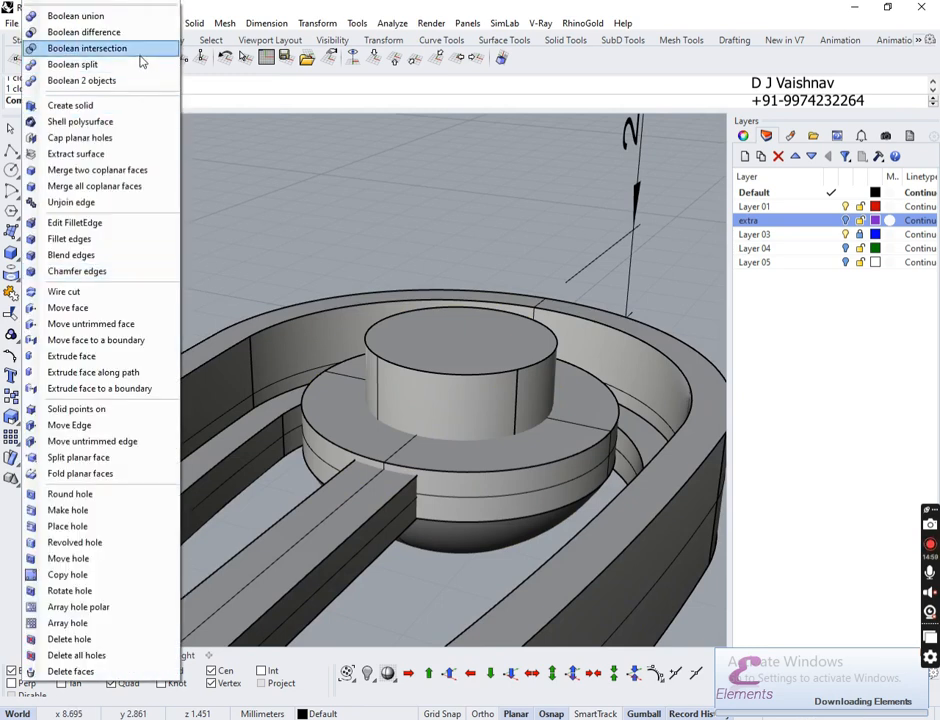
left_click(75, 27)
left_click(340, 427)
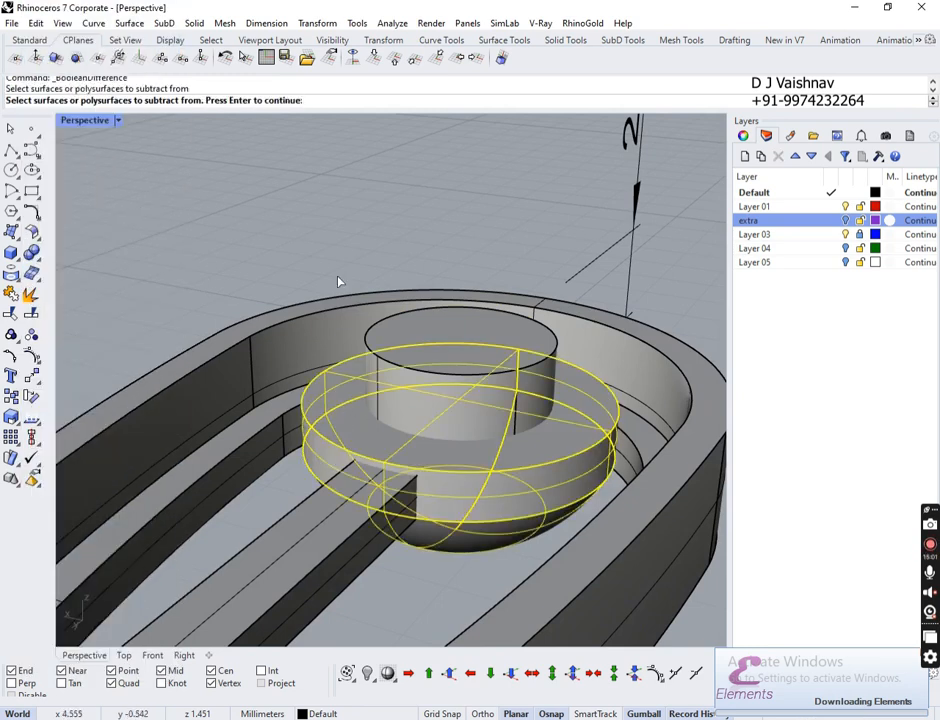
key("Return")
left_click(464, 335)
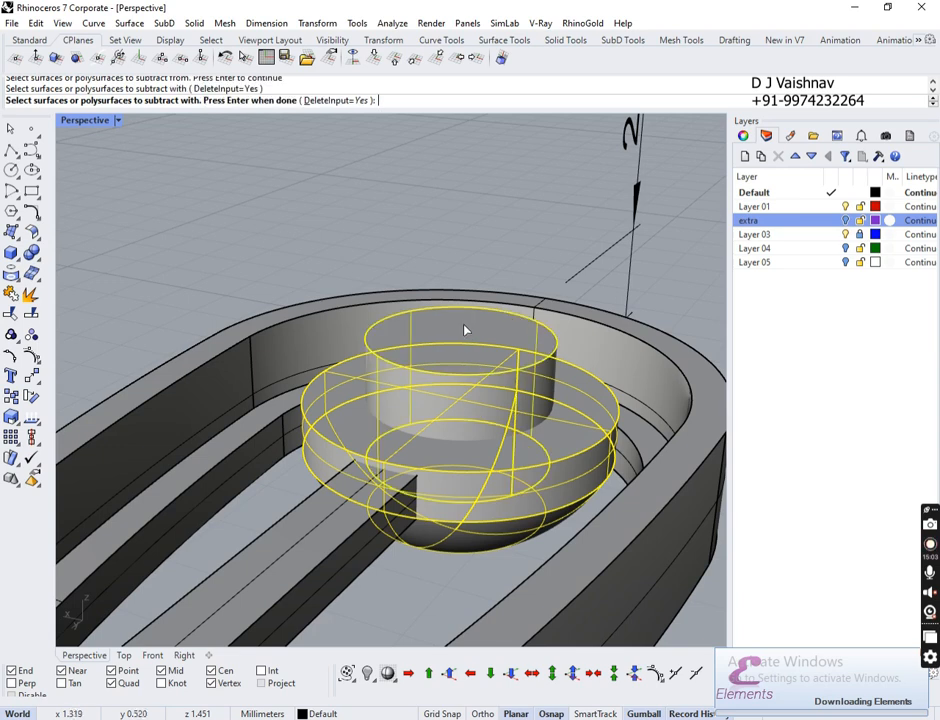
key("Return")
Step: Boolean-union the center bar with the dome into one solid
left_click(399, 493)
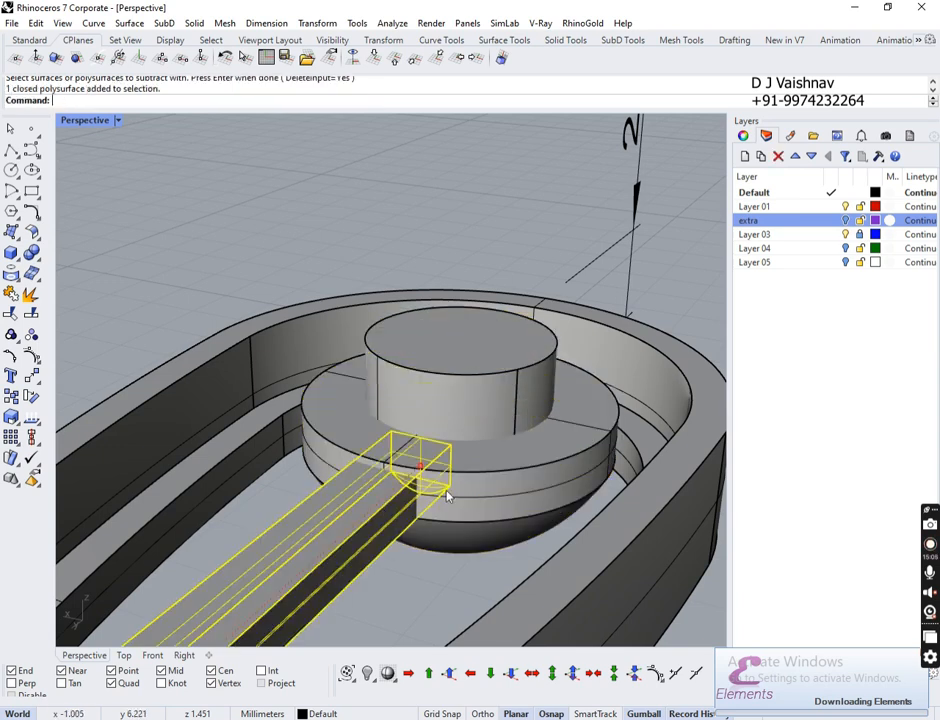
left_click(476, 481, "shift")
left_click(31, 253)
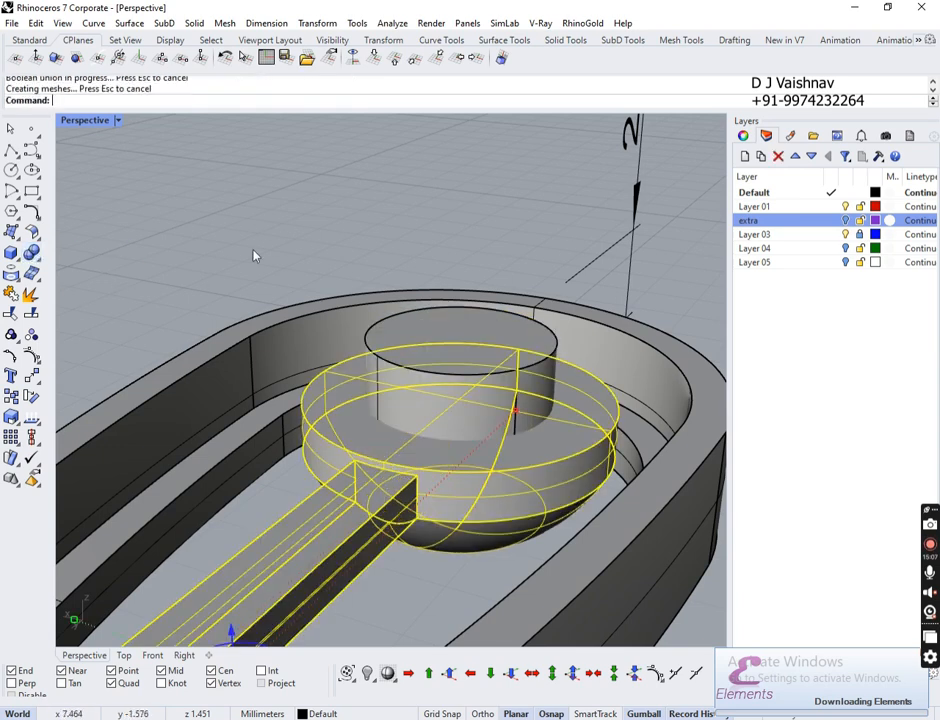
left_click(355, 510)
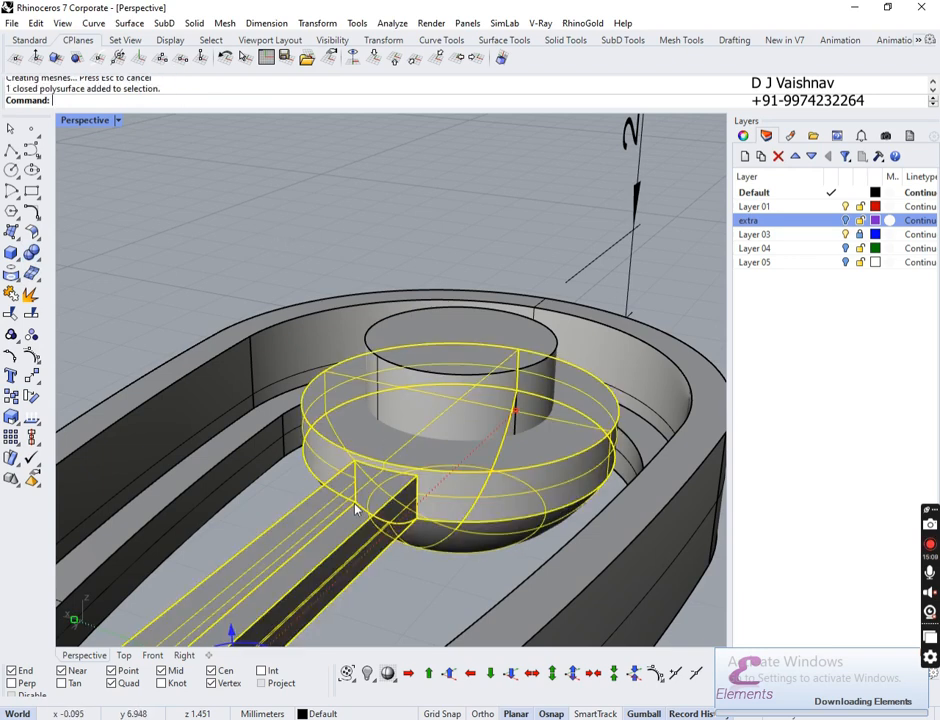
left_click(110, 256)
Step: Subtract the inner cylinder from the merged bar-and-dome solid, leaving a round central hole
left_click(38, 258)
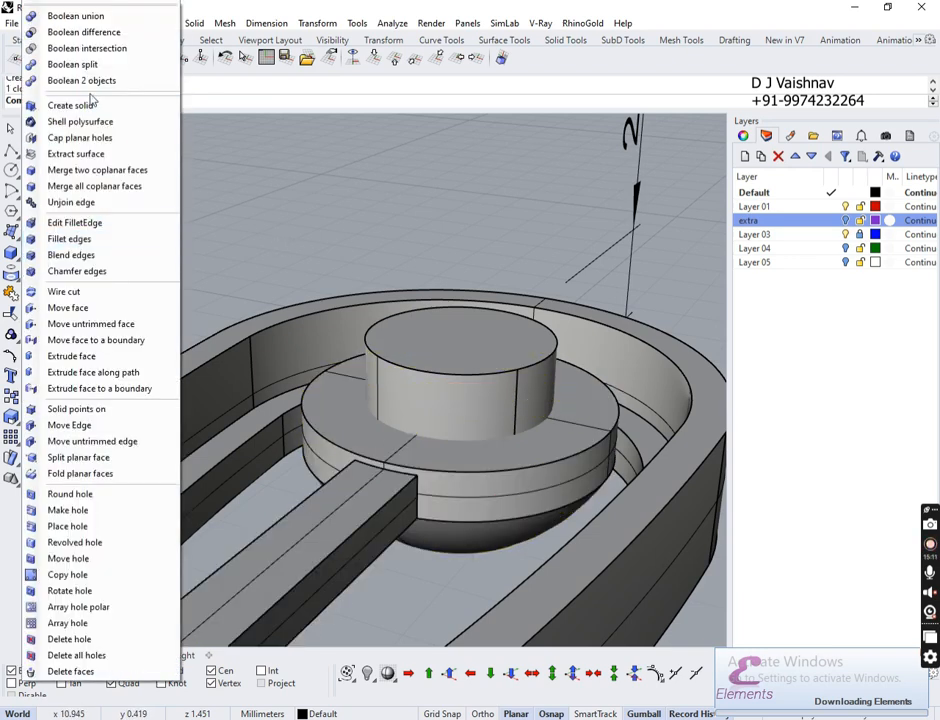
left_click(94, 31)
left_click(355, 500)
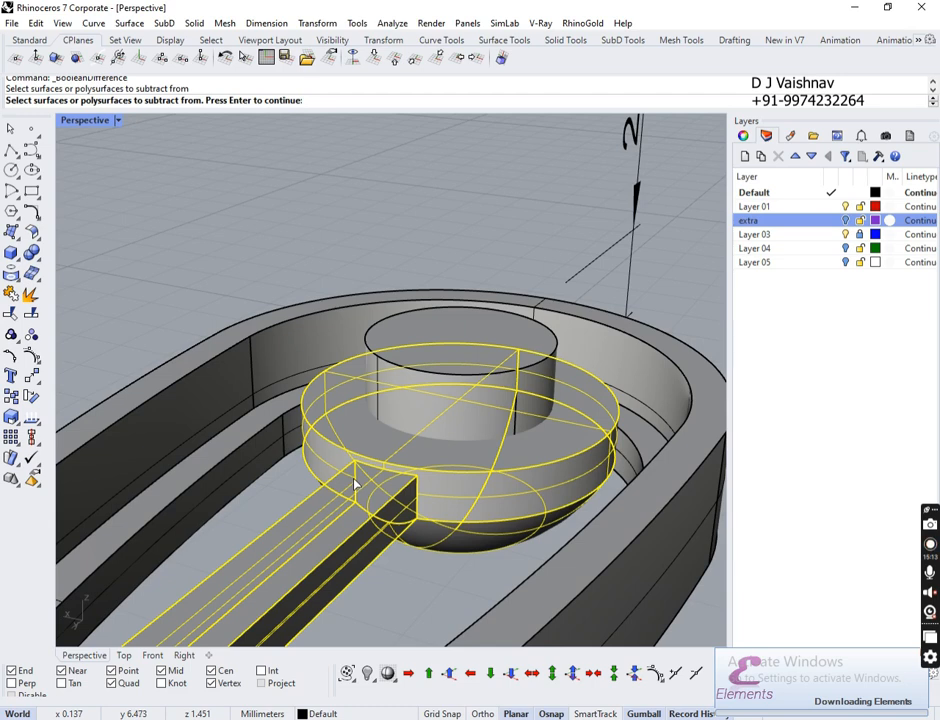
key("Return")
left_click(405, 422)
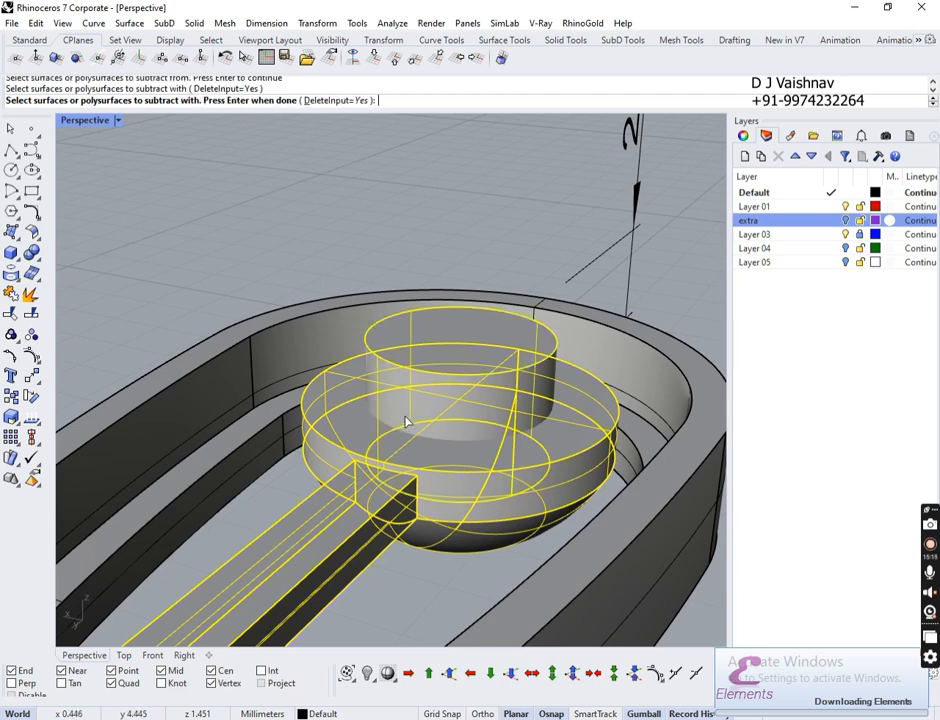
key("Return")
right_click_drag(468, 277, 426, 297)
Step: Switch to the Top view and zoom in on the teardrop's pointed tip
scroll(394, 385, "down", 10)
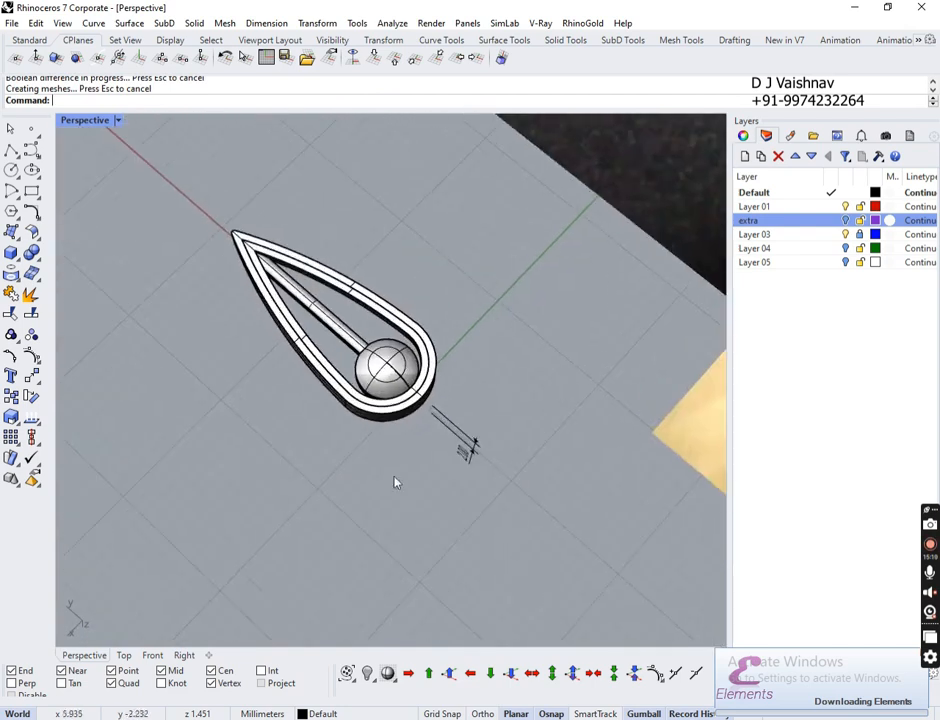
right_click_drag(394, 483, 588, 433)
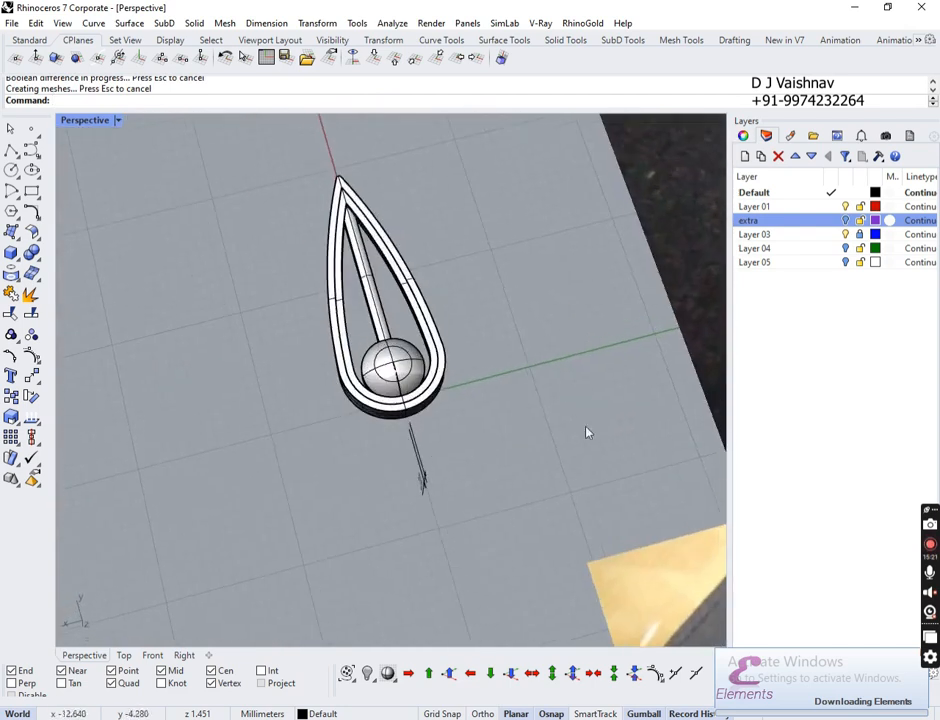
left_click(123, 655)
scroll(414, 300, "down", 6)
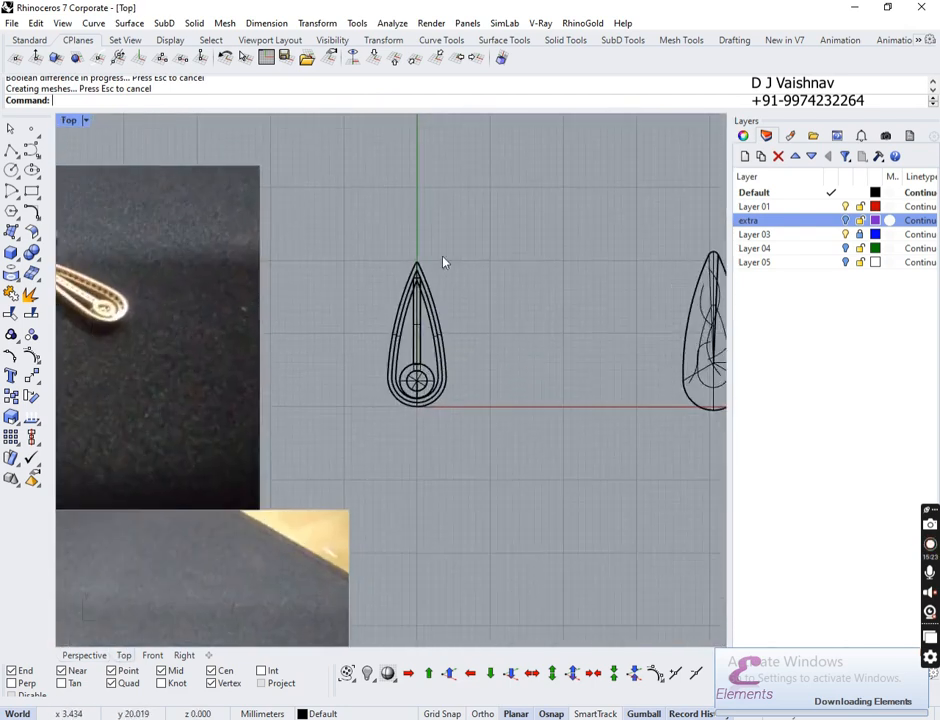
right_click_drag(426, 259, 404, 213)
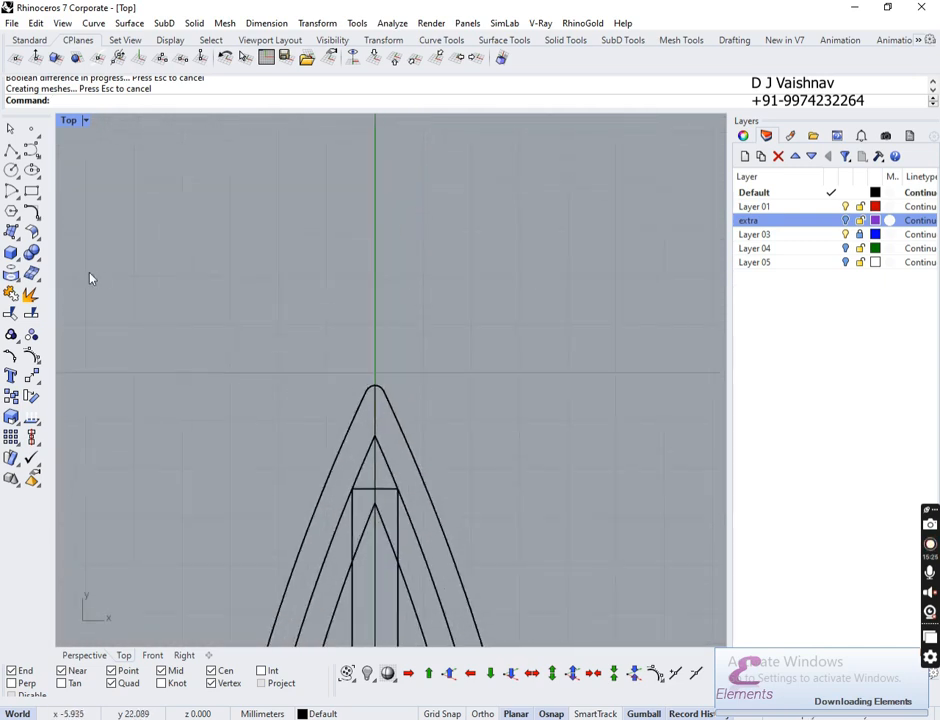
Step: Create a torus above the tip with diameter 6 and second radius 0.5
left_click(18, 258)
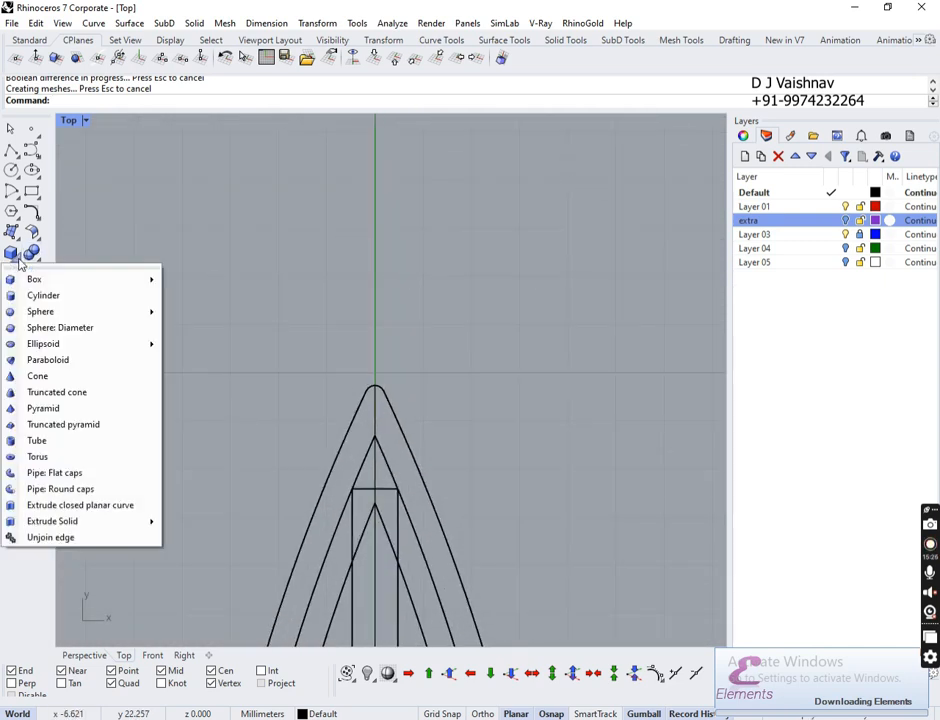
left_click(117, 457)
left_click(376, 294)
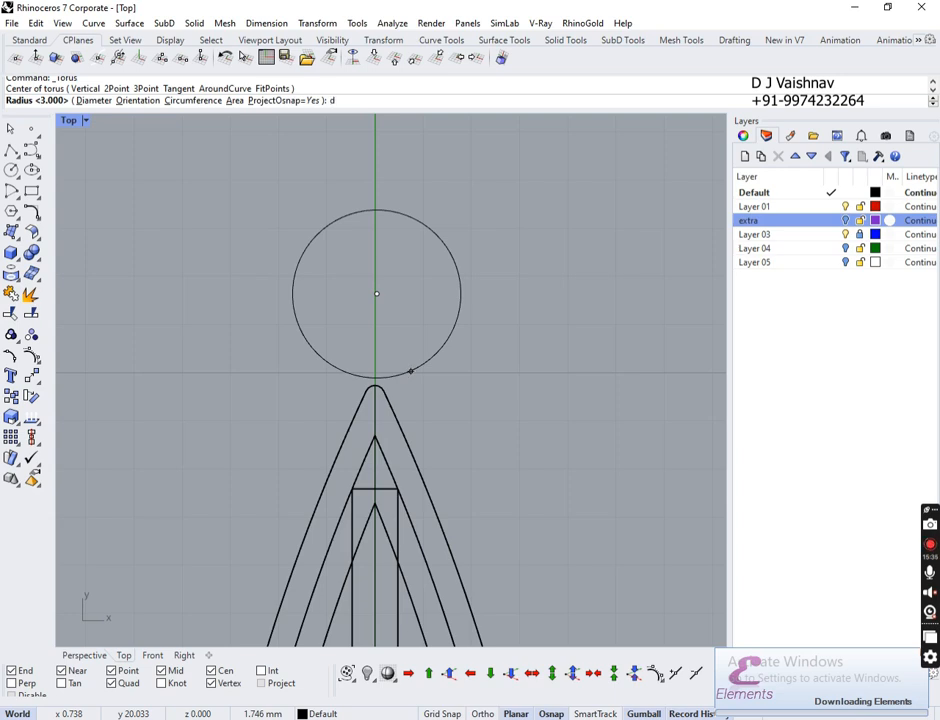
type("d")
key("Return")
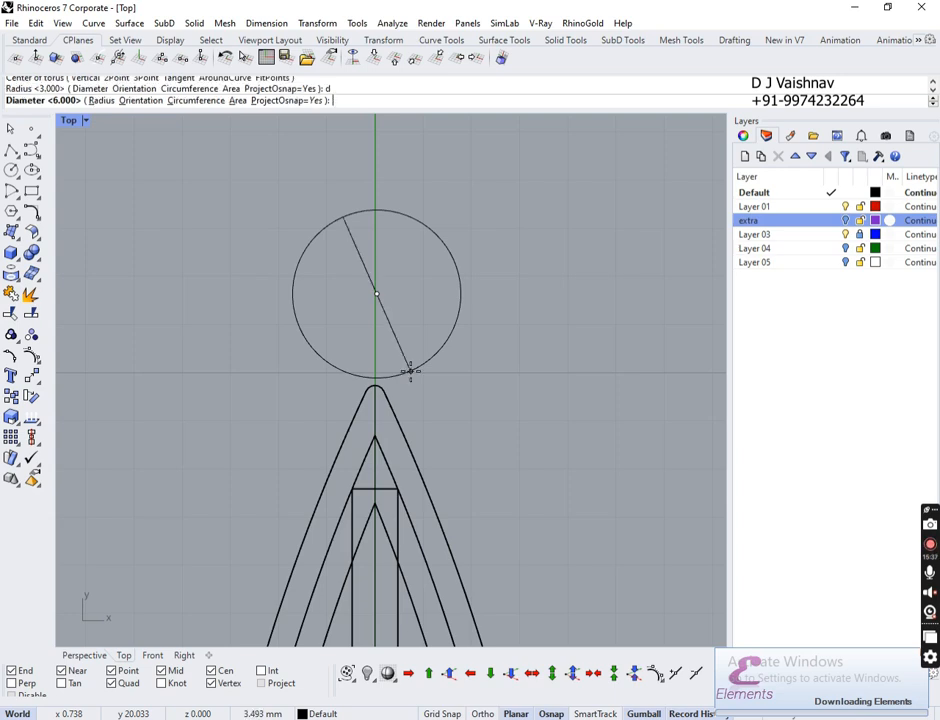
type("6")
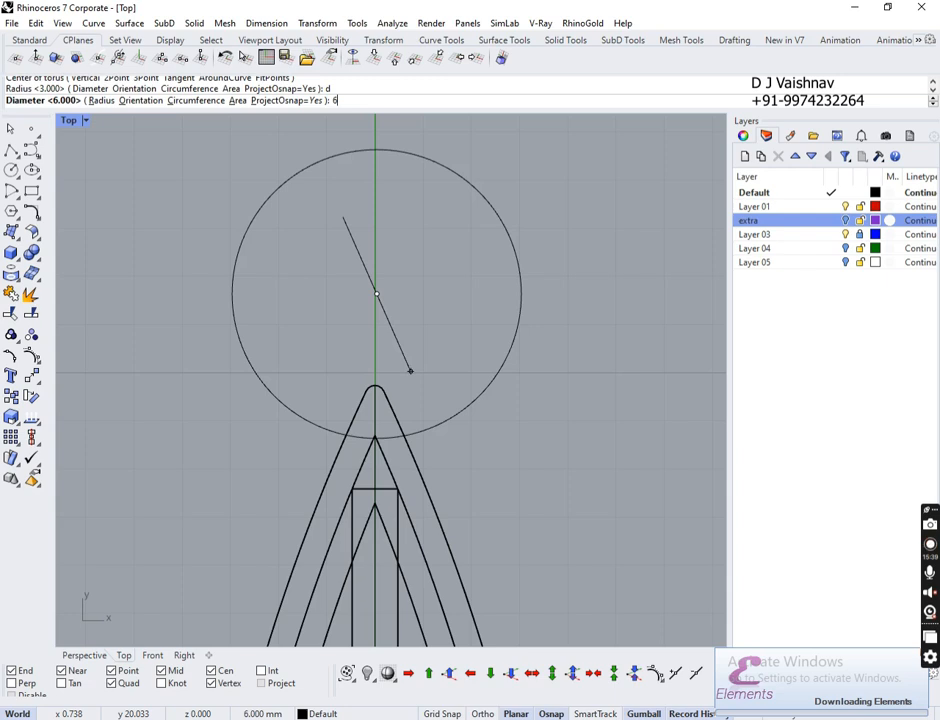
key("Return")
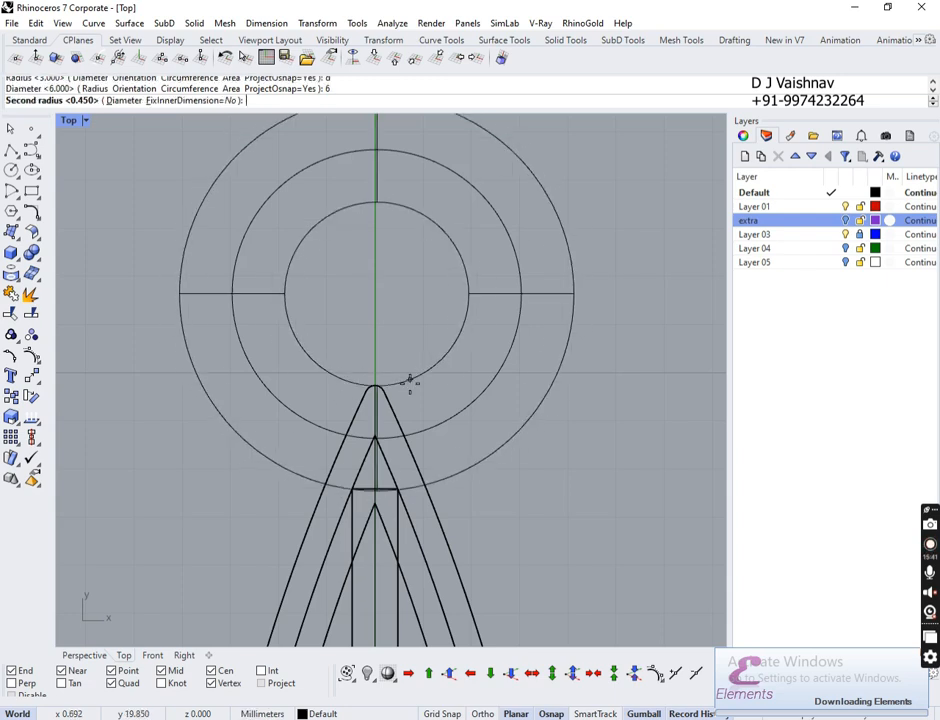
type(".7")
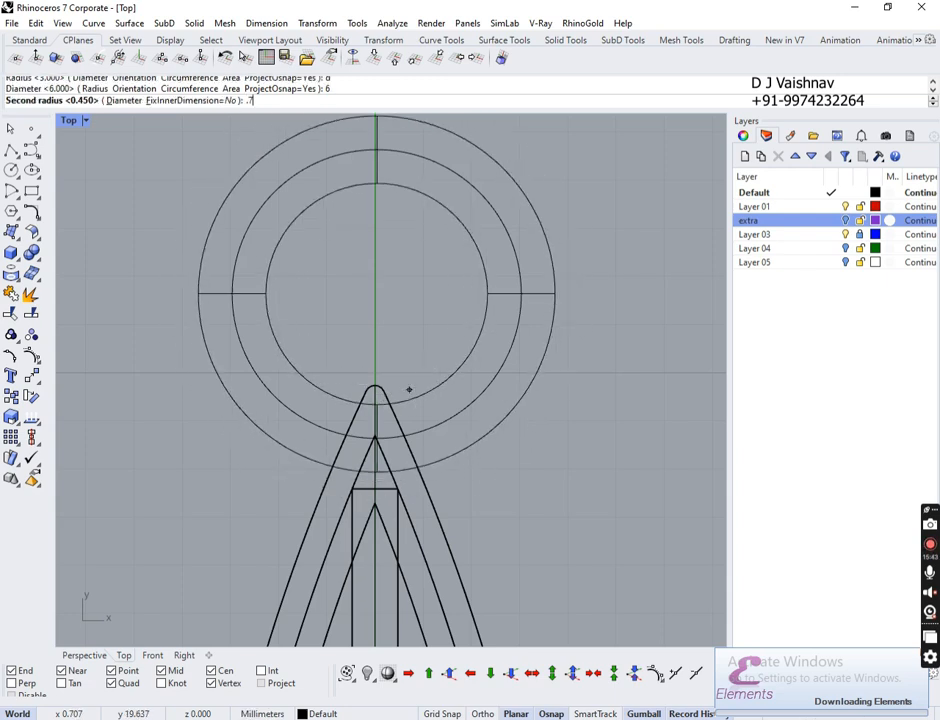
key("BackSpace")
key("BackSpace")
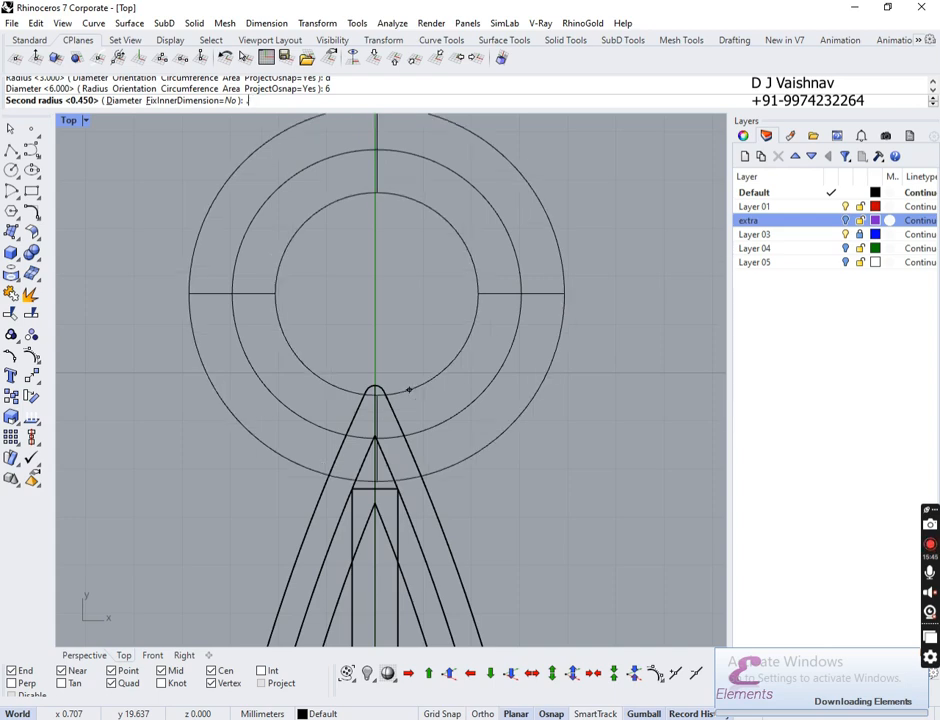
type(".5")
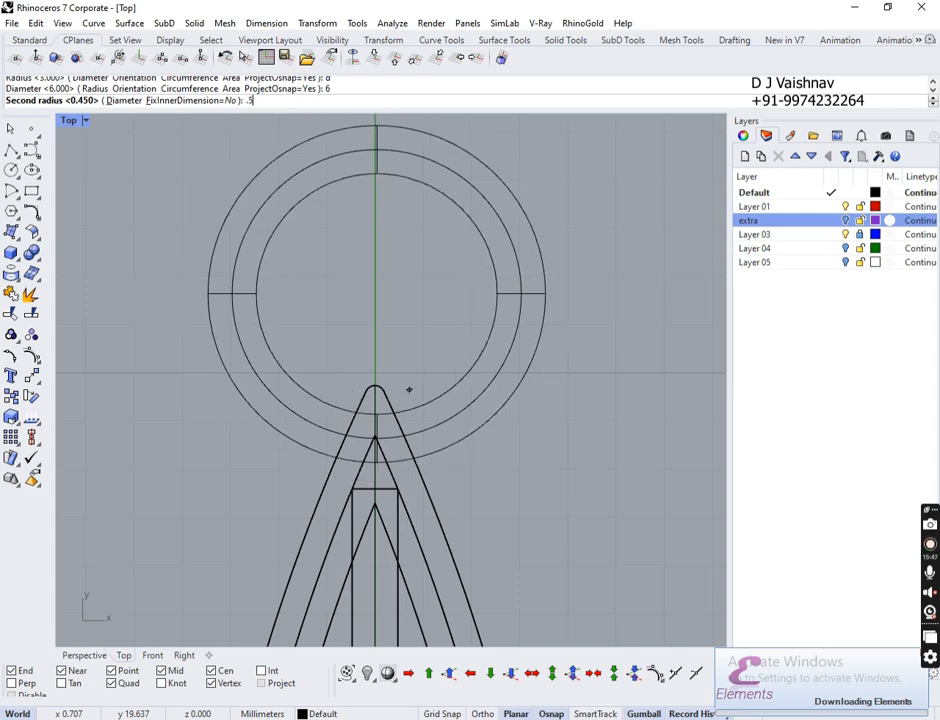
key("Return")
scroll(491, 404, "up", 3)
scroll(491, 404, "down", 3)
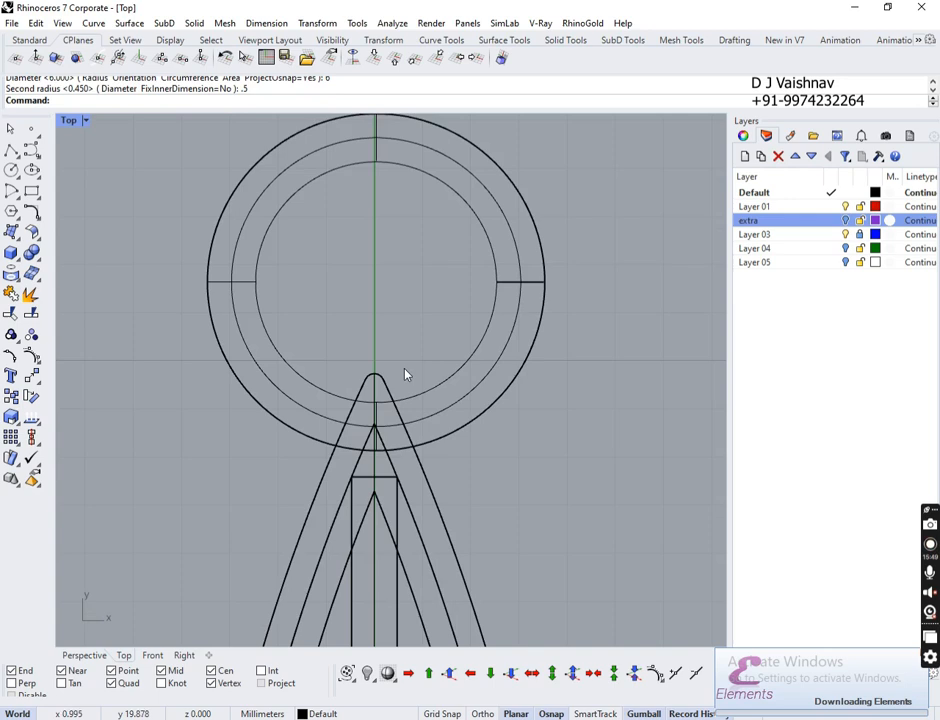
Step: In Perspective, drag the torus down on the gumball's Z axis to the frame's height
left_click(82, 657)
right_click_drag(302, 498, 321, 472)
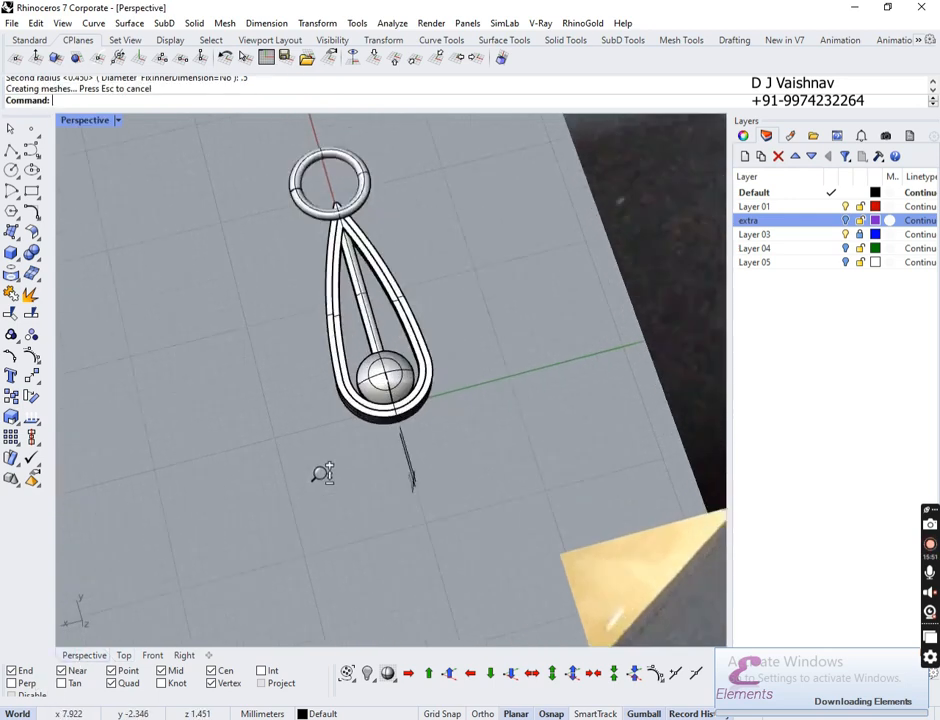
scroll(320, 472, "up", 2)
right_click_drag(436, 480, 130, 257)
scroll(440, 385, "up", 2)
left_click(447, 408)
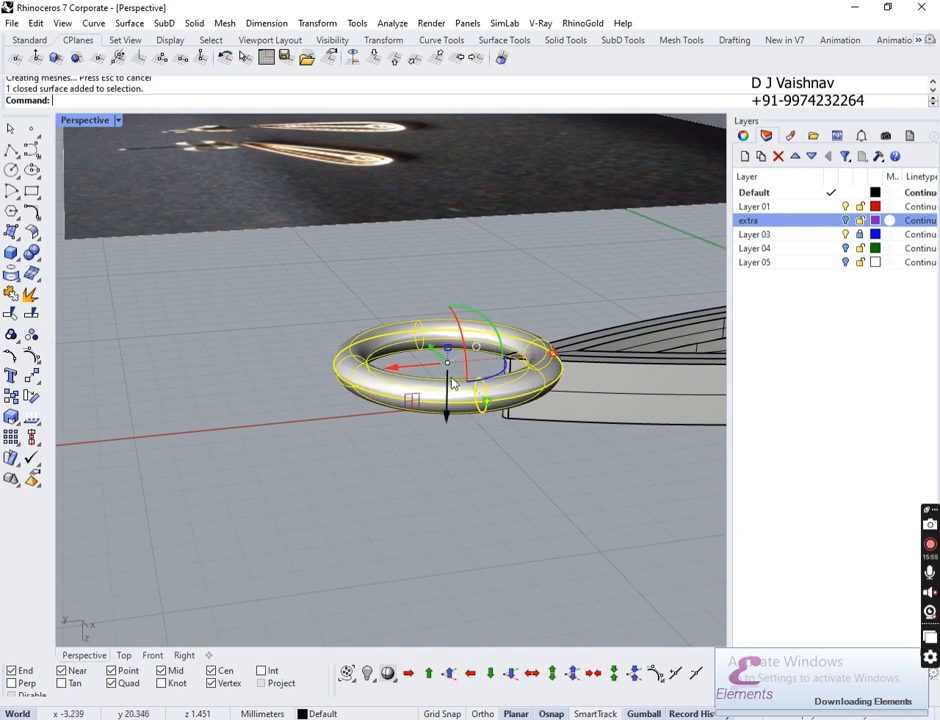
left_click_drag(451, 426, 458, 449)
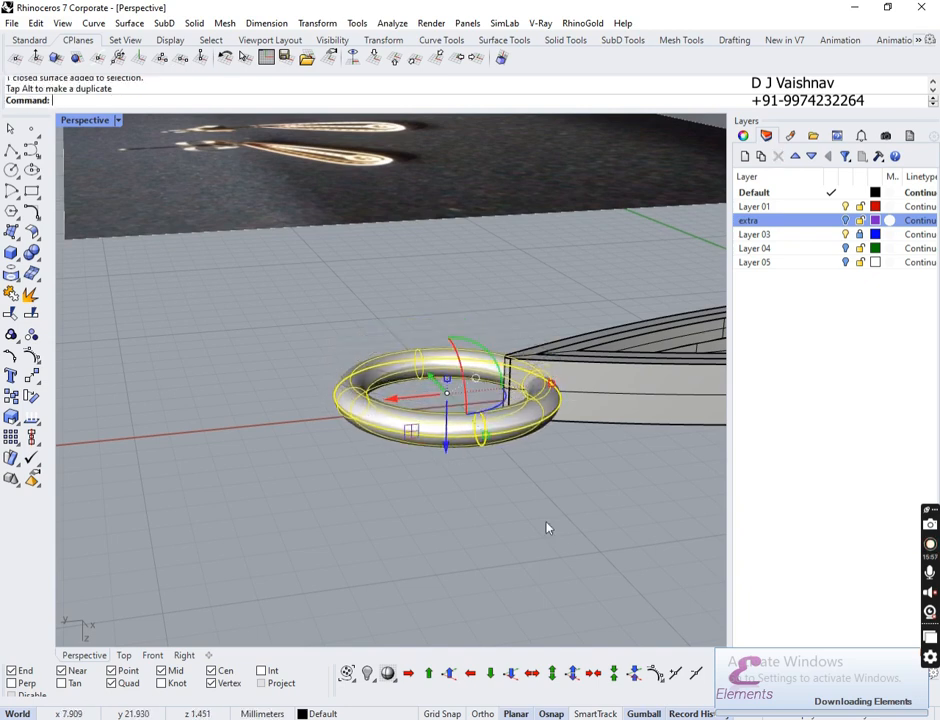
left_click(427, 401)
Step: Orbit to a top-down view to check the jump ring at the pointed tip
scroll(427, 401, "down", 3)
right_click_drag(427, 401, 378, 358)
scroll(380, 358, "down", 4)
scroll(382, 356, "up", 9)
right_click_drag(478, 313, 471, 371, "shift")
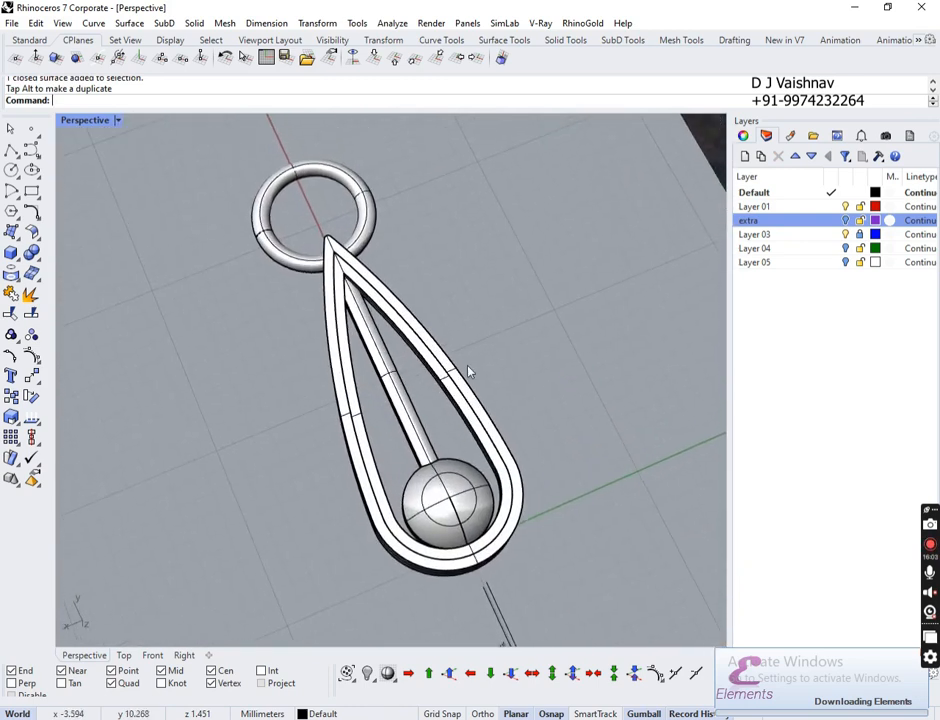